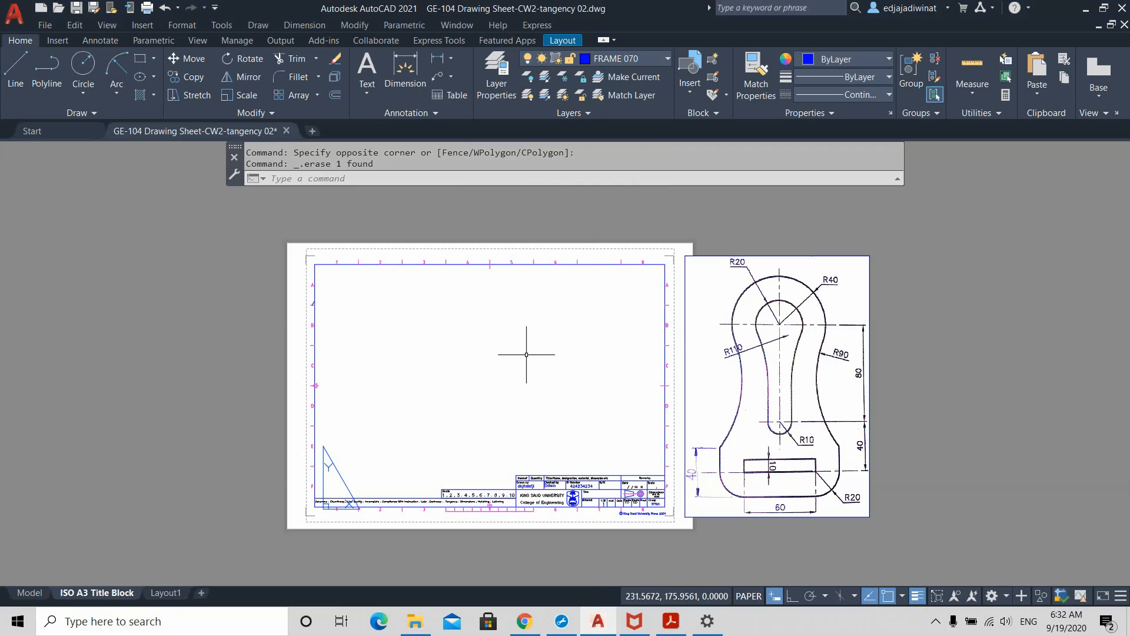
- Examine the reference drawing of the plate beside the title-block sheet, including its radii, centre distances and base dimensions
middle_click_drag(946, 474, 899, 416)
scroll(892, 294, "up", 2)
scroll(887, 279, "down", 2)
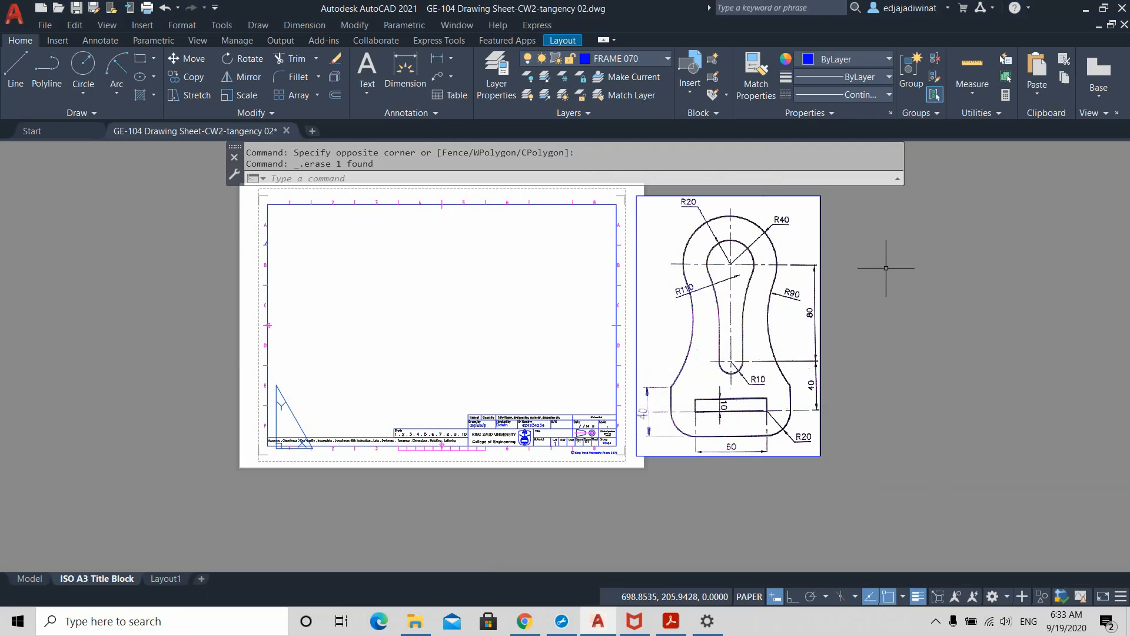
middle_click_drag(885, 281, 831, 326)
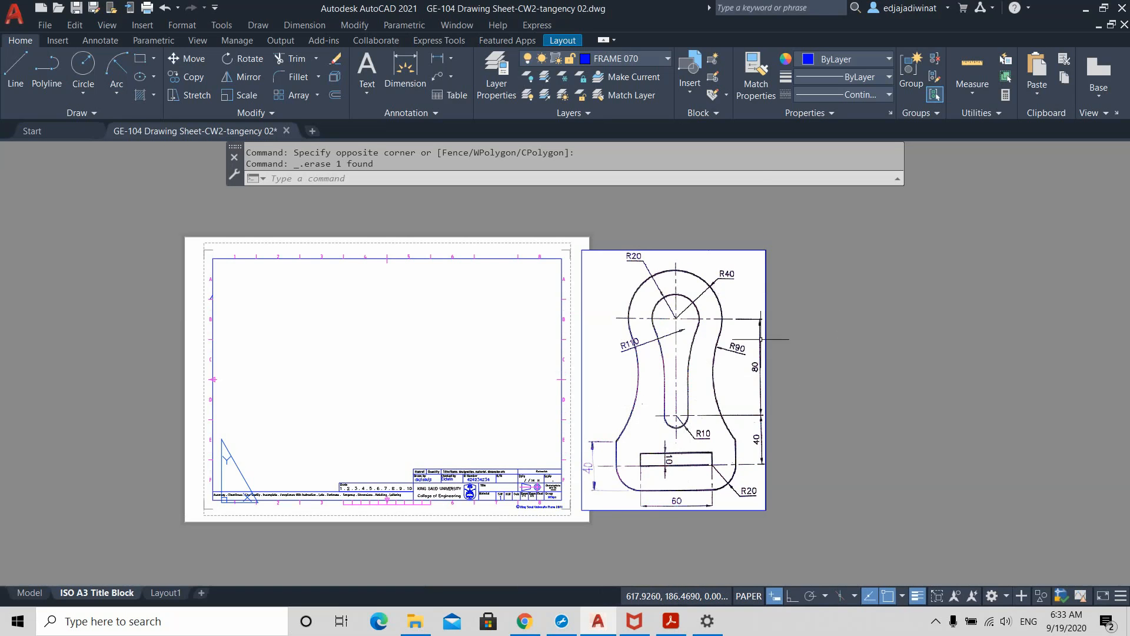
scroll(782, 394, "up", 1)
scroll(783, 393, "down", 1)
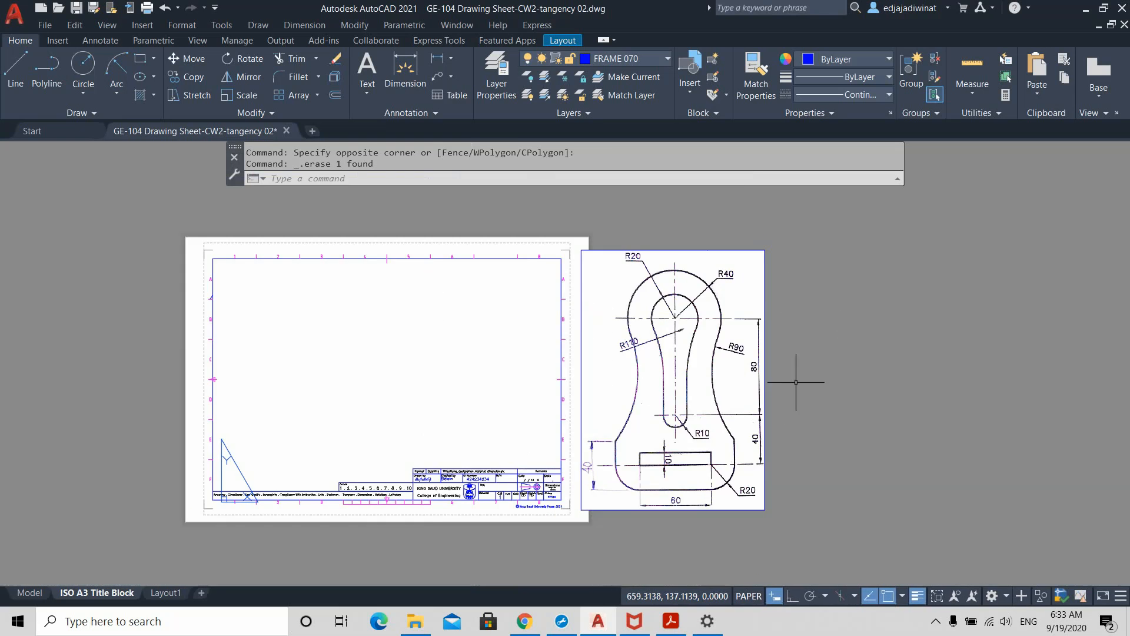
middle_click_drag(796, 382, 815, 372)
scroll(825, 338, "up", 1)
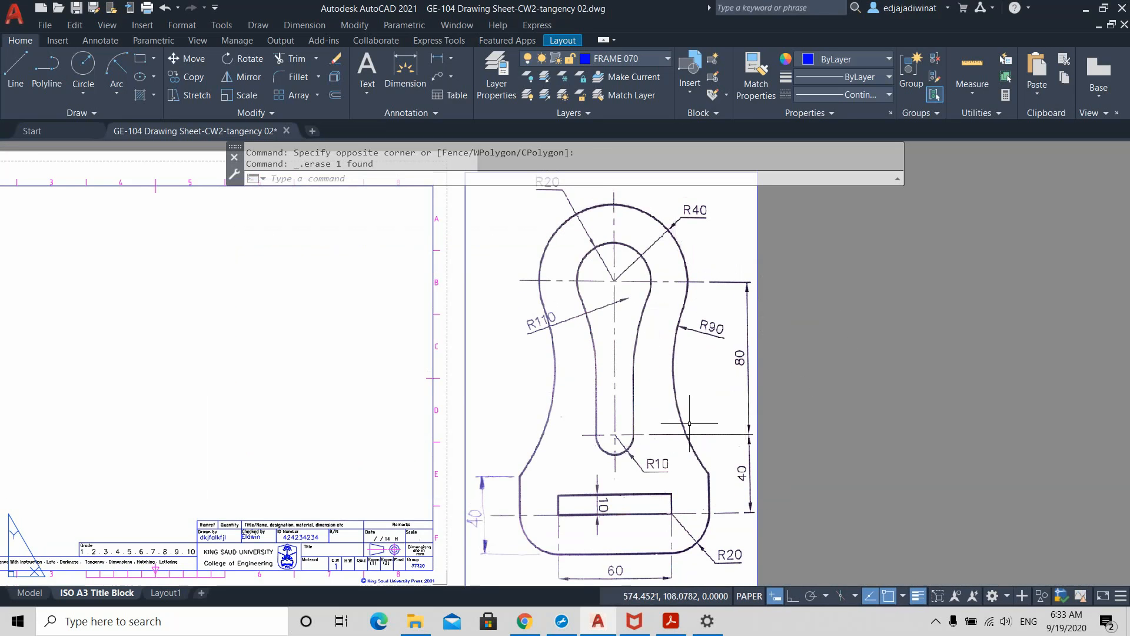
middle_click_drag(621, 453, 699, 419)
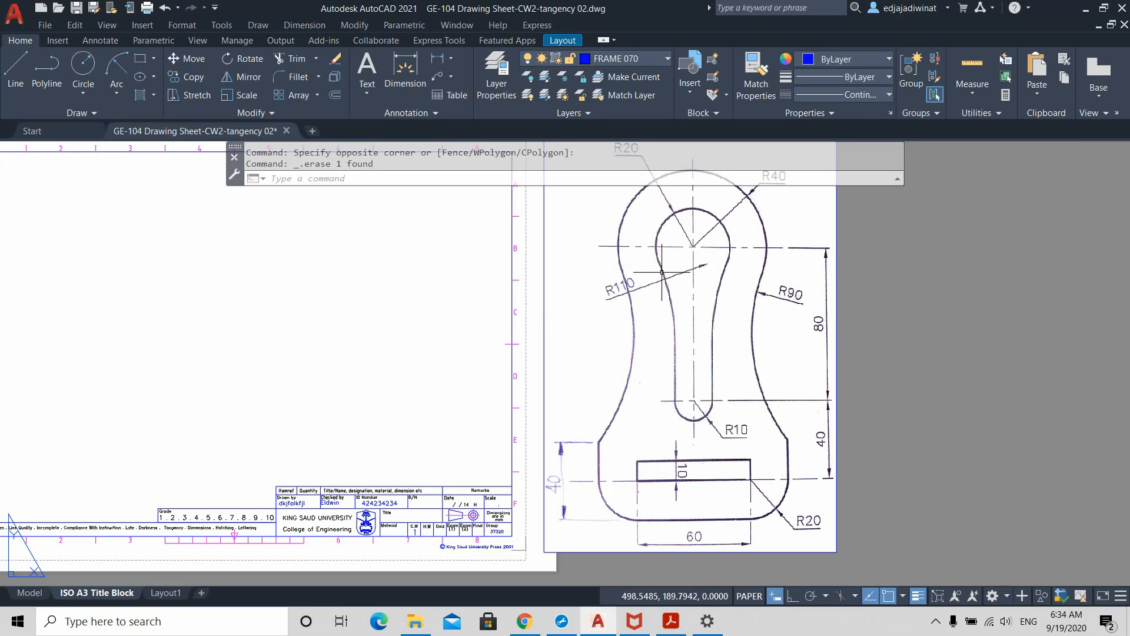
key("ctrl")
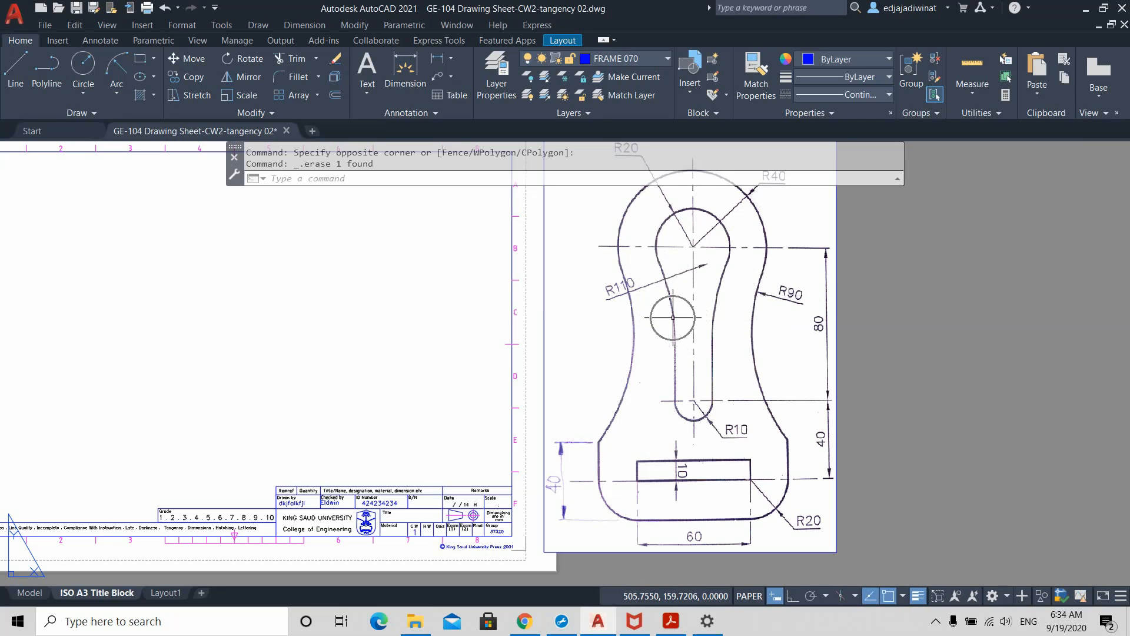
scroll(391, 365, "down", 2)
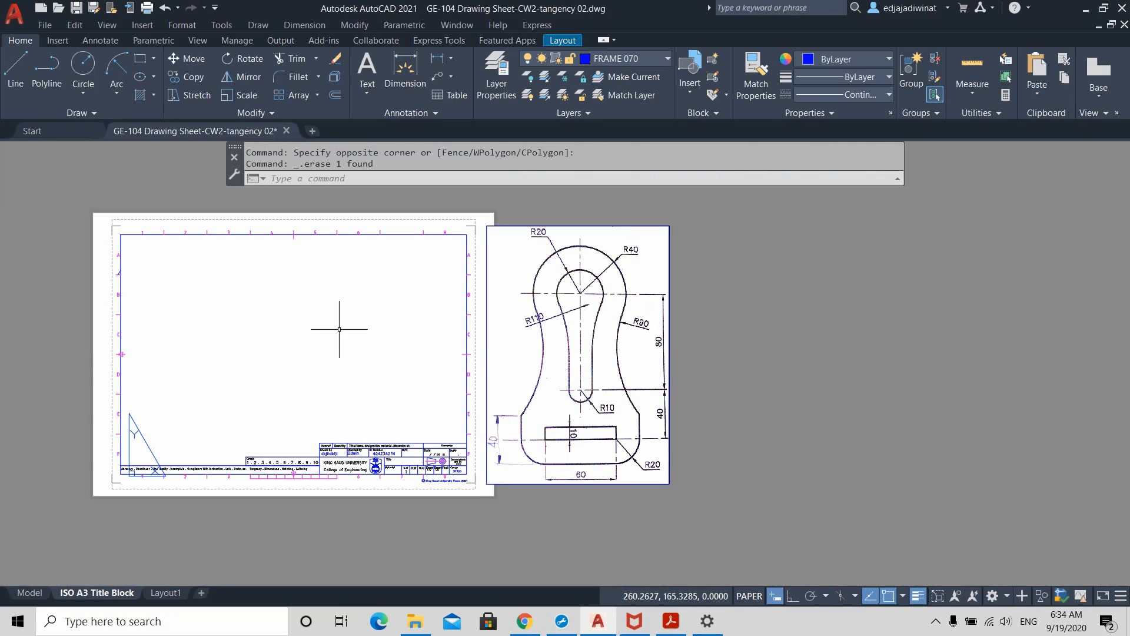
middle_click_drag(285, 353, 471, 388)
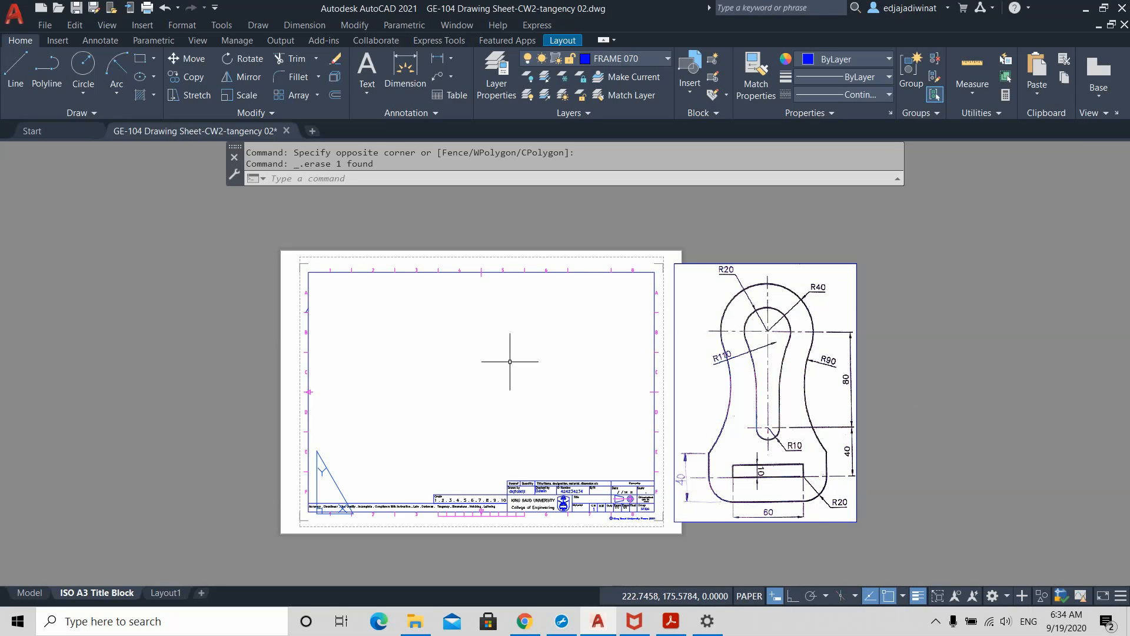
scroll(536, 392, "up", 1)
scroll(537, 394, "down", 1)
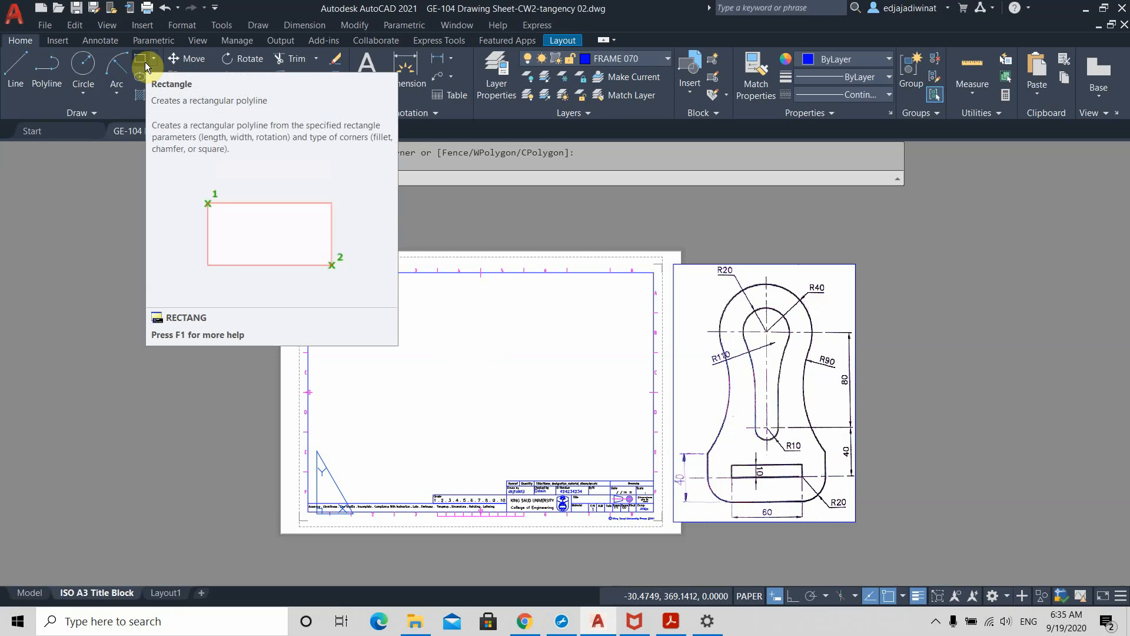
key("Delete")
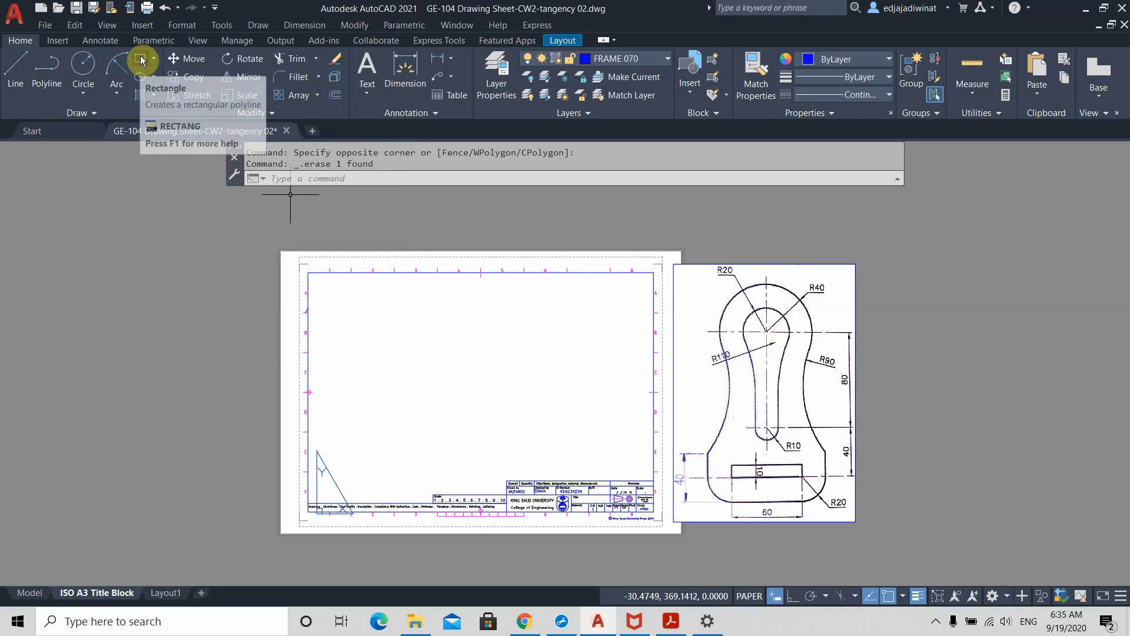
left_click(140, 58)
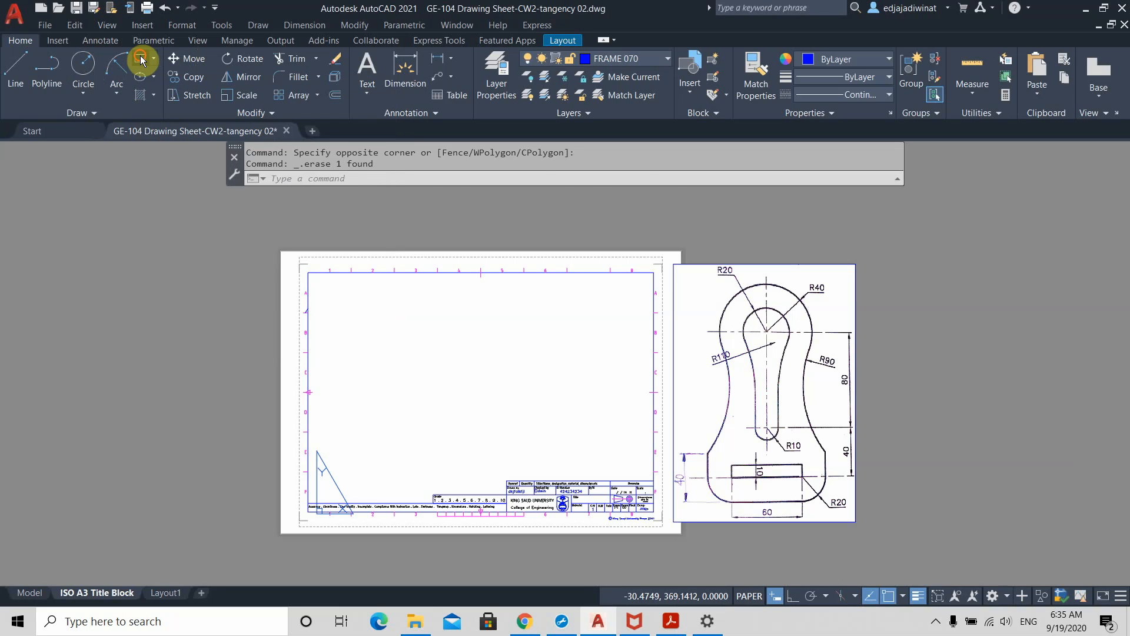
scroll(424, 489, "up", 3)
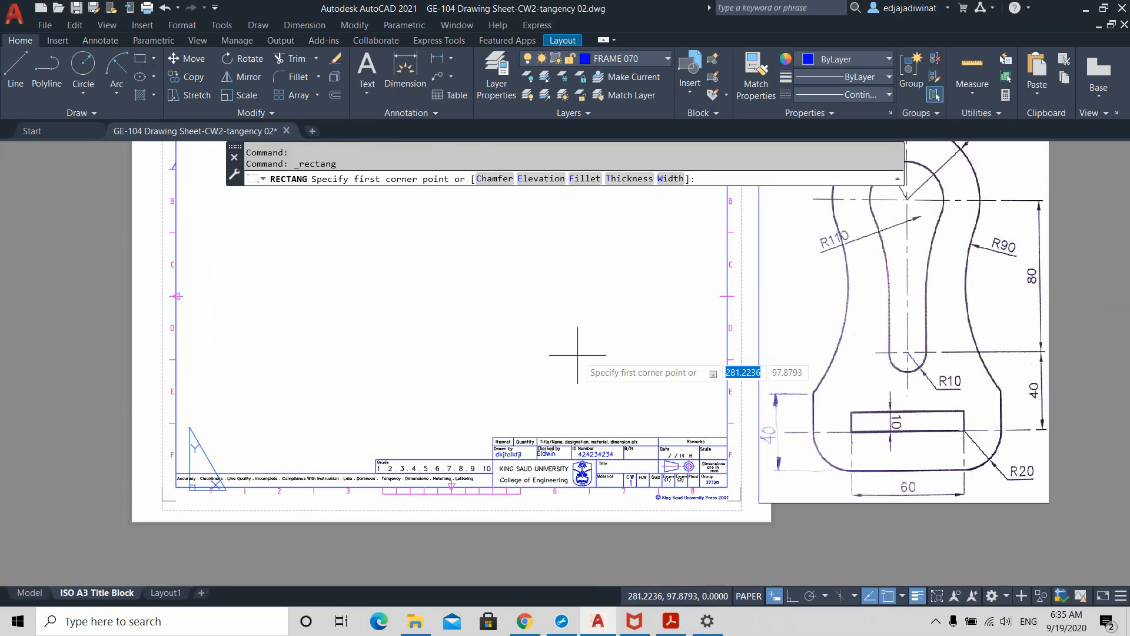
left_click(385, 329)
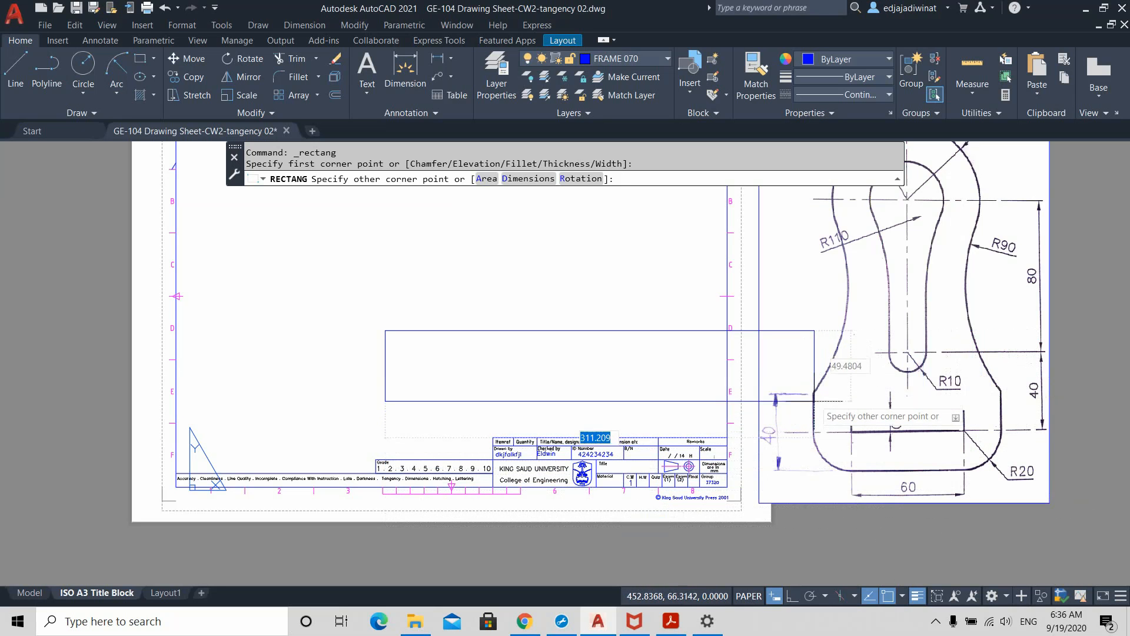
left_click(813, 472)
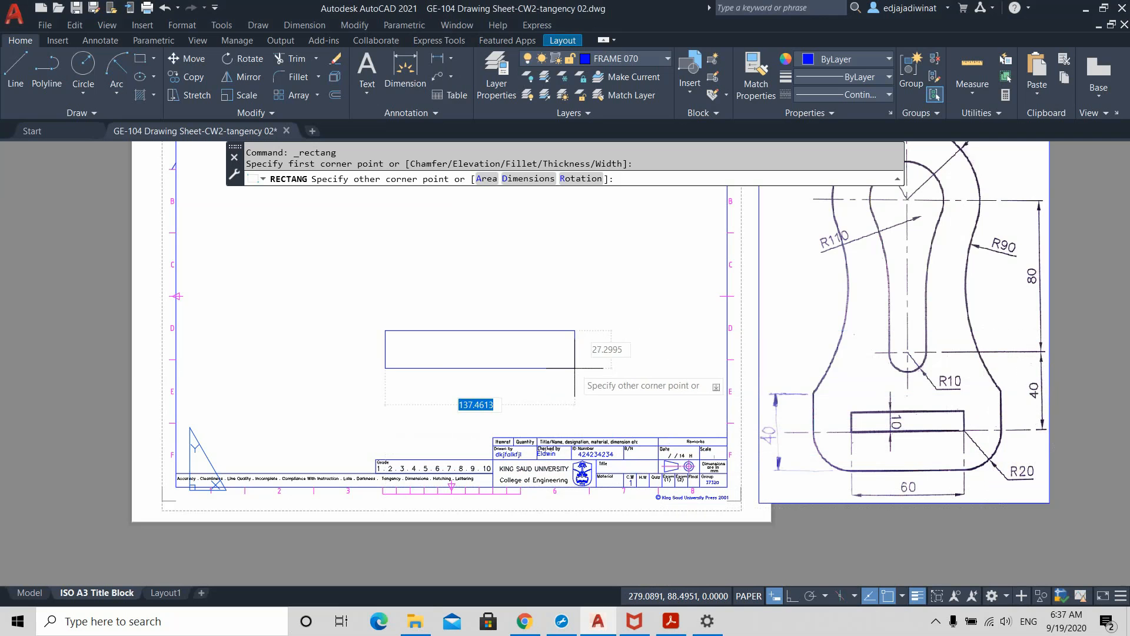
type("@")
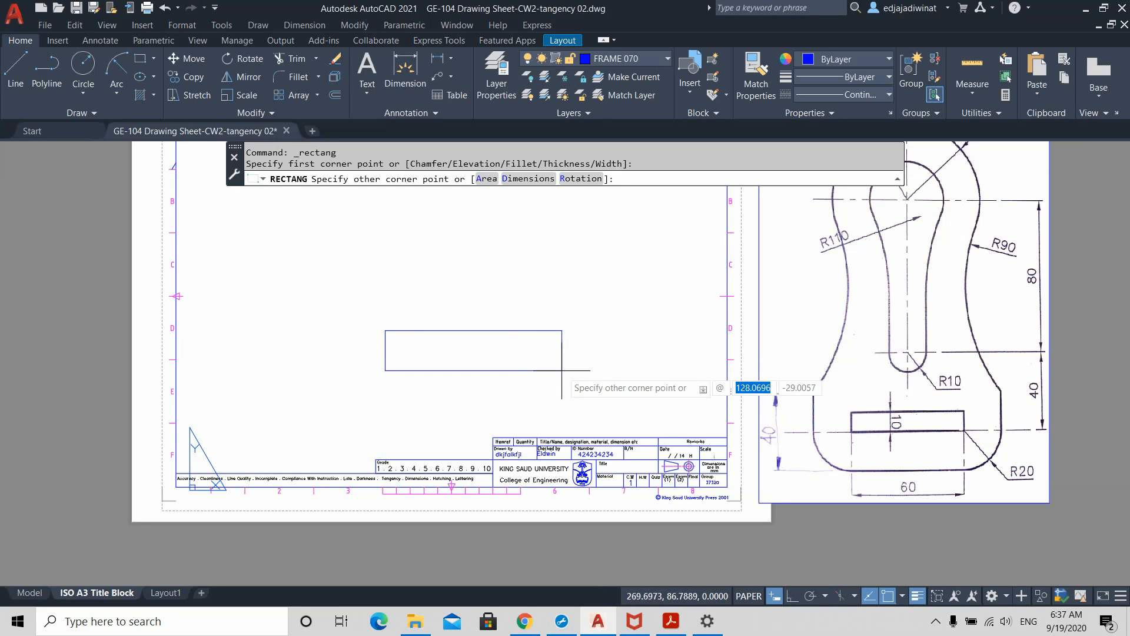
type("10")
key("Tab")
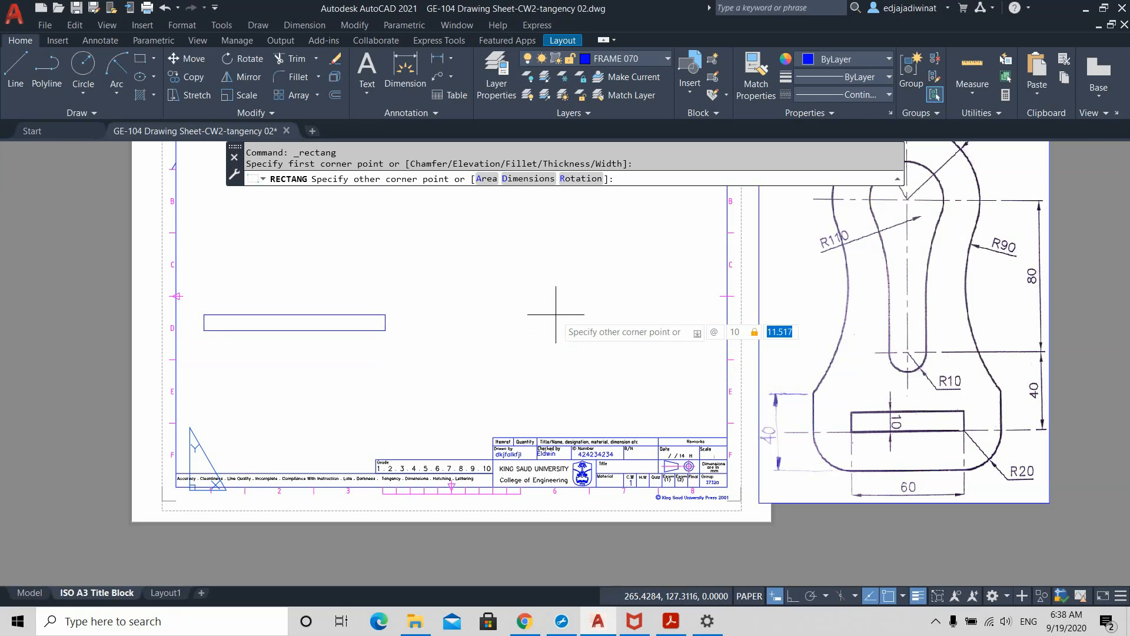
key("Tab")
type("100")
key("Tab")
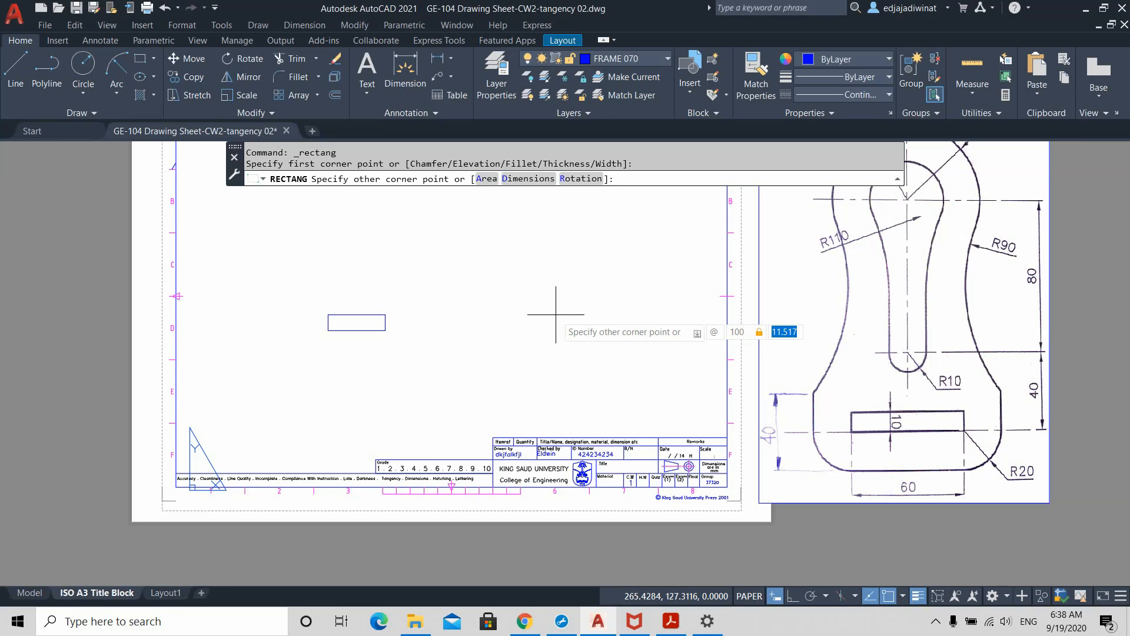
type("-")
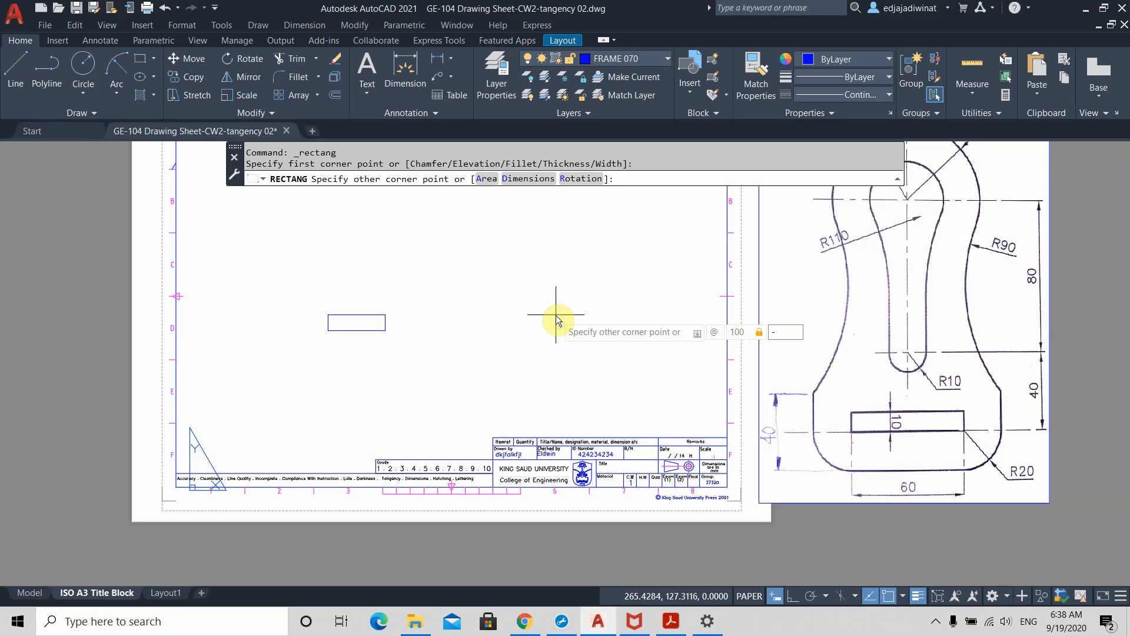
type("40")
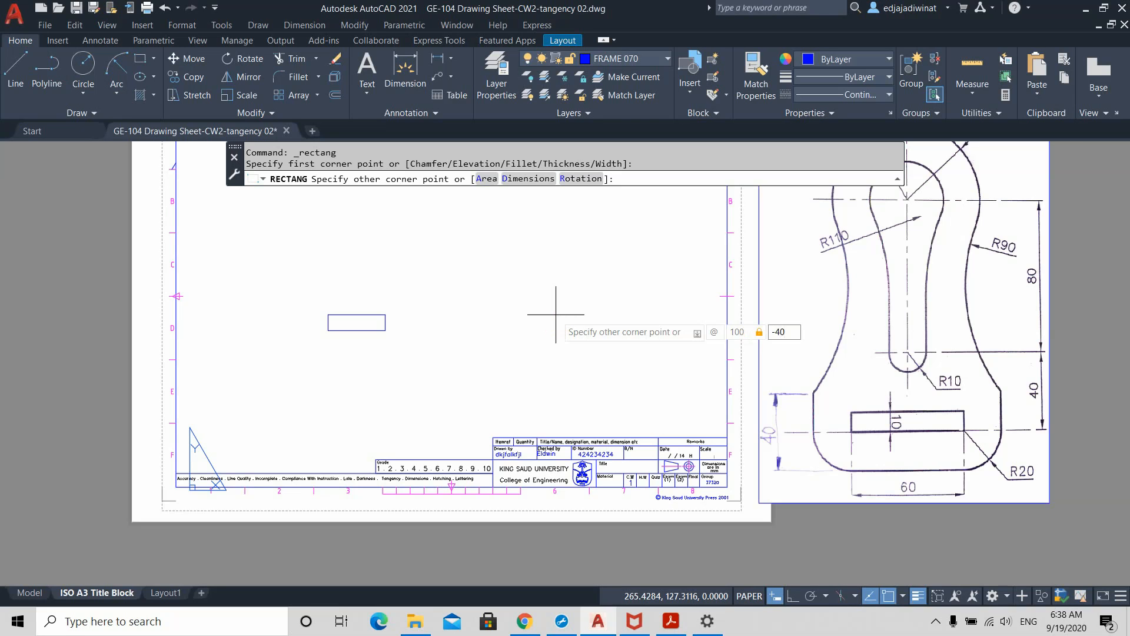
key("Return")
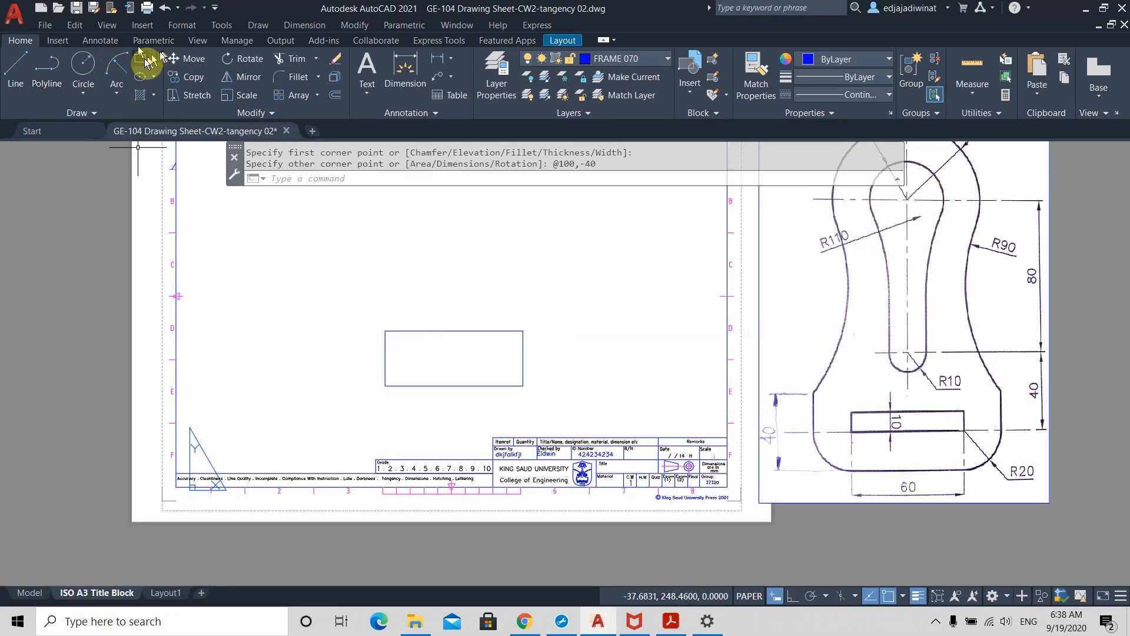
- Delete the 100 by 40 rectangle from the sheet
left_click(492, 403)
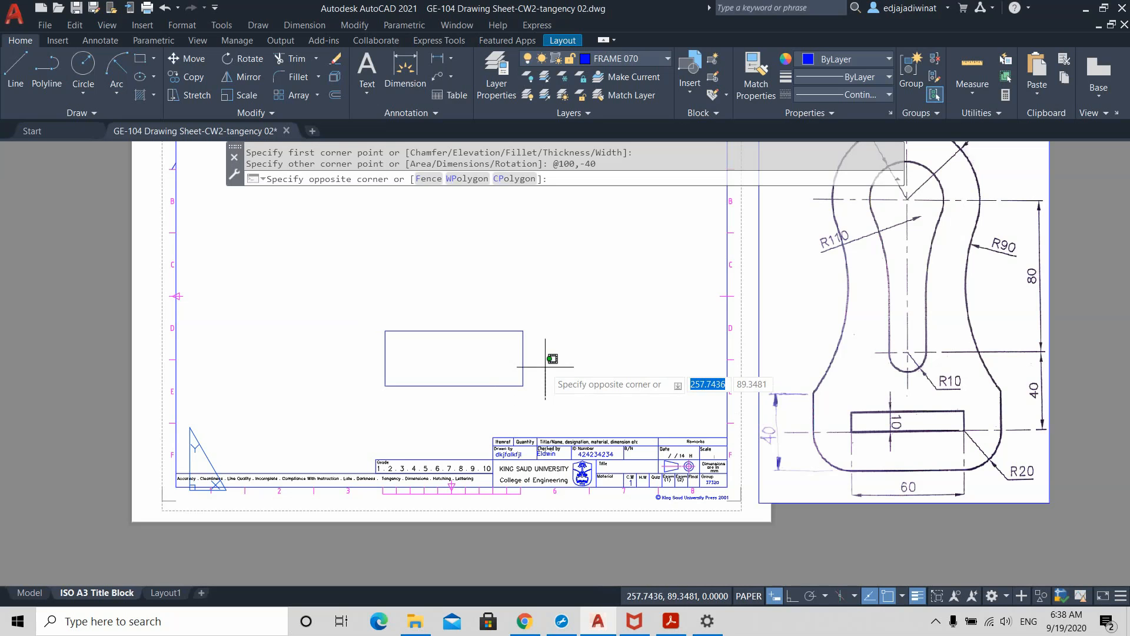
left_click(372, 316)
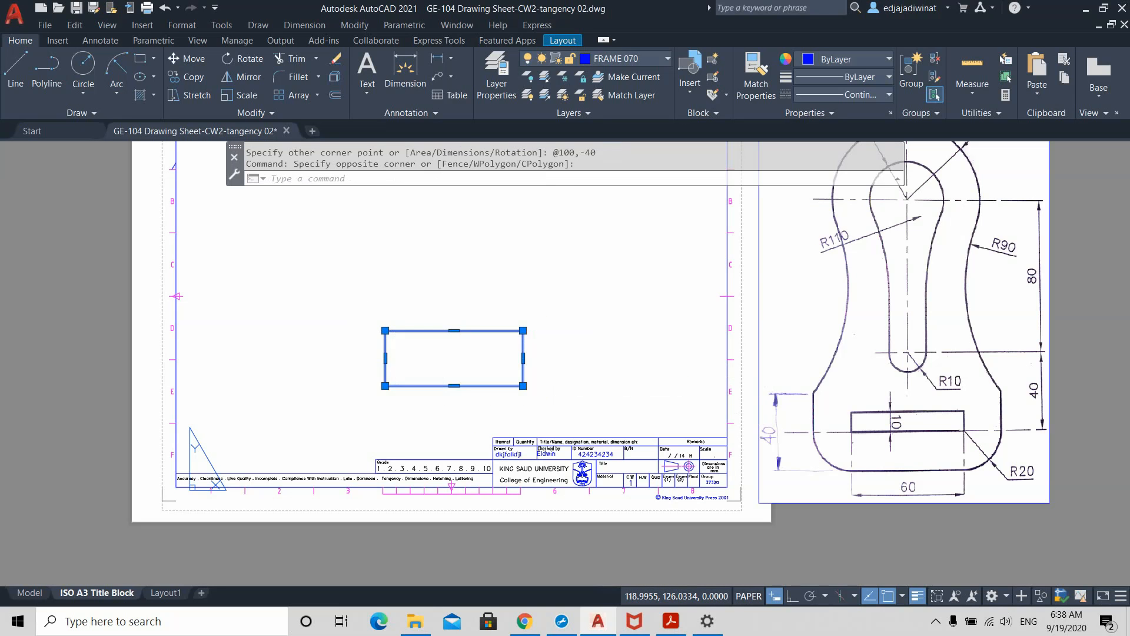
key("Delete")
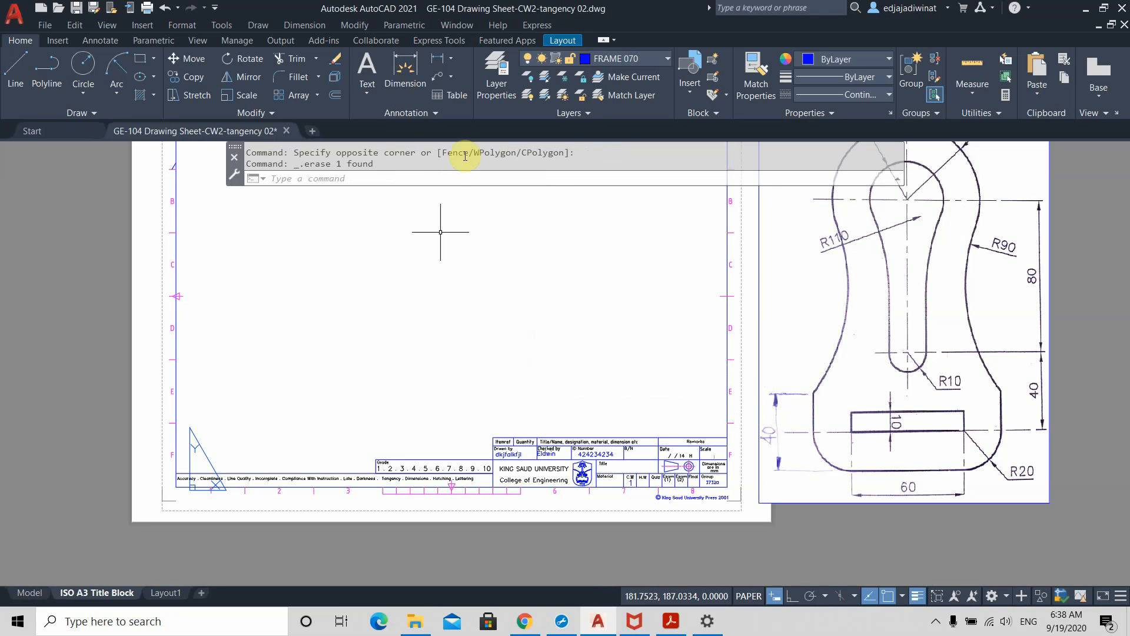
- Start a new rectangle with its first corner in the lower middle of the sheet, above the title block
left_click(141, 62)
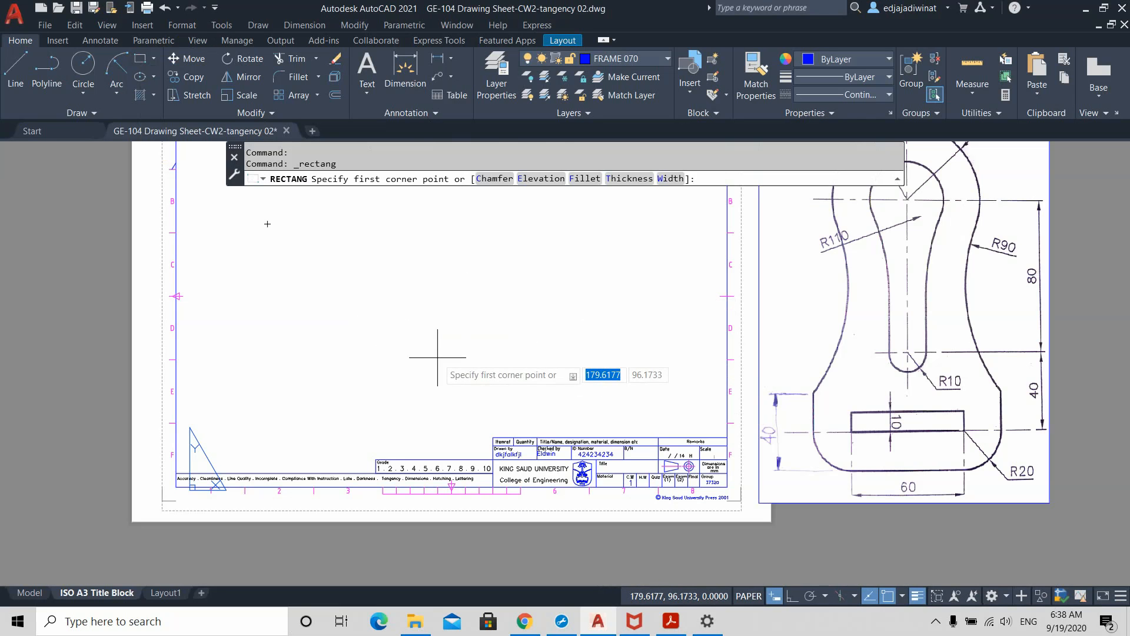
left_click(407, 360)
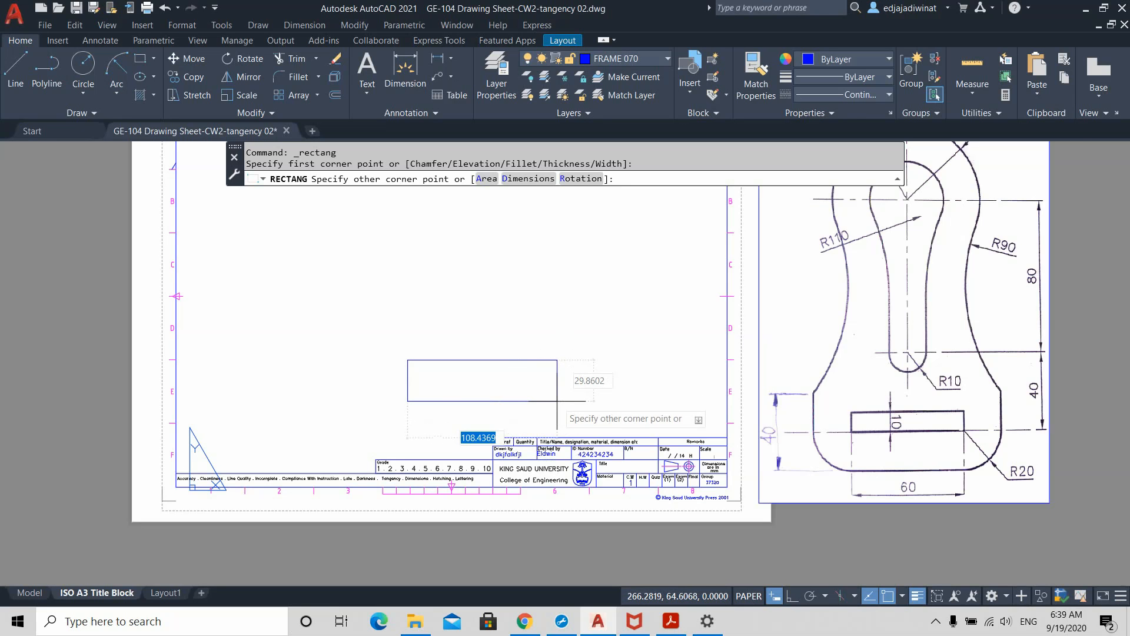
key("F8")
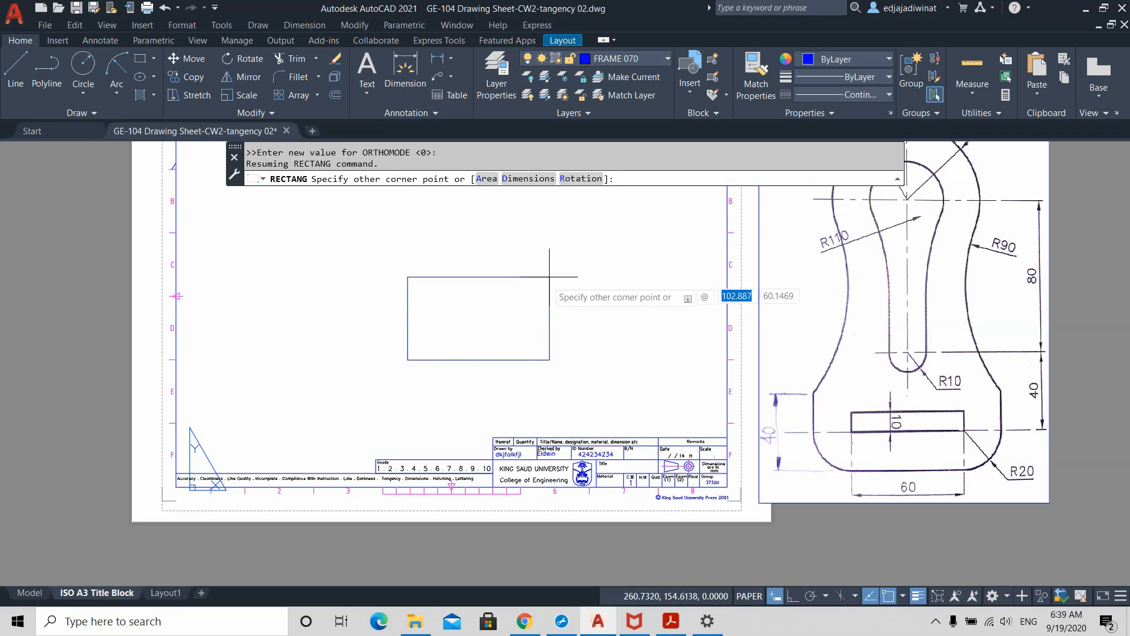
left_click(774, 597)
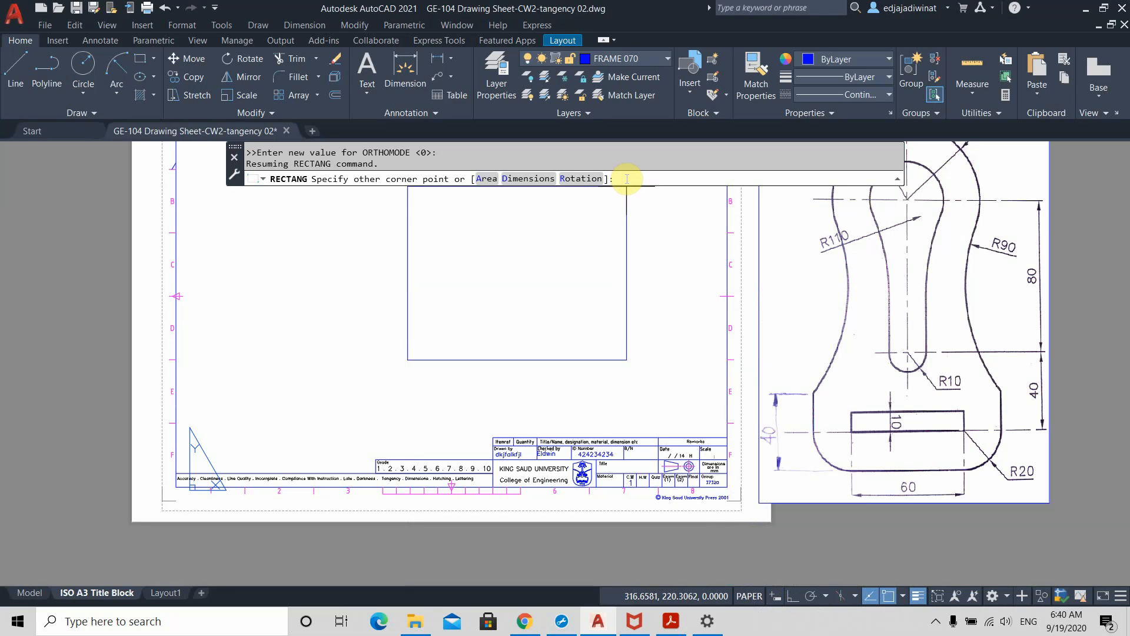
type("@100,-40")
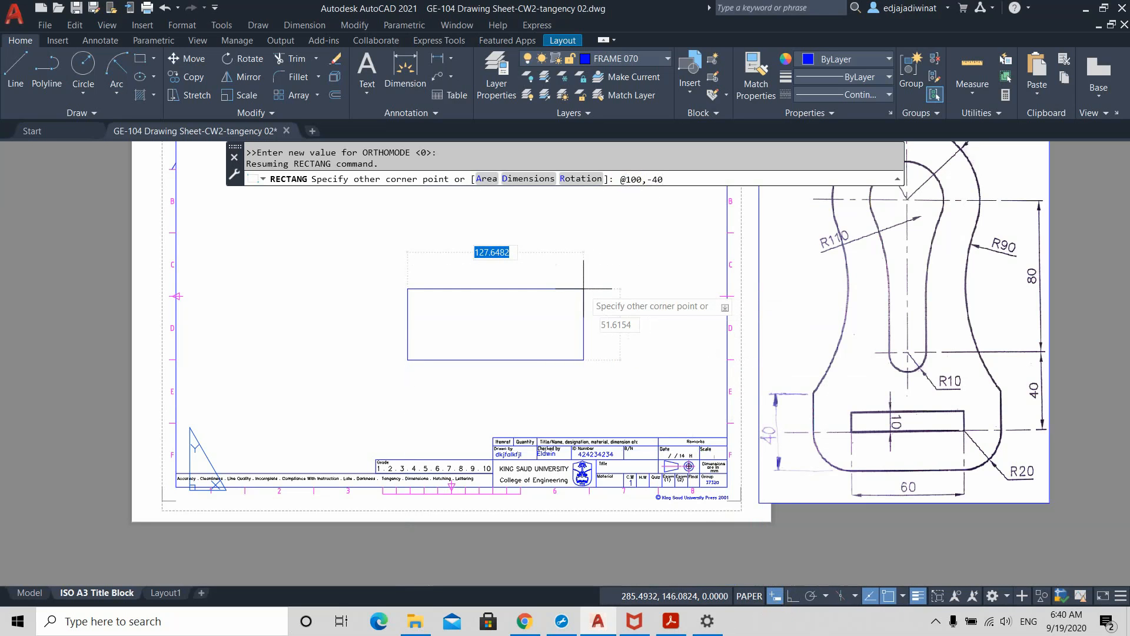
type("@")
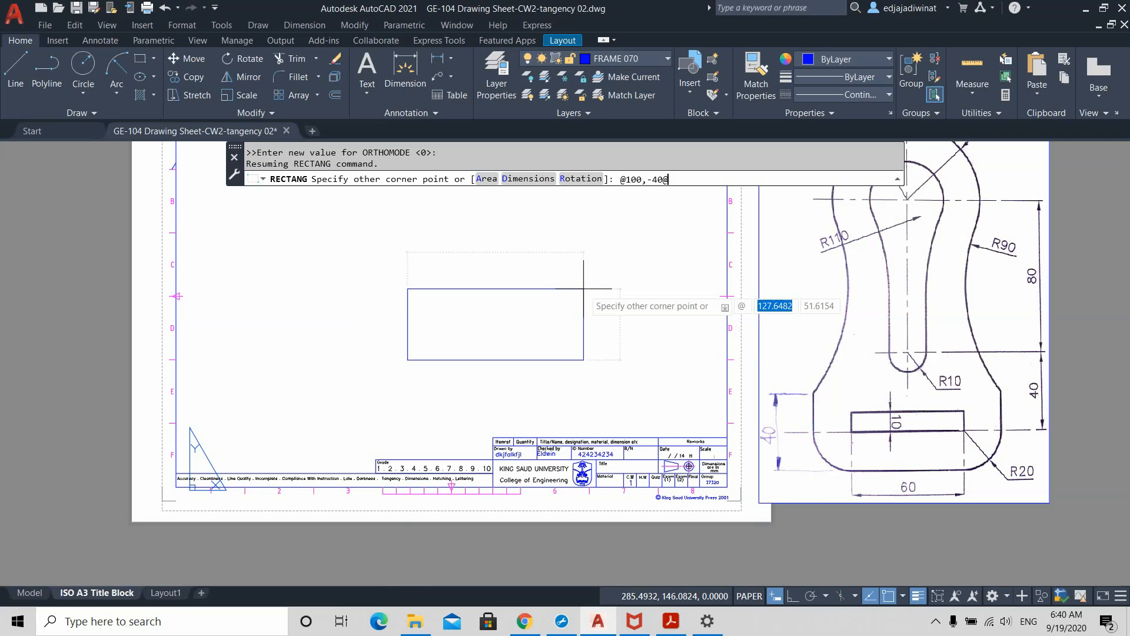
type("100")
key("BackSpace")
key("BackSpace")
key("BackSpace")
key("BackSpace")
key("BackSpace")
key("BackSpace")
key("BackSpace")
key("BackSpace")
key("BackSpace")
key("BackSpace")
key("BackSpace")
key("BackSpace")
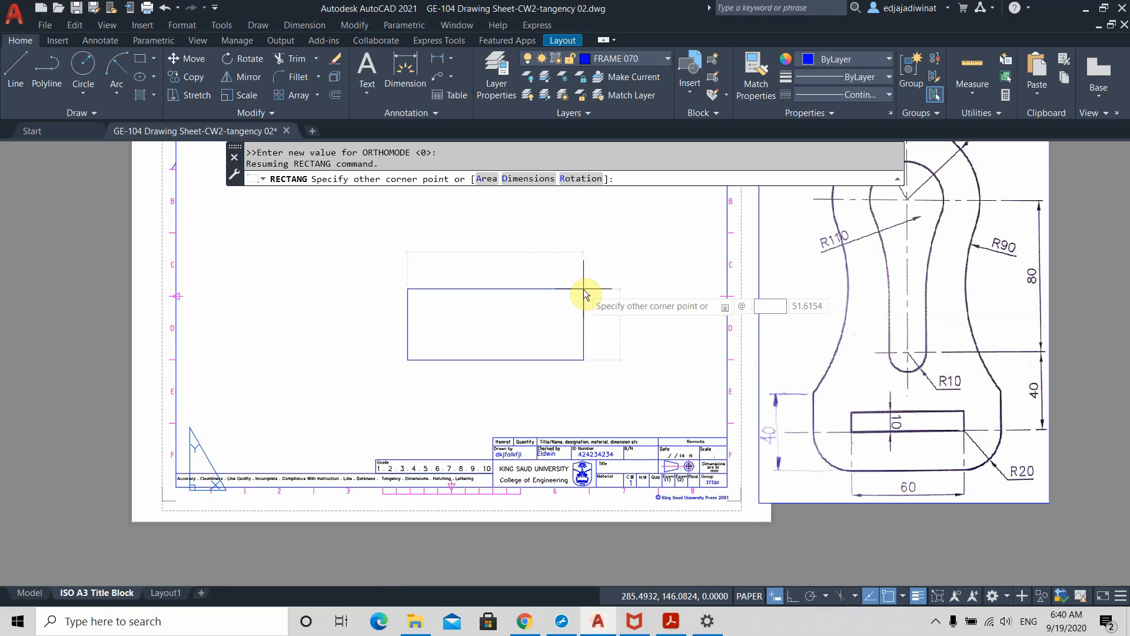
type("100")
key("Tab")
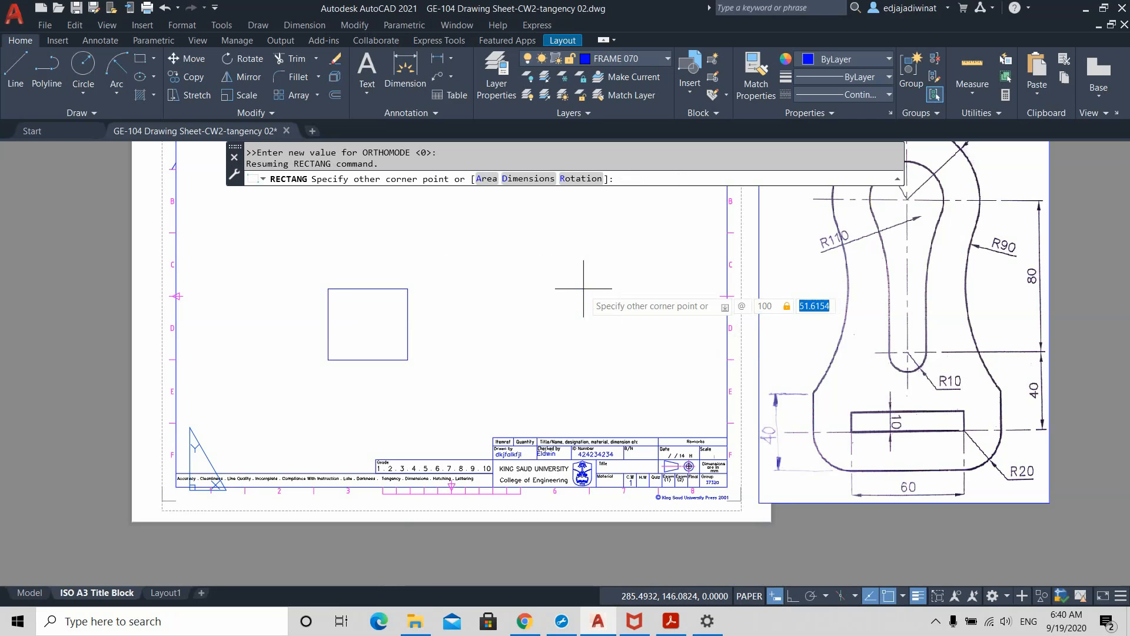
type("-40")
key("Return")
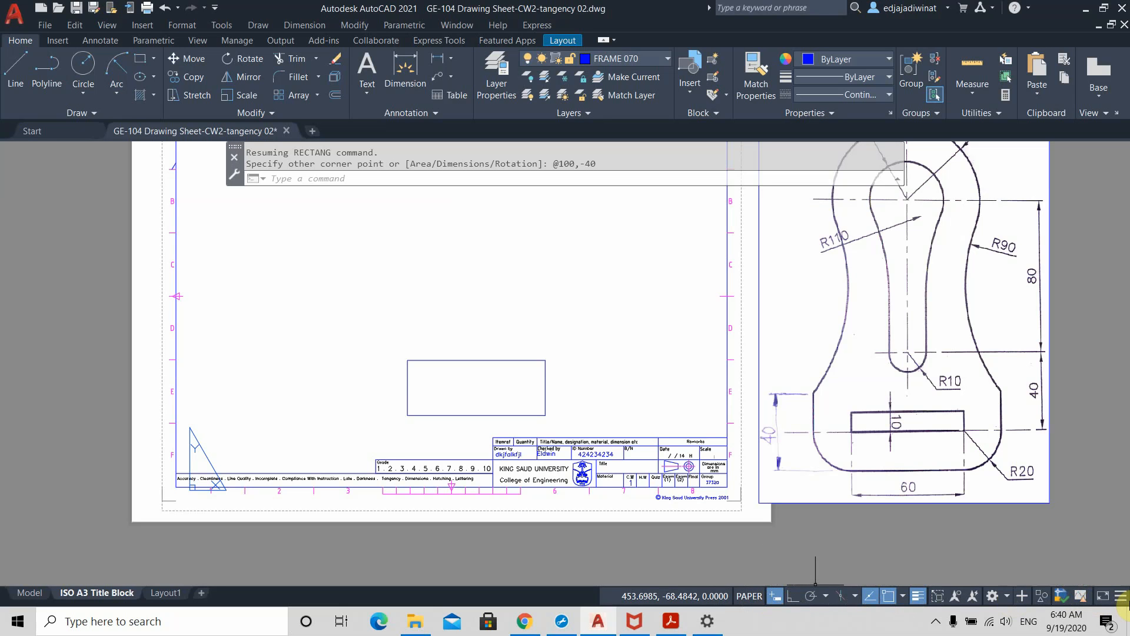
- Remove the Dynamic Input toggle from the status bar and restore it through the customization options
left_click(1123, 599)
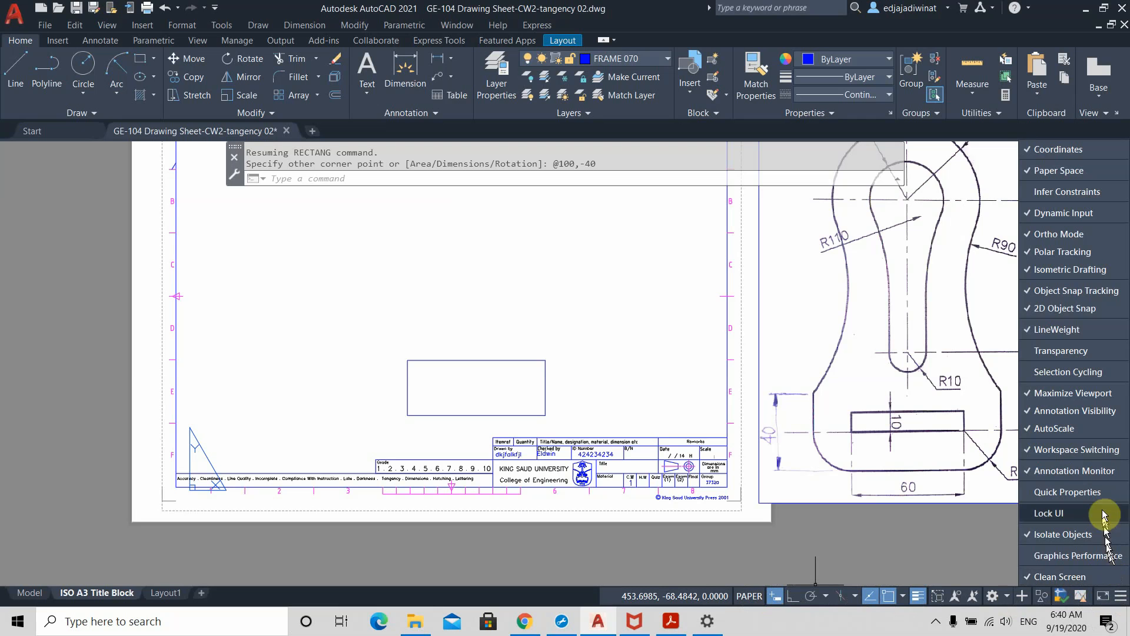
left_click(1032, 216)
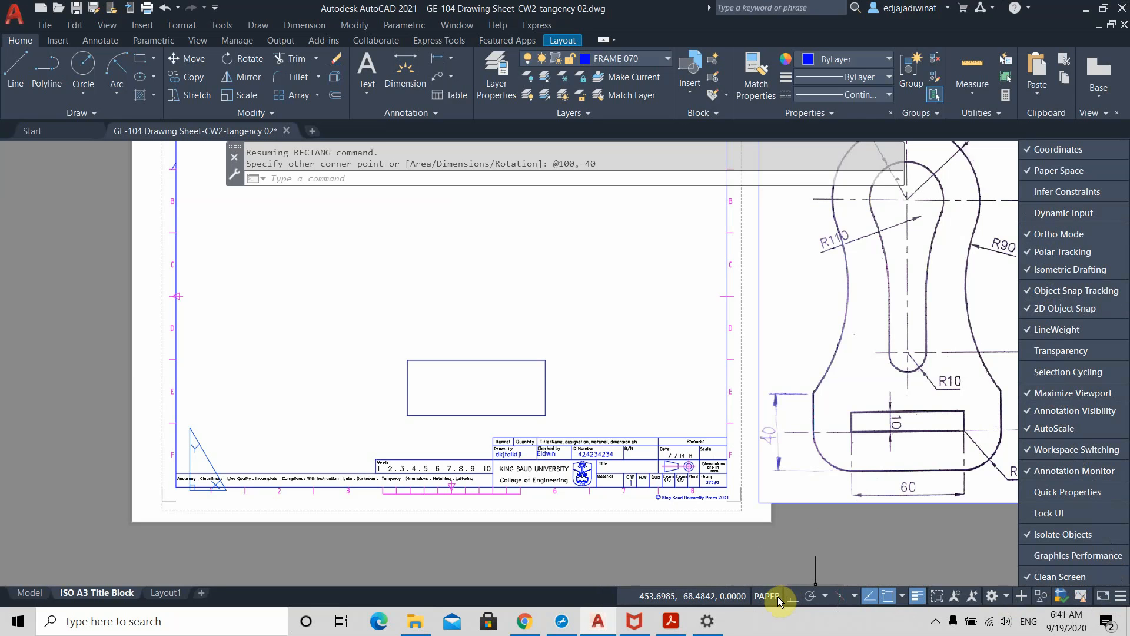
left_click(1048, 215)
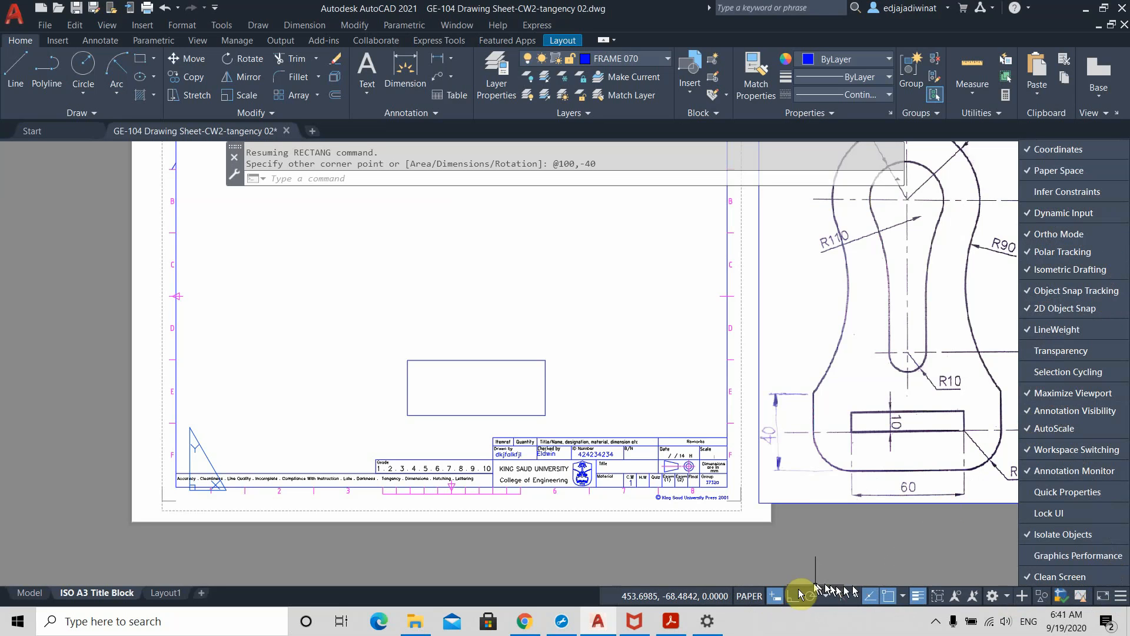
- Measure the base rectangle's length and height with the Quick measuring tool
left_click(778, 595)
left_click(660, 398)
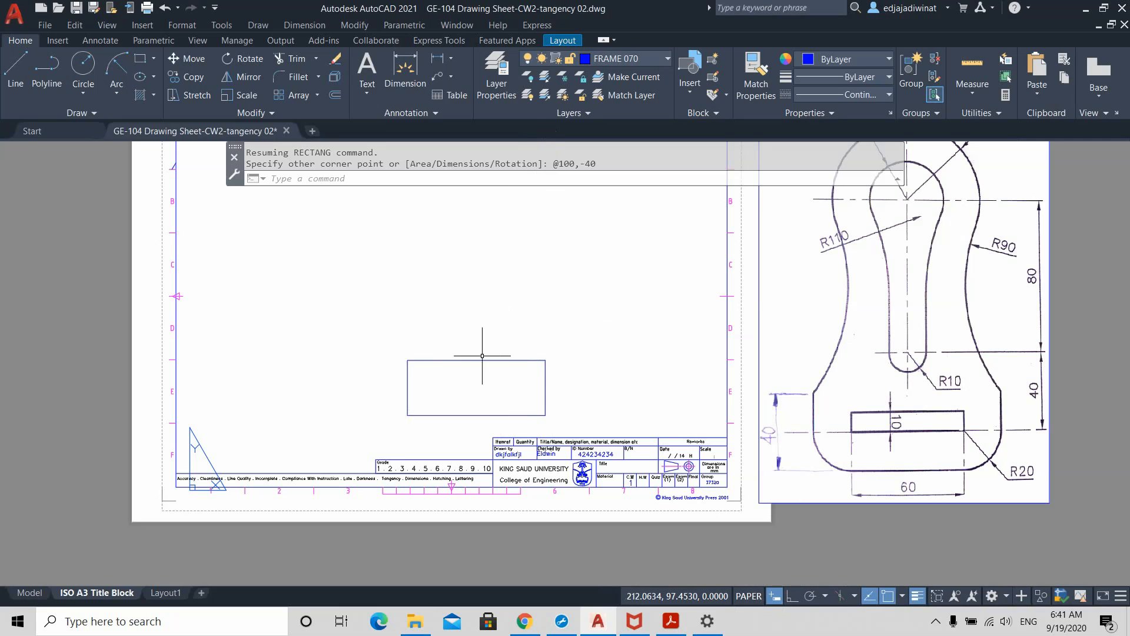
left_click(971, 93)
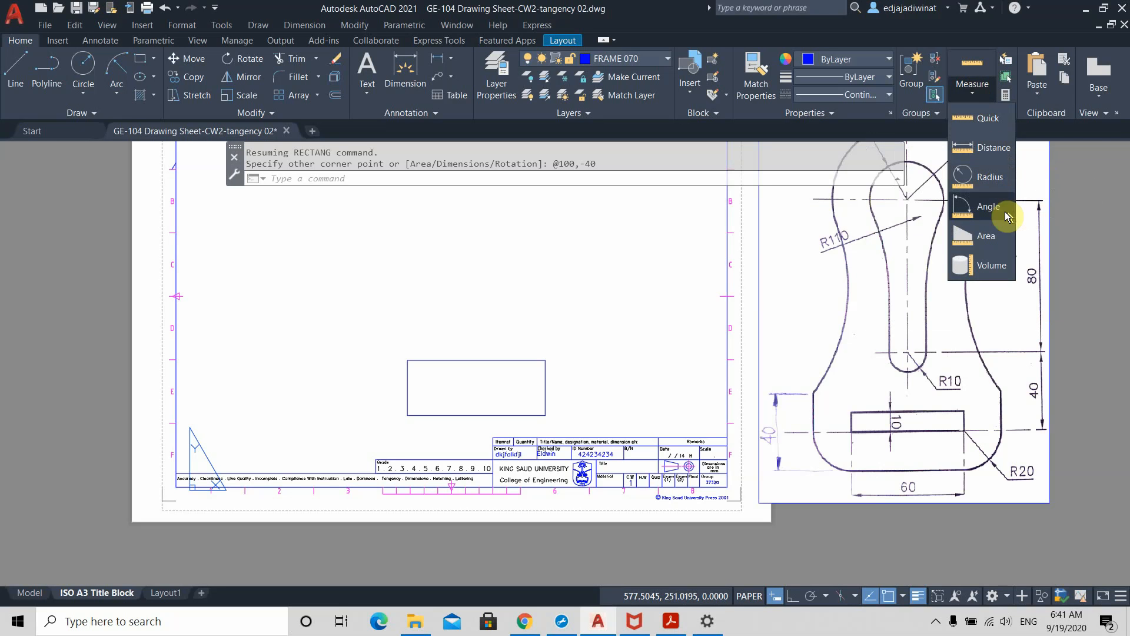
left_click(990, 118)
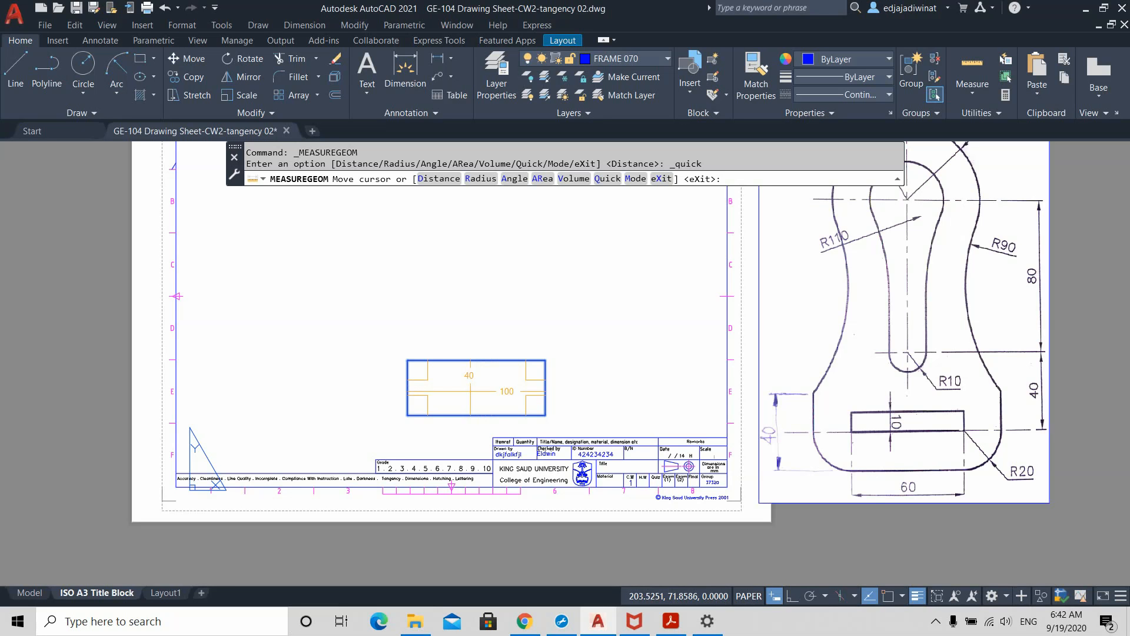
key("Escape")
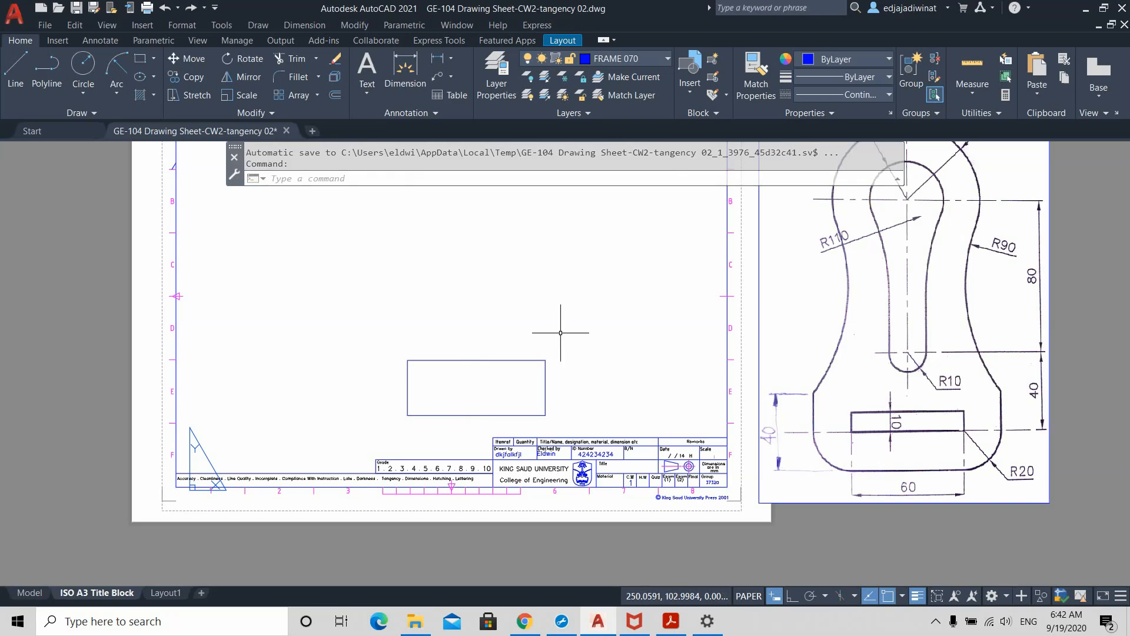
key("Escape")
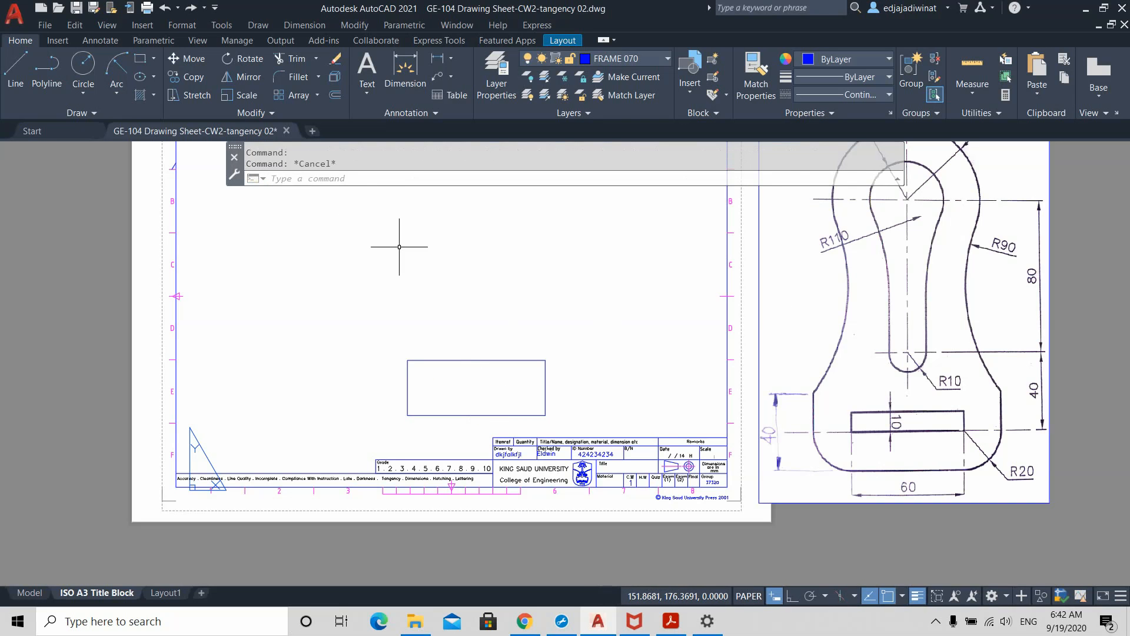
- Examine the size and position of the small inner rectangle in the base of the reference drawing
middle_click_drag(596, 371, 588, 326)
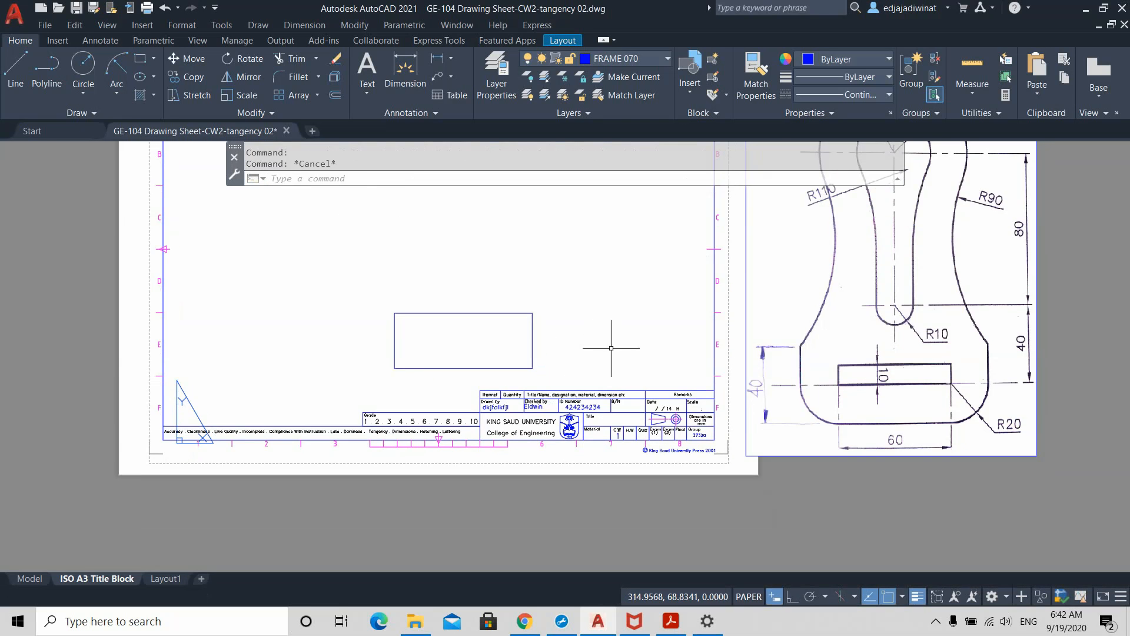
middle_click_drag(621, 281, 621, 306)
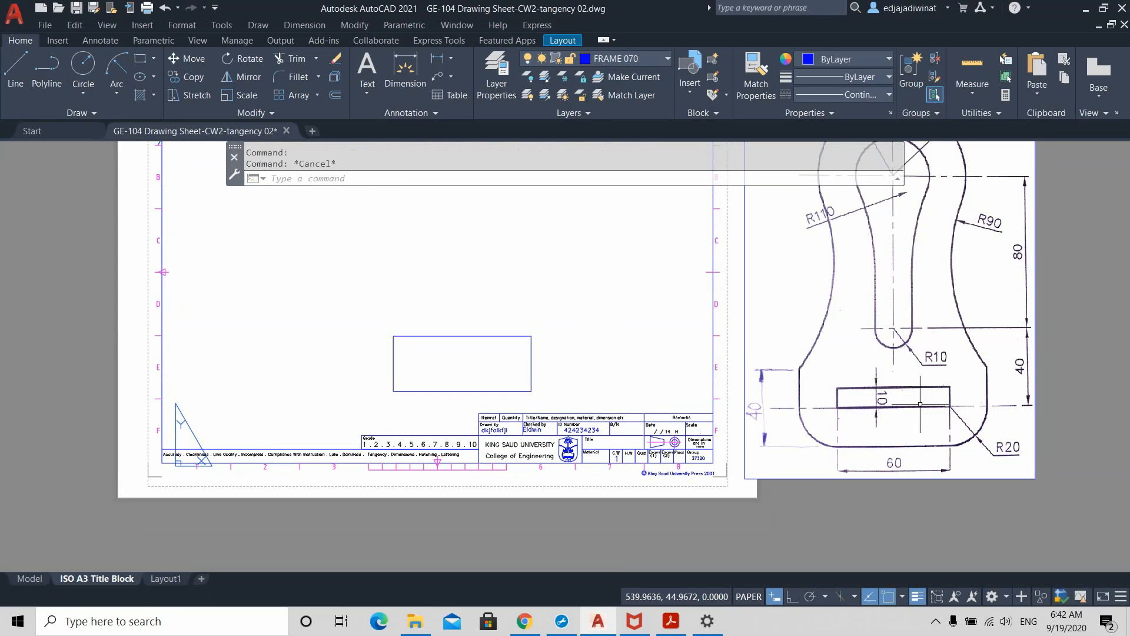
scroll(934, 410, "up", 2)
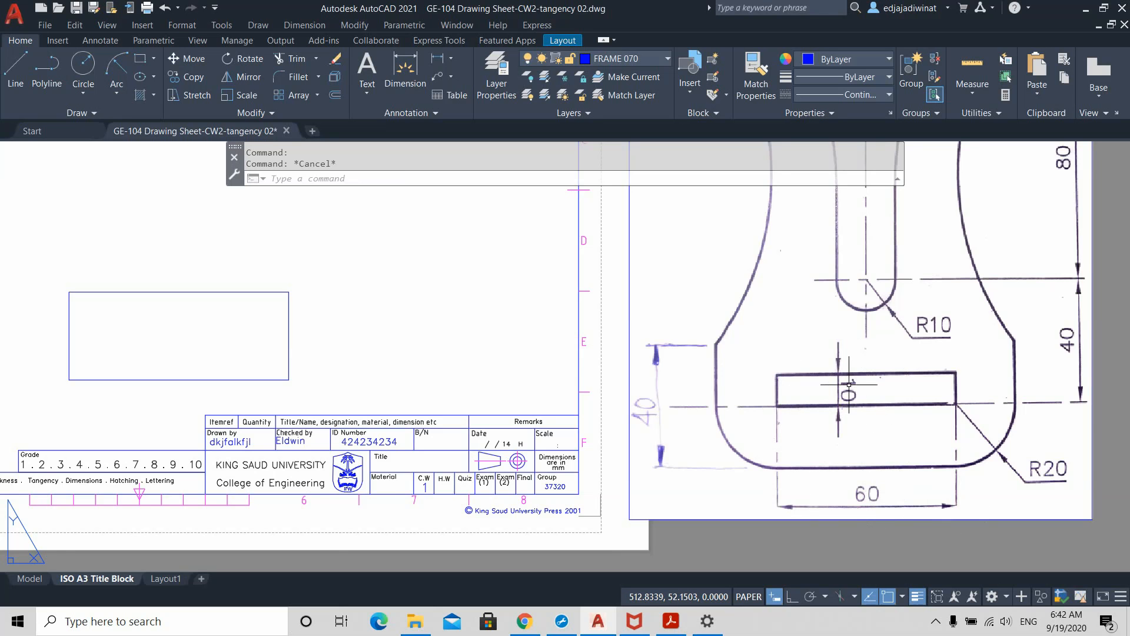
scroll(334, 347, "up", 2)
scroll(335, 346, "down", 2)
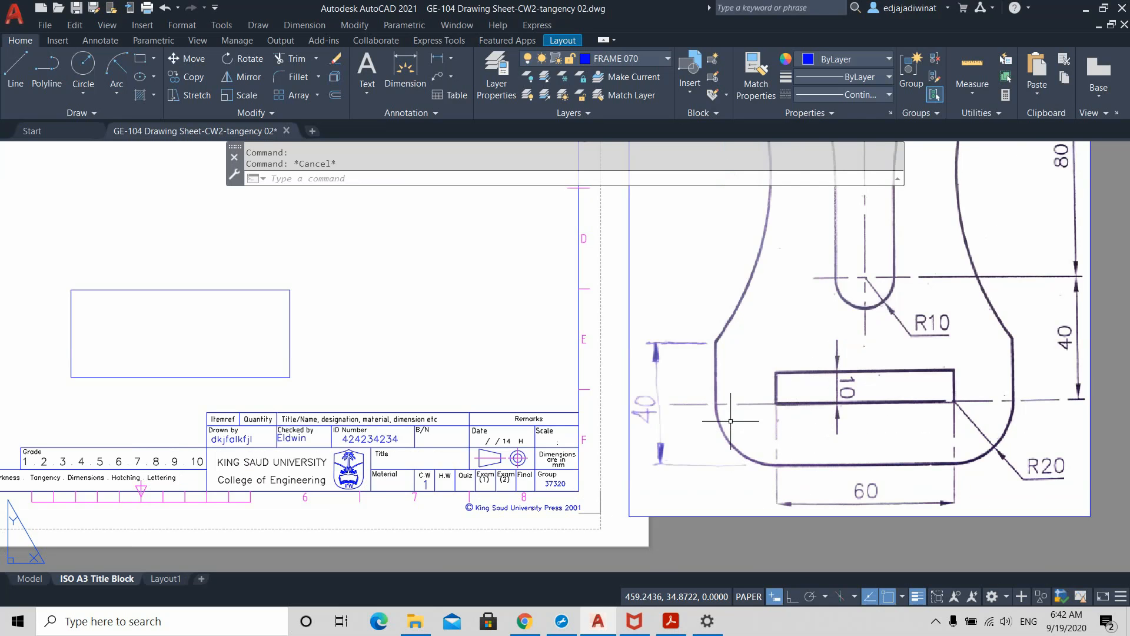
key("ctrl")
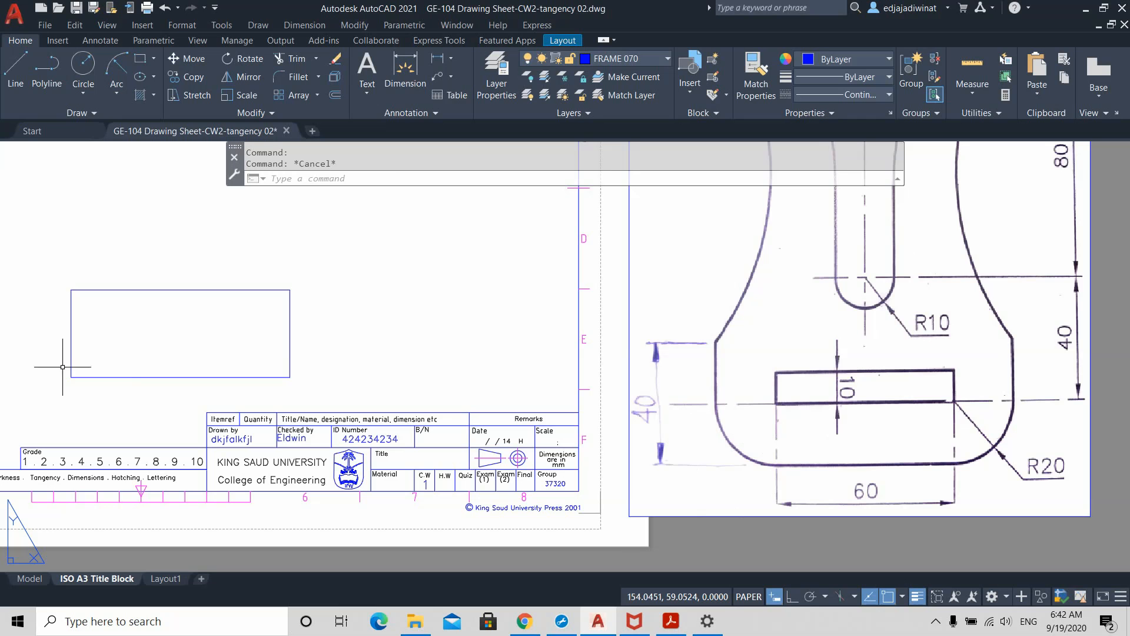
key("ctrl")
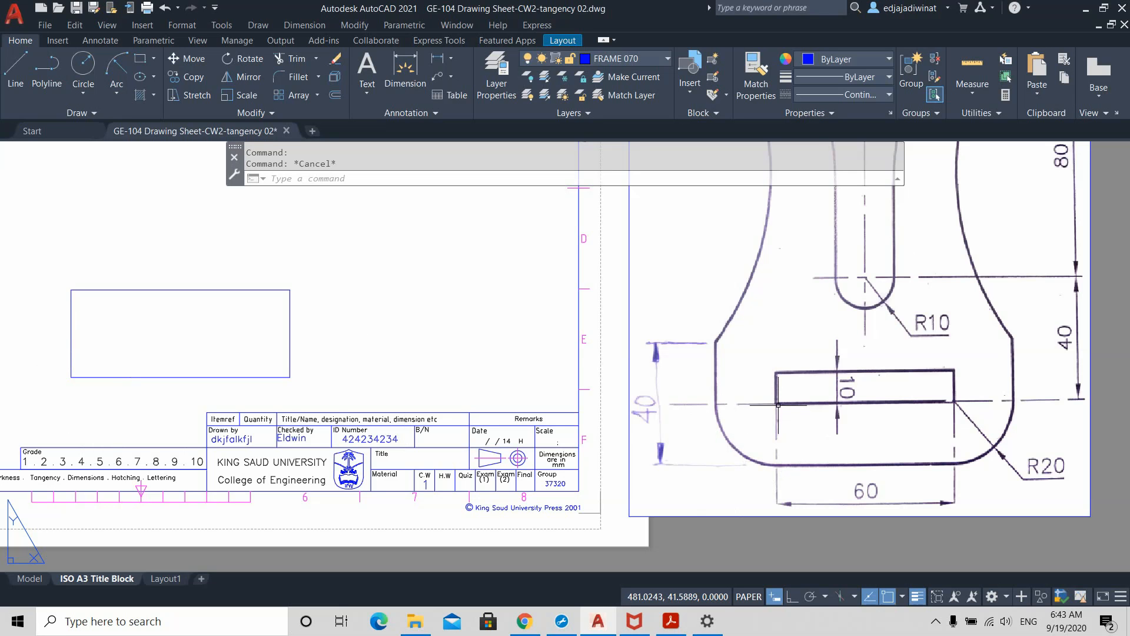
scroll(368, 348, "down", 2)
scroll(371, 346, "up", 1)
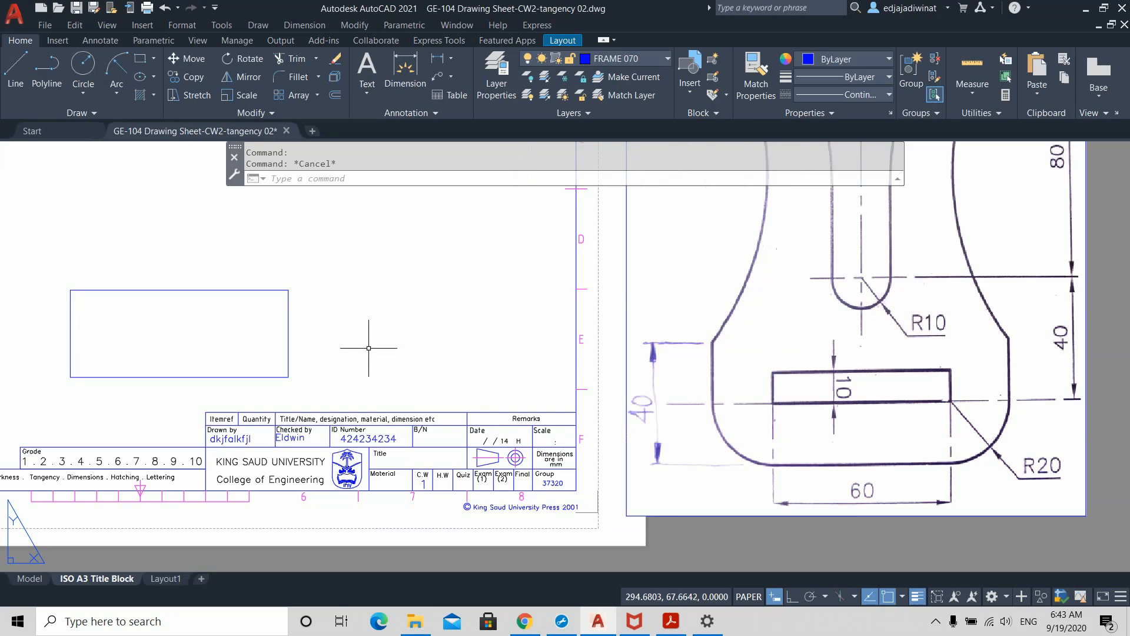
scroll(443, 317, "up", 1)
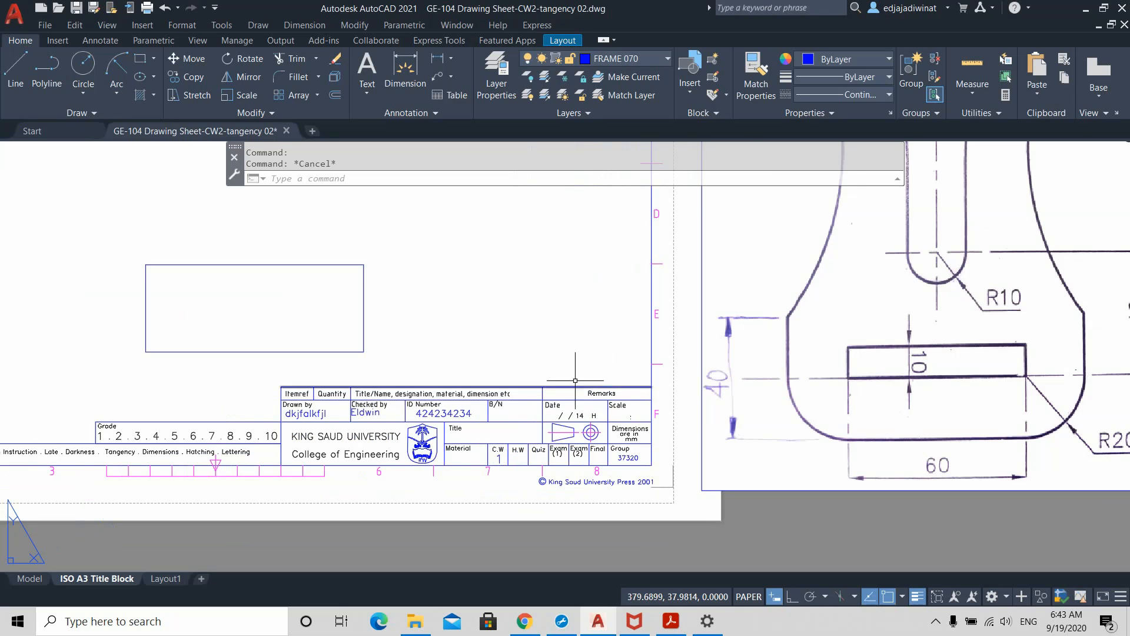
middle_click_drag(434, 325, 789, 313)
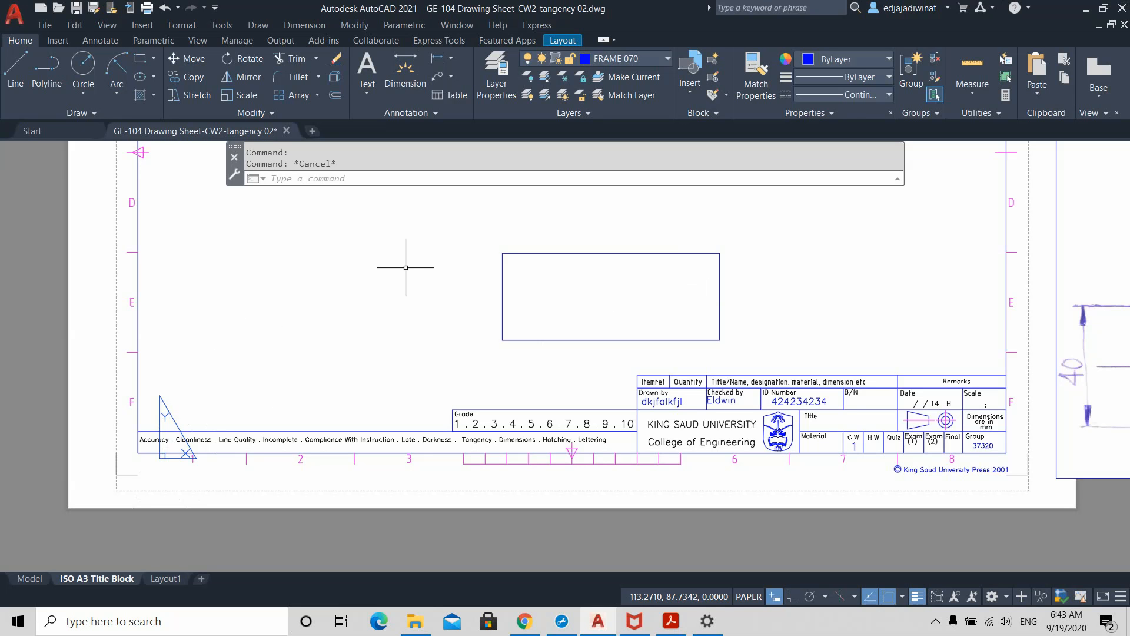
type("UCS")
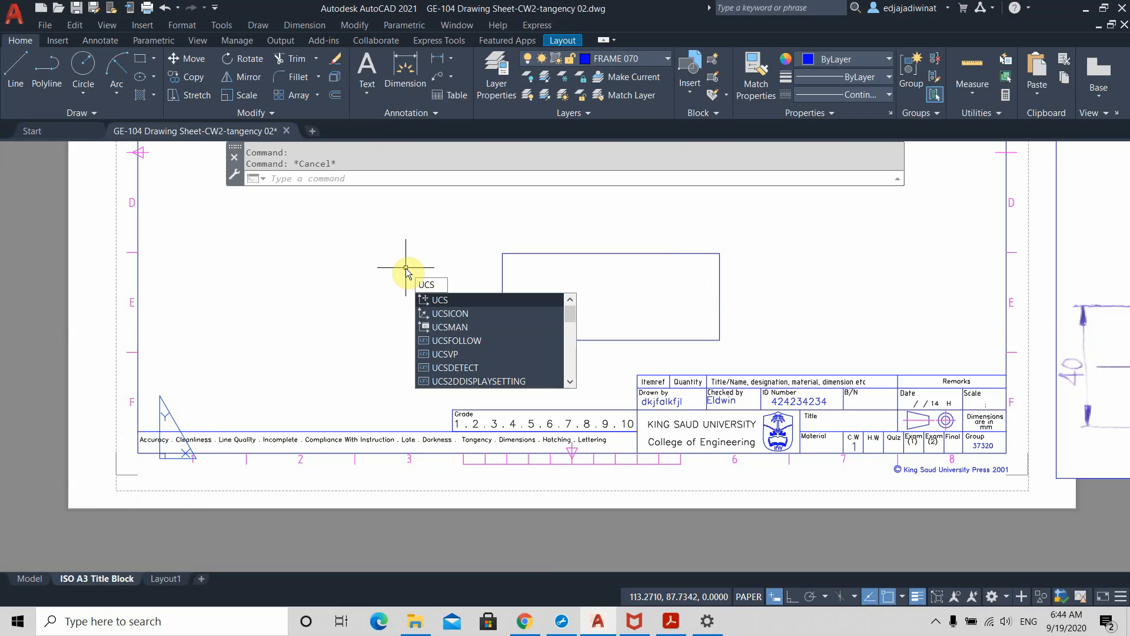
left_click(356, 180)
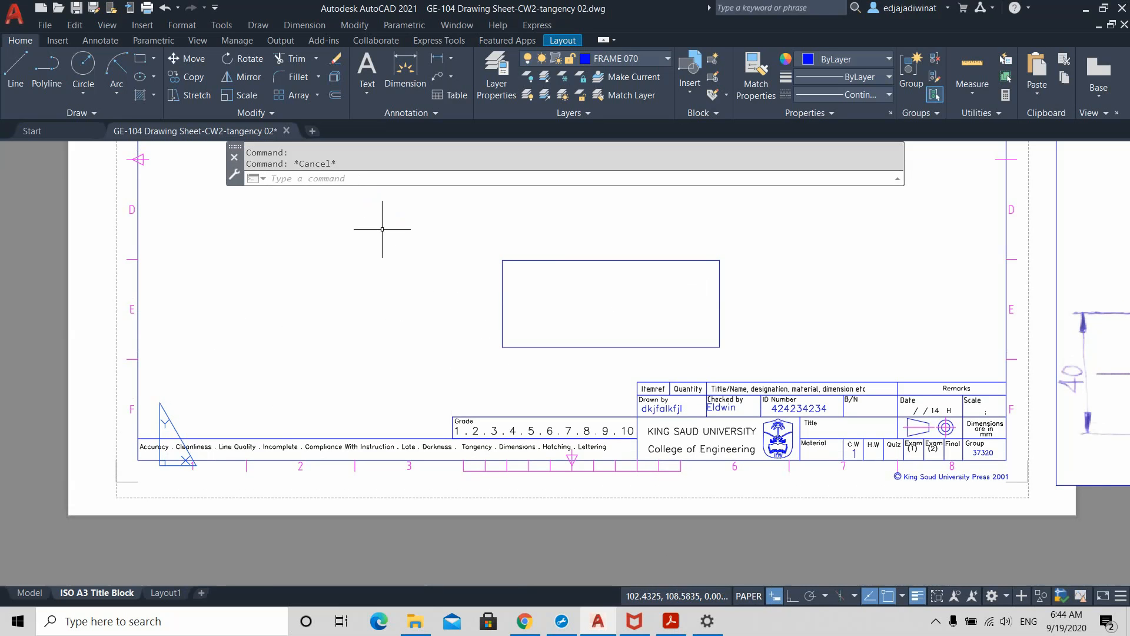
type("ucs")
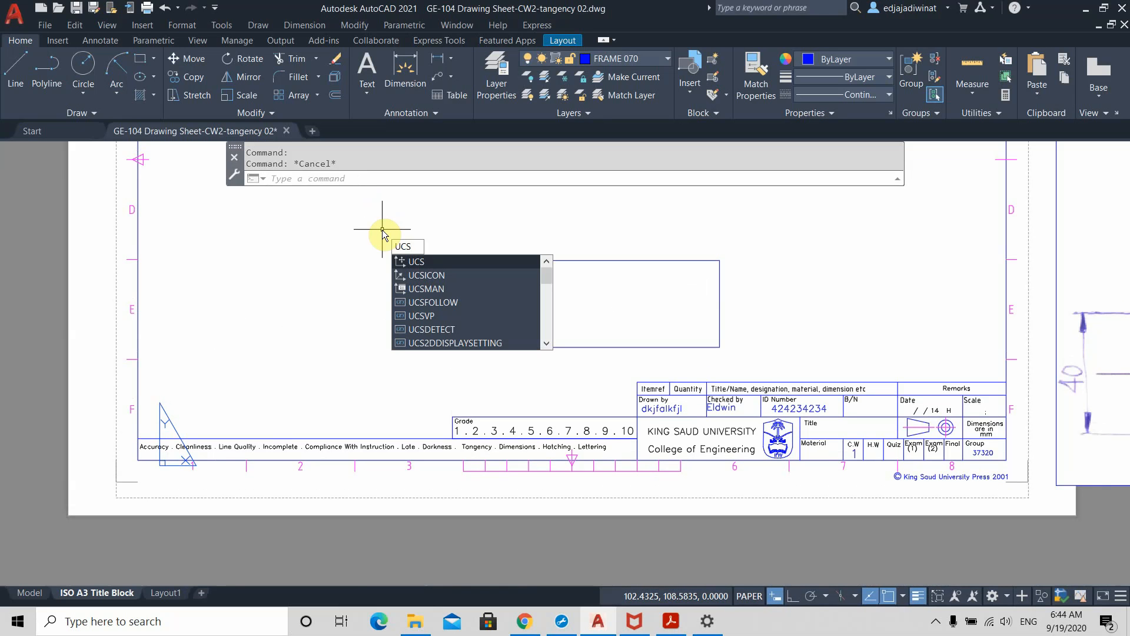
left_click(776, 596)
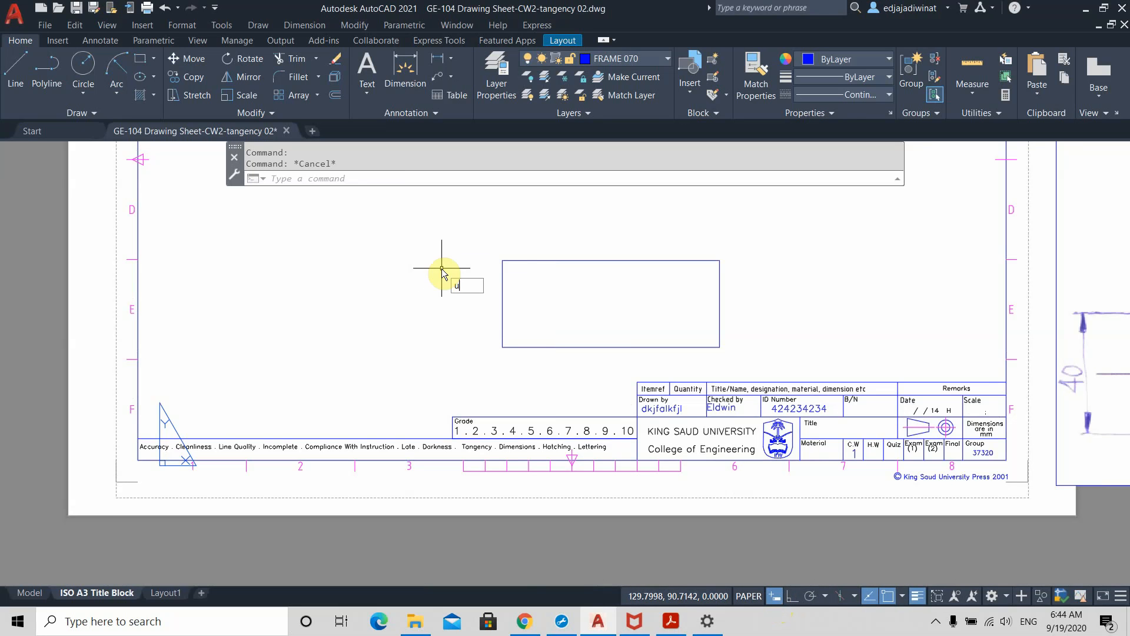
type("ucs")
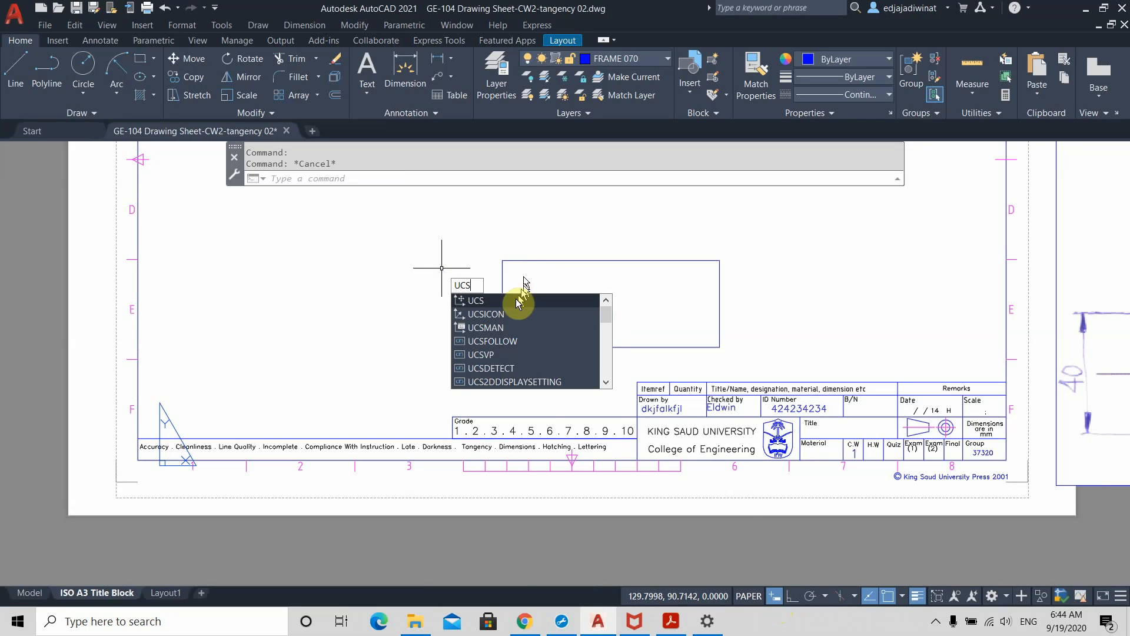
- Turn off Dynamic Input and move the UCS origin to the base rectangle's lower-left corner, accepting the default axis directions
left_click(778, 597)
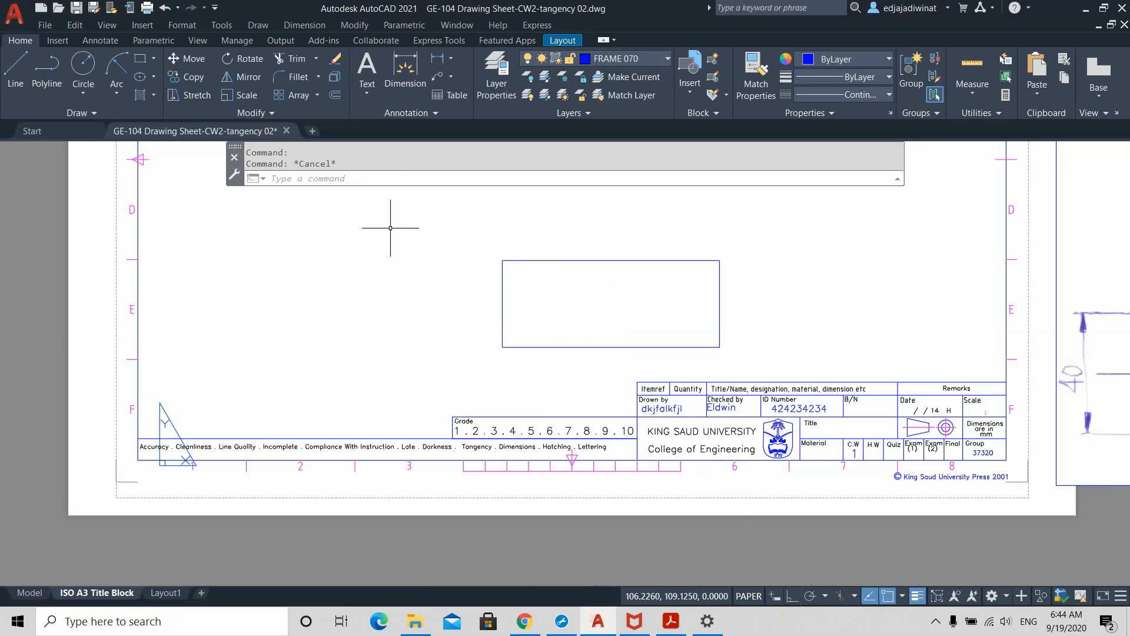
type("UC")
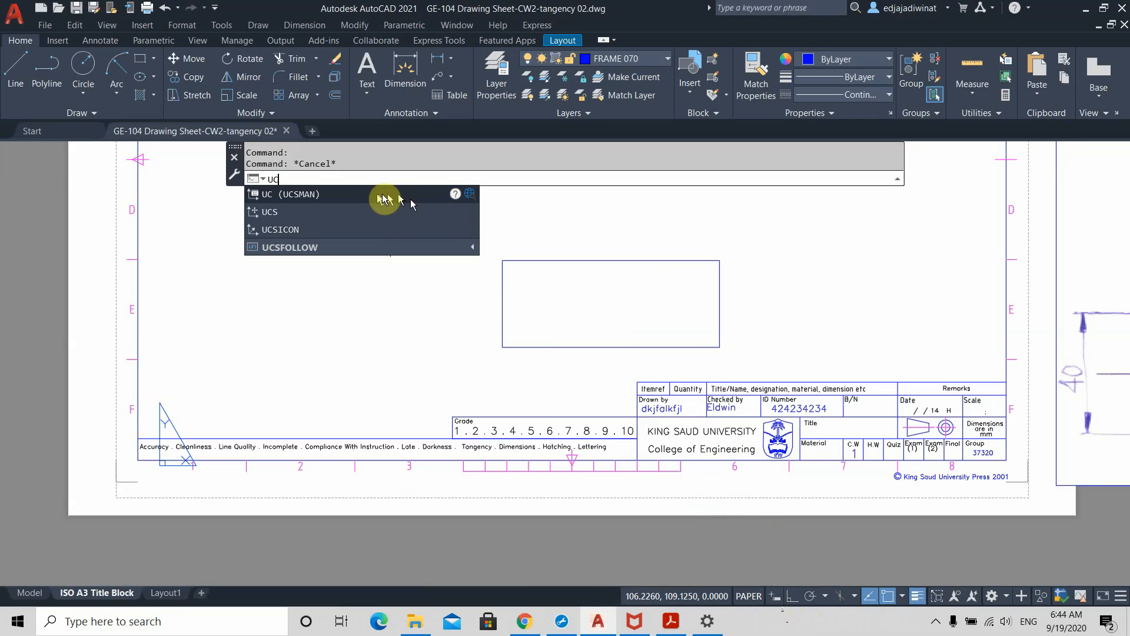
key("BackSpace")
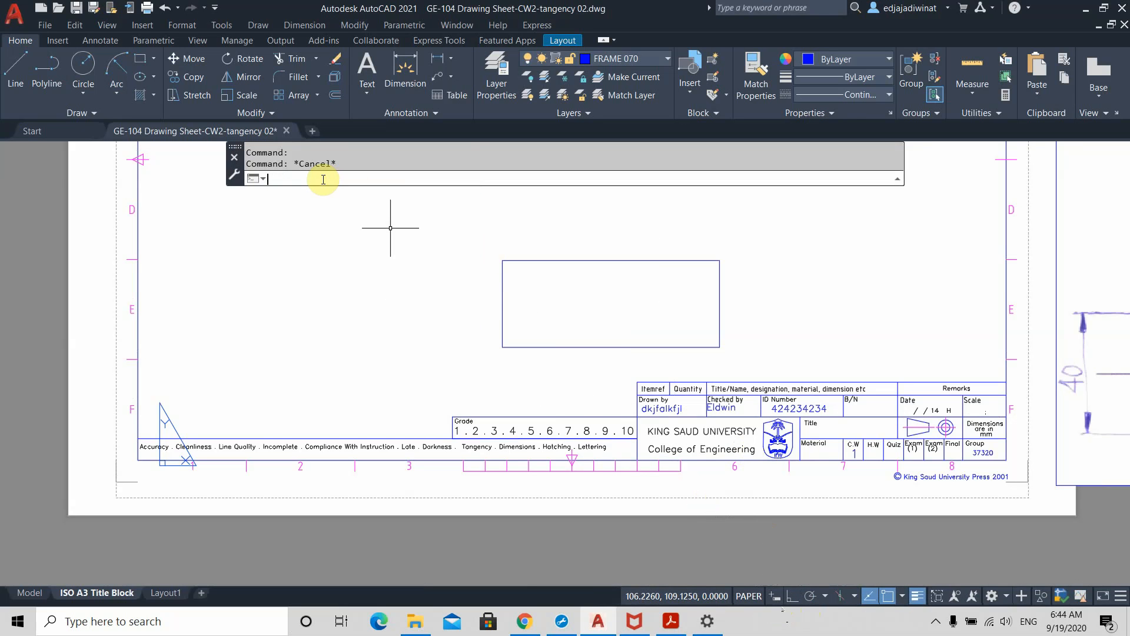
type("u")
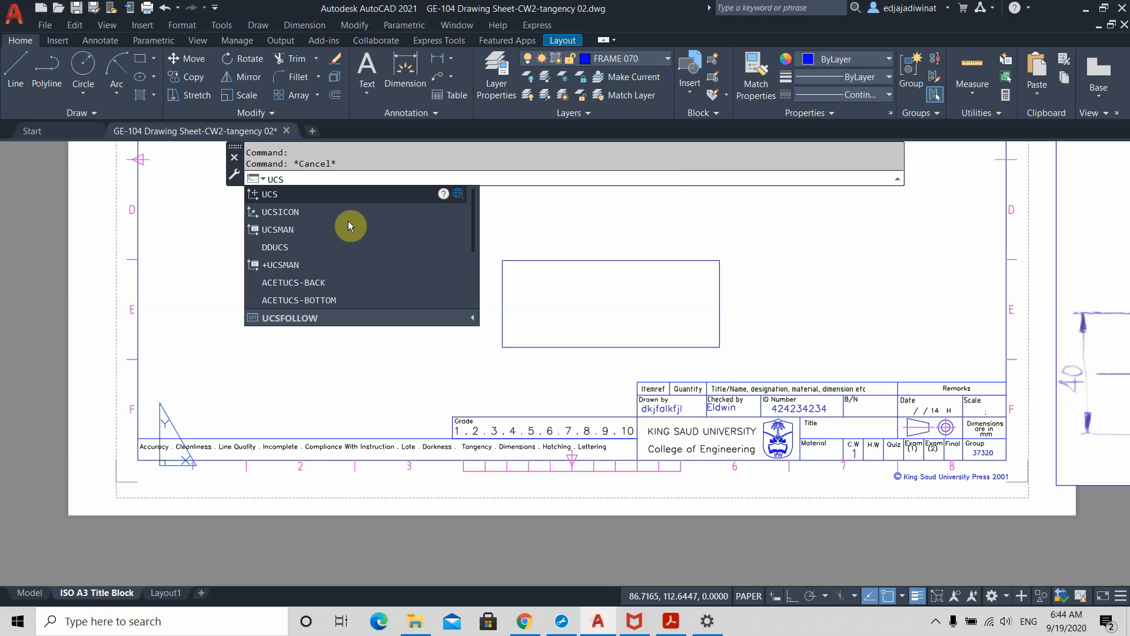
key("Return")
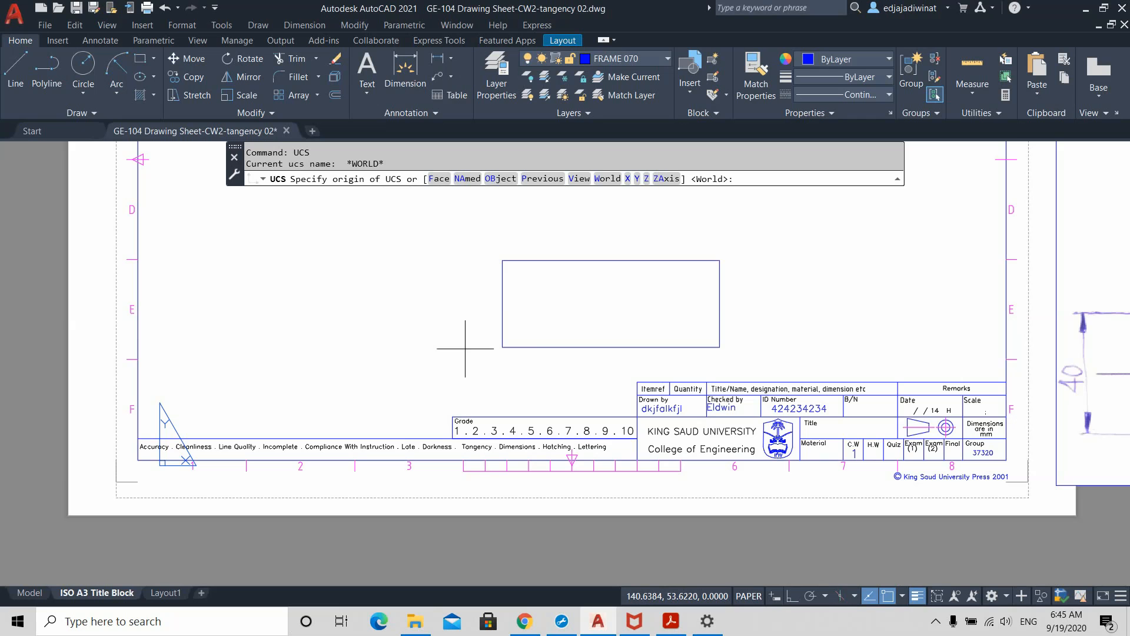
left_click(507, 342)
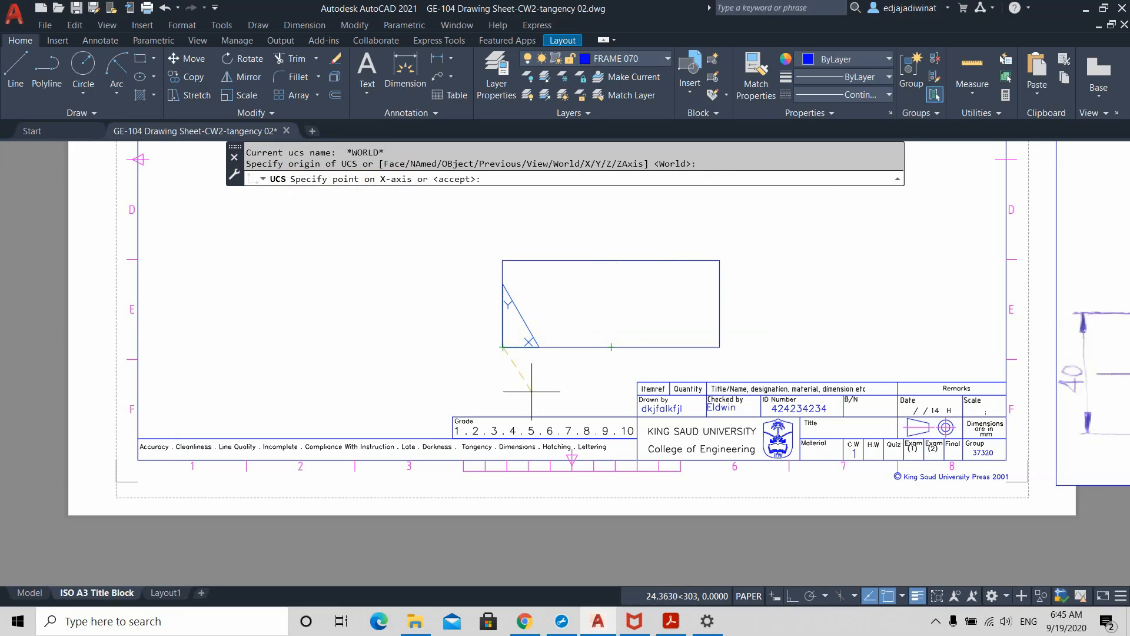
scroll(534, 391, "up", 2)
scroll(534, 391, "down", 3)
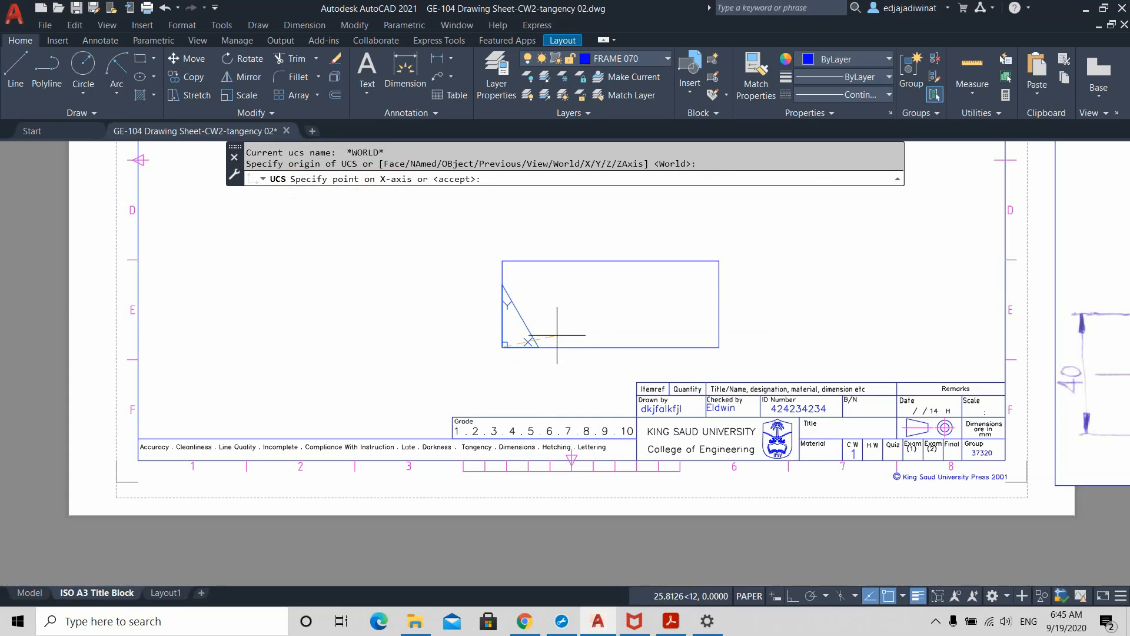
scroll(544, 347, "up", 3)
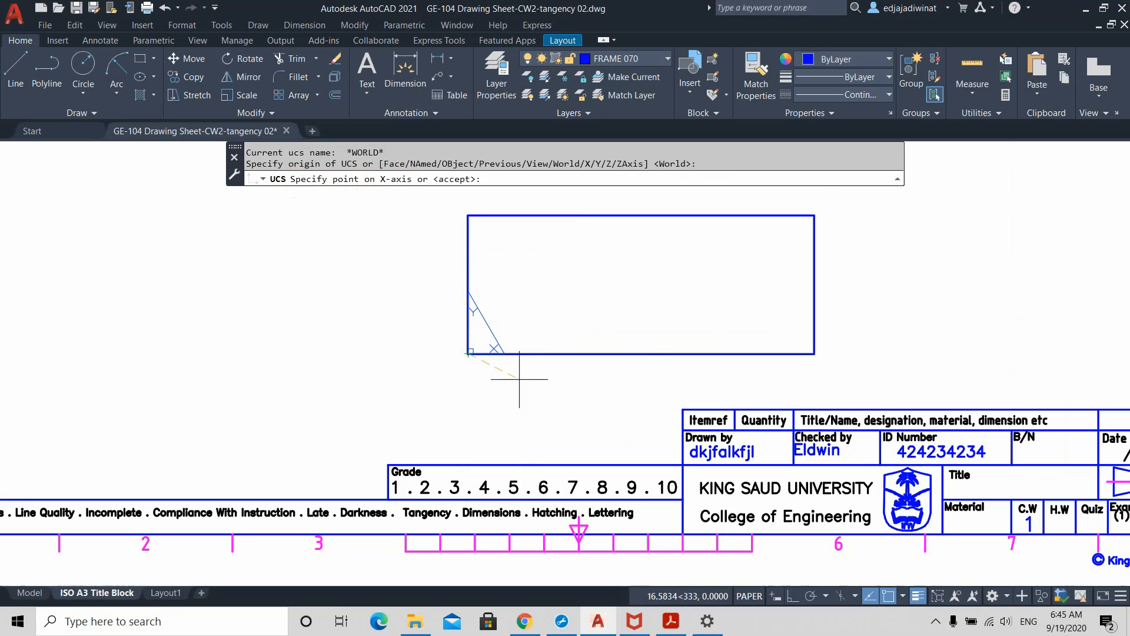
scroll(535, 373, "up", 2)
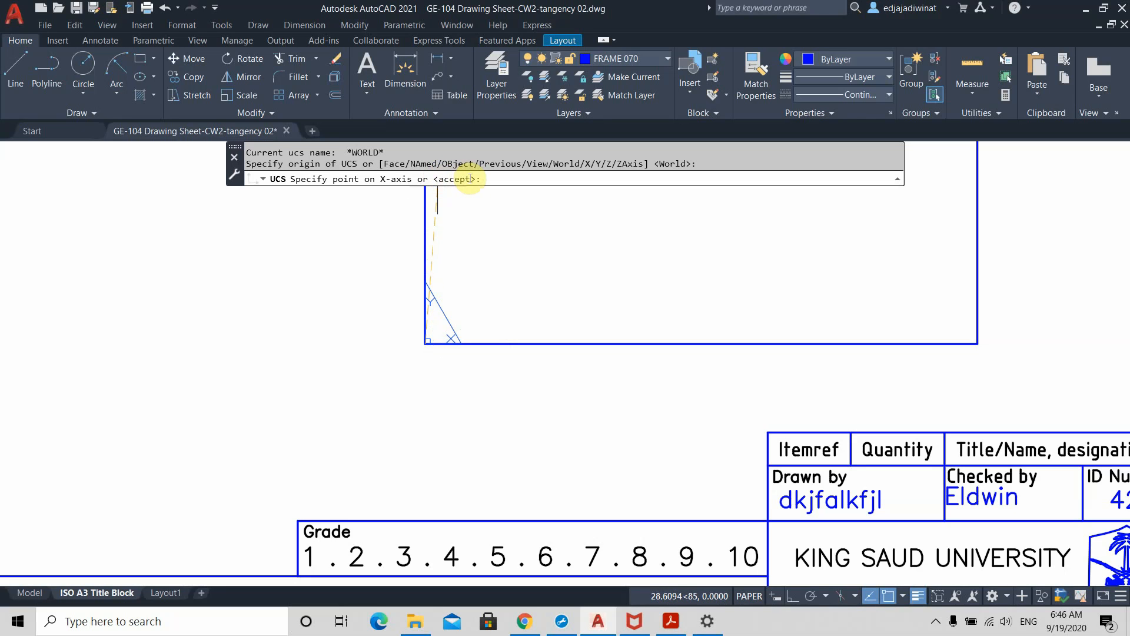
key("Return")
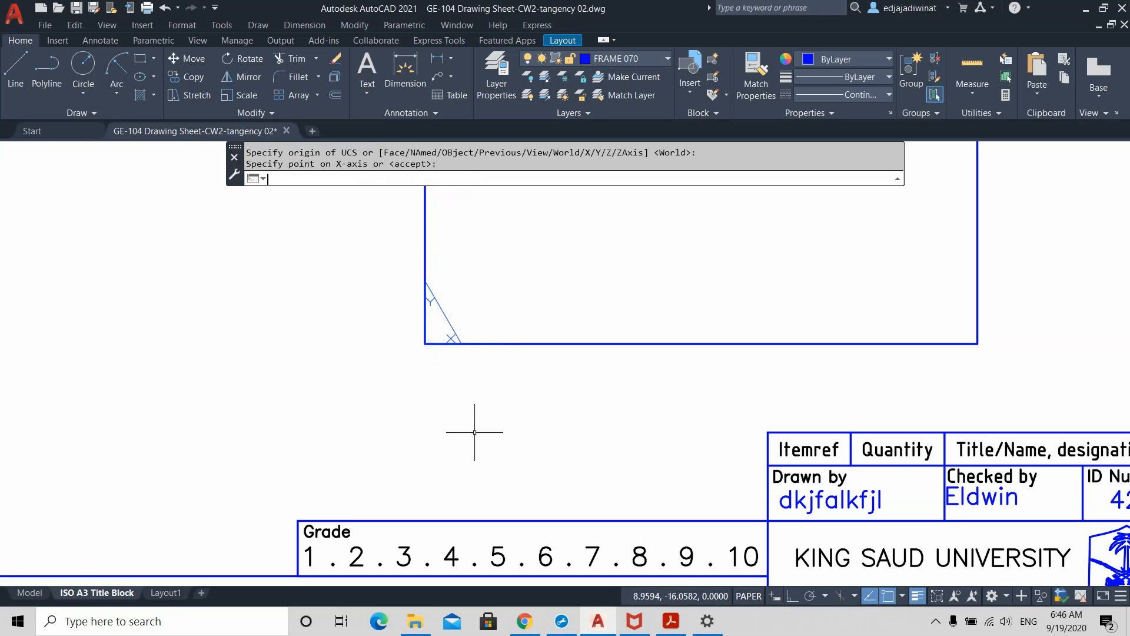
- Check the On and Origin display options of the UCS icon
scroll(535, 373, "up", 1)
scroll(535, 373, "down", 5)
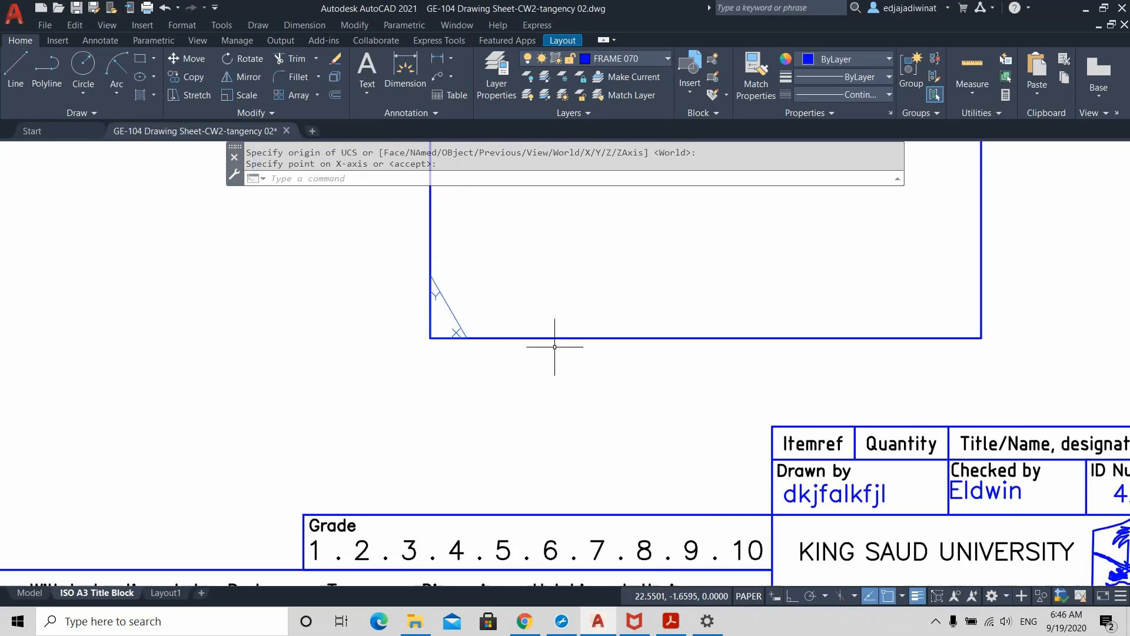
scroll(556, 345, "down", 1)
scroll(568, 341, "up", 1)
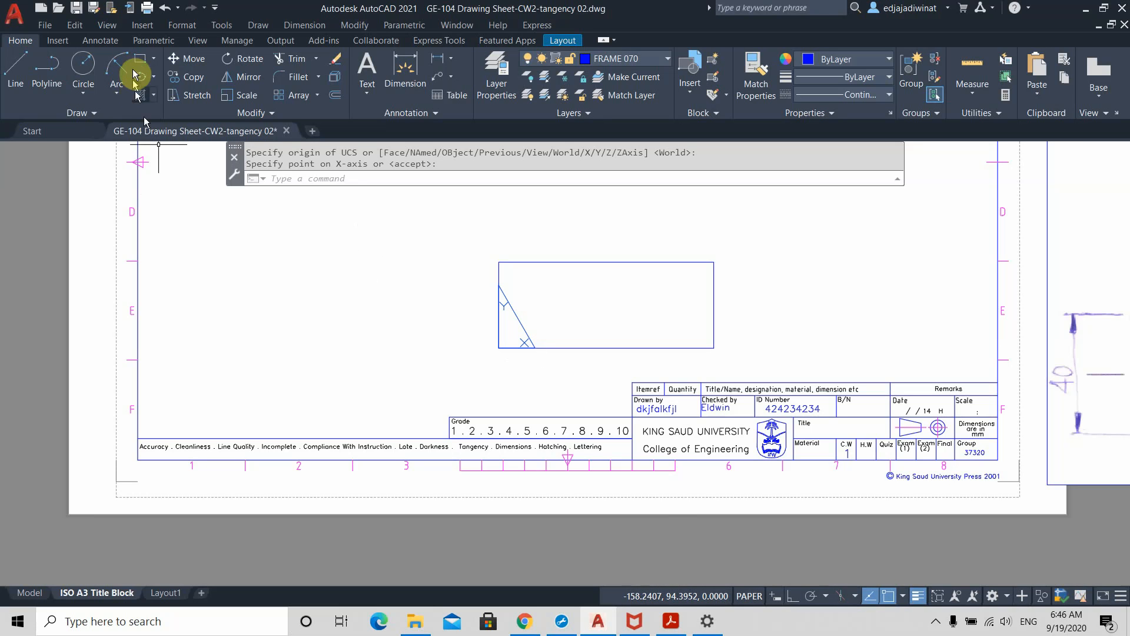
left_click(112, 26)
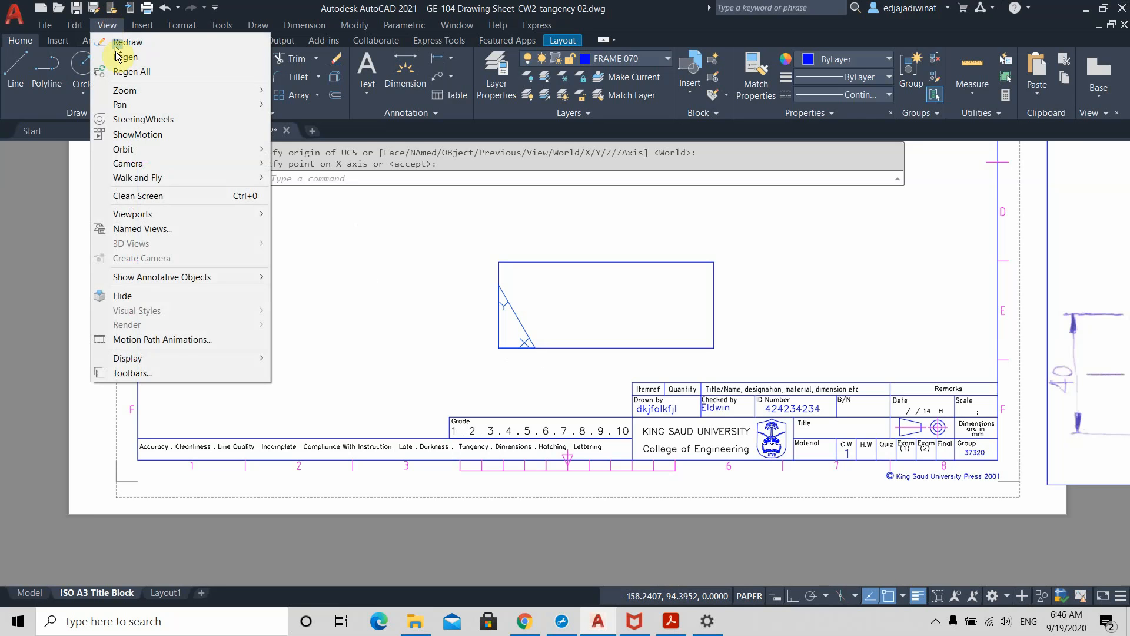
mouse_move(160, 364)
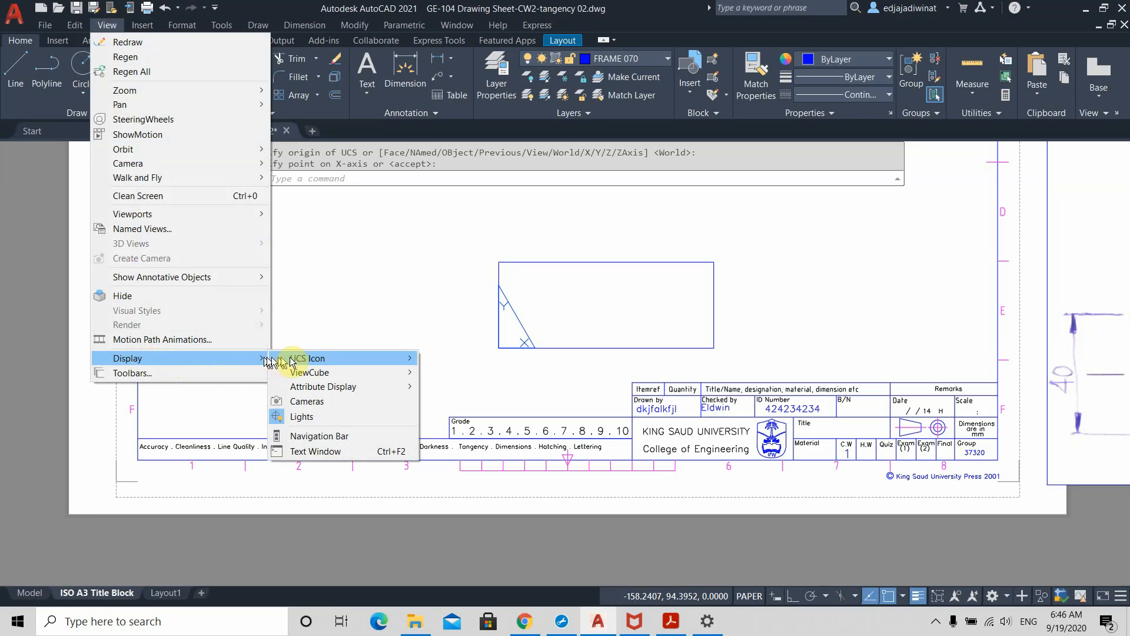
mouse_move(371, 360)
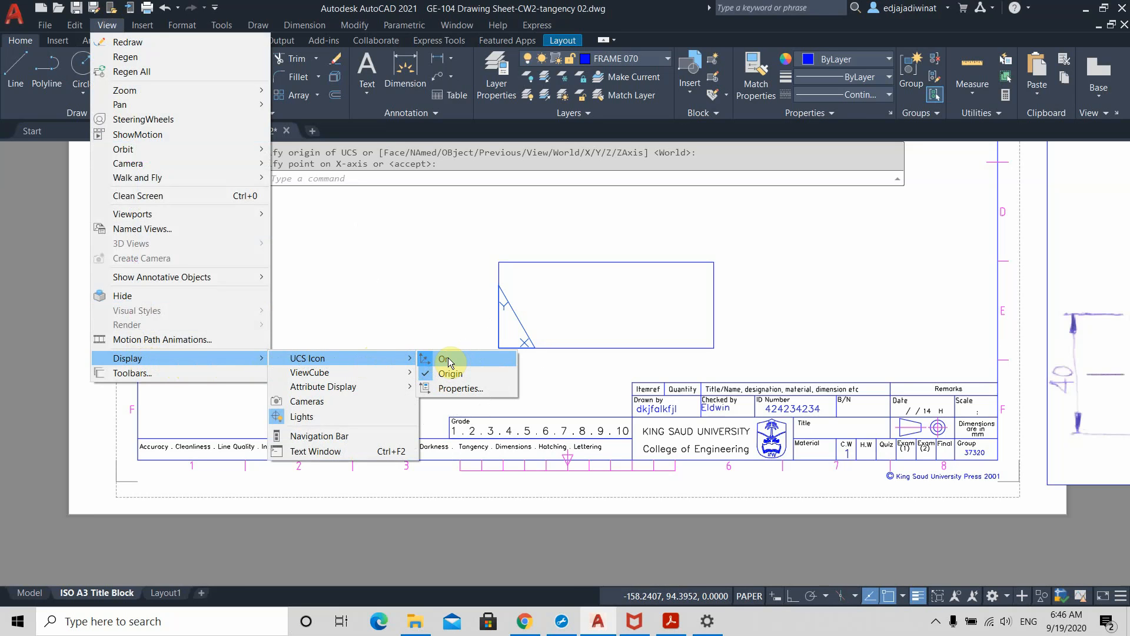
left_click(378, 241)
key("Escape")
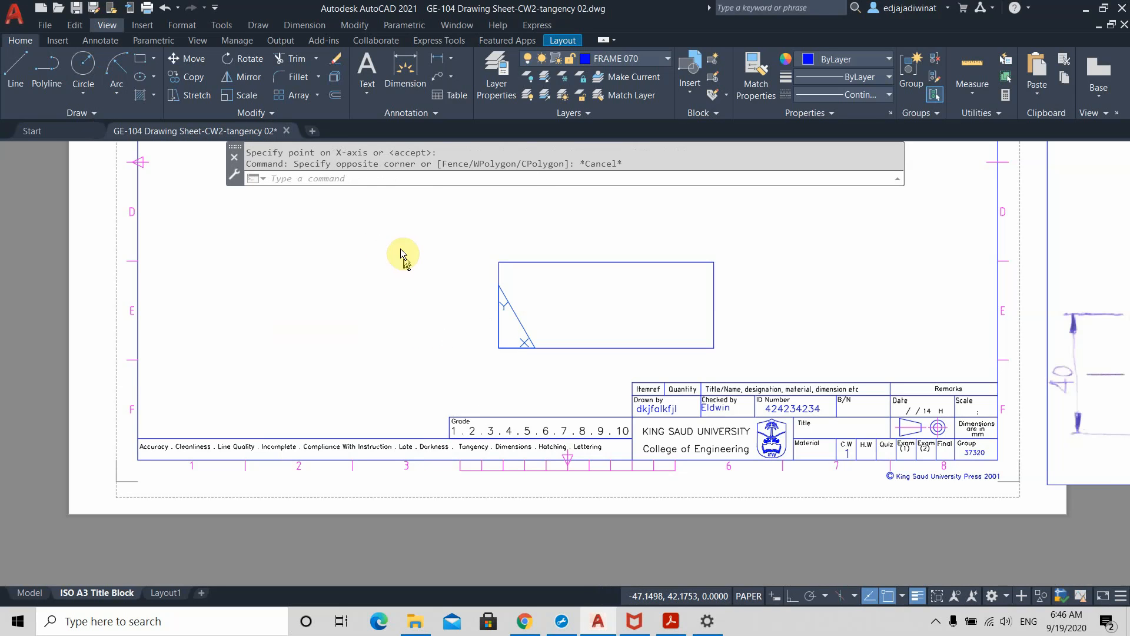
- Turn the UCS icon display off and back on with the UCSICON command
left_click(332, 174)
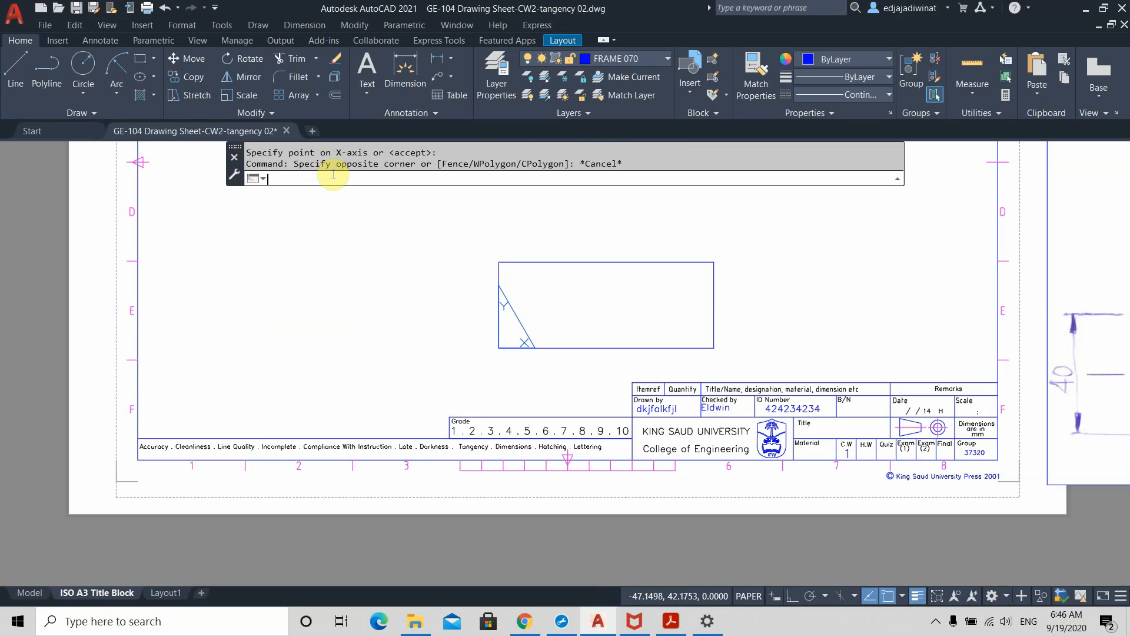
type("ucsicon")
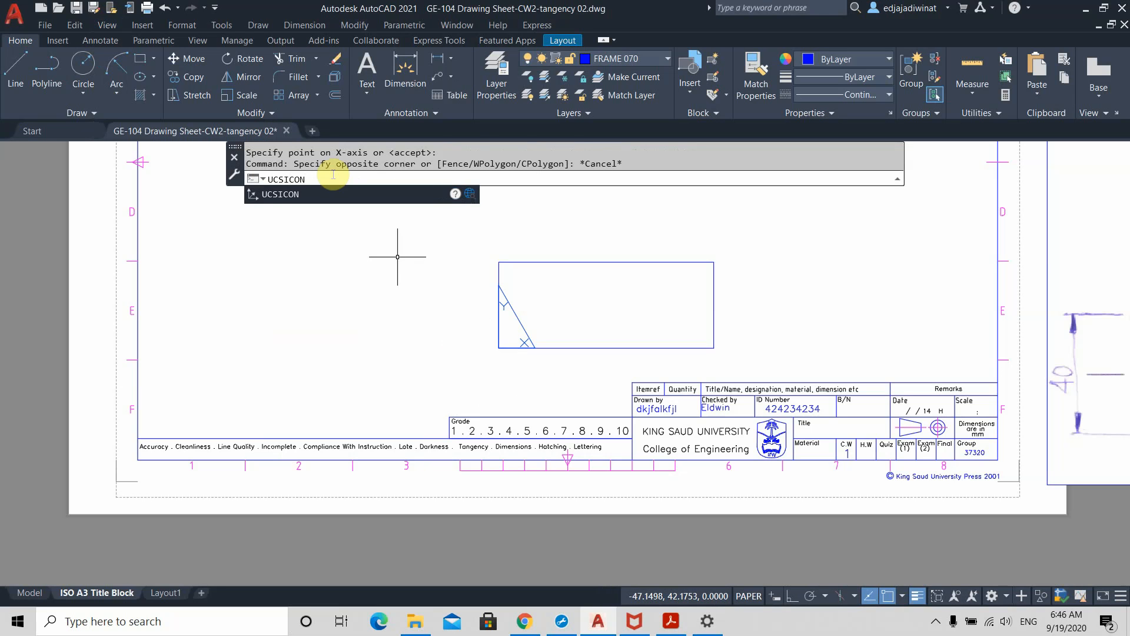
key("Return")
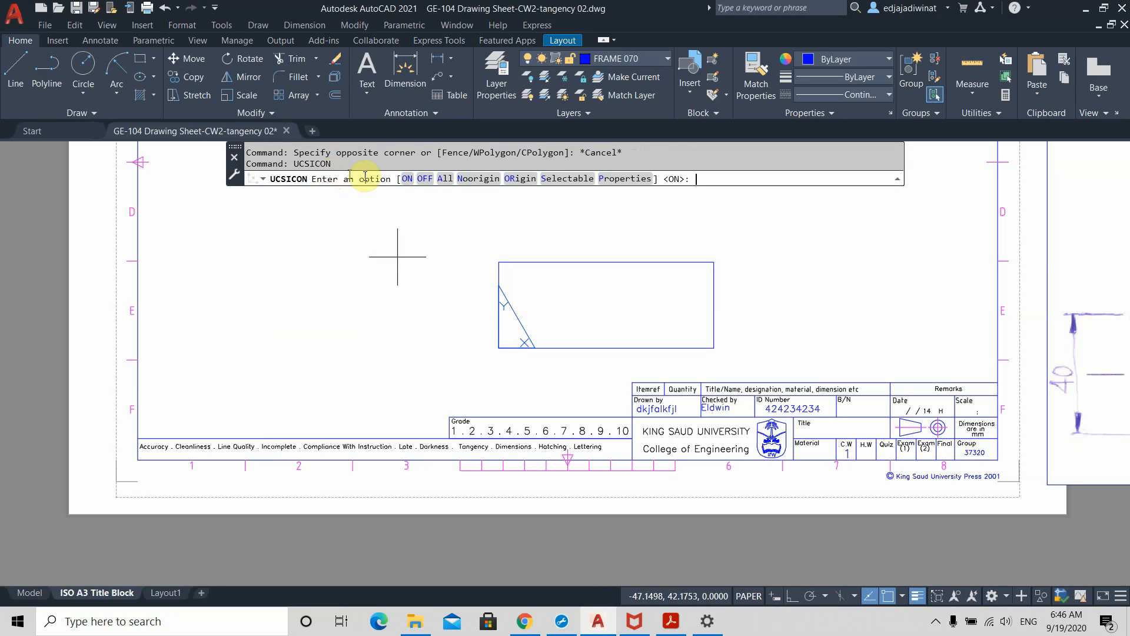
left_click(424, 179)
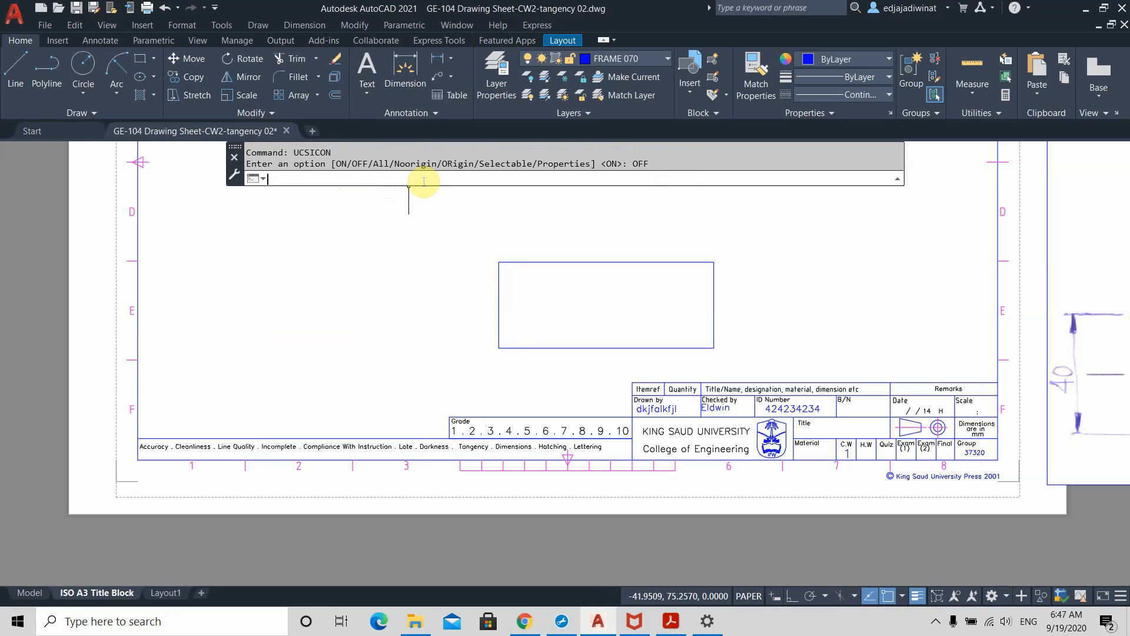
key("Return")
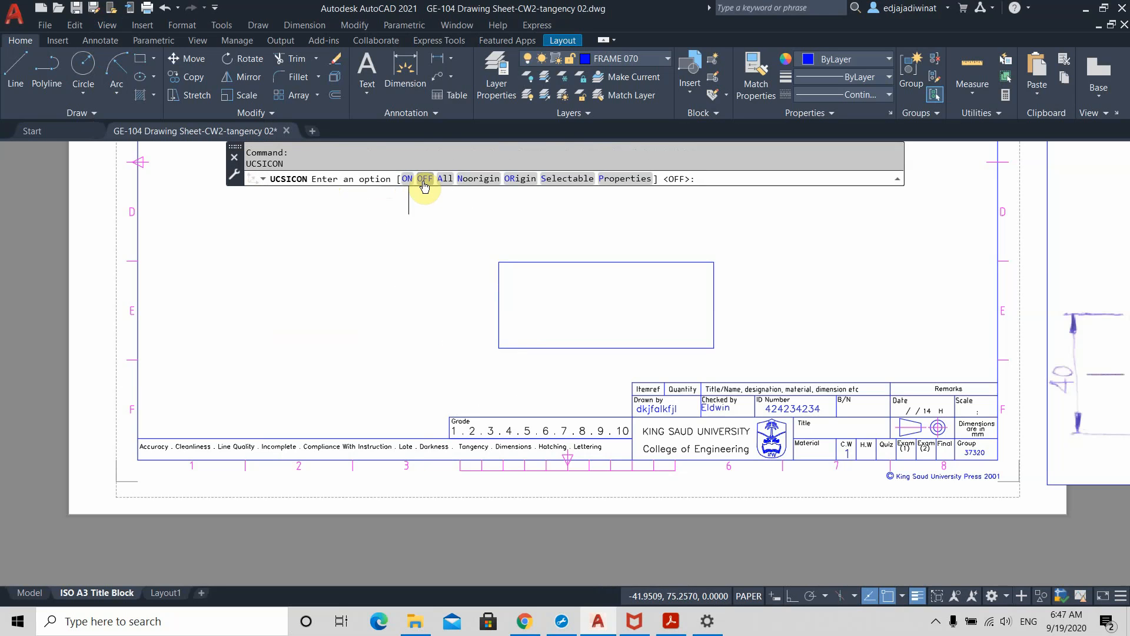
left_click(407, 179)
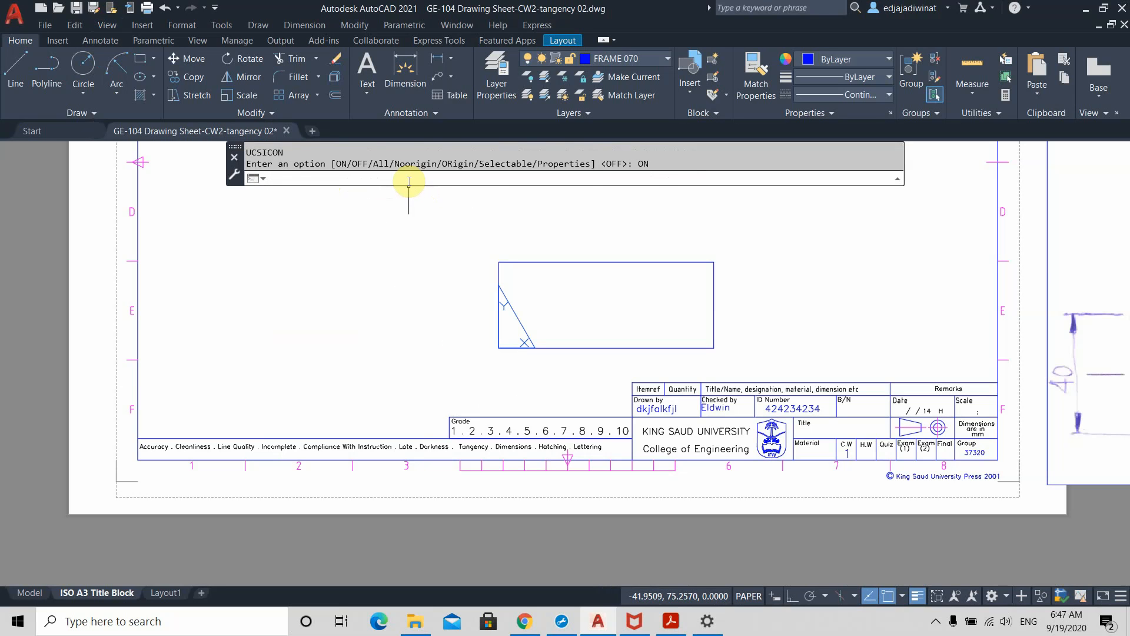
- Set the UCS icon to display at the current origin with the UCSICON Origin option
key("Return")
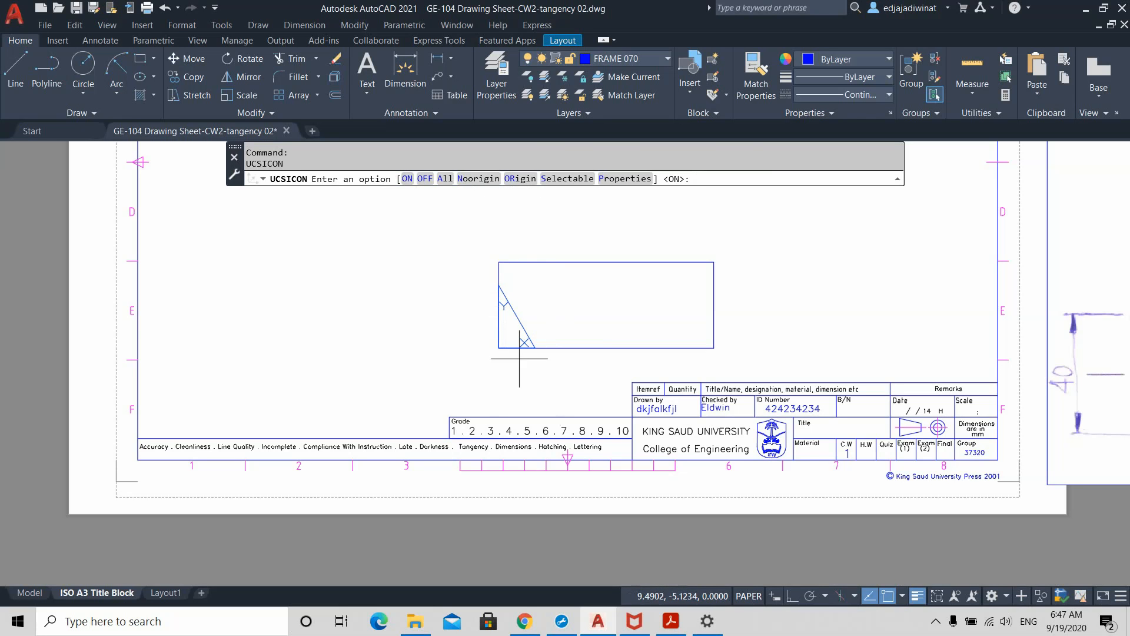
left_click(514, 179)
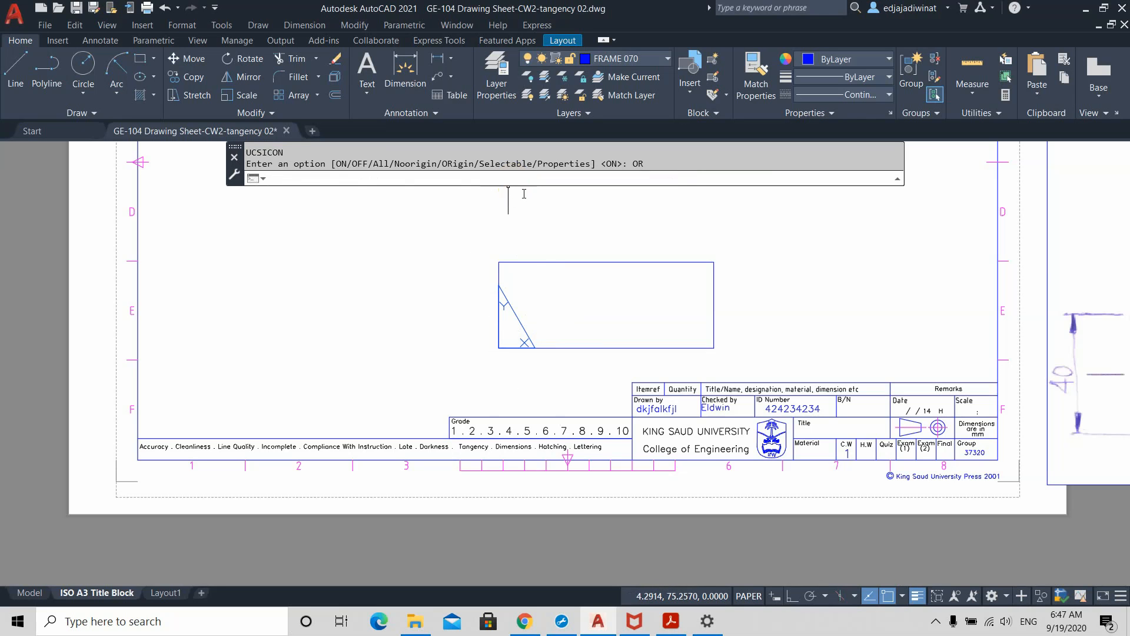
type("ucs")
key("Return")
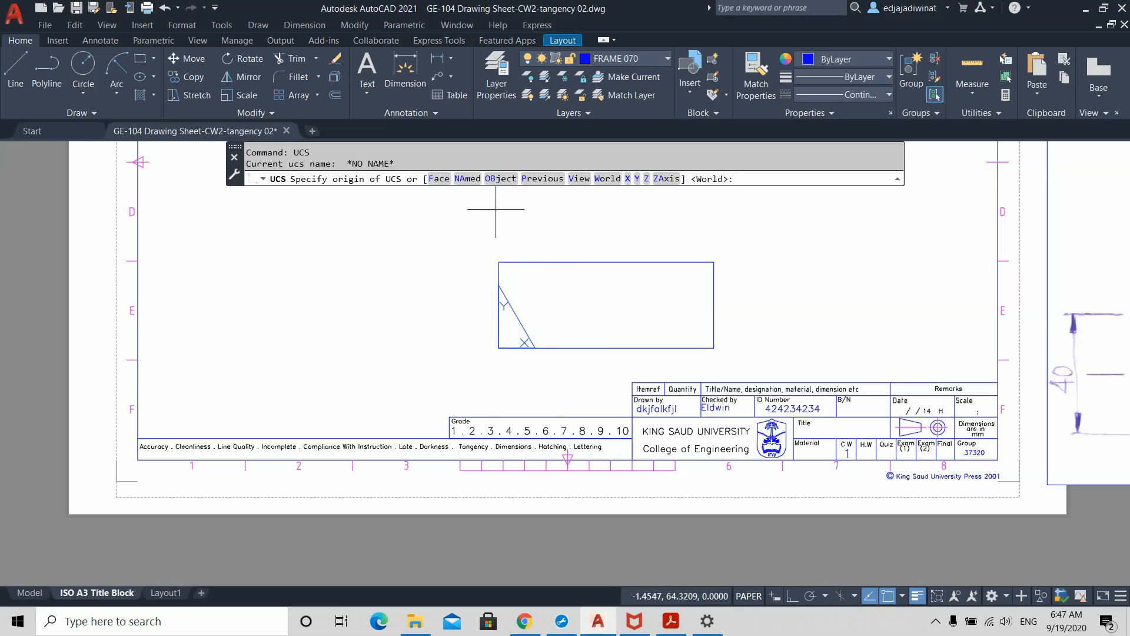
key("Escape")
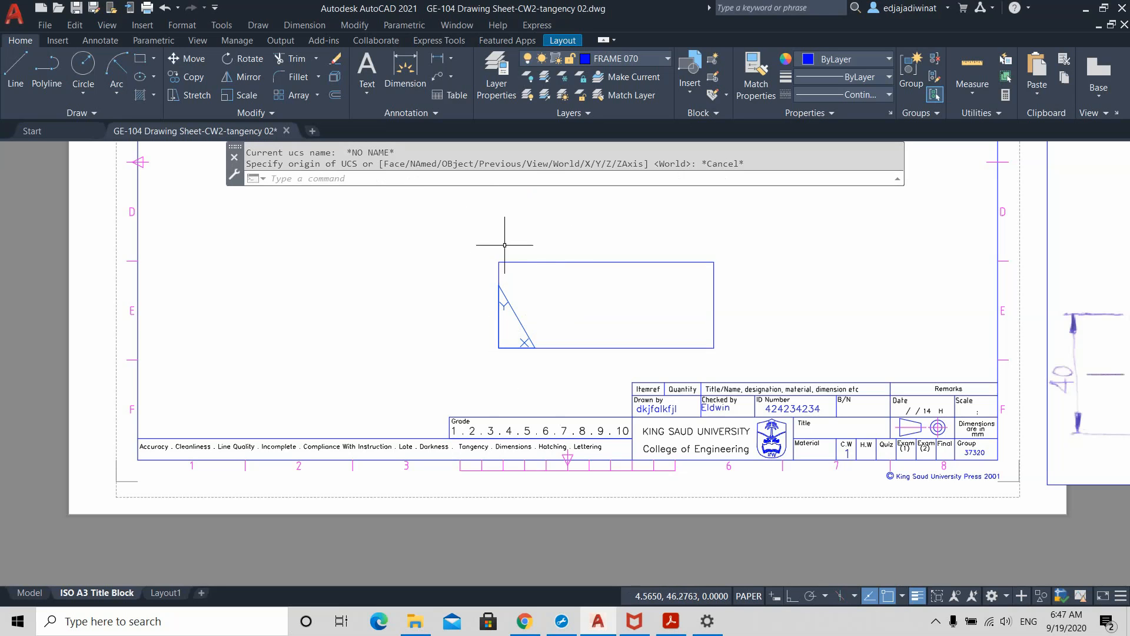
- Switch the UCS icon to the Noorigin option and restore it to the Origin option
left_click(414, 179)
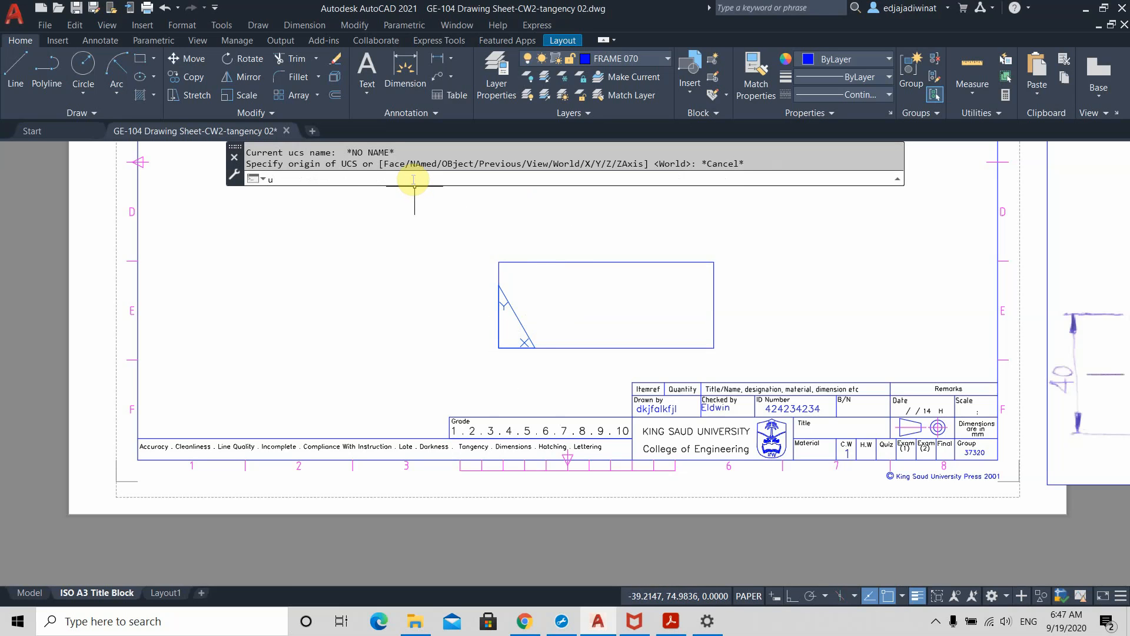
type("ucsic")
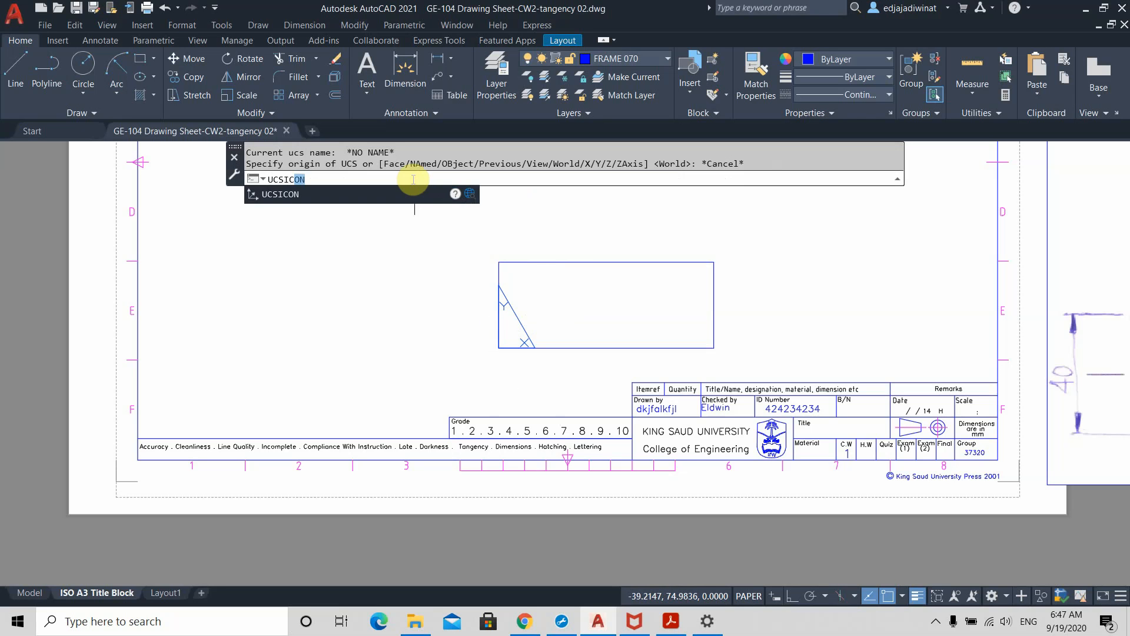
left_click(273, 194)
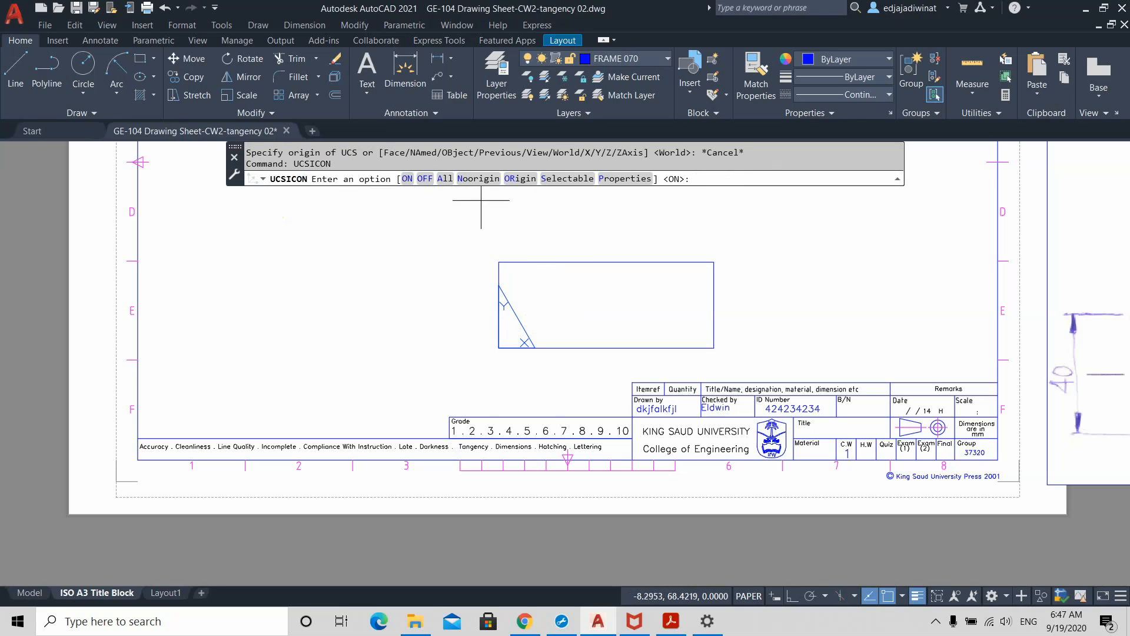
left_click(475, 183)
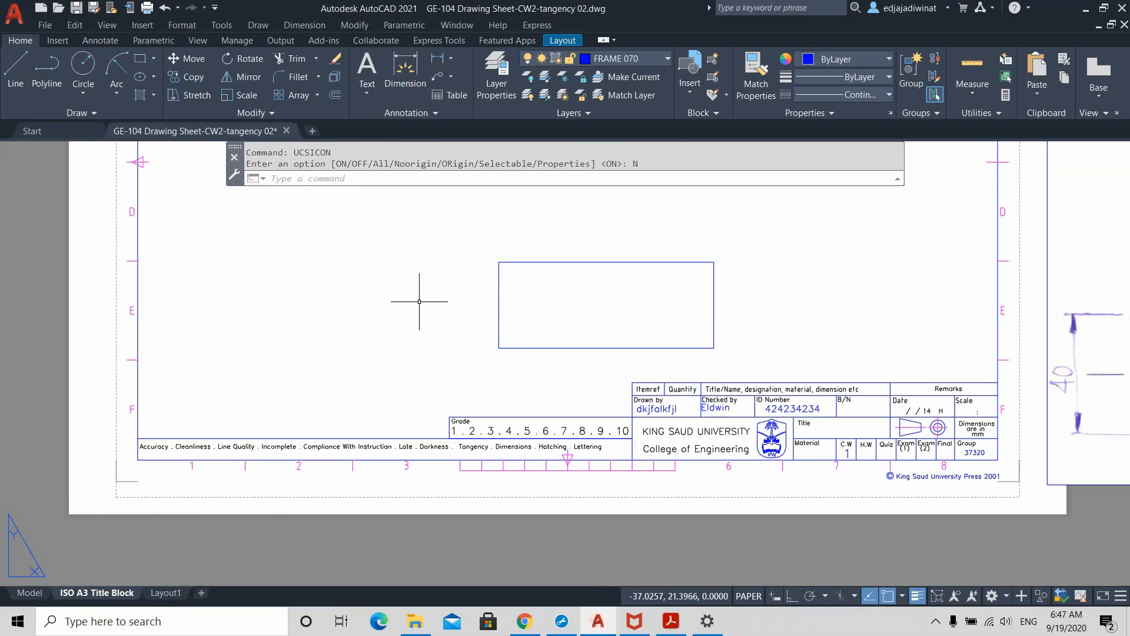
type("u")
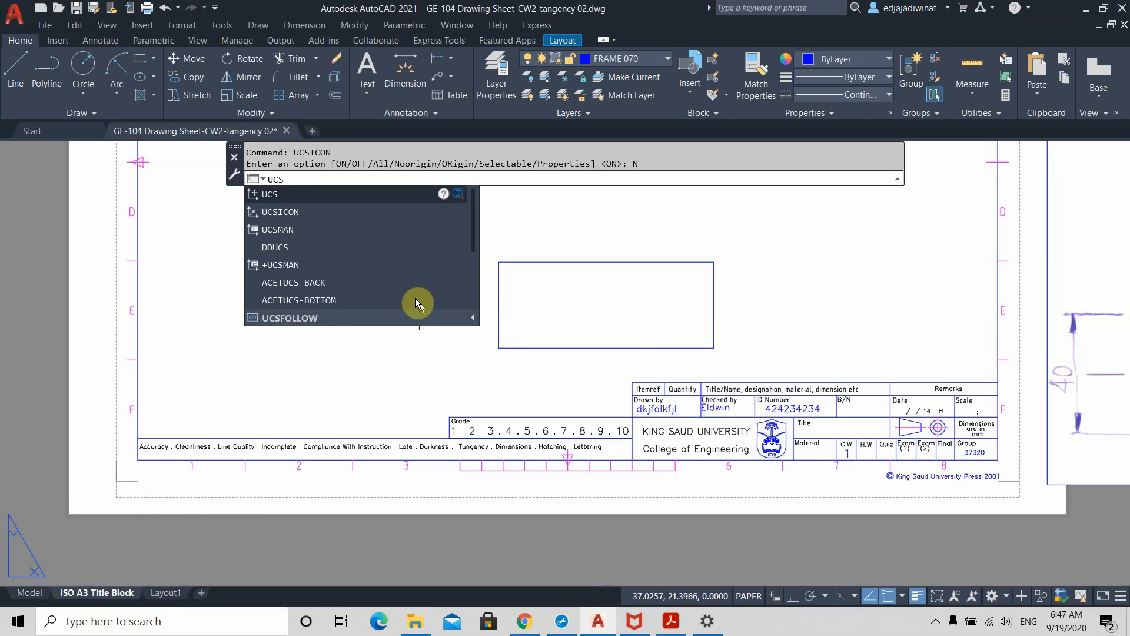
left_click(284, 211)
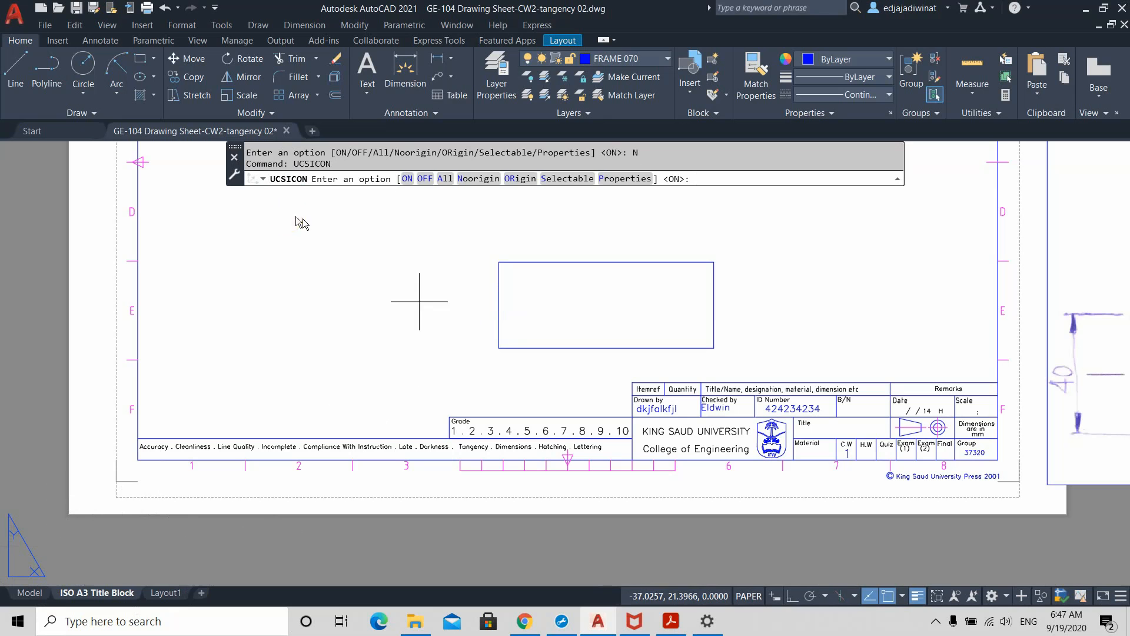
left_click(515, 179)
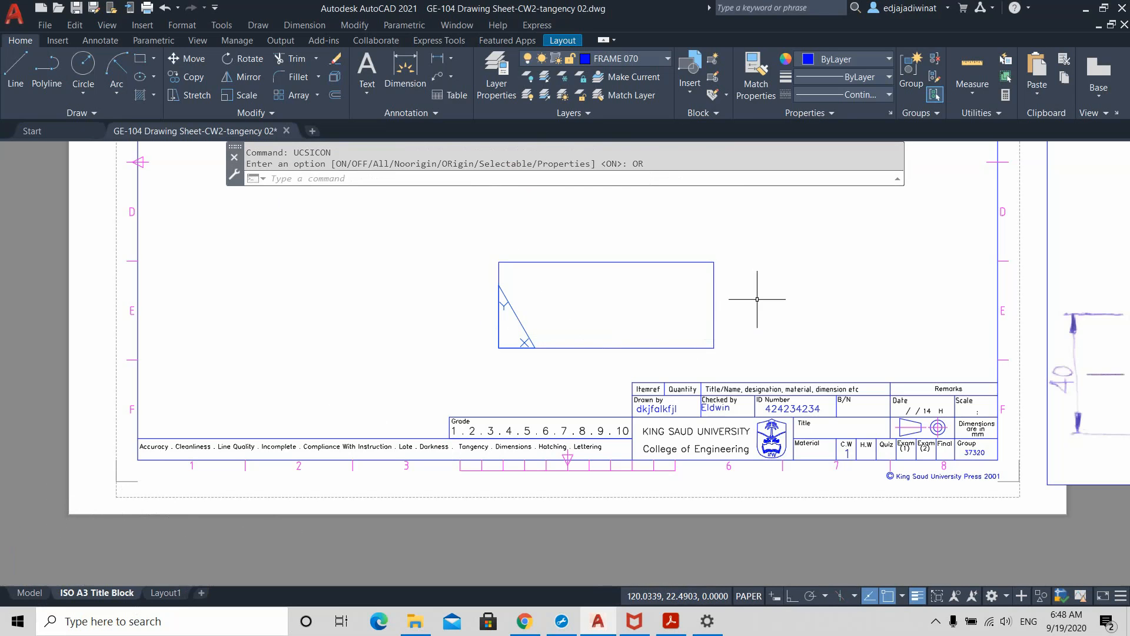
middle_click_drag(756, 294, 608, 355)
scroll(676, 347, "up", 4)
scroll(714, 328, "down", 4)
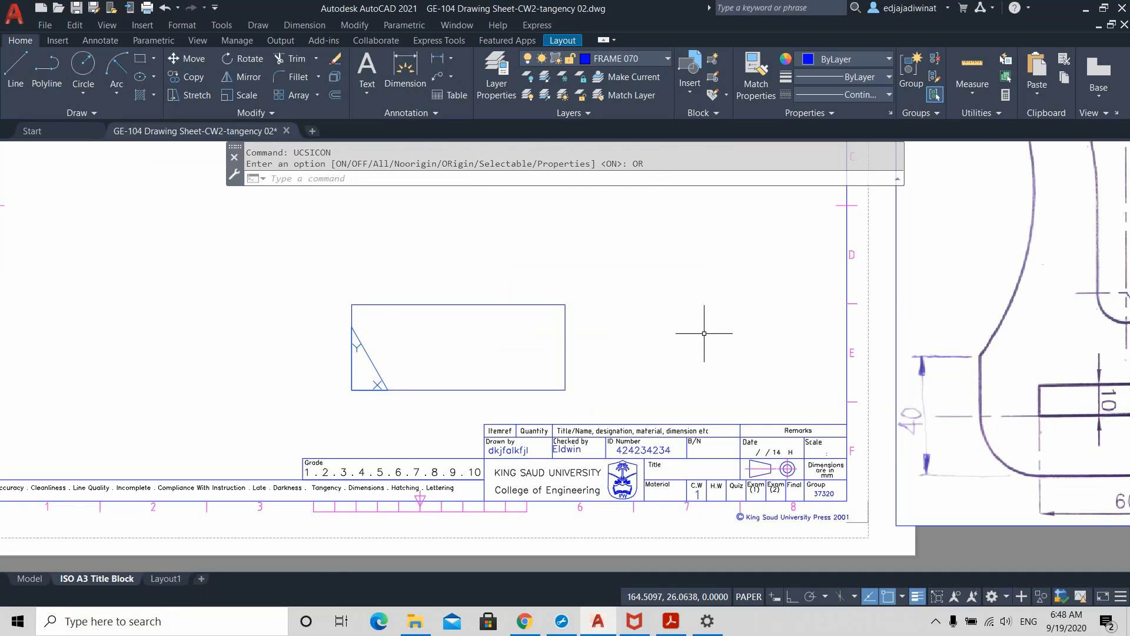
middle_click_drag(713, 328, 585, 313)
scroll(661, 344, "down", 2)
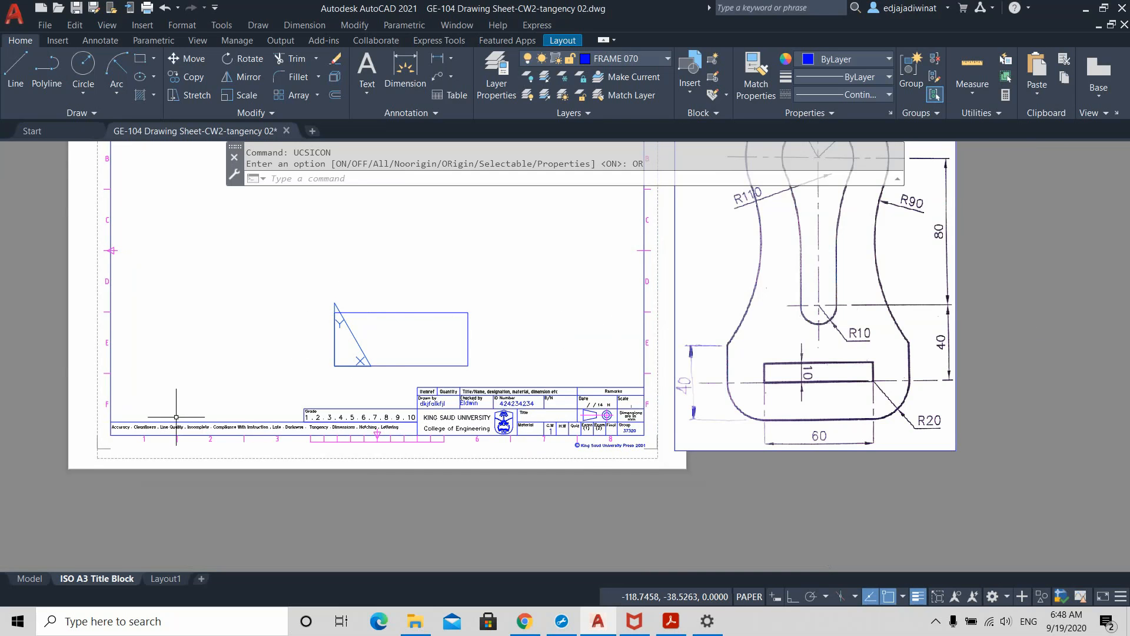
scroll(341, 328, "up", 2)
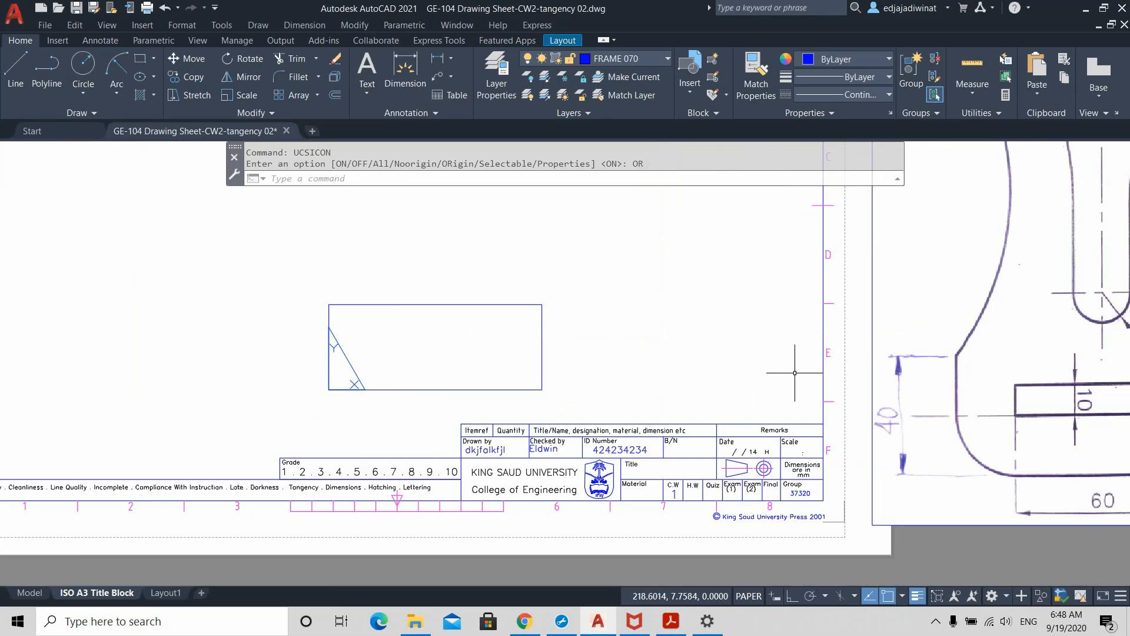
scroll(764, 368, "down", 2)
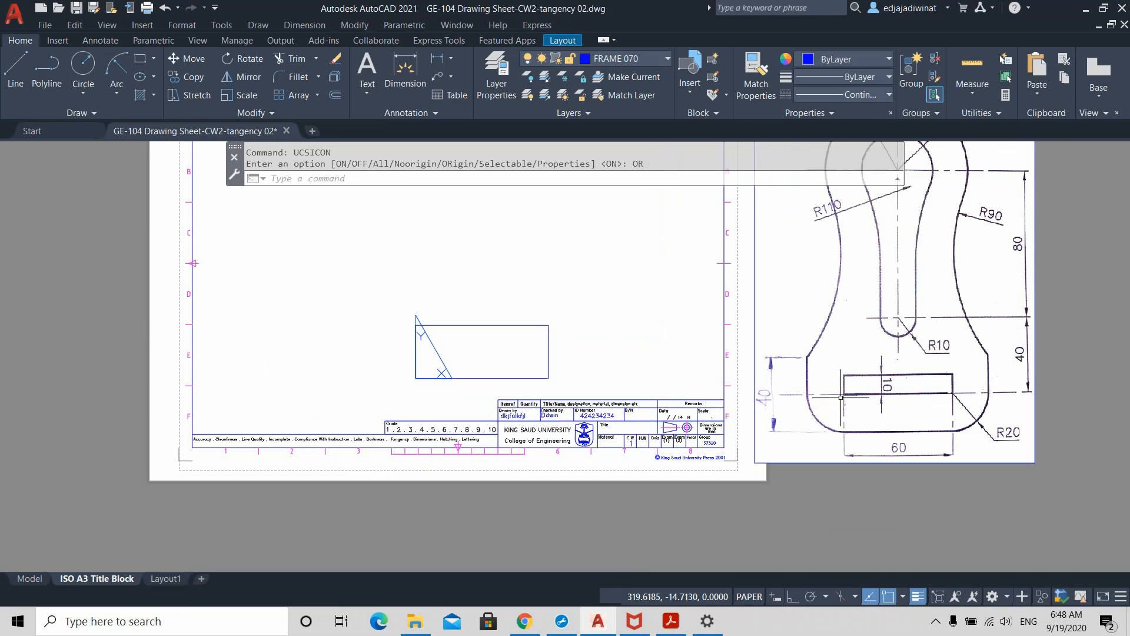
left_click(140, 60)
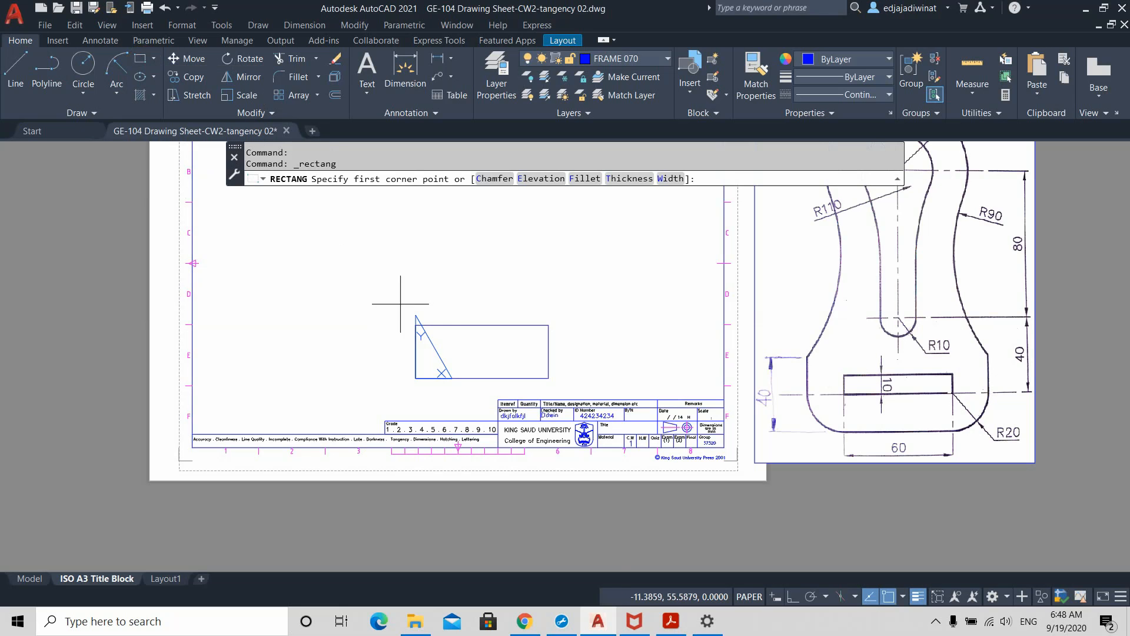
scroll(450, 346, "up", 2)
scroll(451, 347, "down", 2)
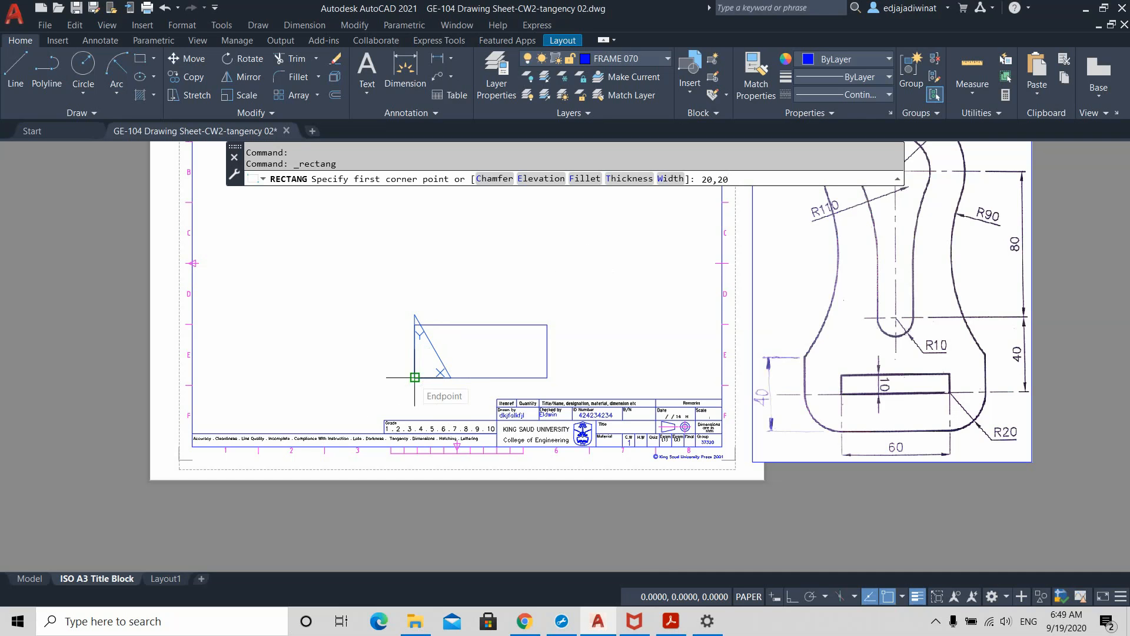
key("Return")
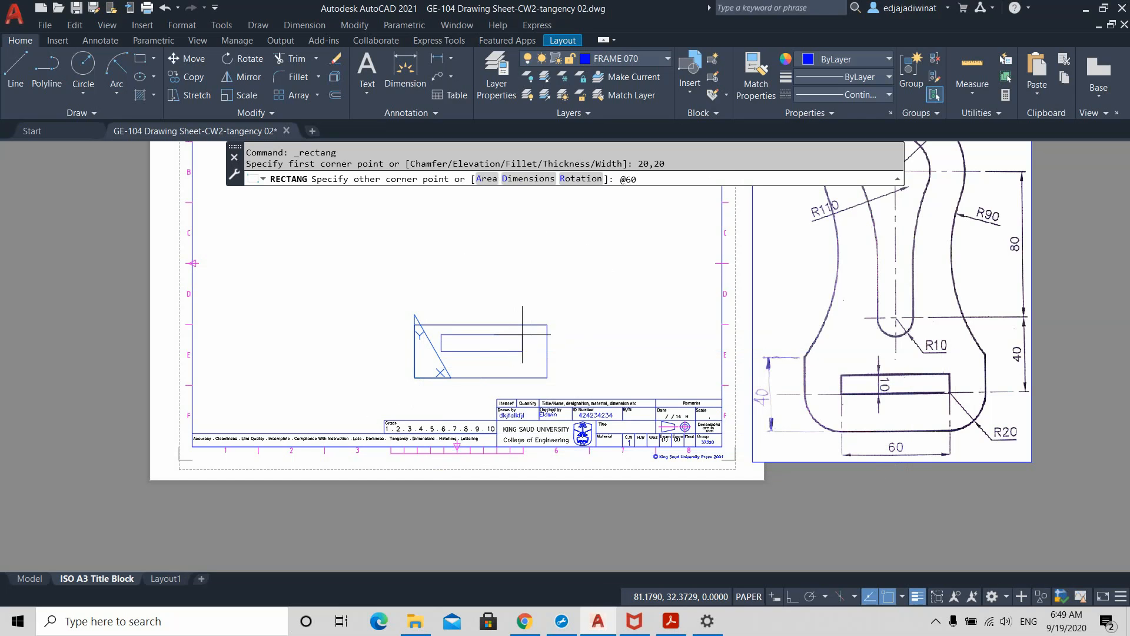
key("Return")
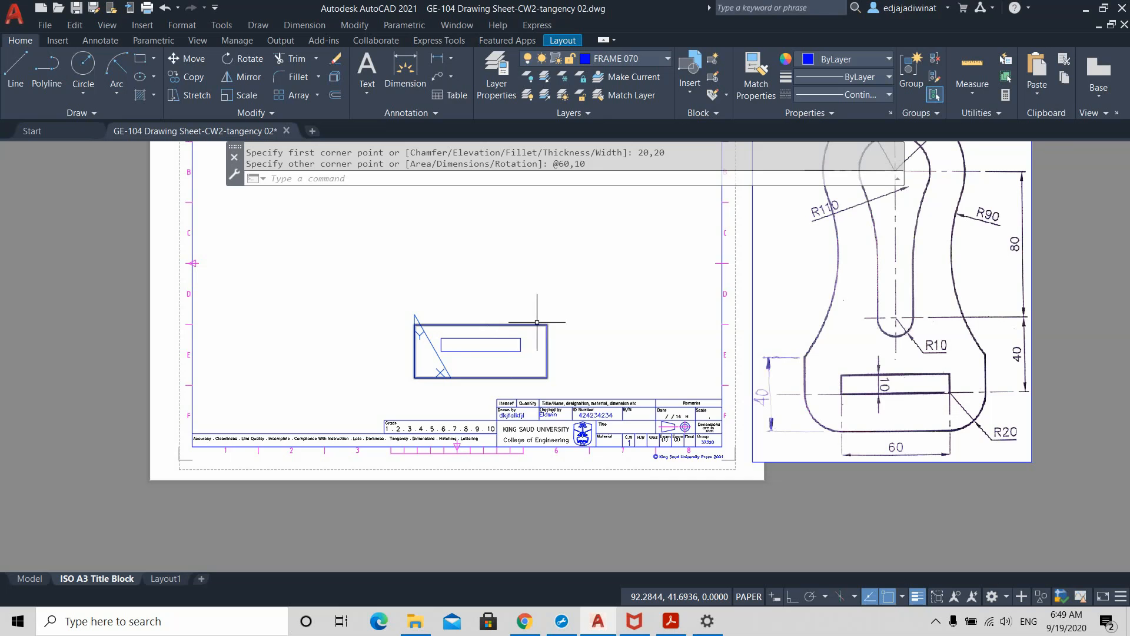
- Examine the inner and the base rectangle by selecting each one to check whether its sides form a single object
scroll(537, 322, "down", 3)
scroll(537, 322, "up", 4)
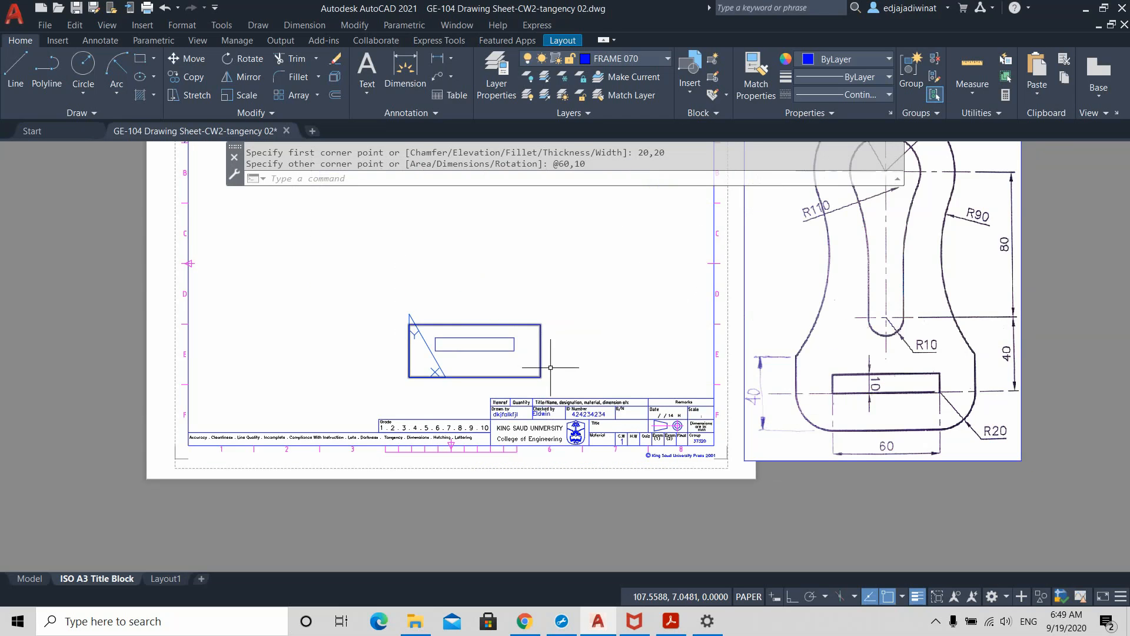
scroll(517, 353, "up", 4)
left_click(509, 311)
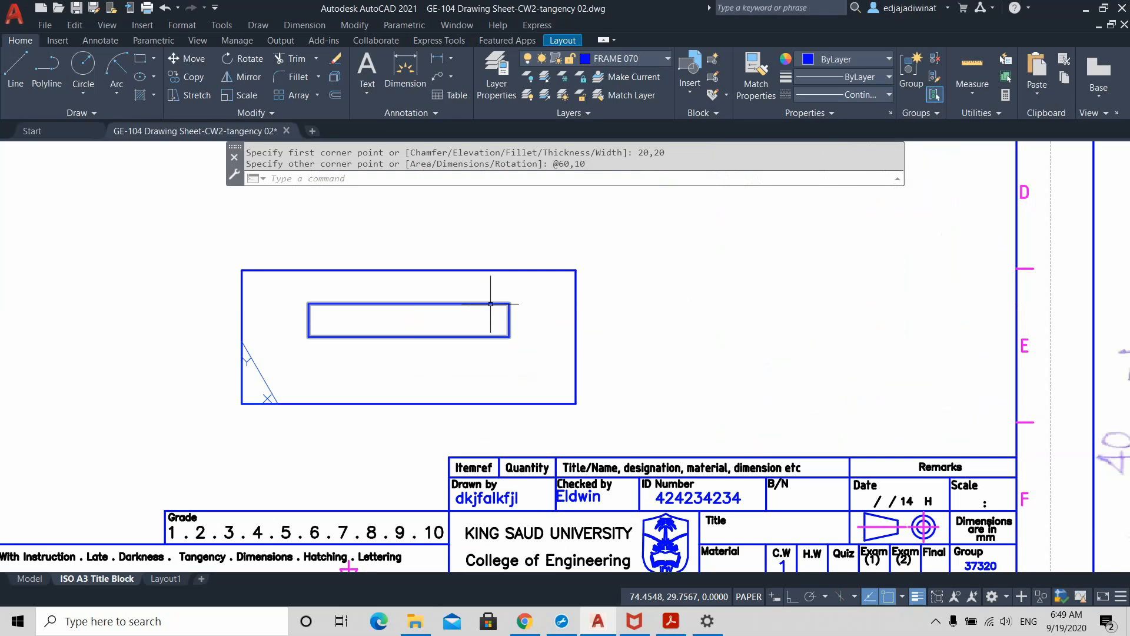
key("Escape")
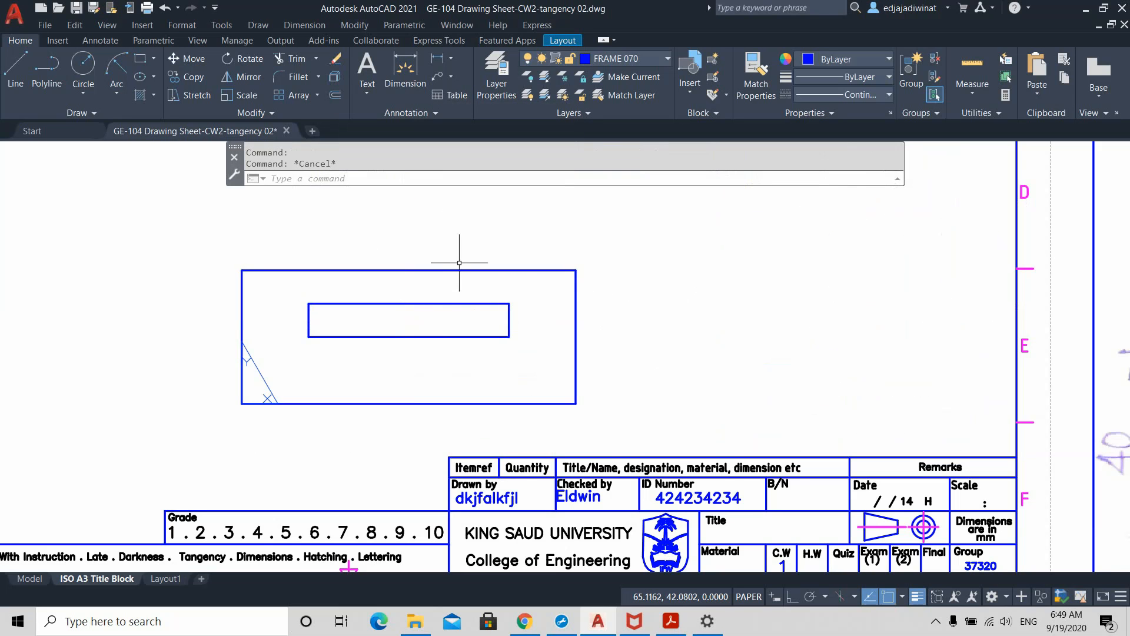
left_click(442, 303)
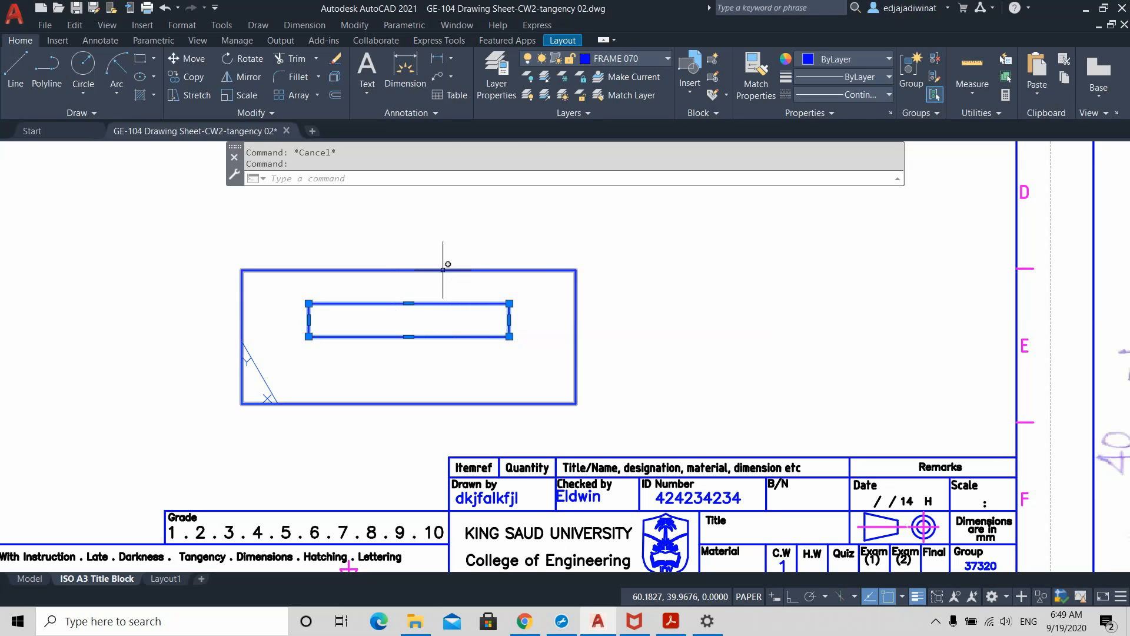
key("Escape")
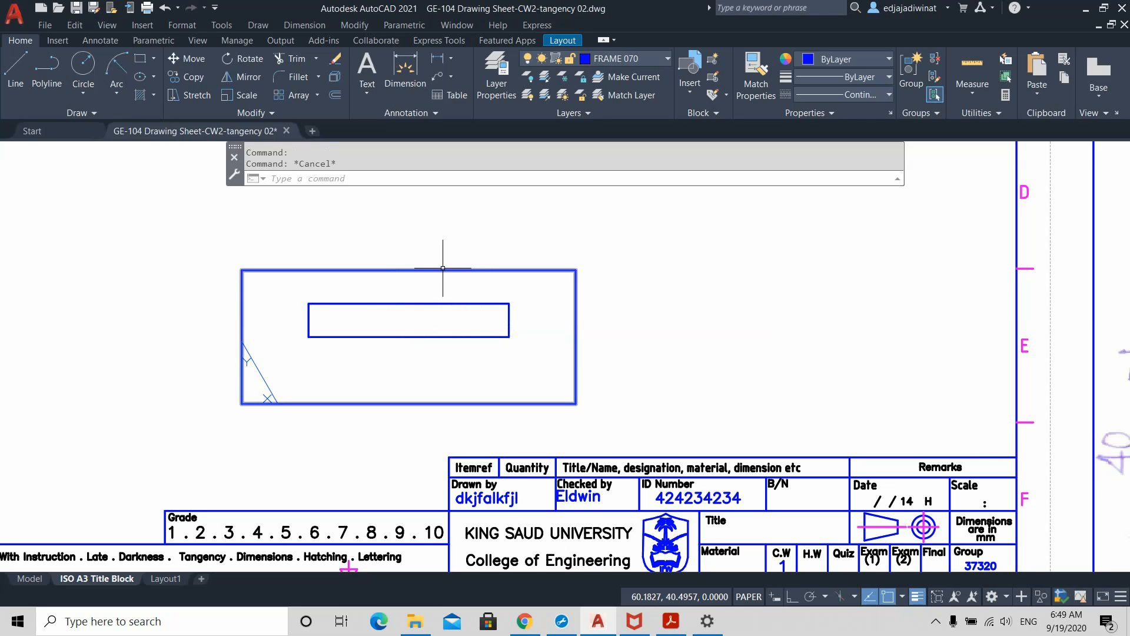
left_click(576, 312)
key("Escape")
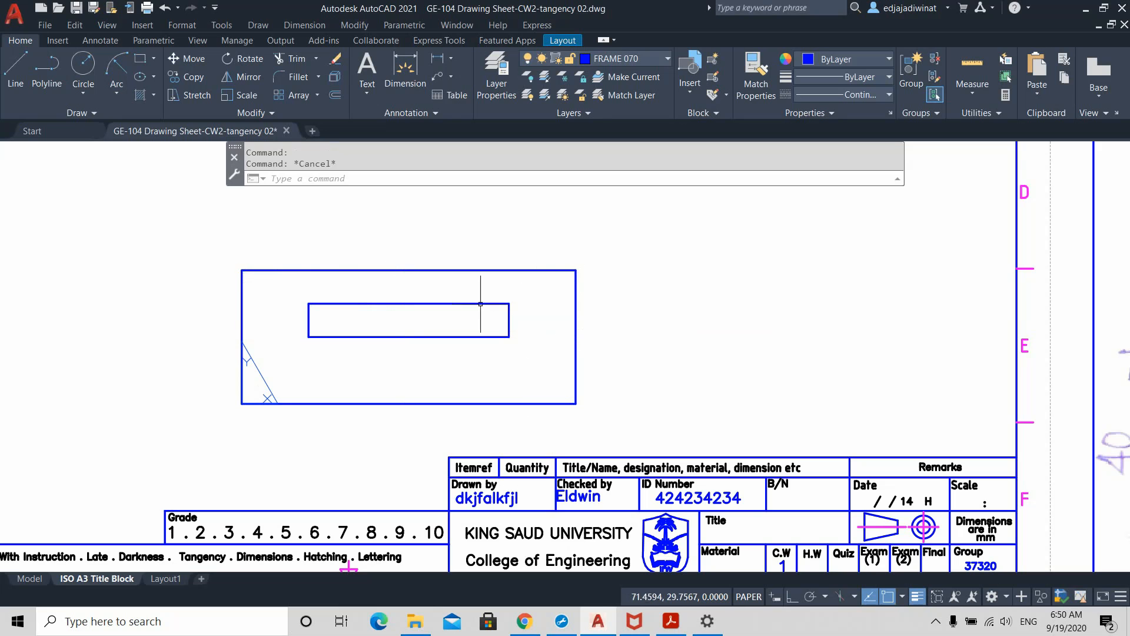
- Explode the inner rectangle and the base rectangle into separate line segments
left_click(335, 78)
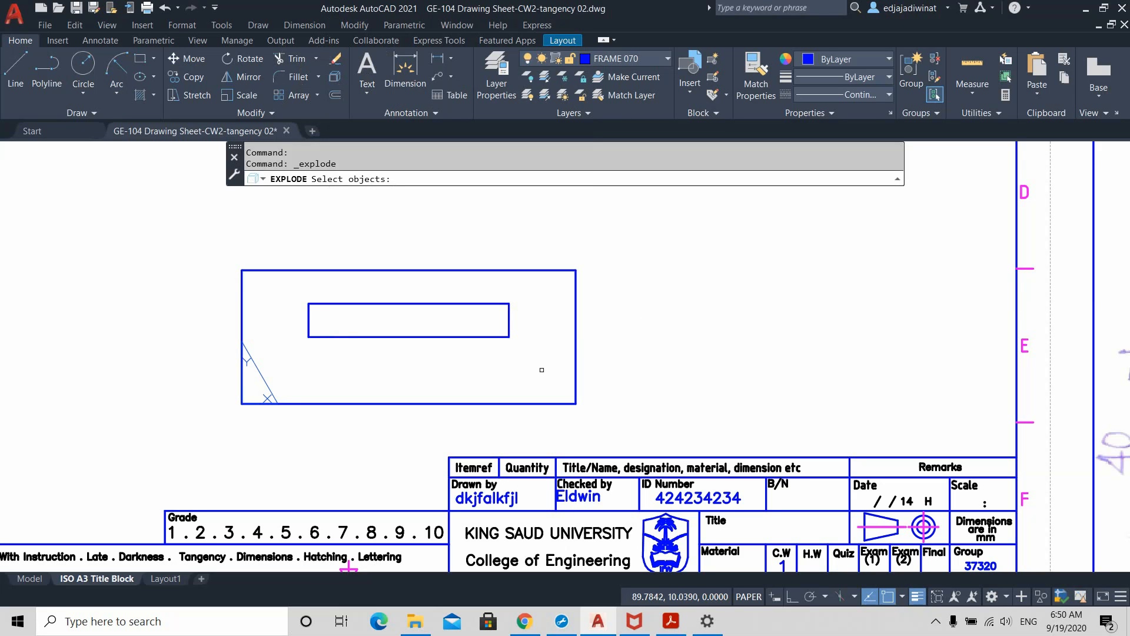
left_click(539, 365)
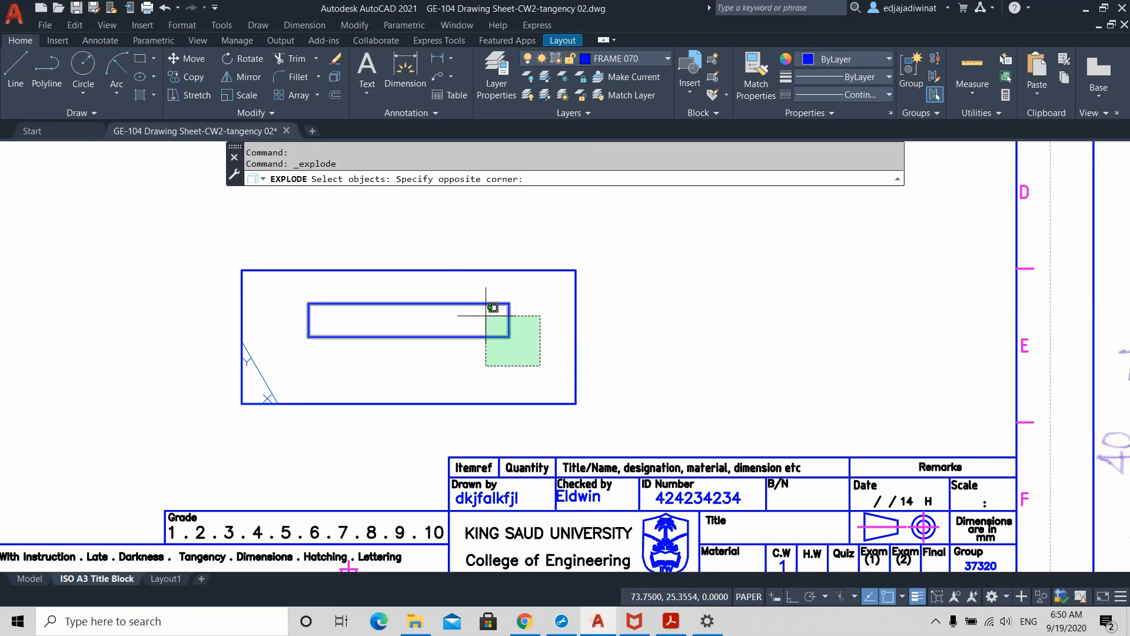
left_click(452, 293)
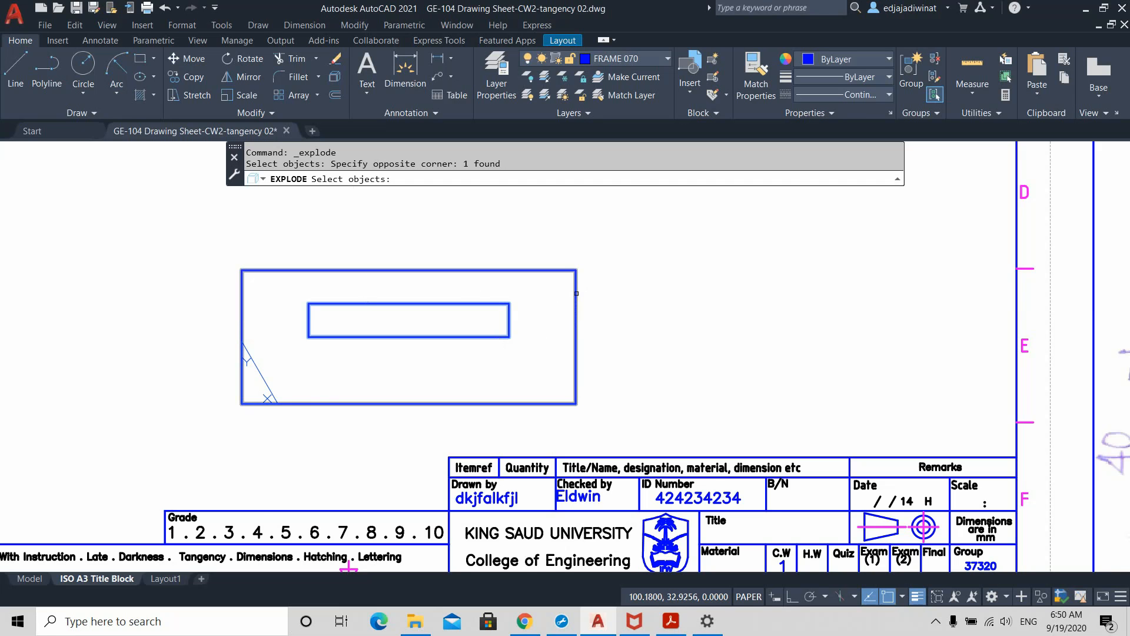
left_click(576, 294)
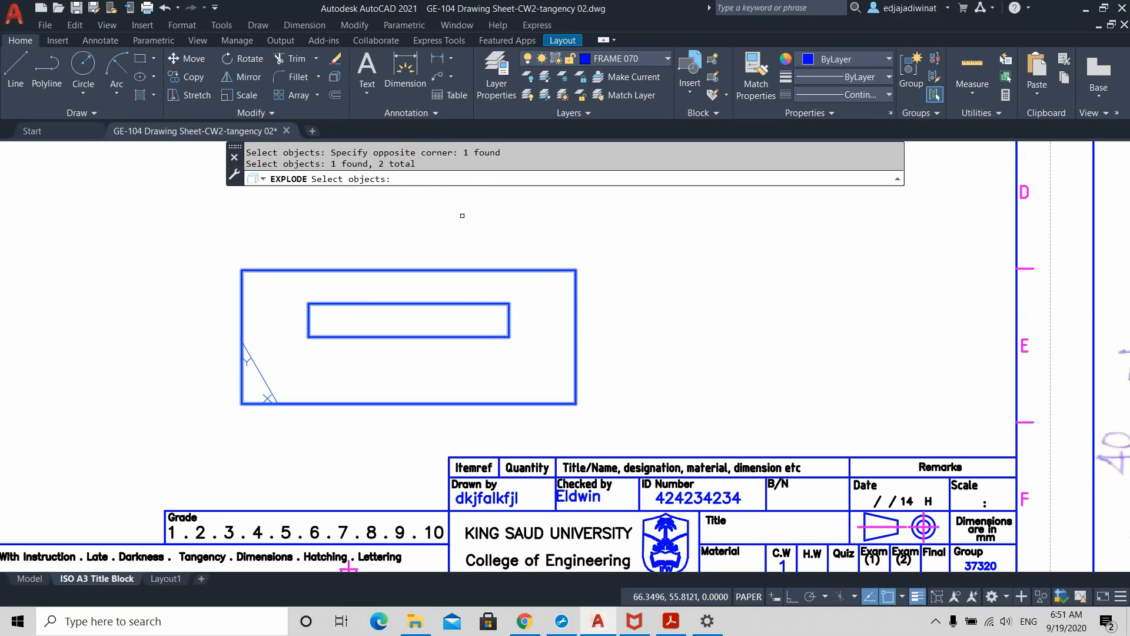
key("Return")
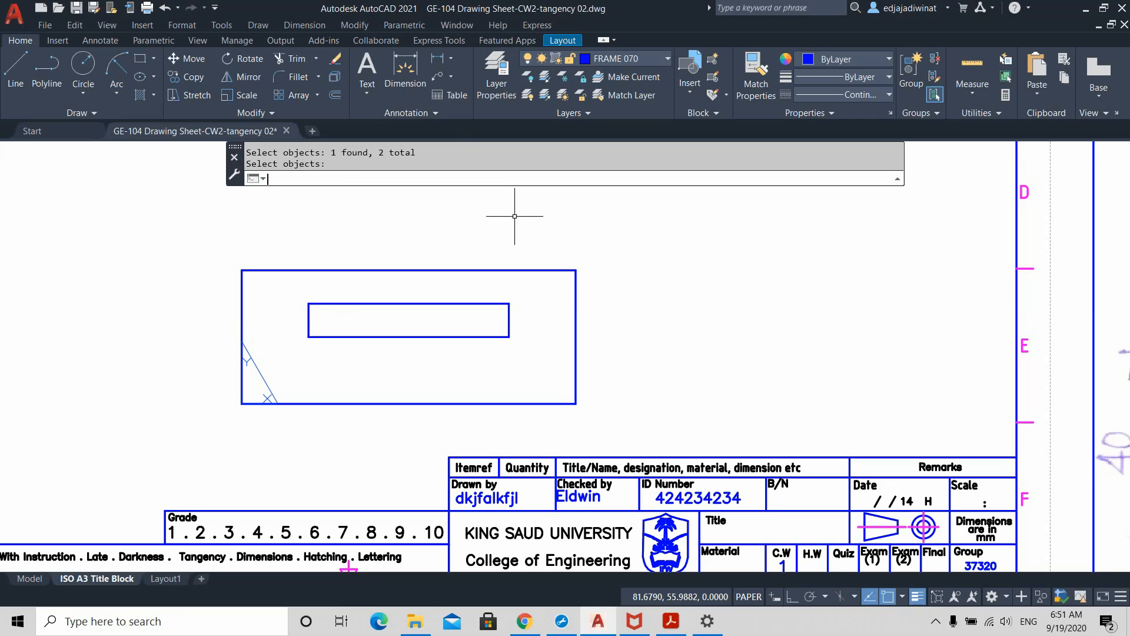
- Examine the exploded base rectangle by selecting its sides individually to check whether each one is a separate line
left_click(577, 300)
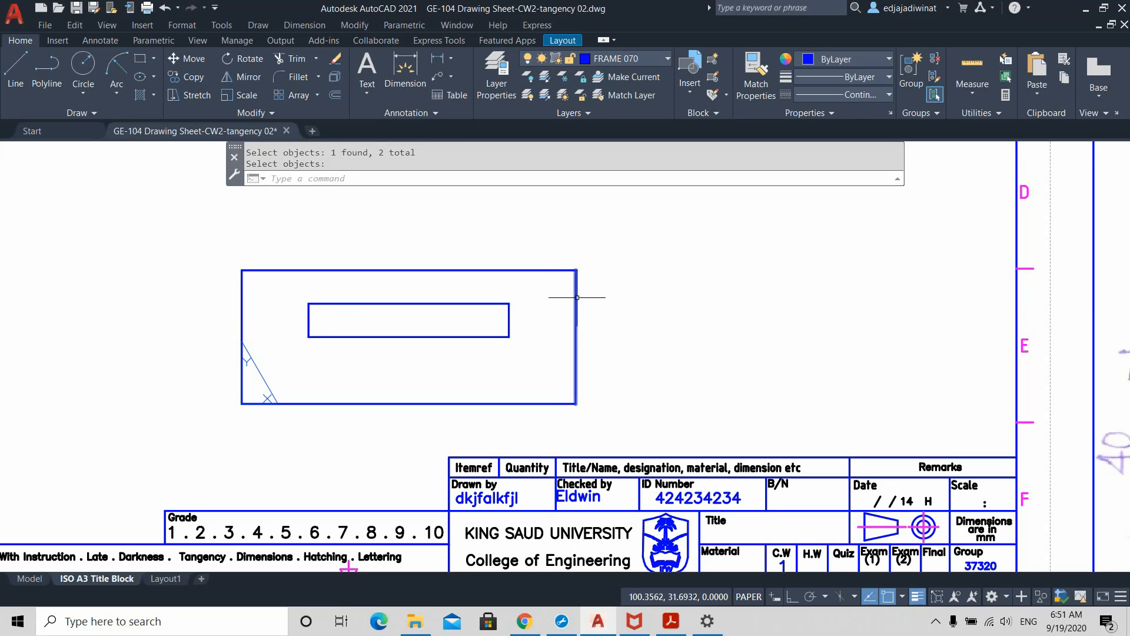
key("Escape")
left_click(539, 270)
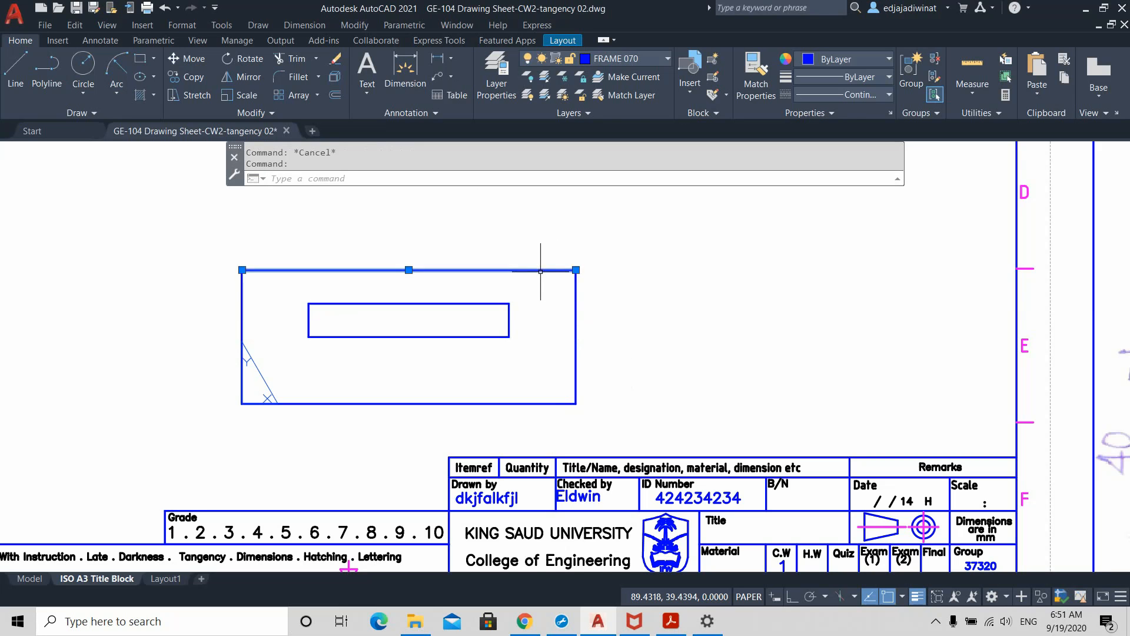
key("Escape")
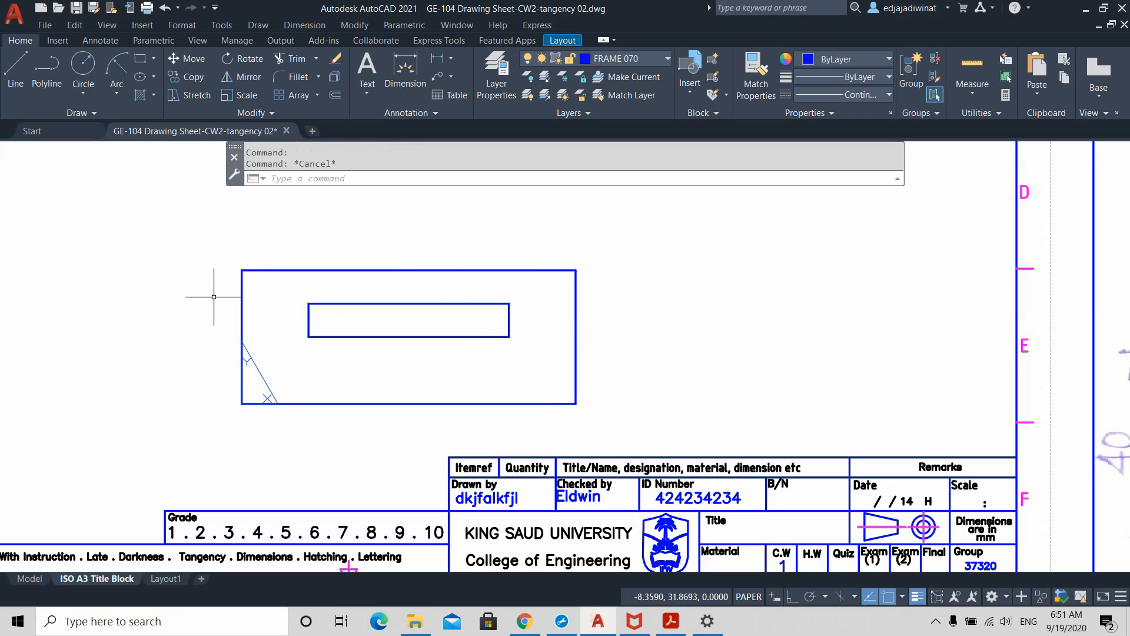
left_click(240, 288)
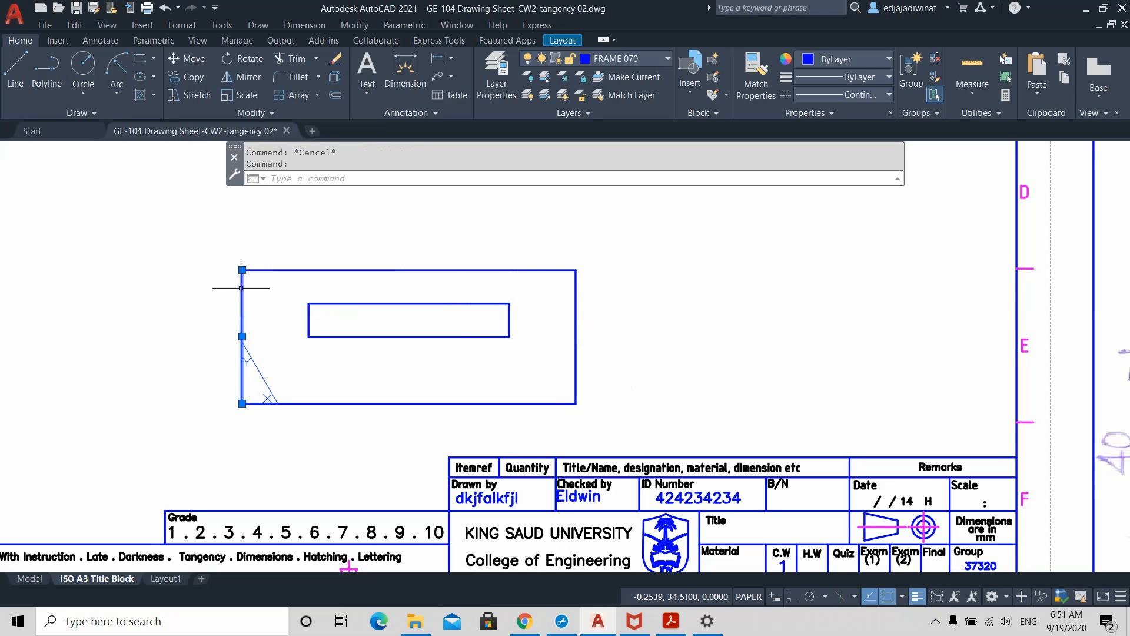
key("Escape")
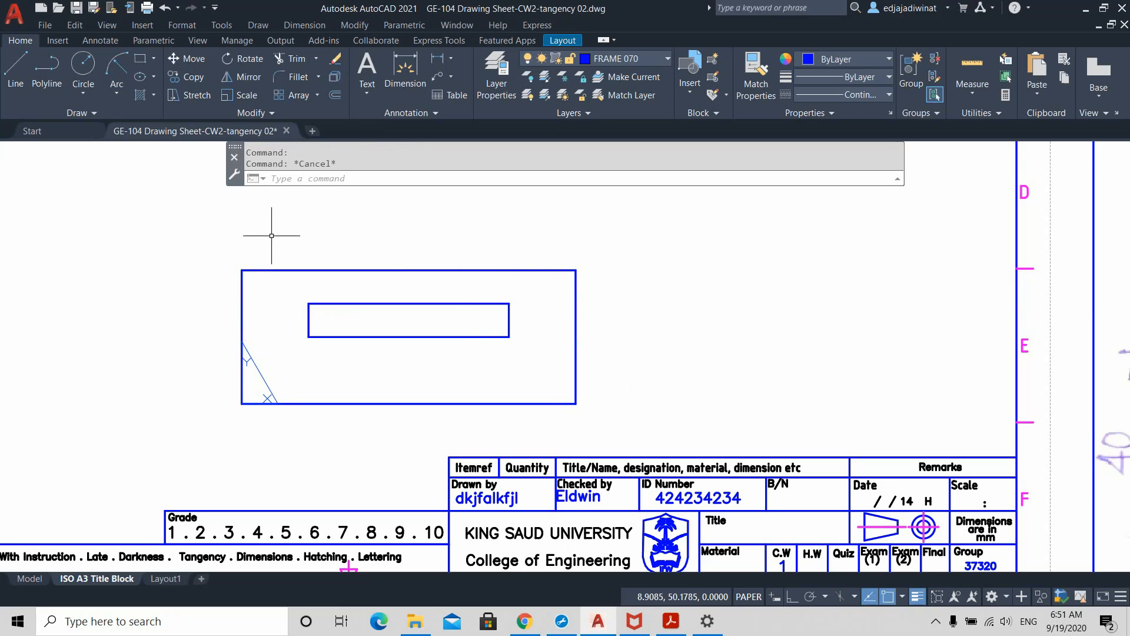
left_click(519, 269)
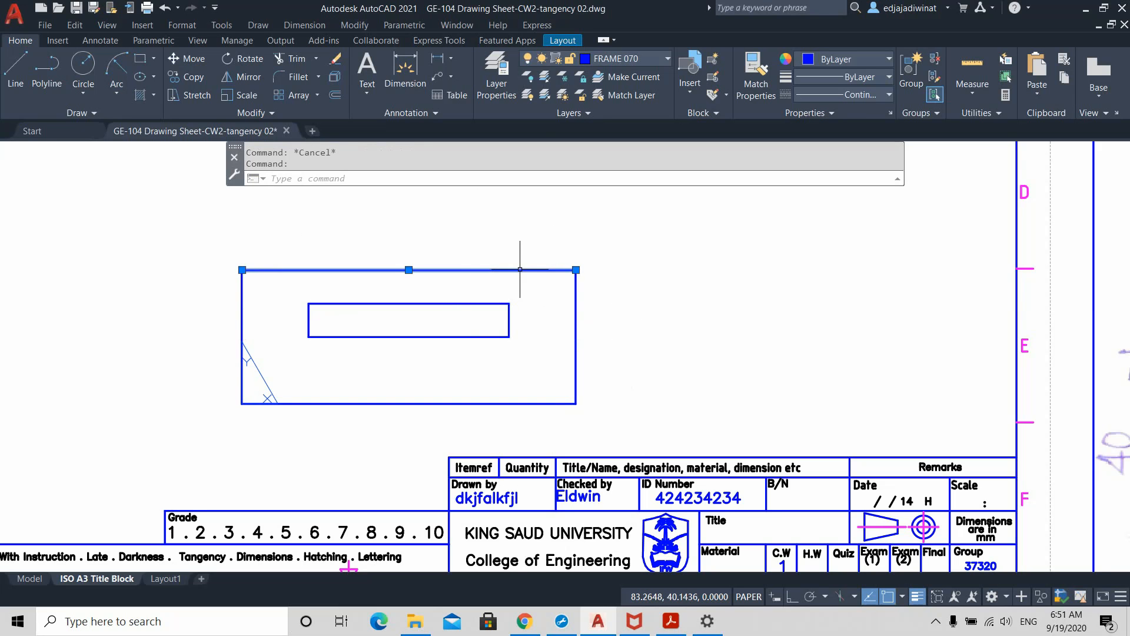
key("Escape")
left_click(575, 318)
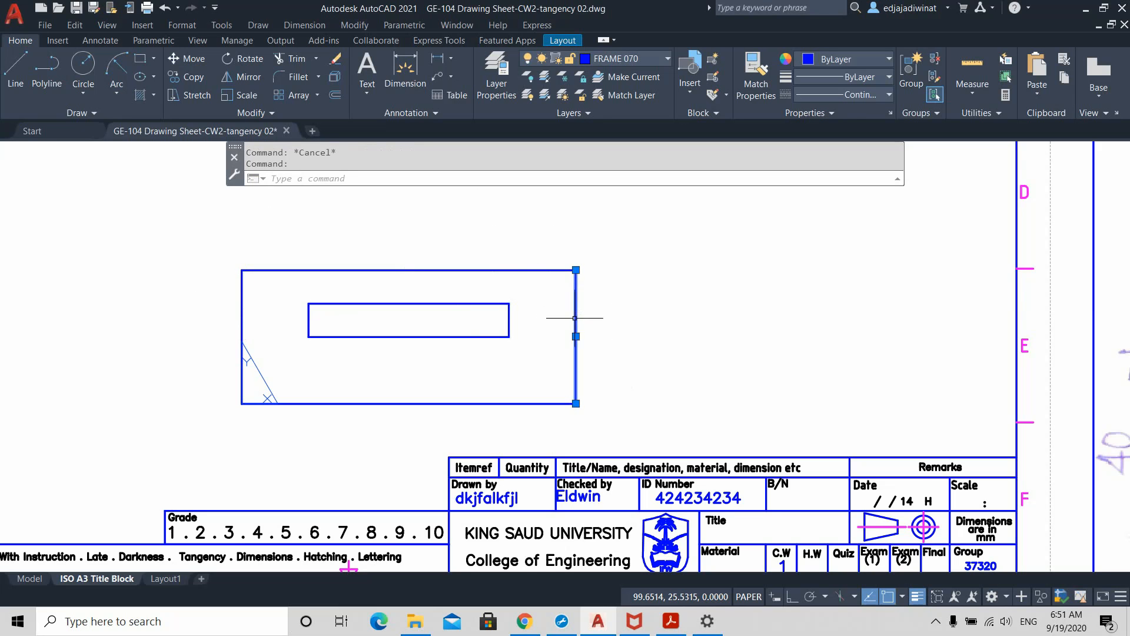
left_click(520, 403)
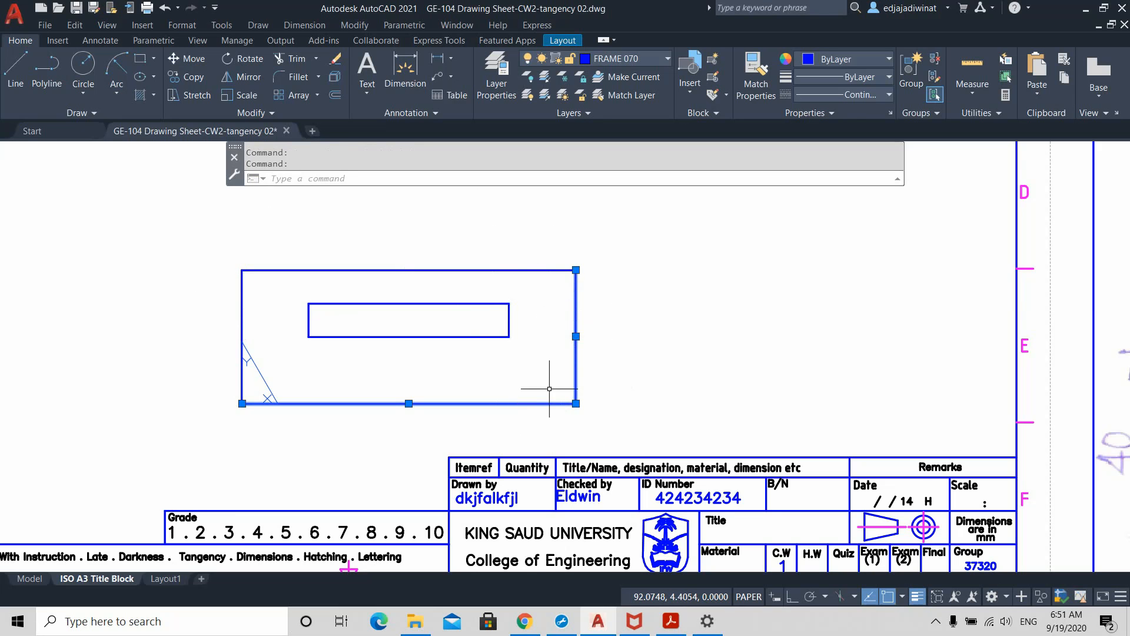
key("Escape")
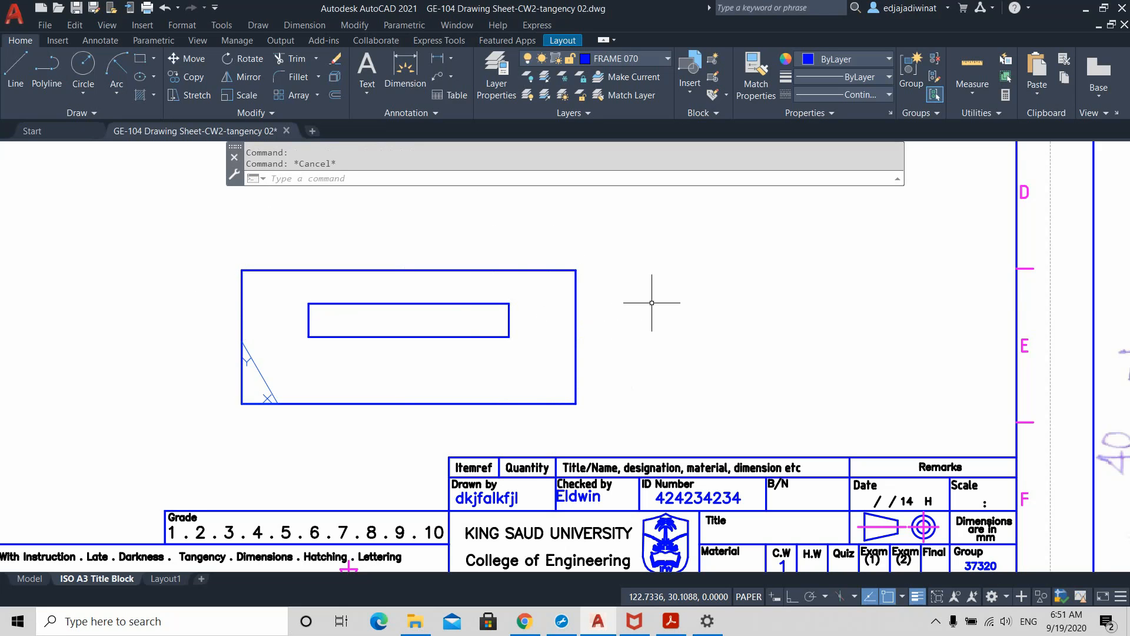
- Draw a circle of radius 10 above the base rectangle with its center at 50,60
scroll(661, 344, "down", 2)
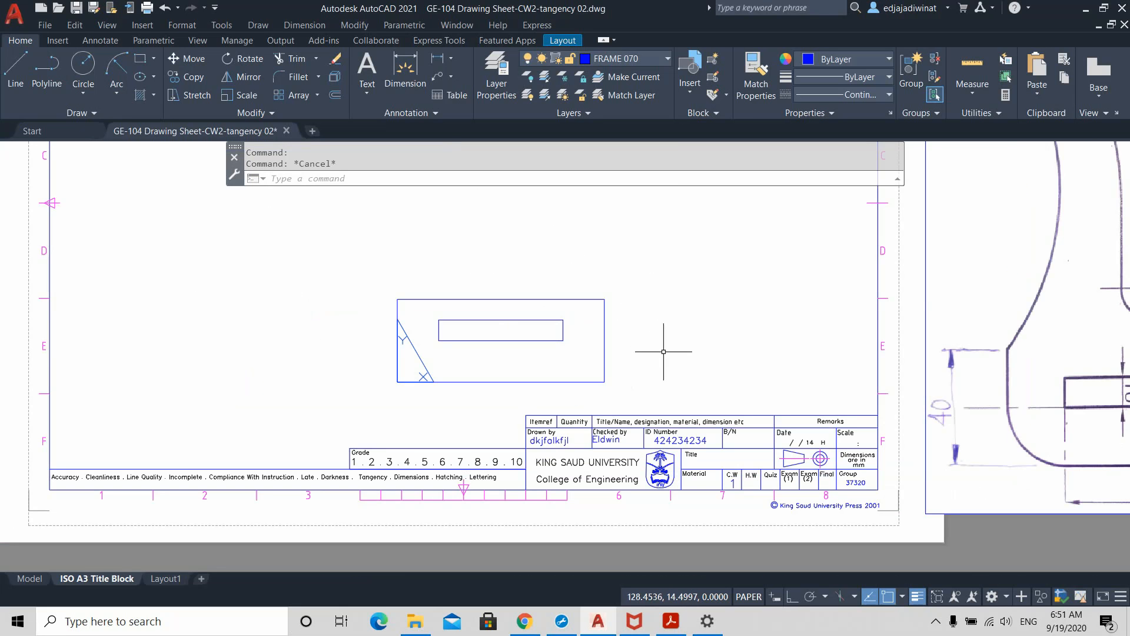
scroll(708, 320, "down", 2)
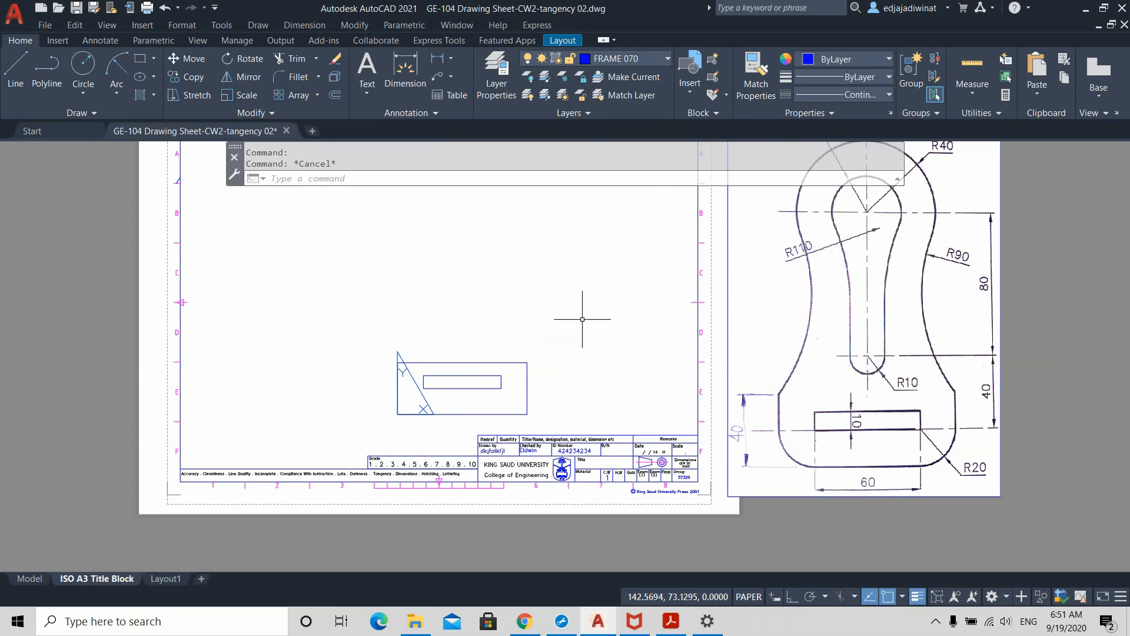
scroll(582, 319, "down", 2)
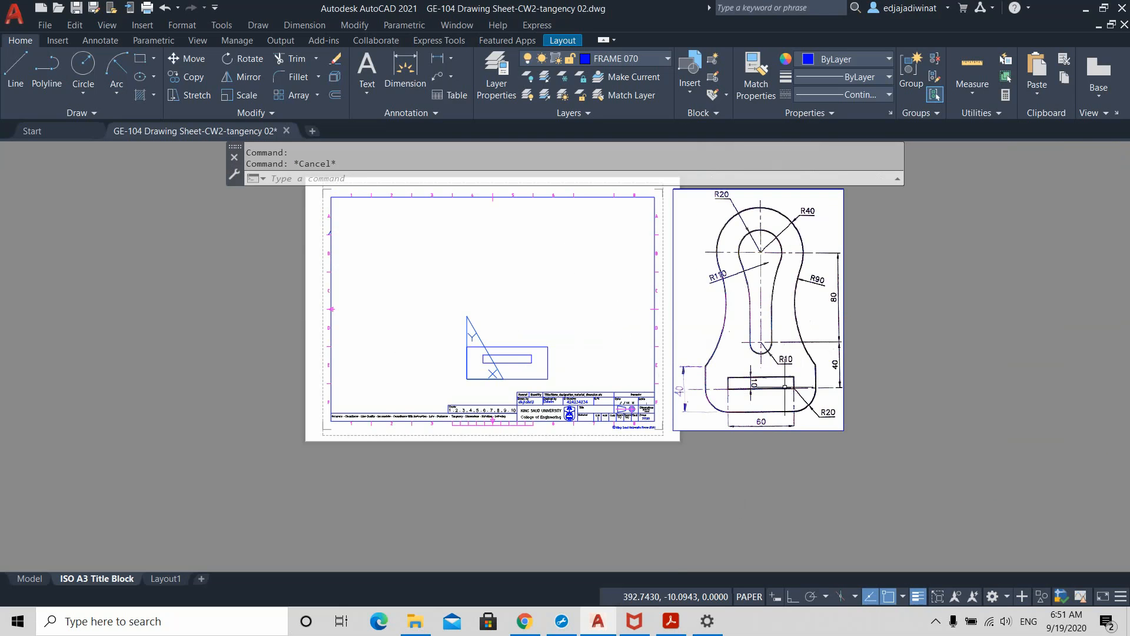
scroll(761, 347, "up", 2)
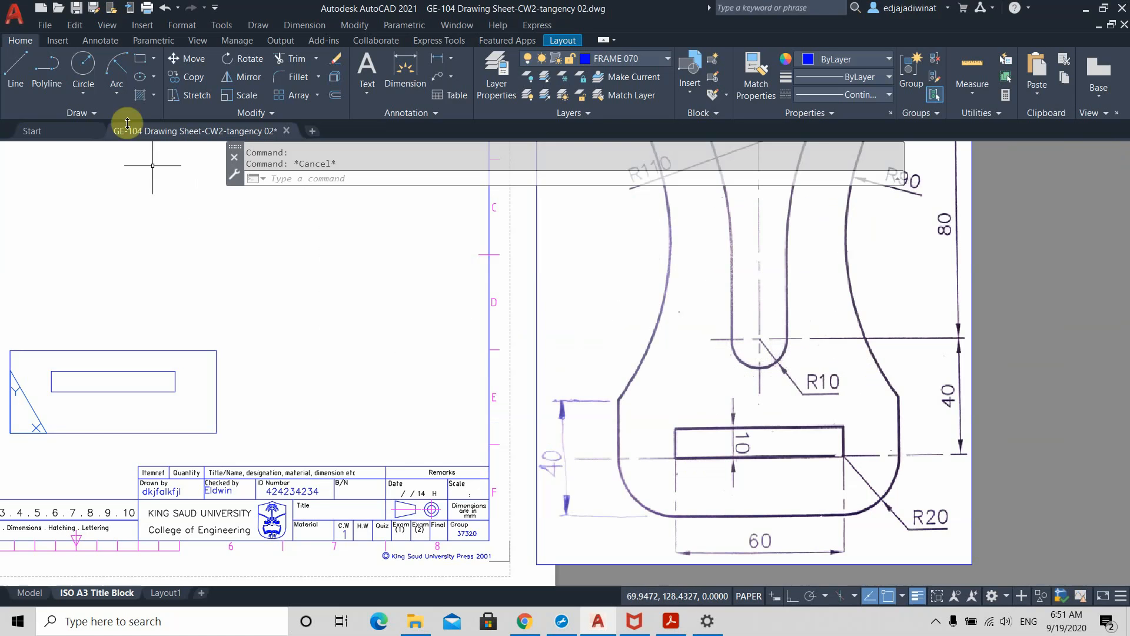
left_click(87, 70)
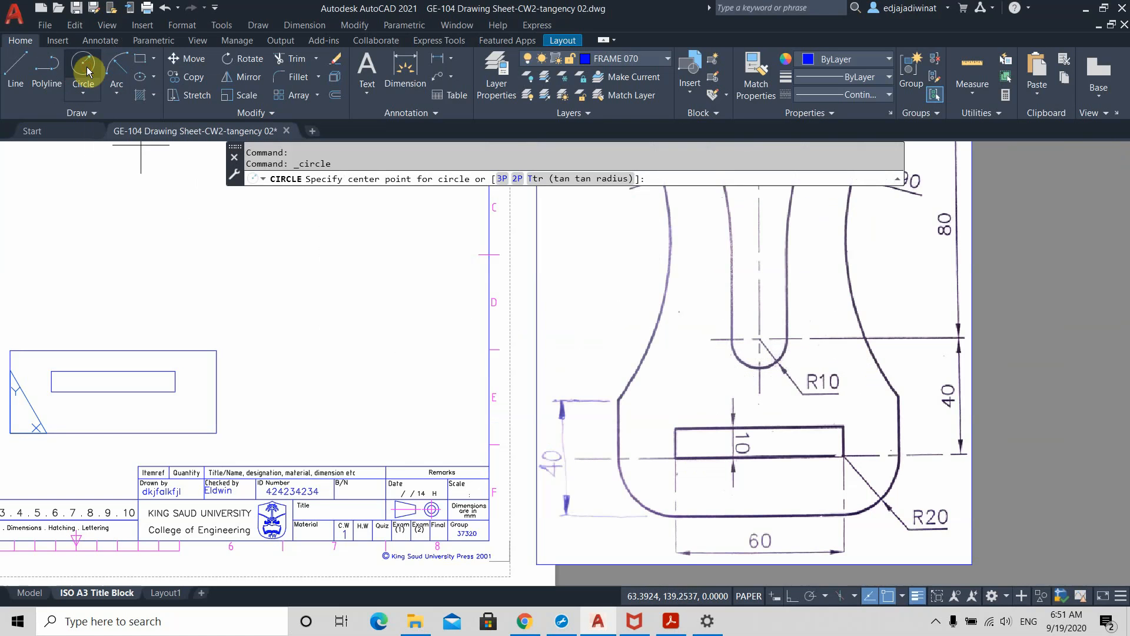
middle_click_drag(157, 302, 290, 300)
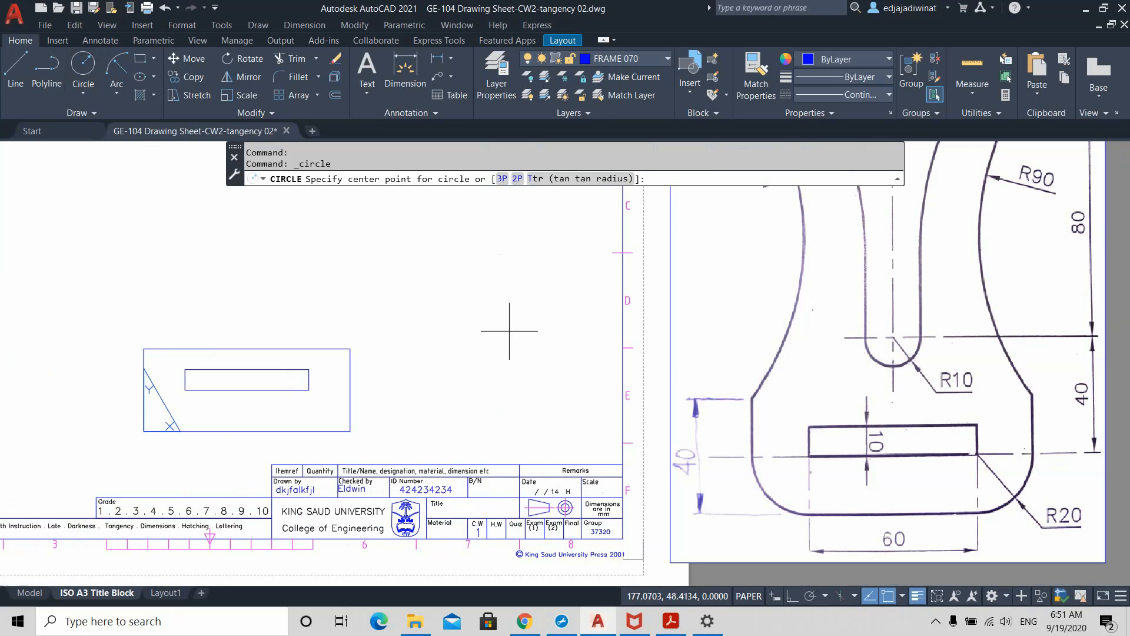
middle_click_drag(459, 306, 436, 308)
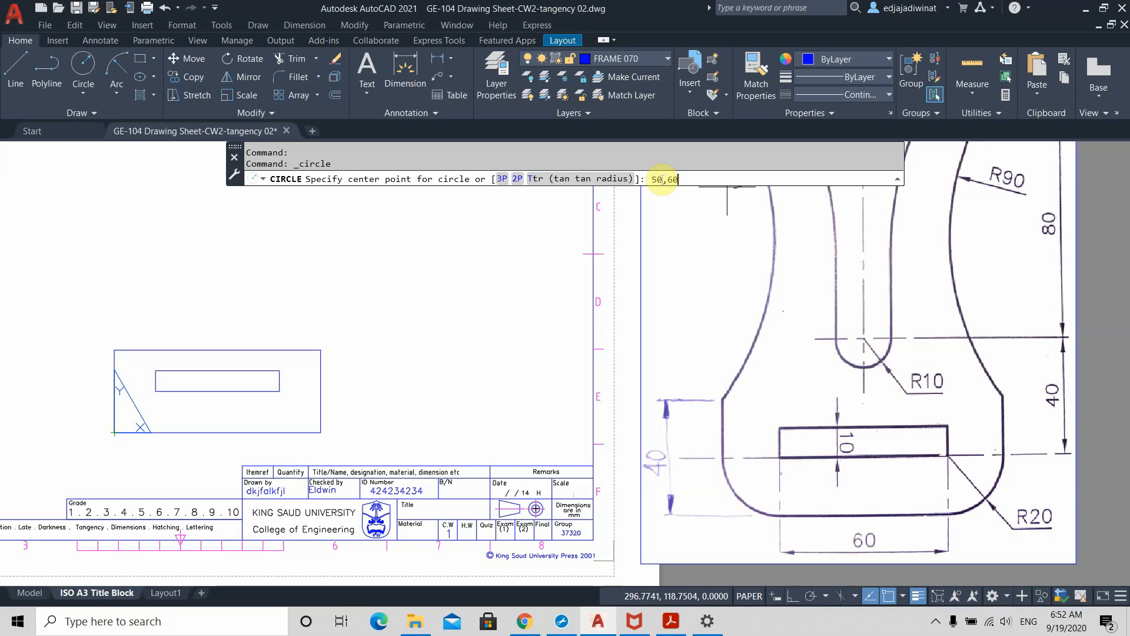
key("Return")
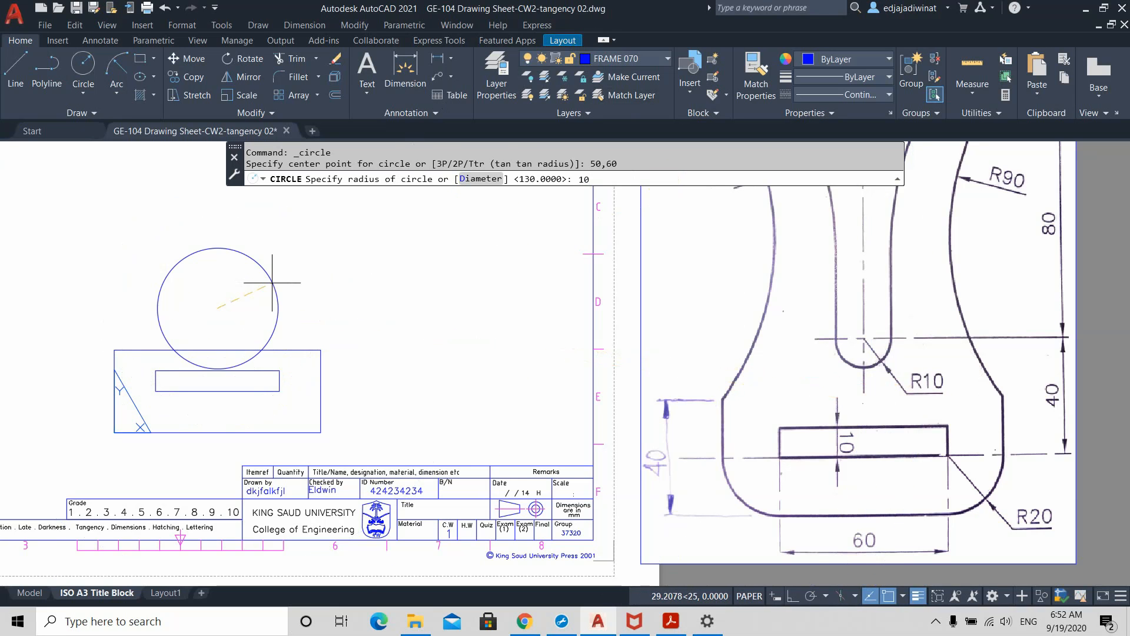
key("Return")
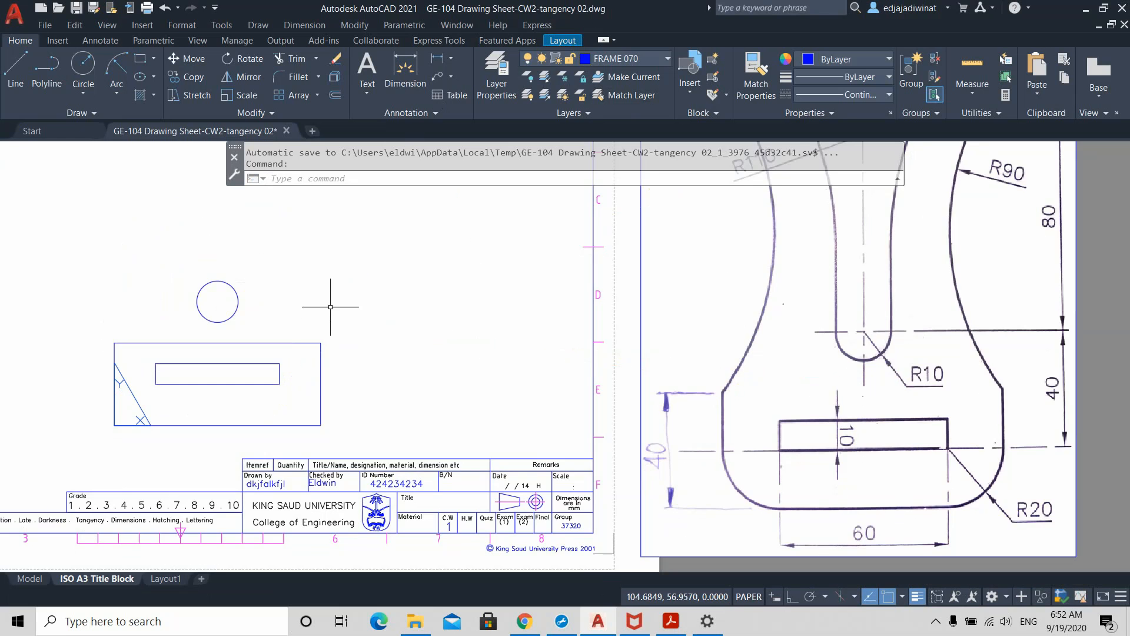
- Compare the circle and rectangles on the sheet with the reference drawing to find where the upper circles are centered
scroll(331, 305, "up", 2)
scroll(331, 305, "down", 2)
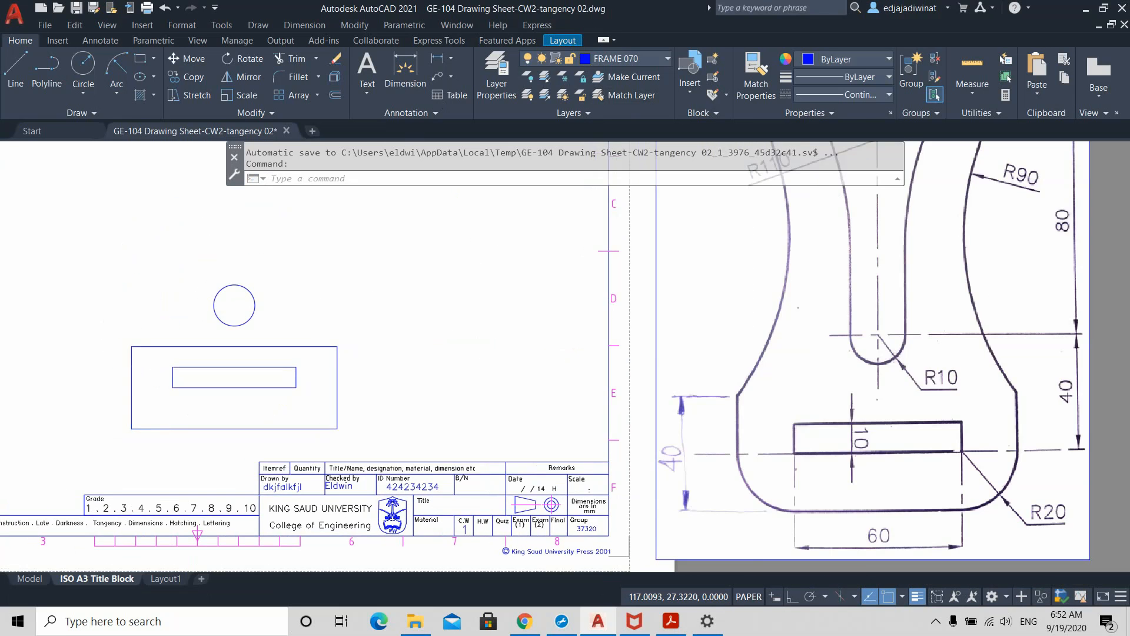
scroll(372, 372, "up", 2)
scroll(372, 371, "down", 3)
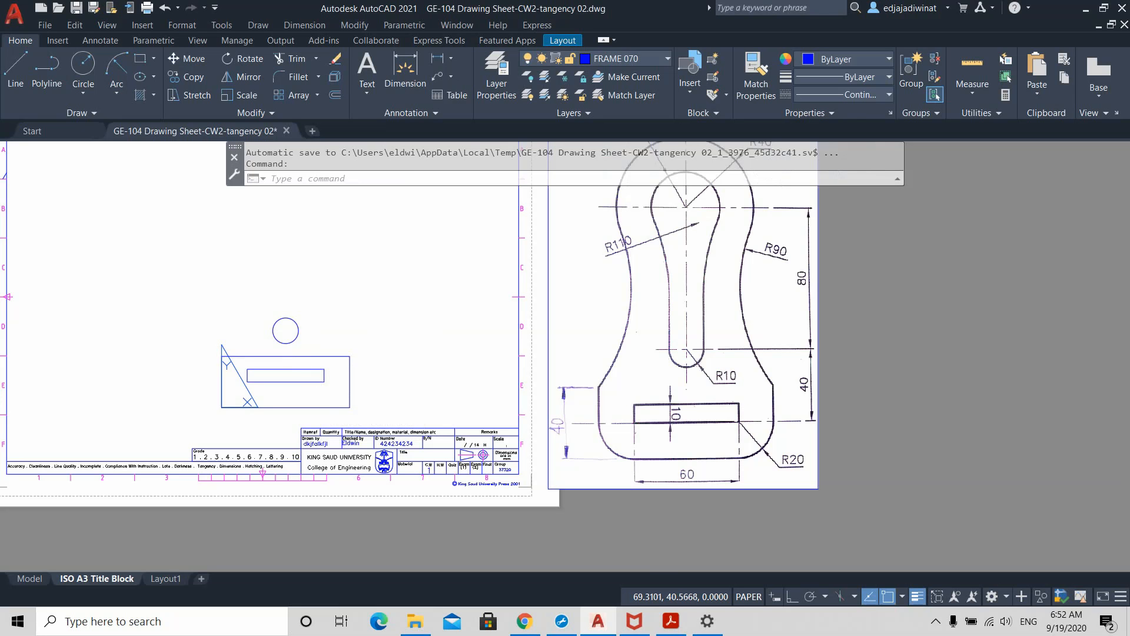
left_click(312, 354)
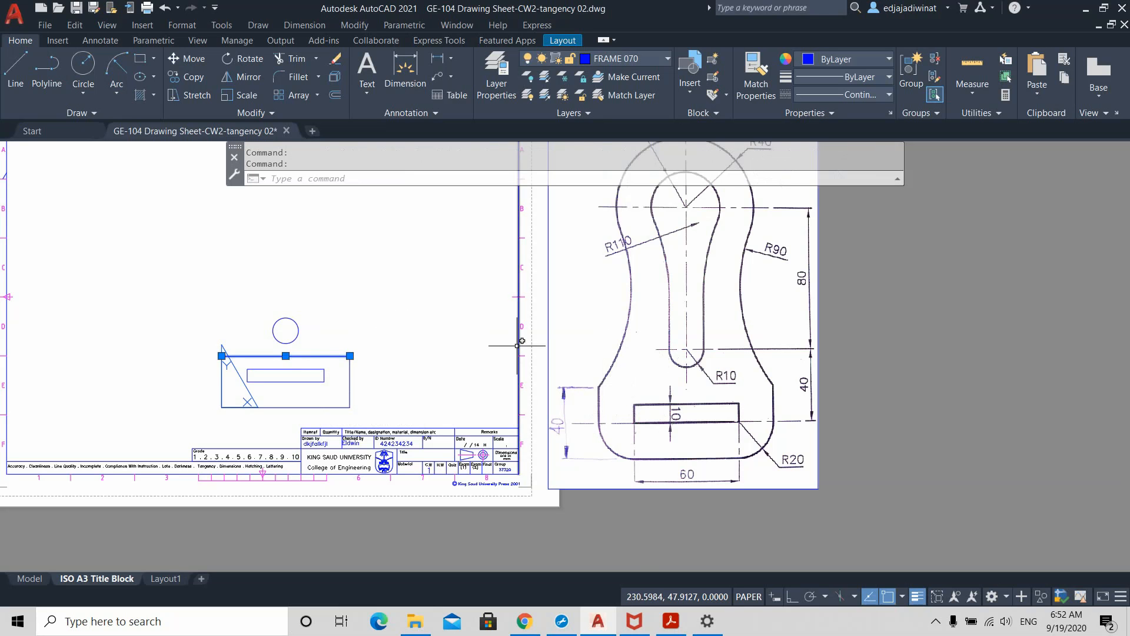
key("Escape")
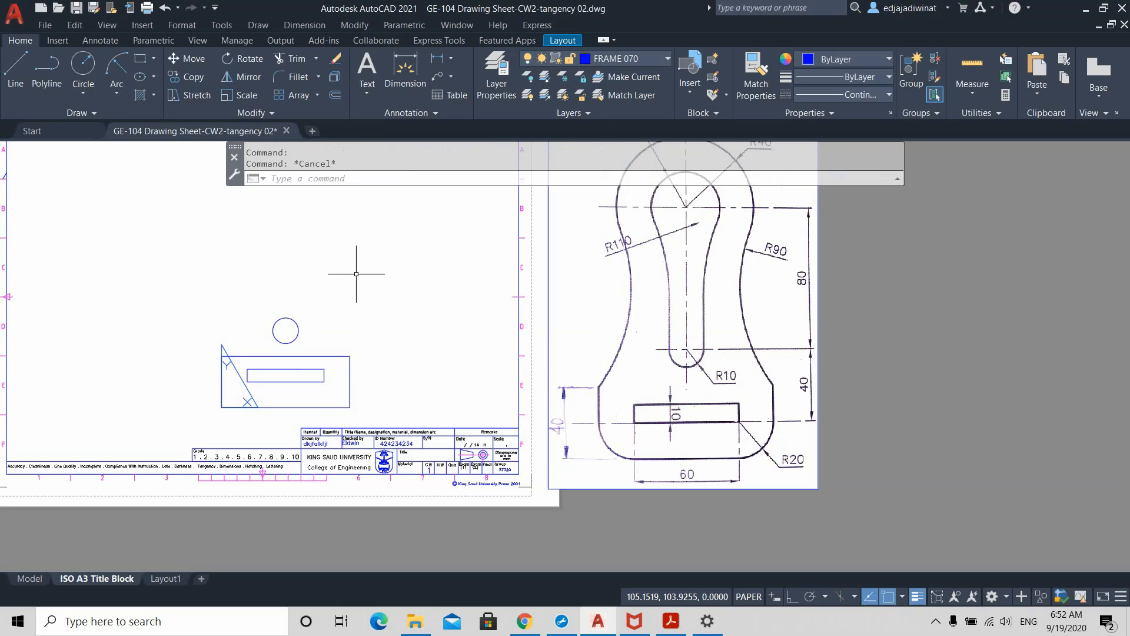
middle_click_drag(395, 307, 492, 399)
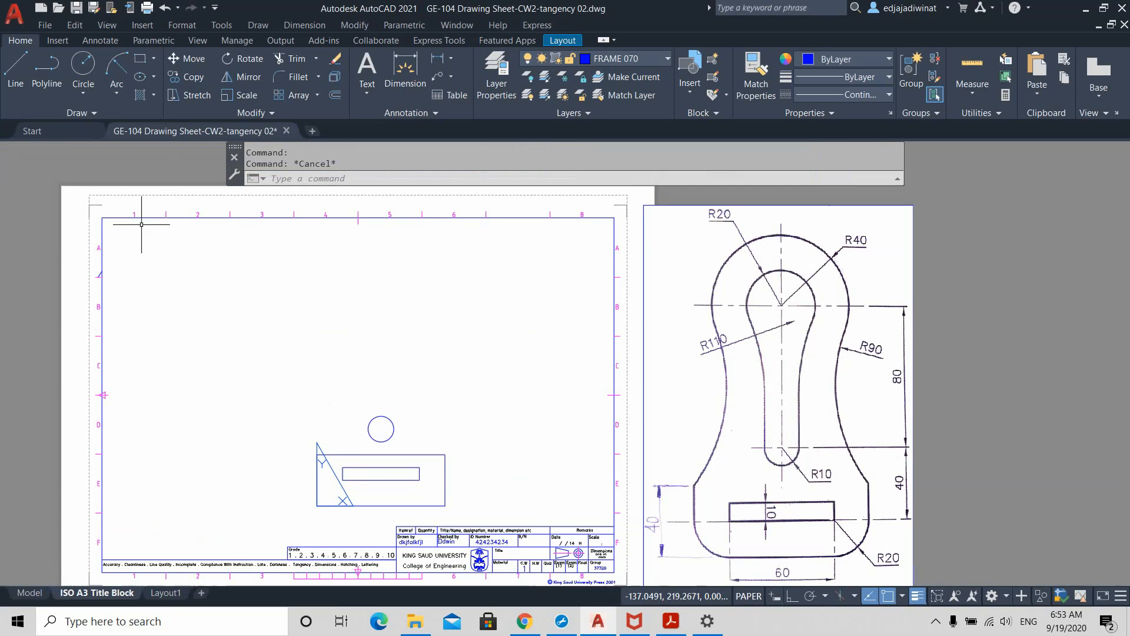
left_click(85, 70)
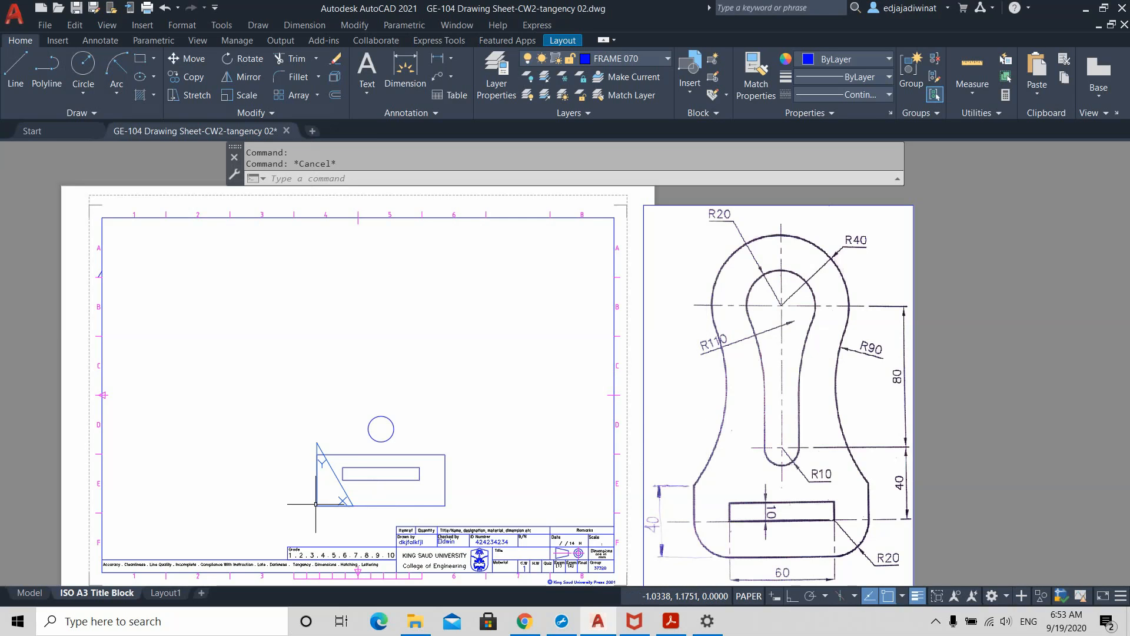
key("ctrl")
key("ctrl")
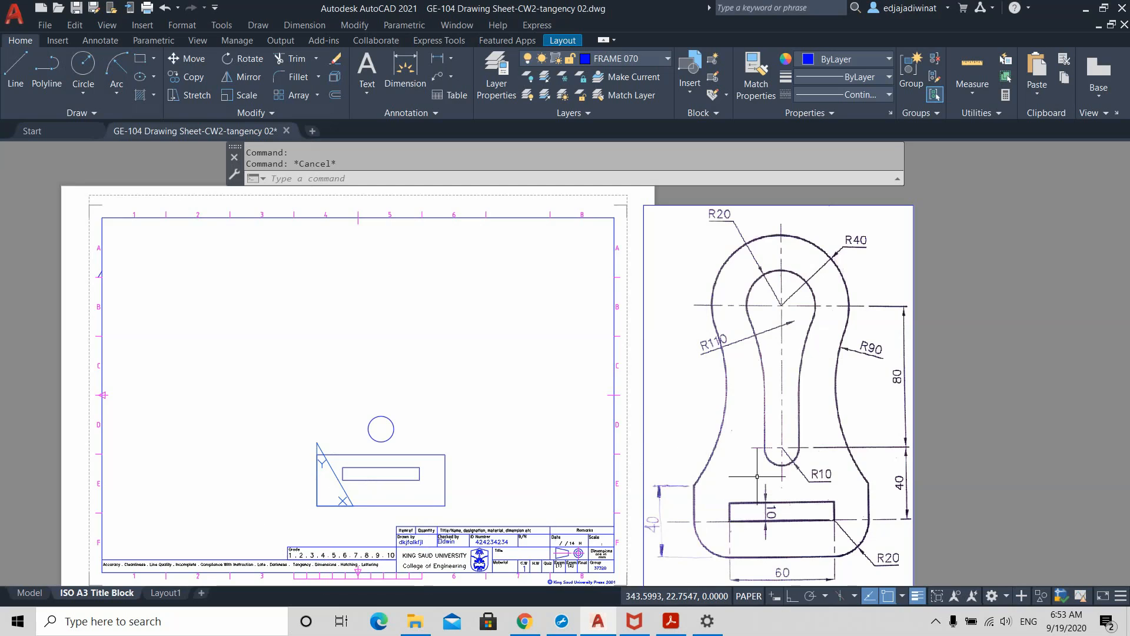
middle_click_drag(785, 465, 726, 408)
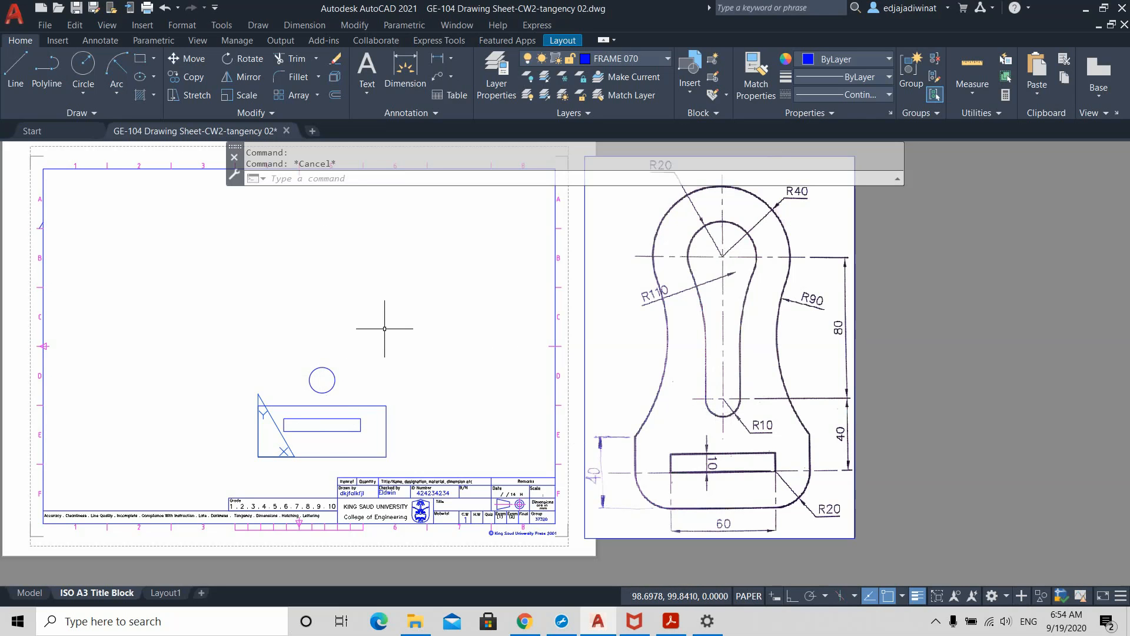
- Move the UCS origin to the center of the radius 10 circle, accepting the current X-axis direction
type("ucs")
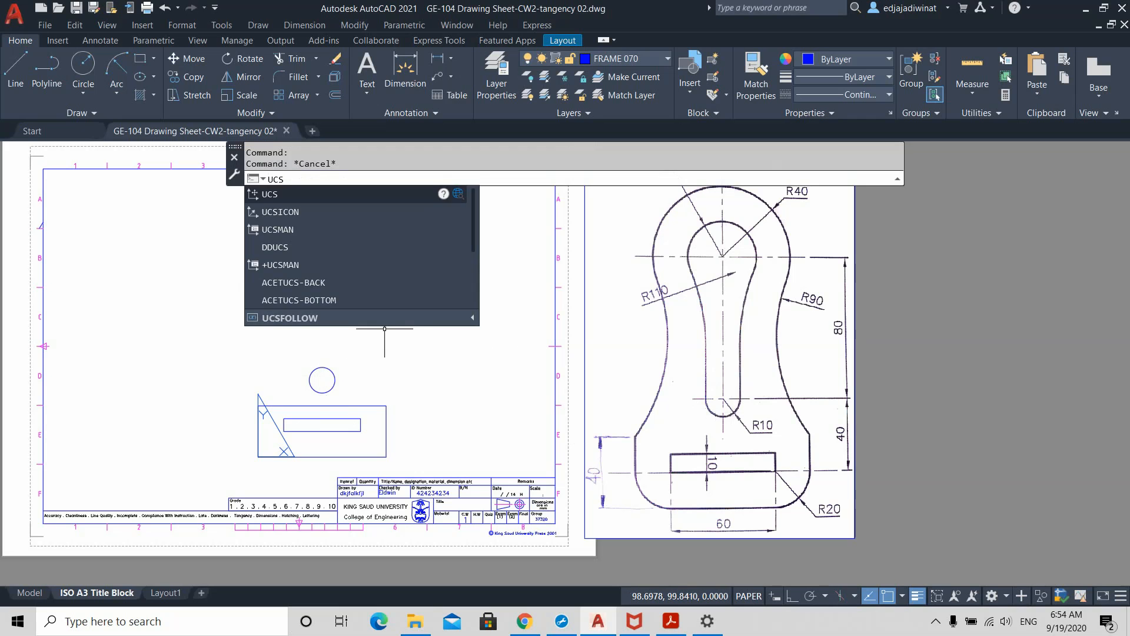
key("Return")
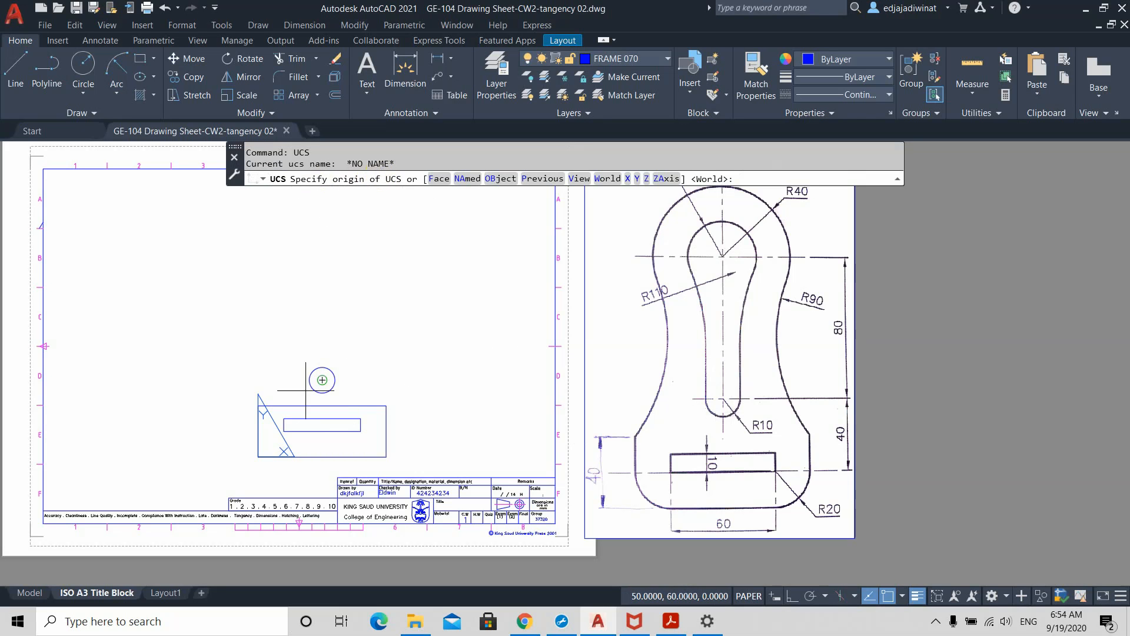
left_click(329, 379)
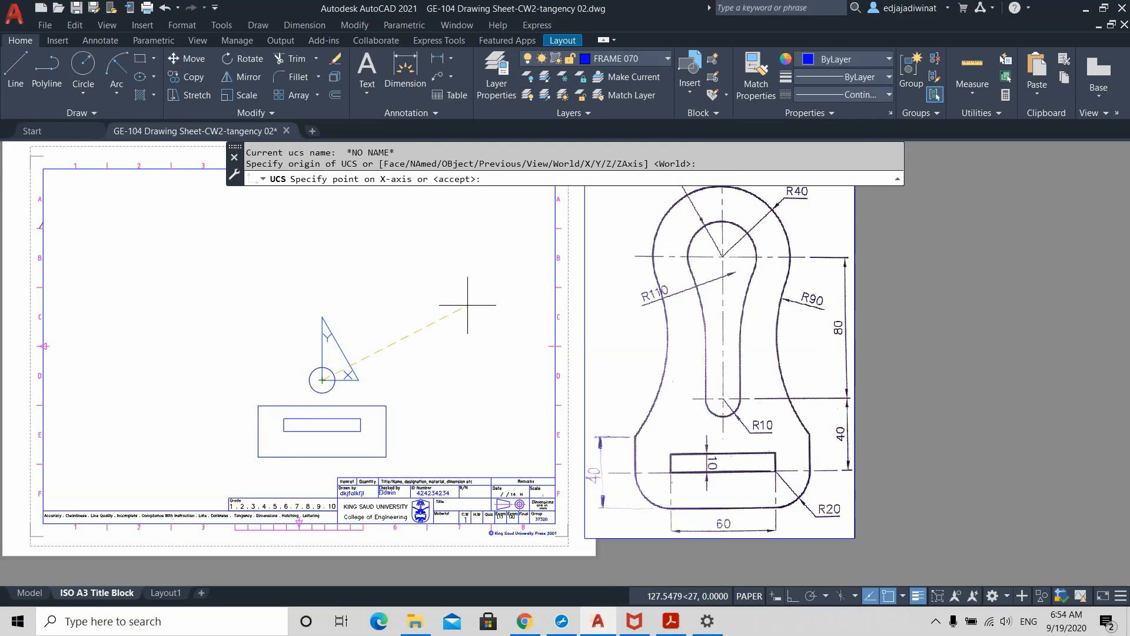
key("Return")
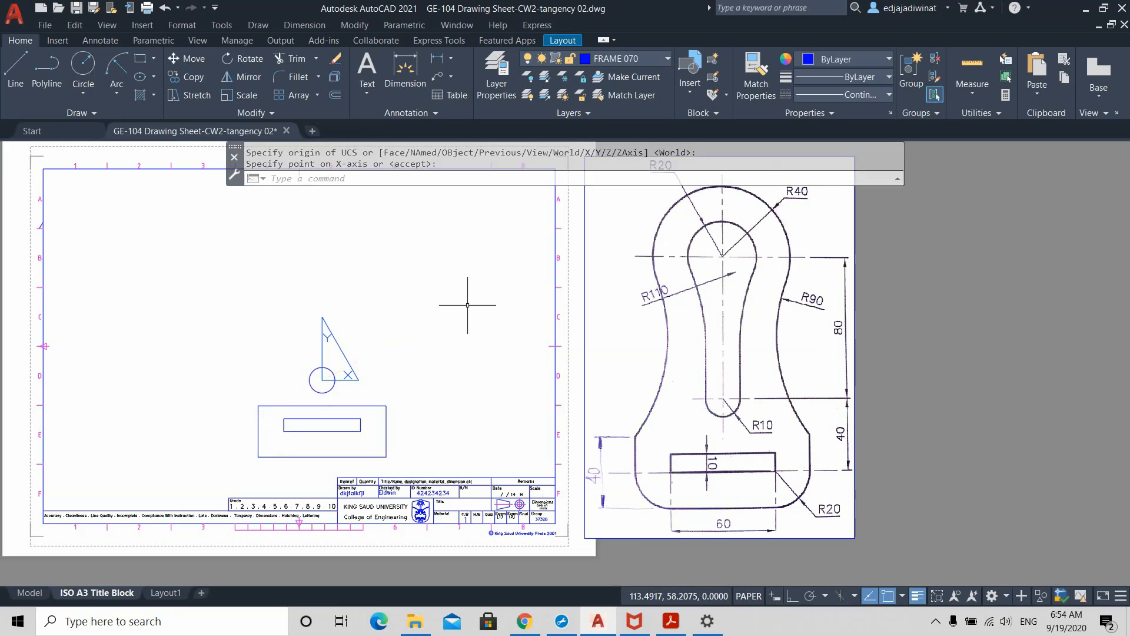
- Draw a circle of radius 20 above the radius 10 circle, centered at 0,80 from the current UCS origin
left_click(81, 86)
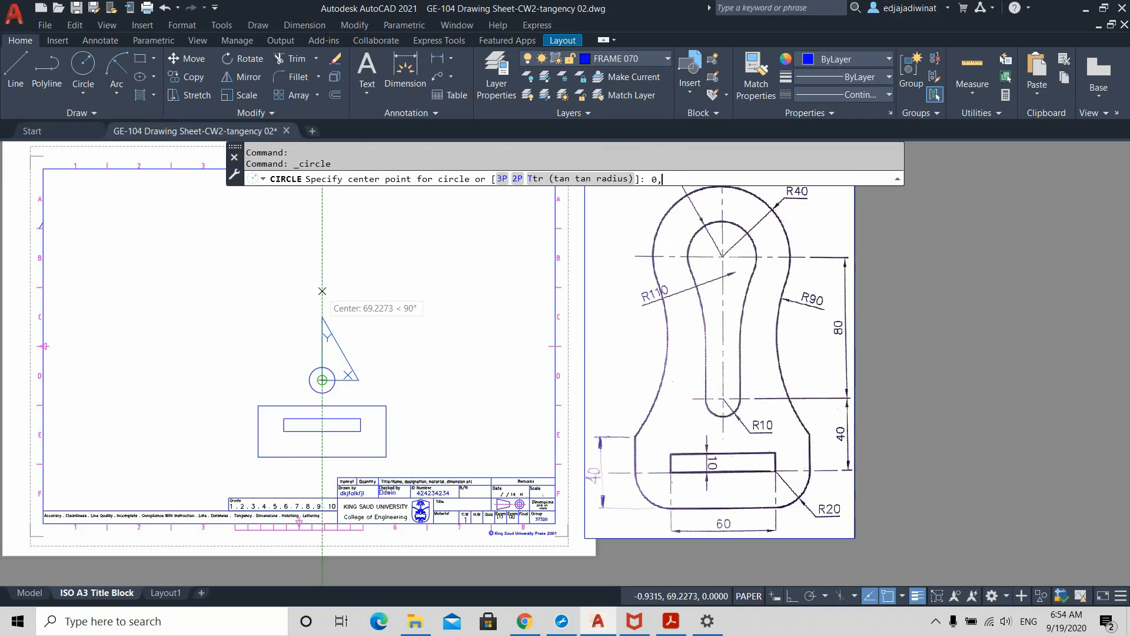
key("Return")
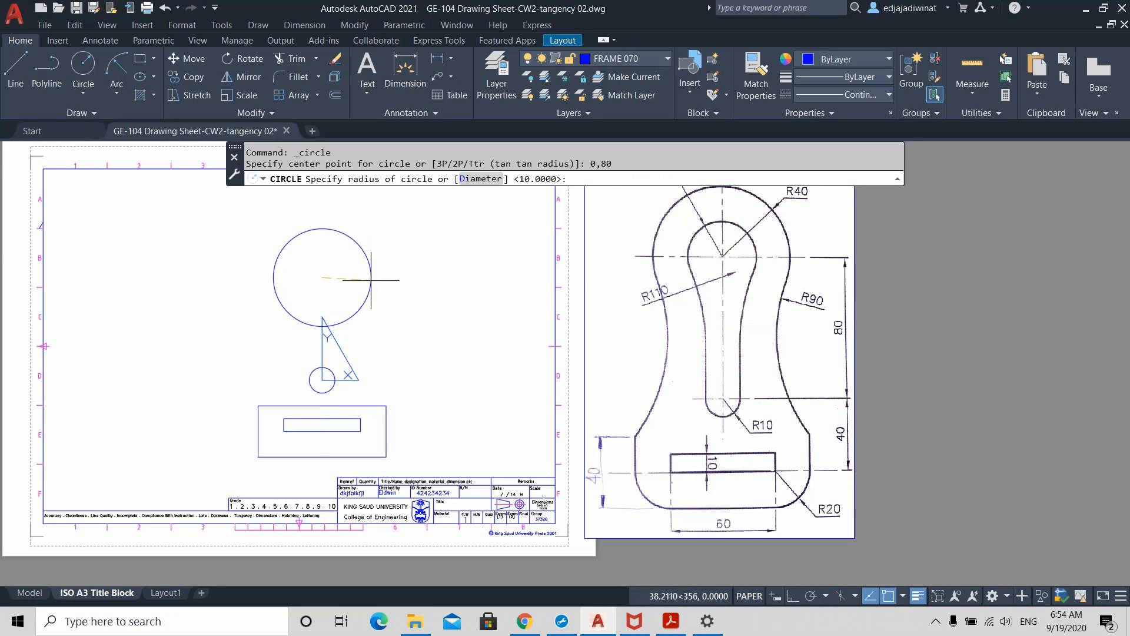
middle_click_drag(760, 270, 761, 346)
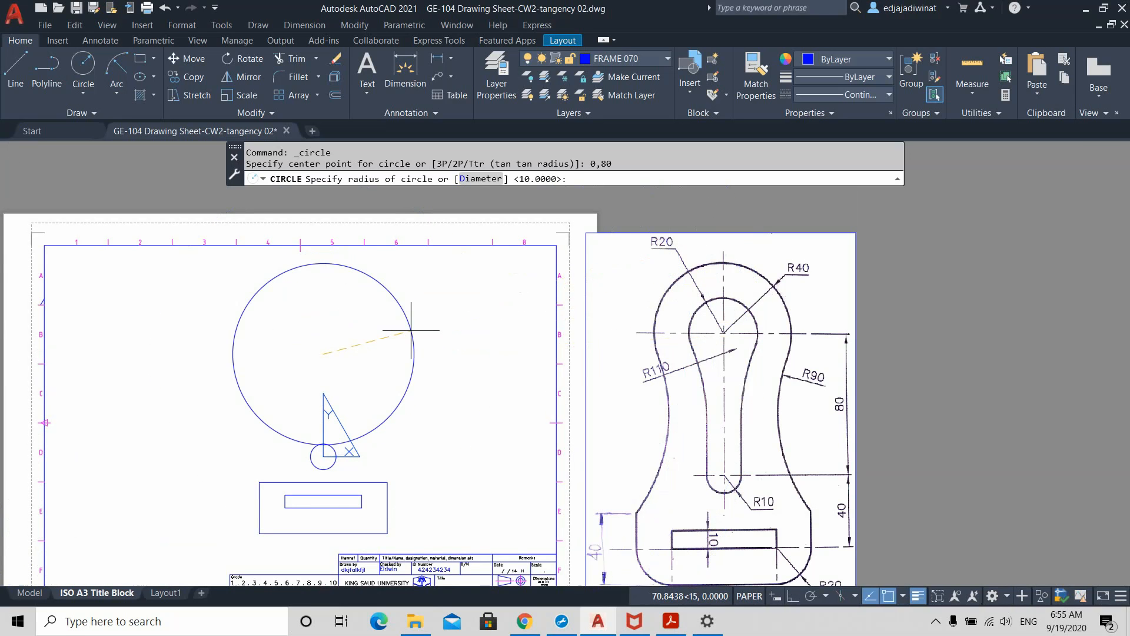
key("Return")
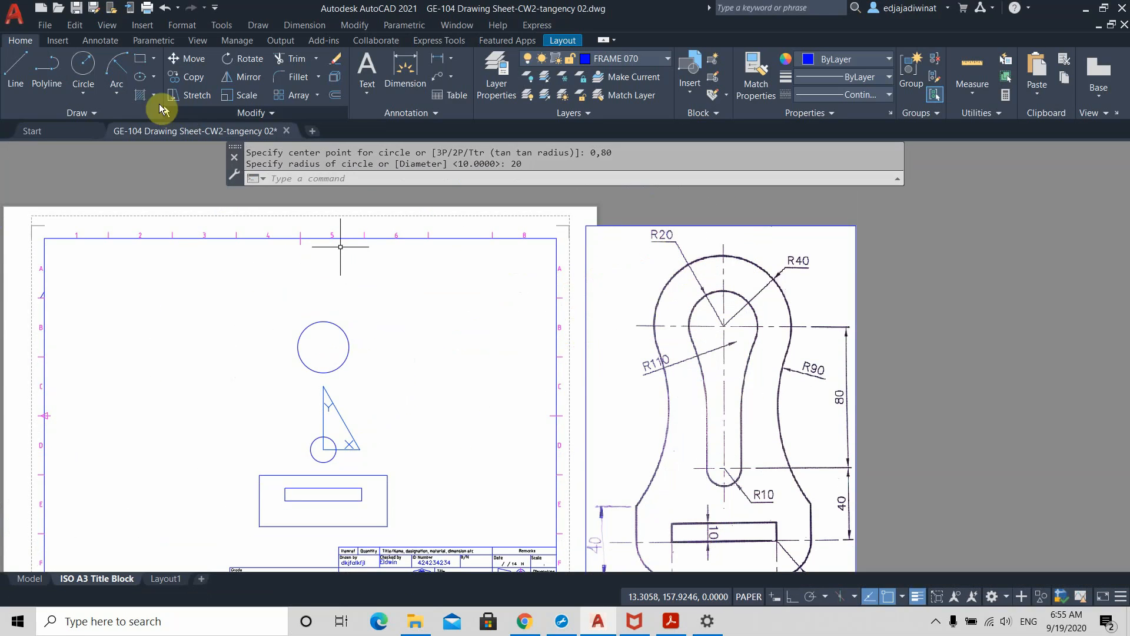
- Draw a circle of radius 40 concentric with the radius 20 circle
left_click(93, 69)
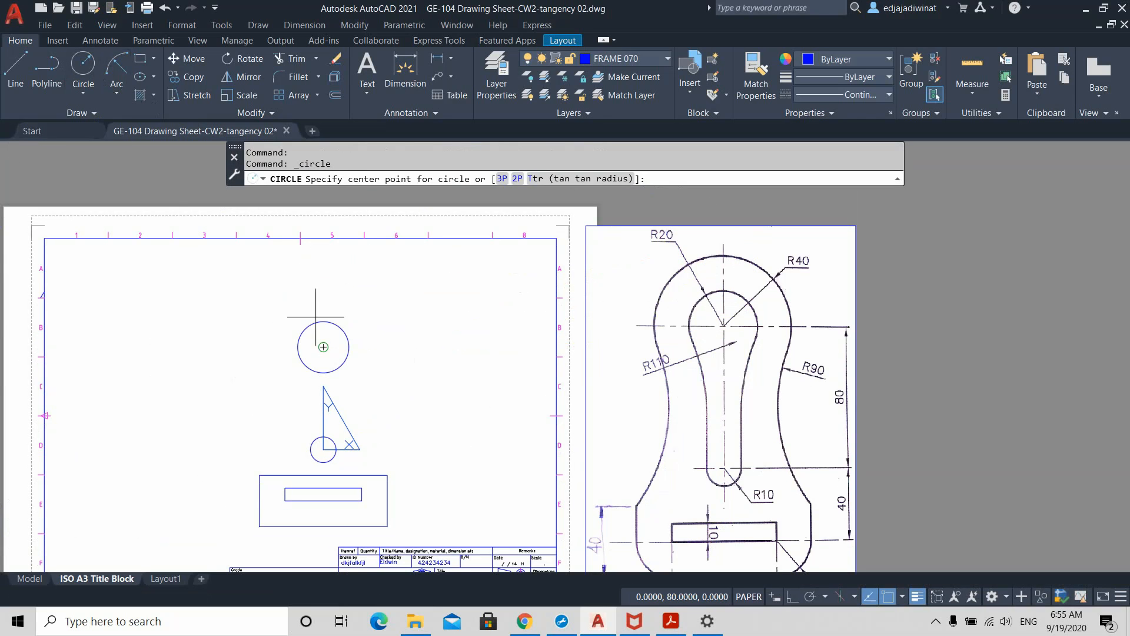
left_click(323, 347)
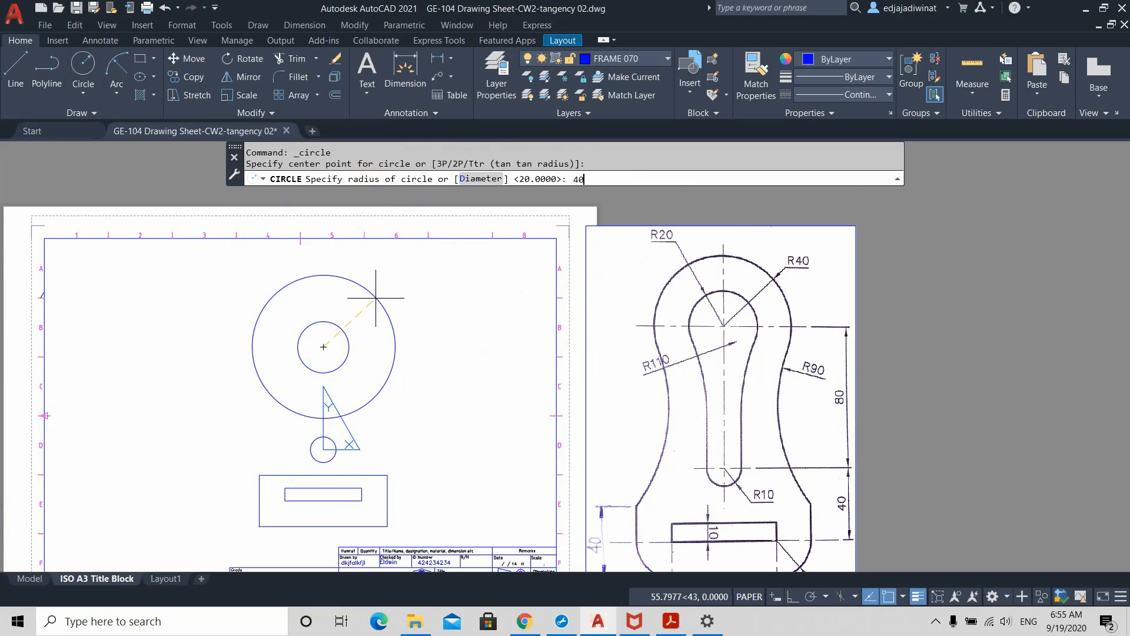
key("Return")
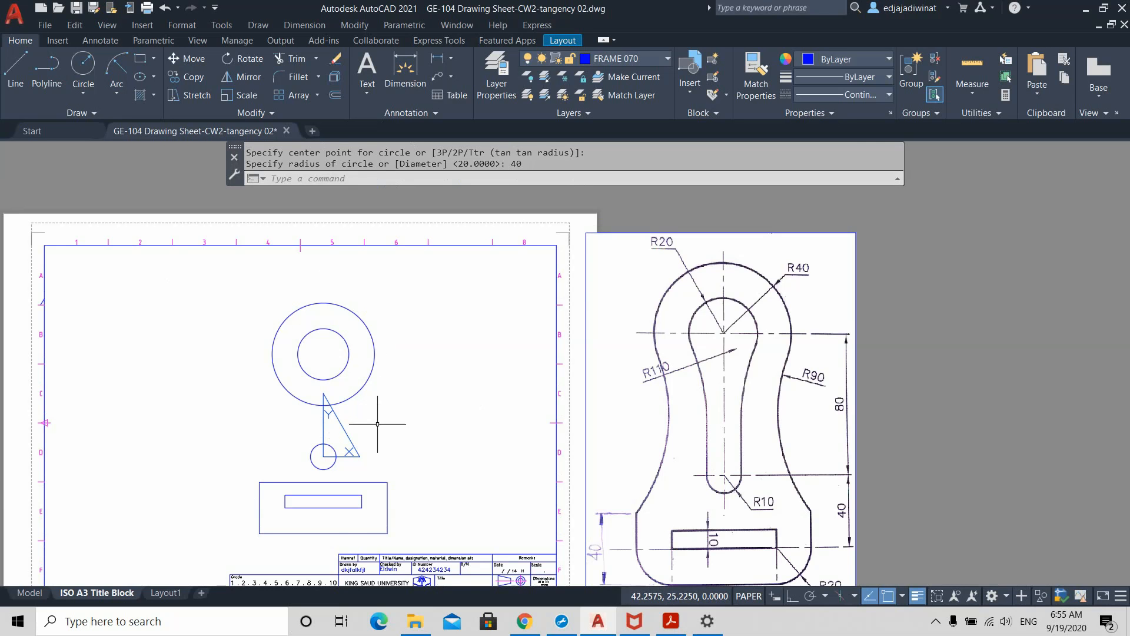
- Compare the drawn circles with the reference drawing to find how the slot sides and the R110 and R90 arcs connect to them
scroll(392, 406, "down", 2)
scroll(399, 418, "up", 2)
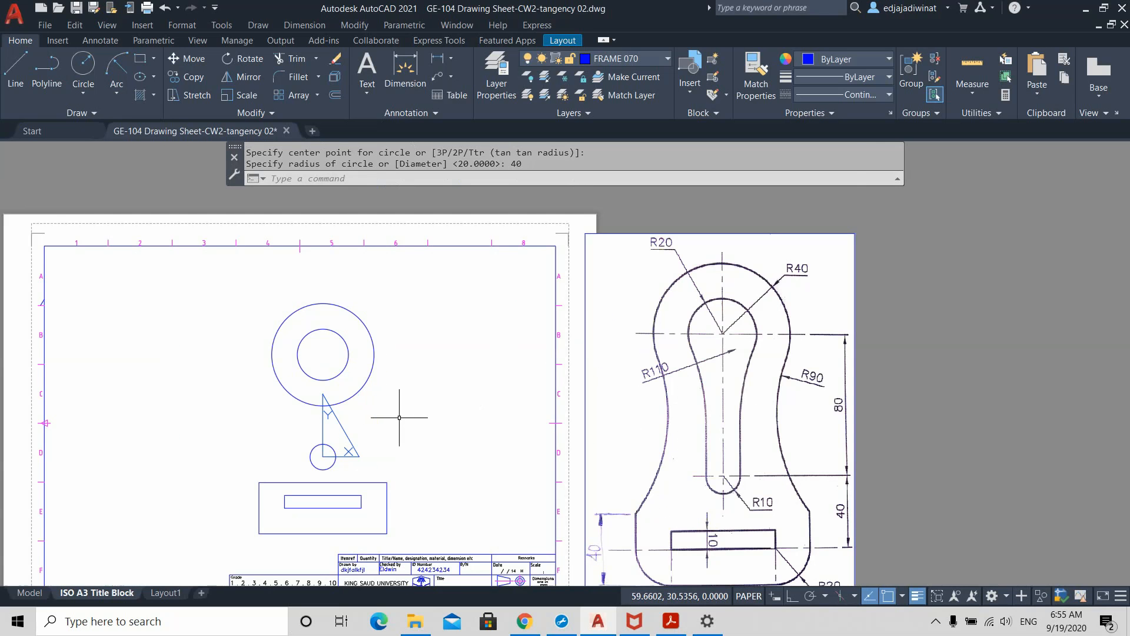
middle_click_drag(402, 409, 399, 378)
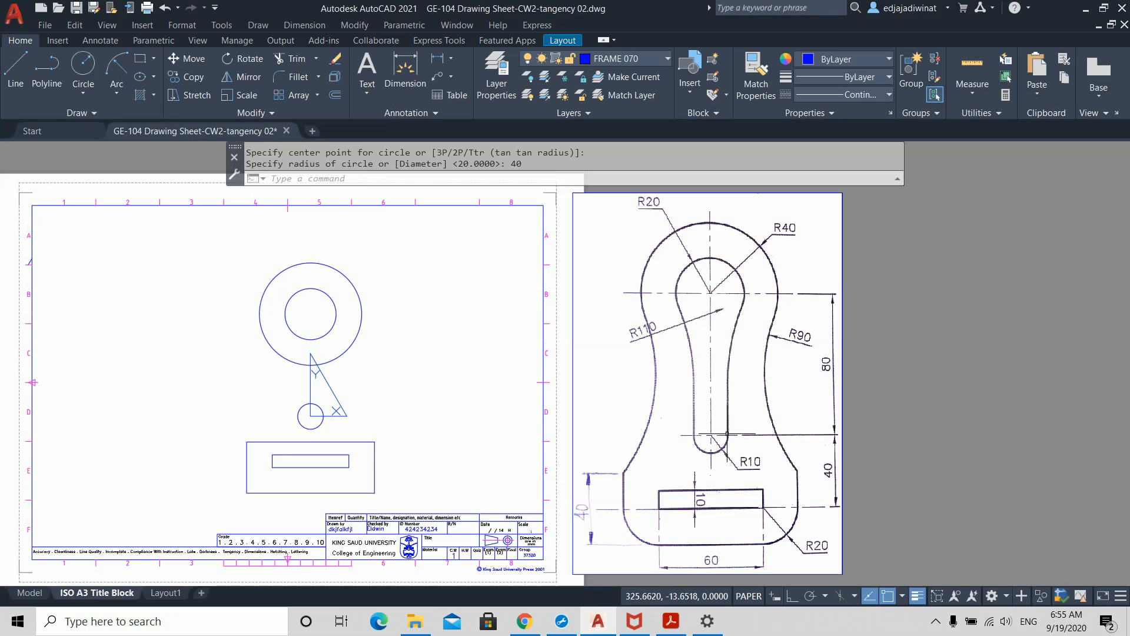
scroll(727, 434, "down", 1)
scroll(728, 423, "up", 1)
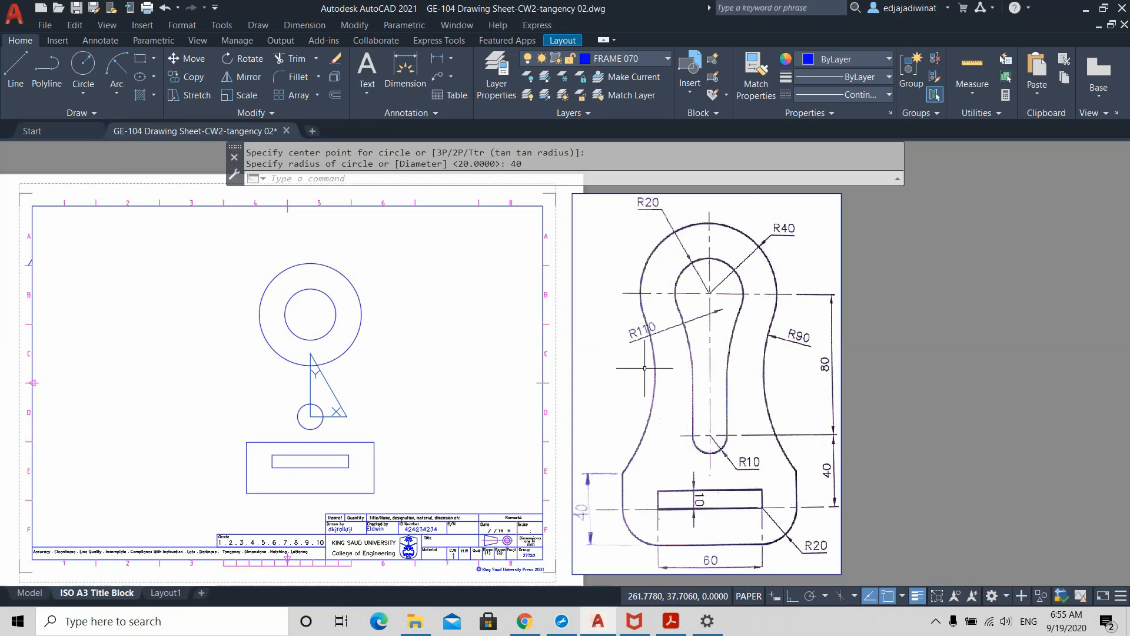
scroll(352, 376, "down", 1)
scroll(351, 376, "up", 1)
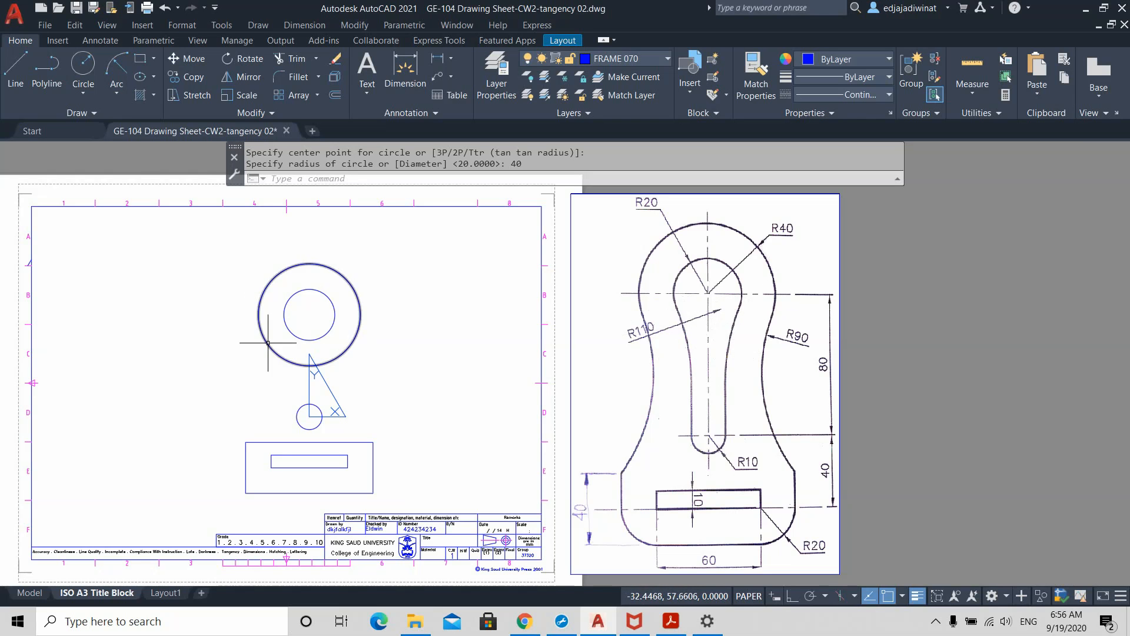
- Start a line at the right-hand quadrant of the radius 10 circle
left_click(20, 75)
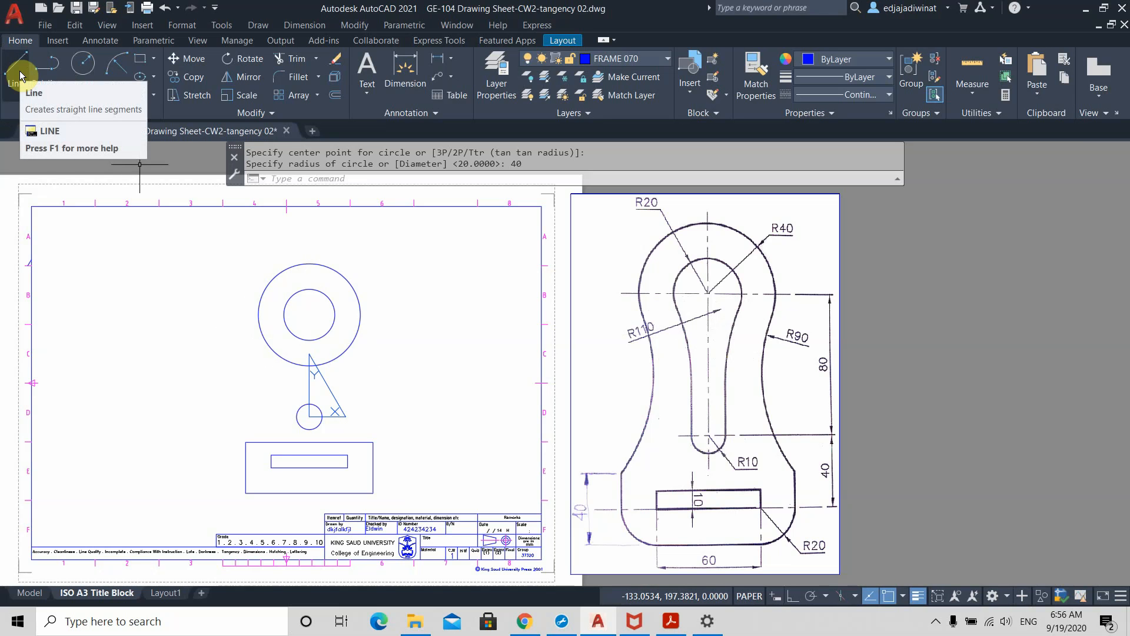
left_click(19, 70)
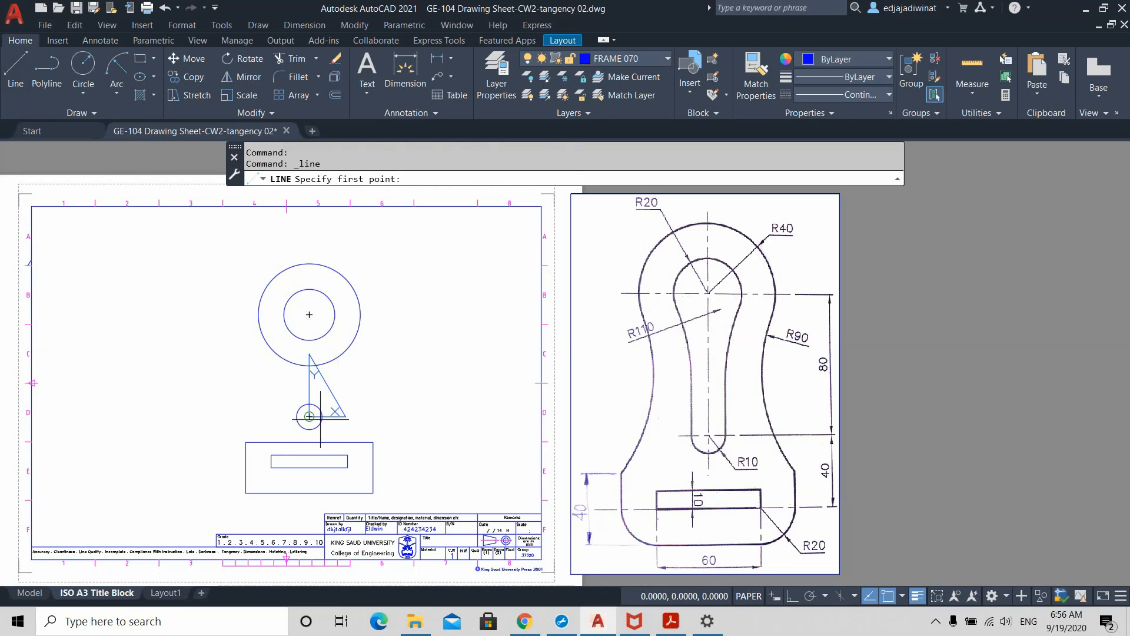
scroll(320, 418, "down", 2)
scroll(320, 419, "up", 4)
scroll(502, 409, "down", 2)
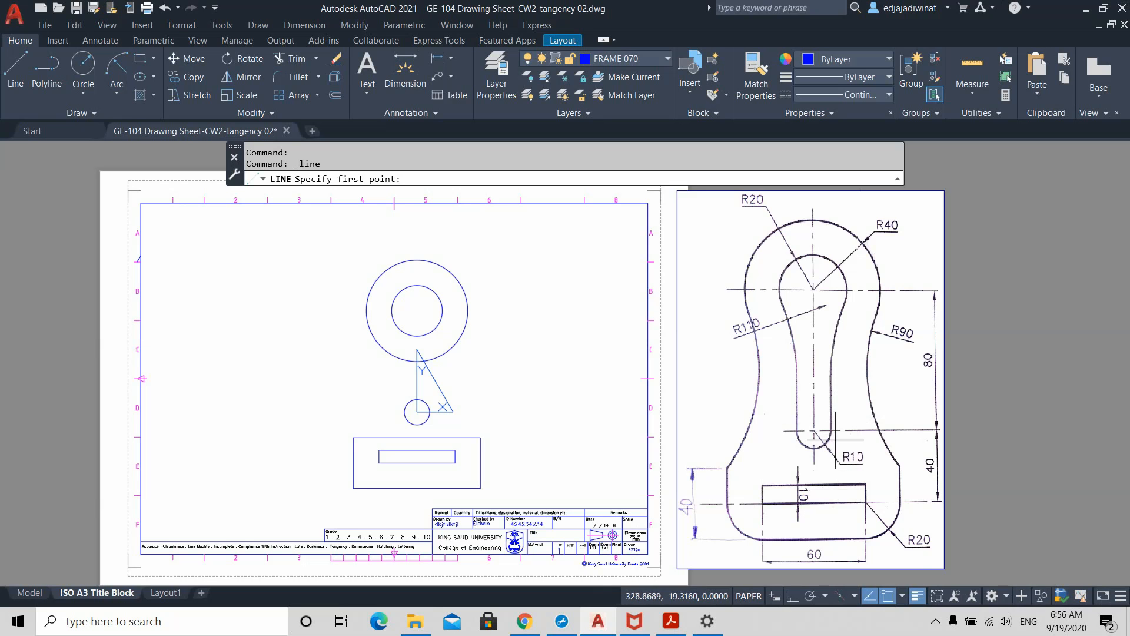
left_click(903, 596)
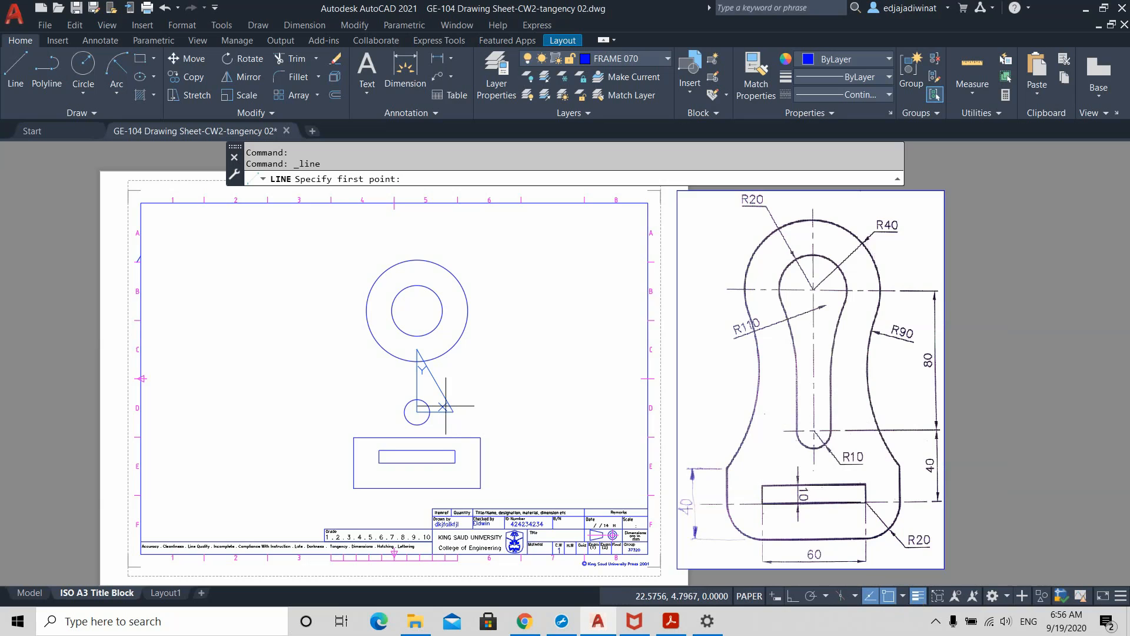
scroll(433, 406, "up", 5)
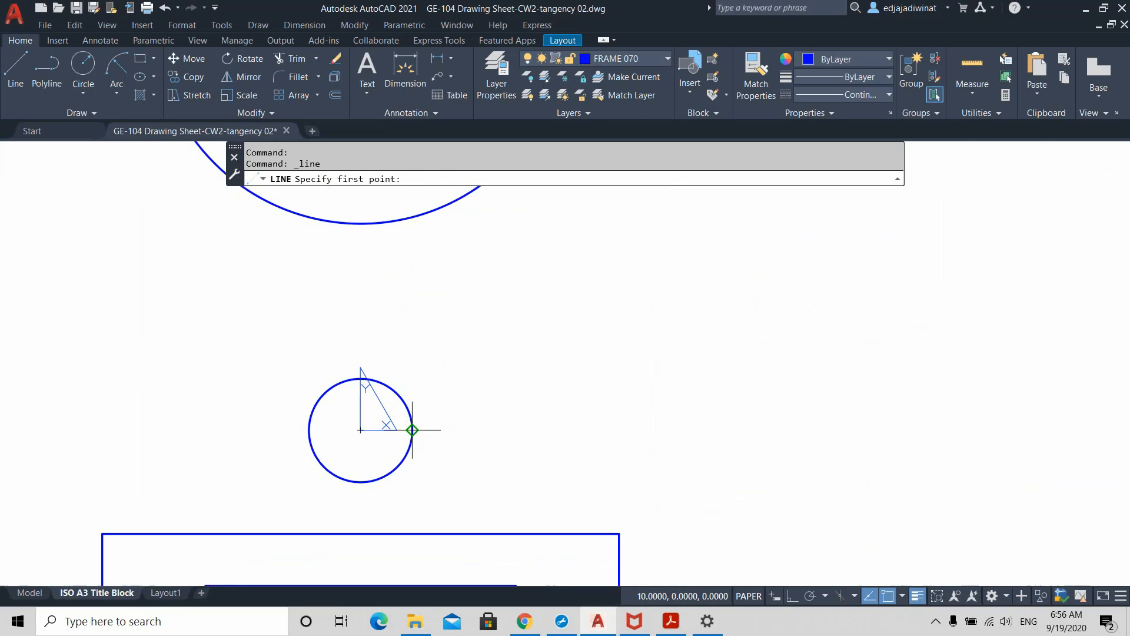
left_click(412, 430)
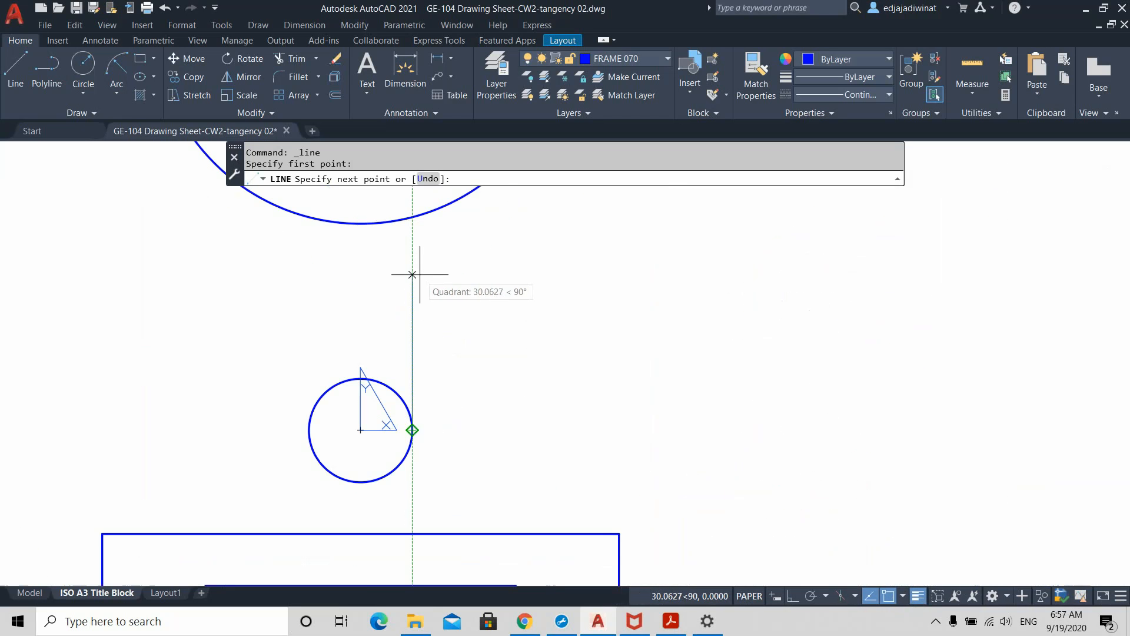
- Turn off object snap while the line's upper end is still open, so that it can be placed freely inside the upper circles
scroll(419, 274, "up", 3)
scroll(420, 274, "down", 2)
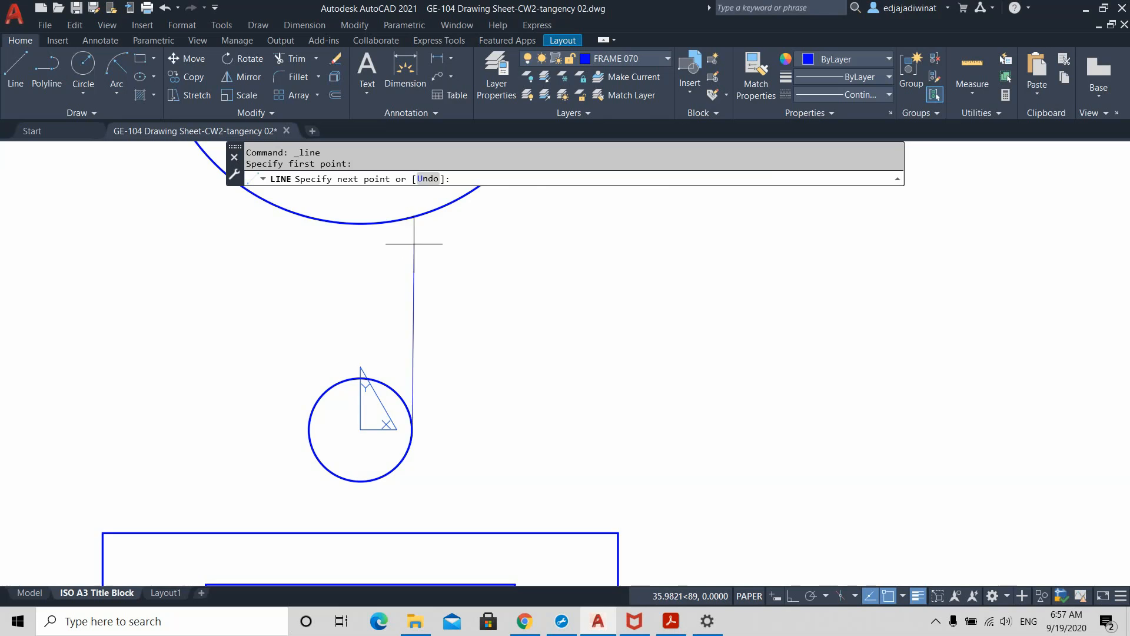
middle_click_drag(414, 243, 414, 338)
scroll(414, 312, "up", 3)
scroll(415, 313, "down", 7)
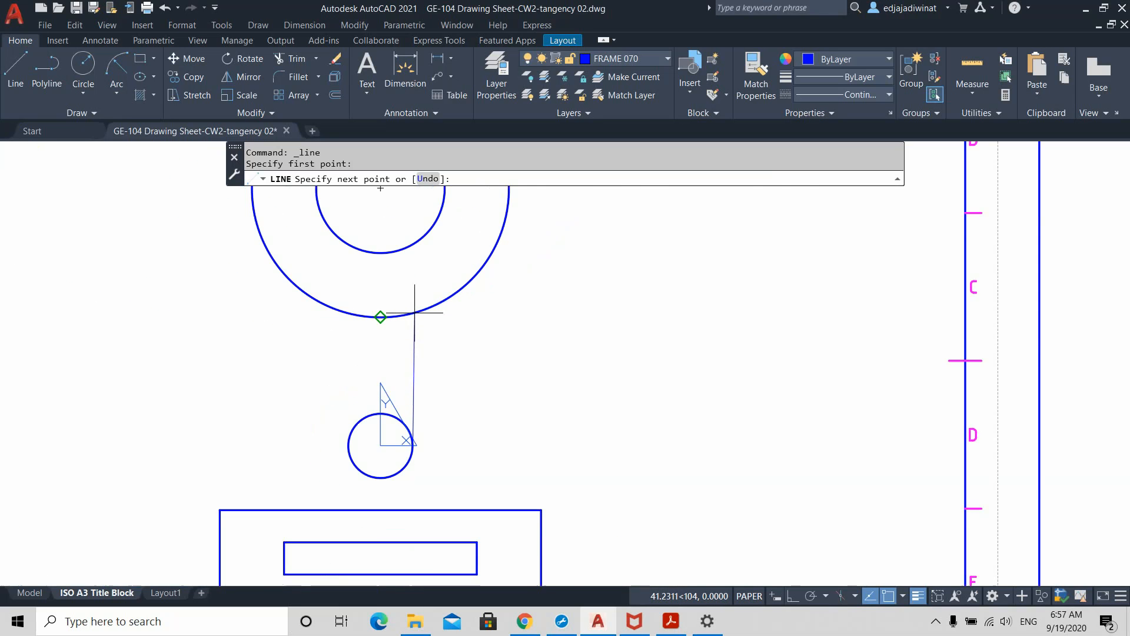
scroll(414, 312, "down", 2)
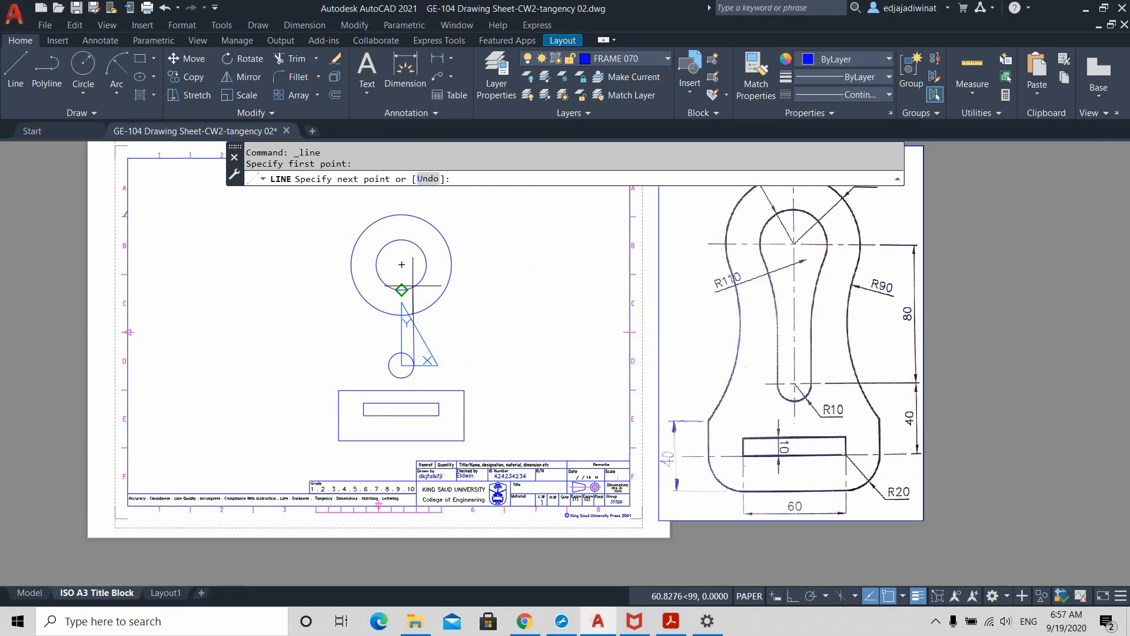
scroll(414, 274, "up", 4)
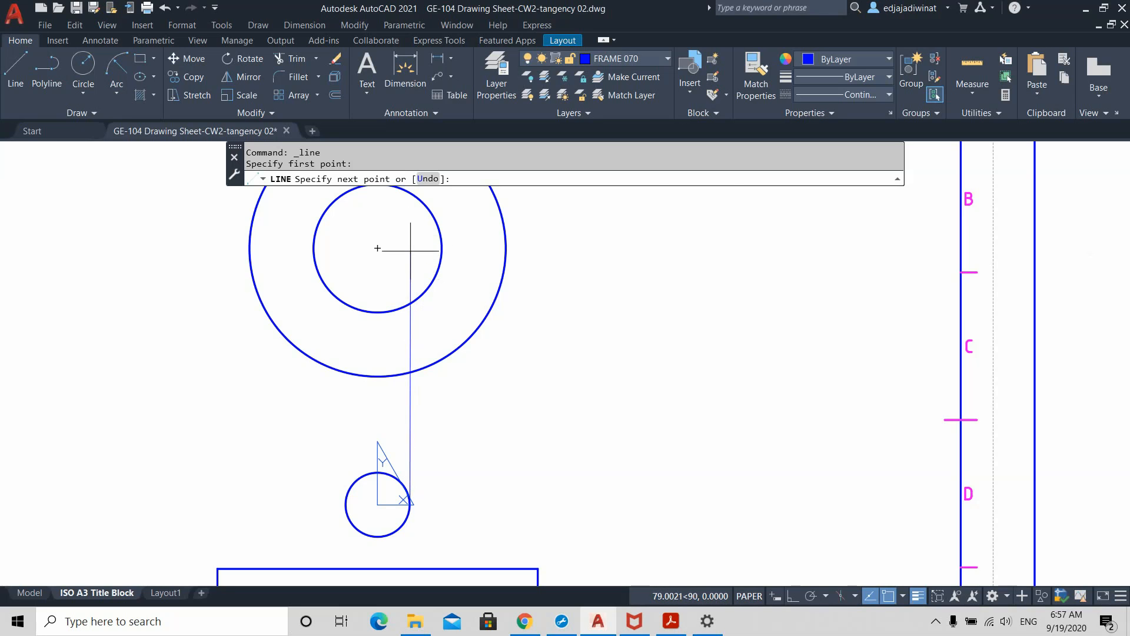
scroll(406, 259, "down", 3)
scroll(409, 253, "up", 3)
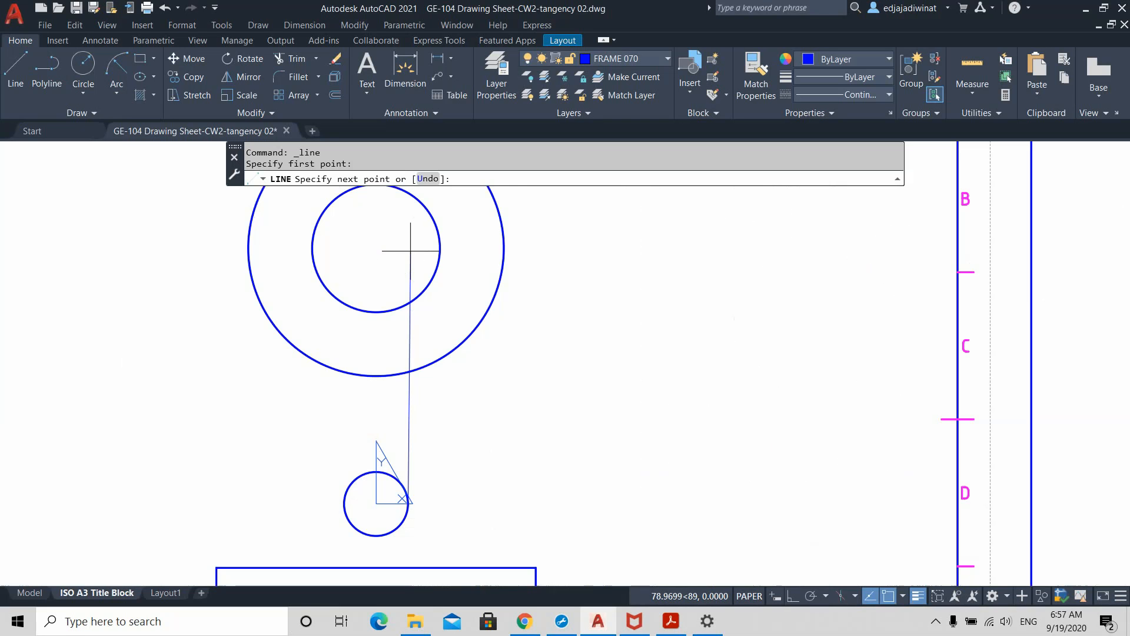
left_click(888, 595)
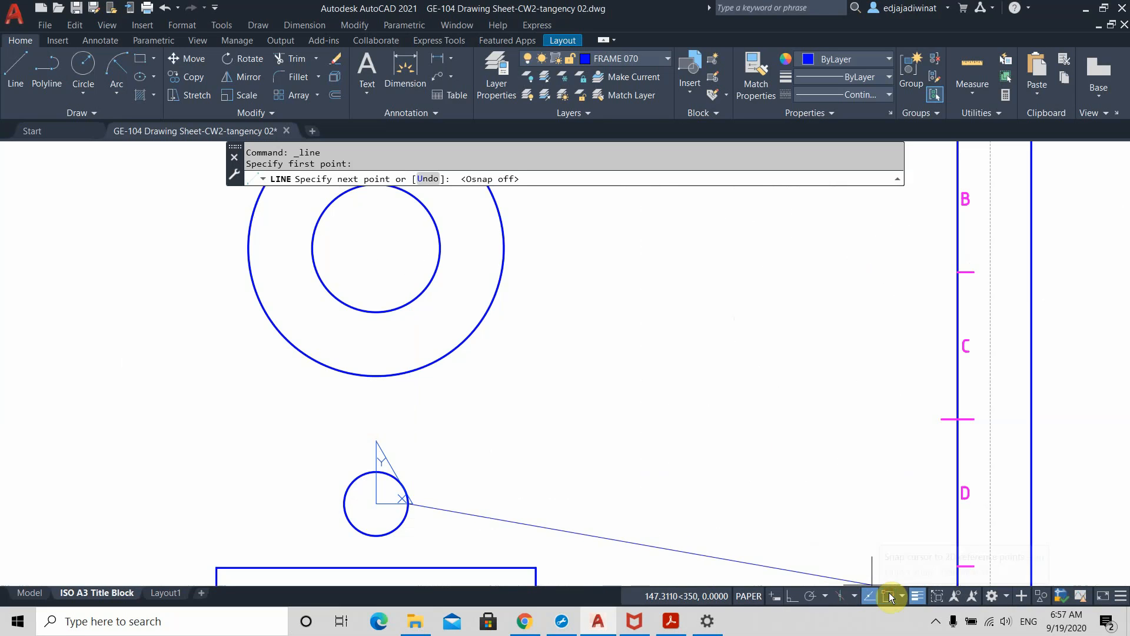
scroll(402, 272, "up", 5)
scroll(404, 265, "down", 5)
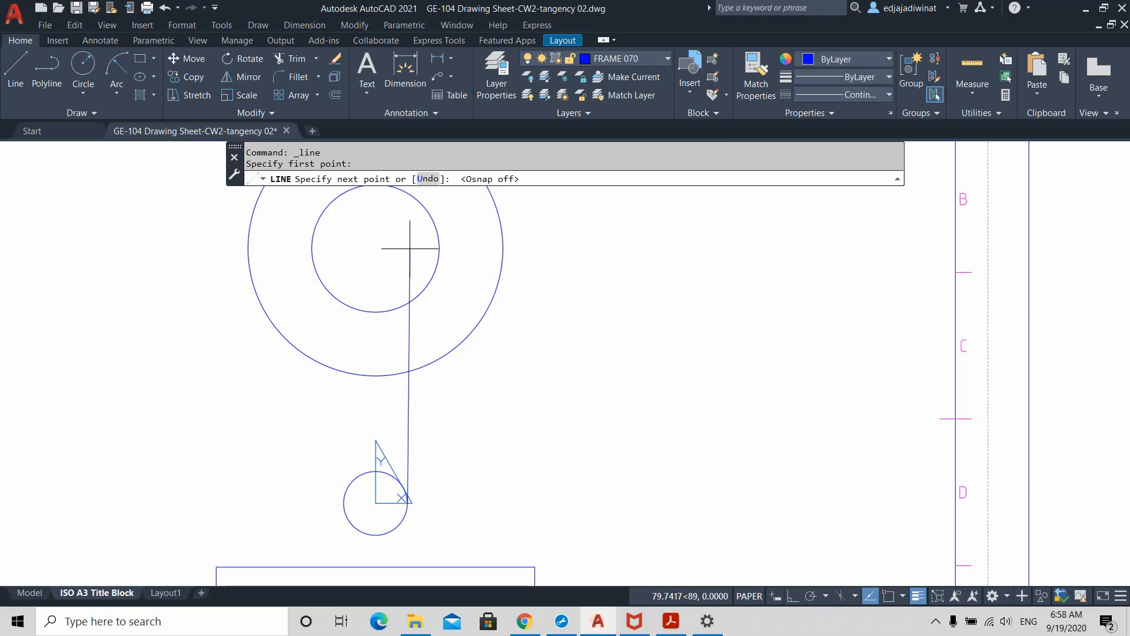
scroll(410, 248, "up", 3)
scroll(411, 245, "down", 7)
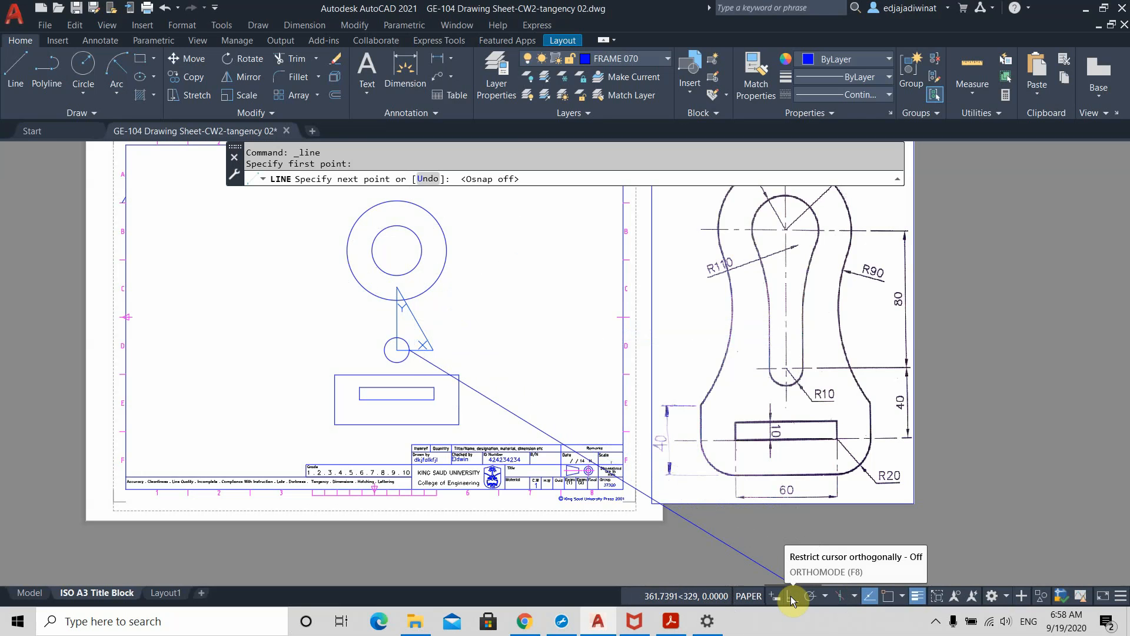
- Remove the Ortho Mode toggle from the status bar and add it back
left_click(1121, 596)
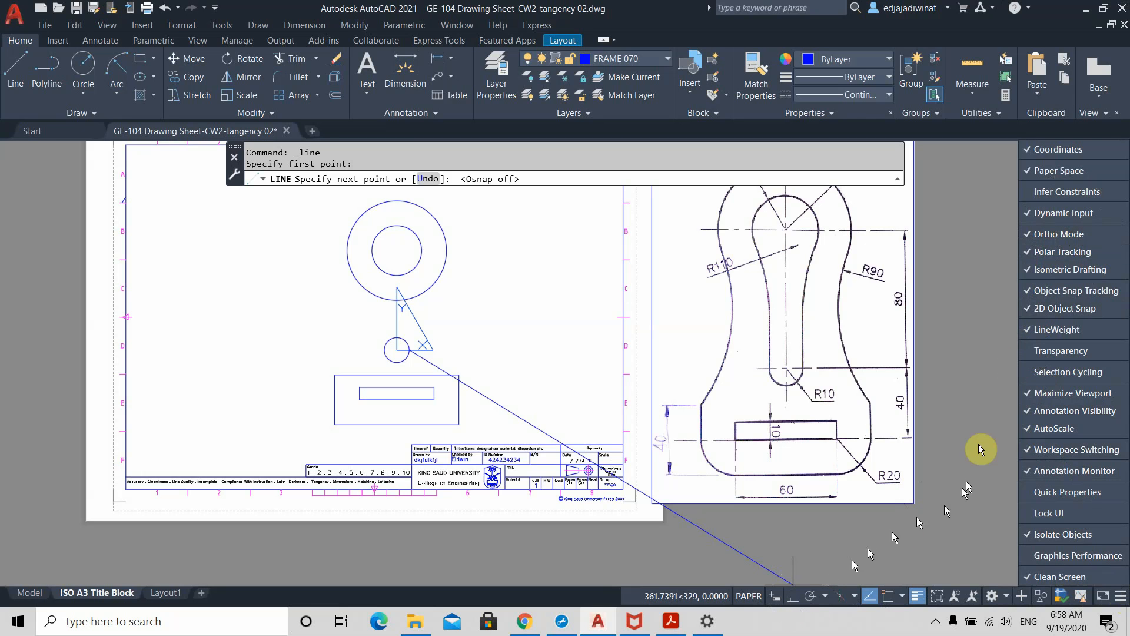
left_click(1042, 234)
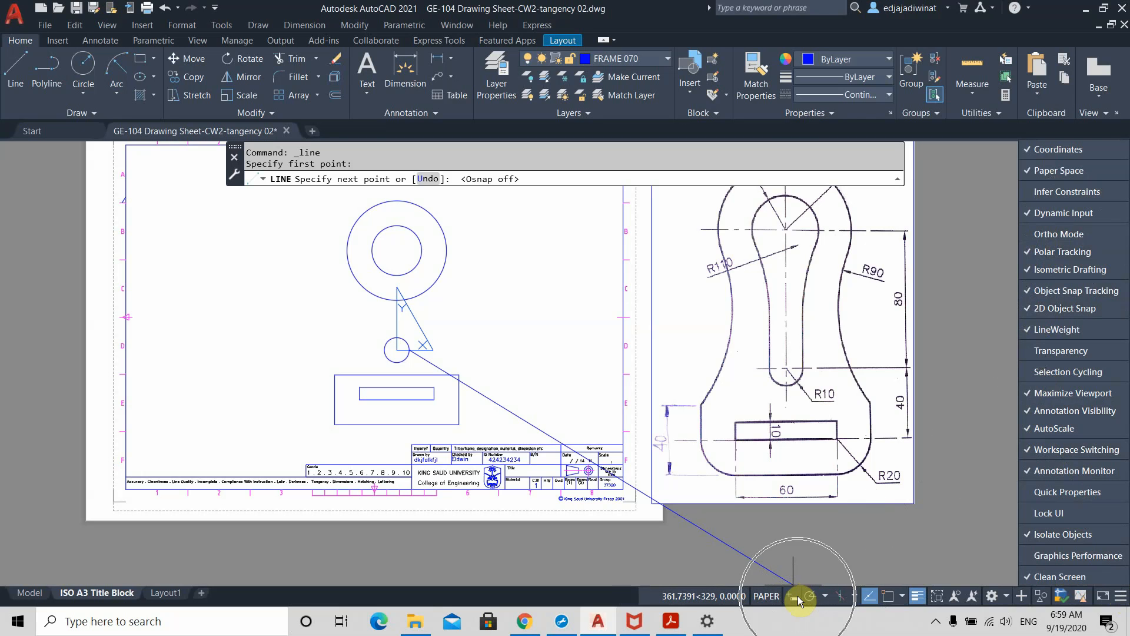
left_click(1057, 235)
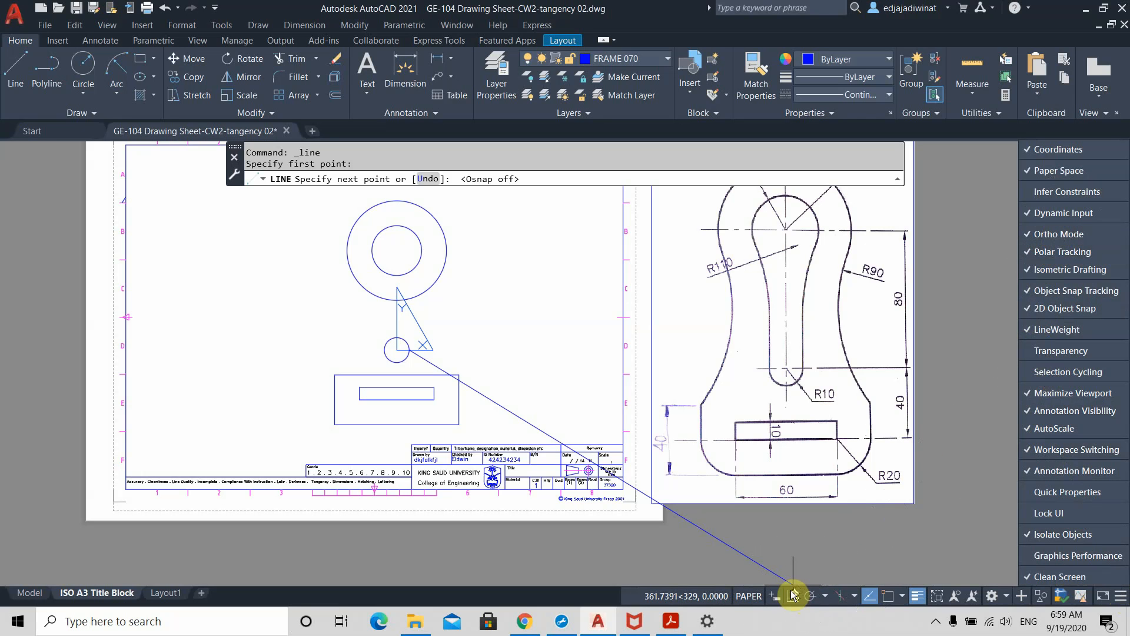
- Turn on ortho mode to restrict the open line to horizontal and vertical directions
key("ctrl")
left_click(792, 596)
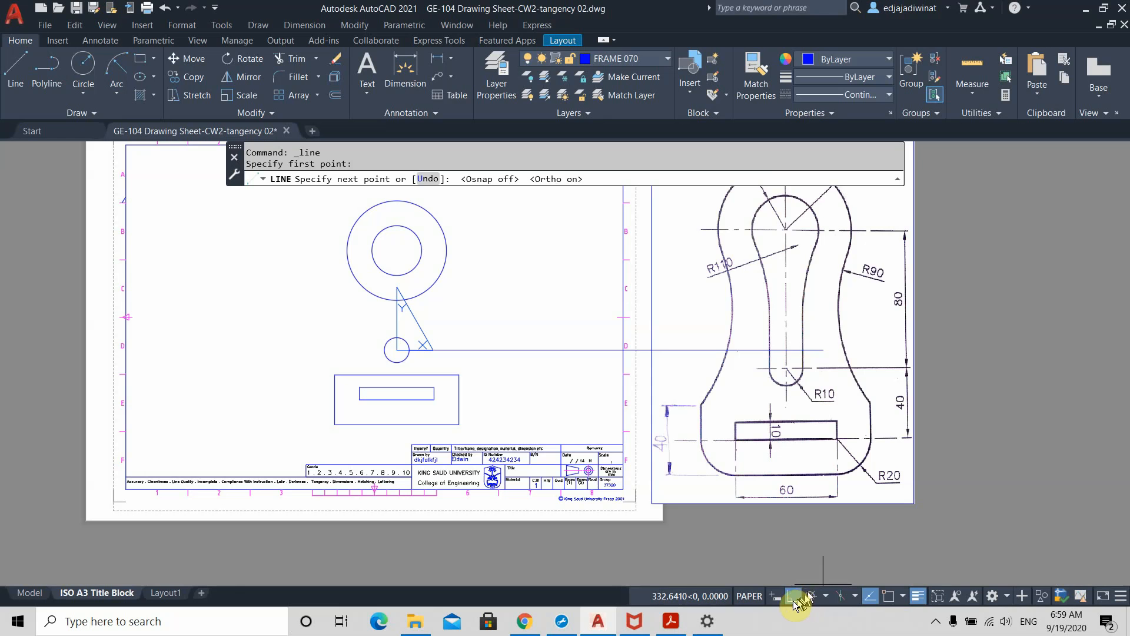
left_click(792, 595)
left_click(792, 596)
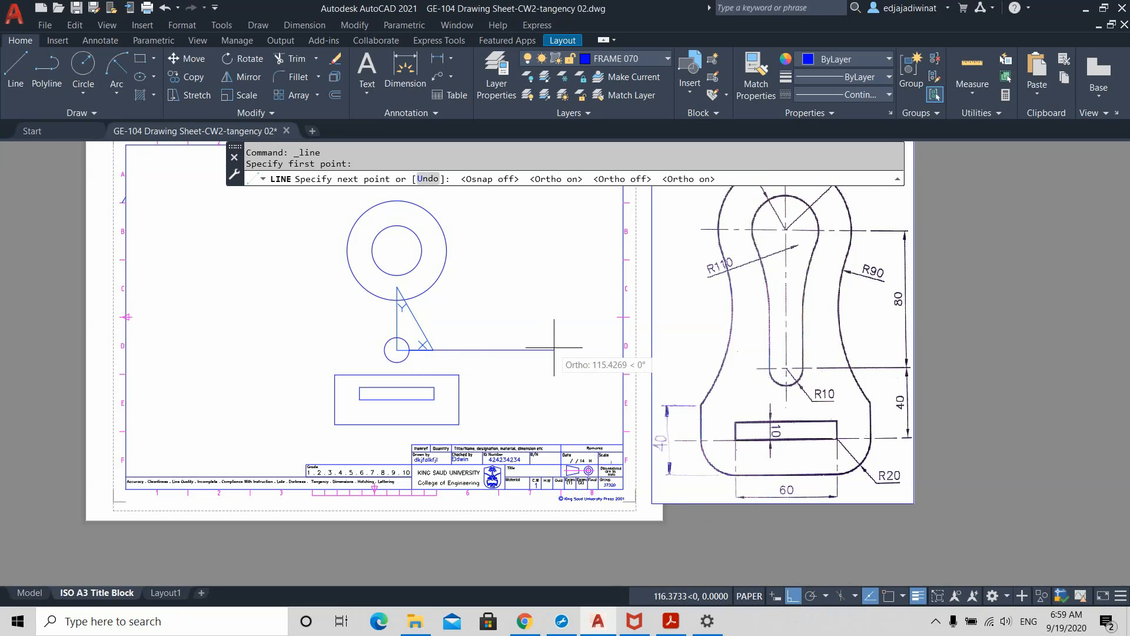
- Complete the slot's right side as a vertical line about 78 long, running up into the radius 20 circle
scroll(543, 348, "up", 2)
mouse_move(537, 338)
middle_mouse_down()
mouse_move(638, 421)
mouse_move(637, 438)
middle_mouse_up()
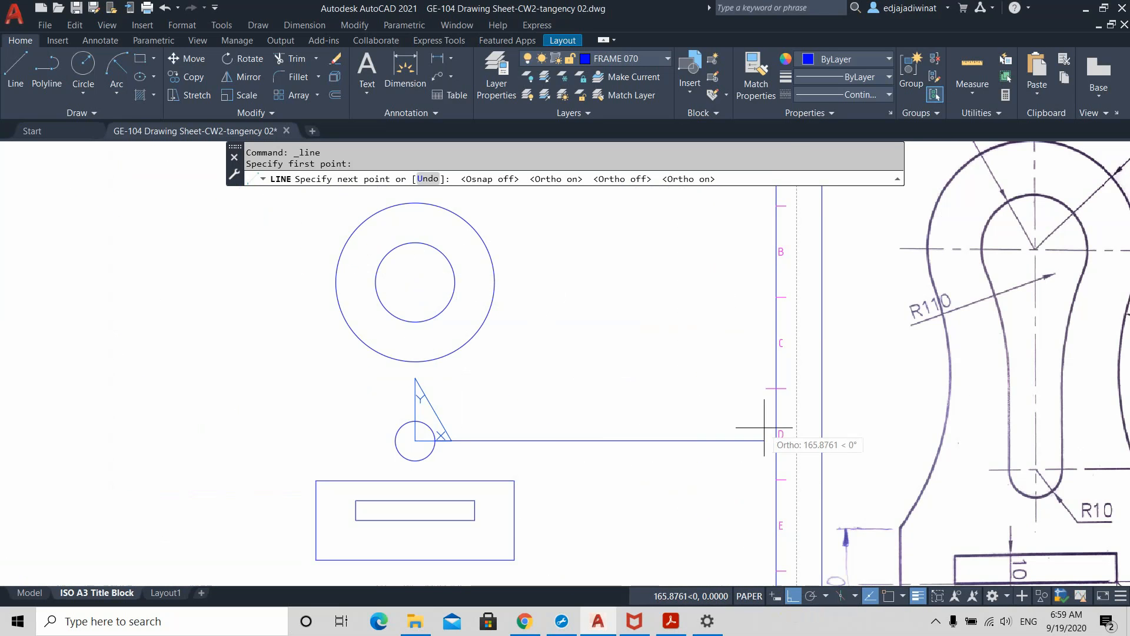
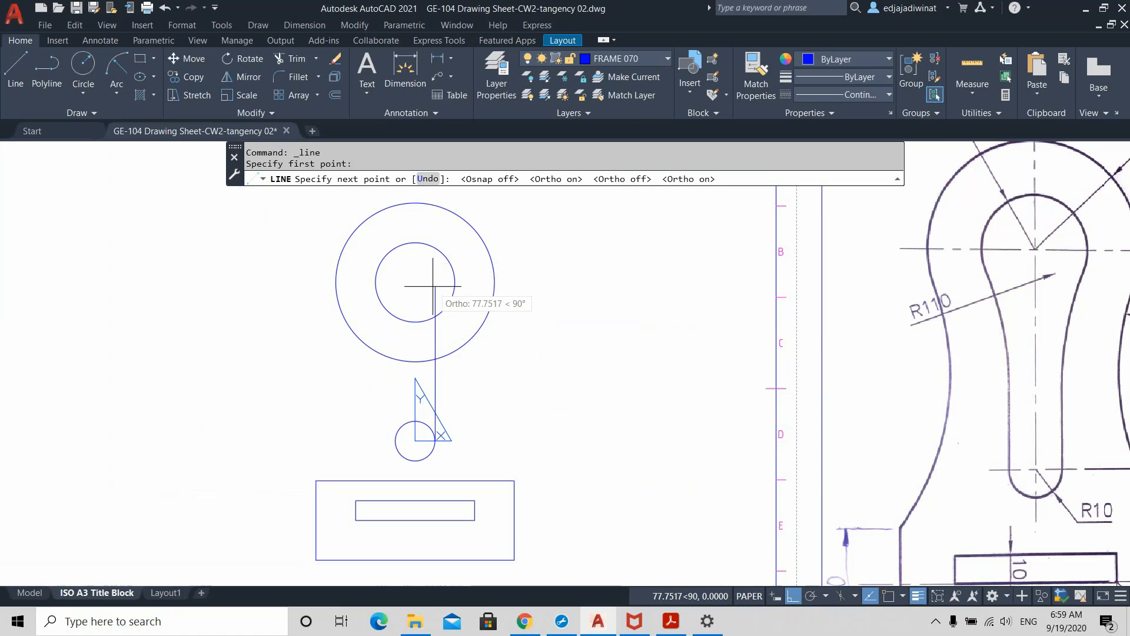
left_click(433, 287)
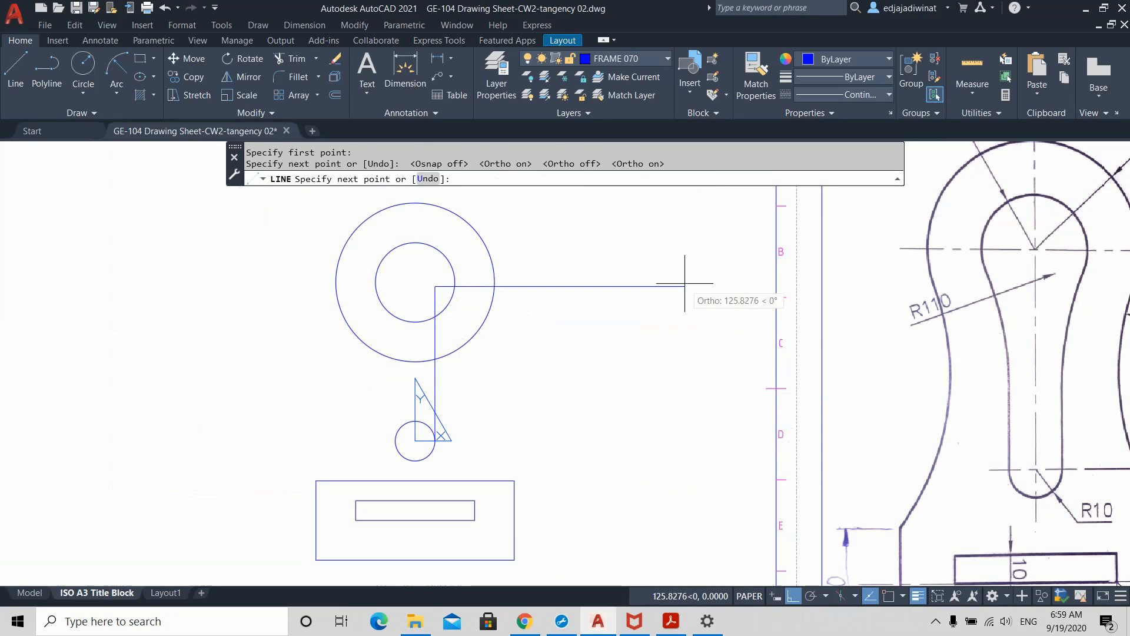
key("Return")
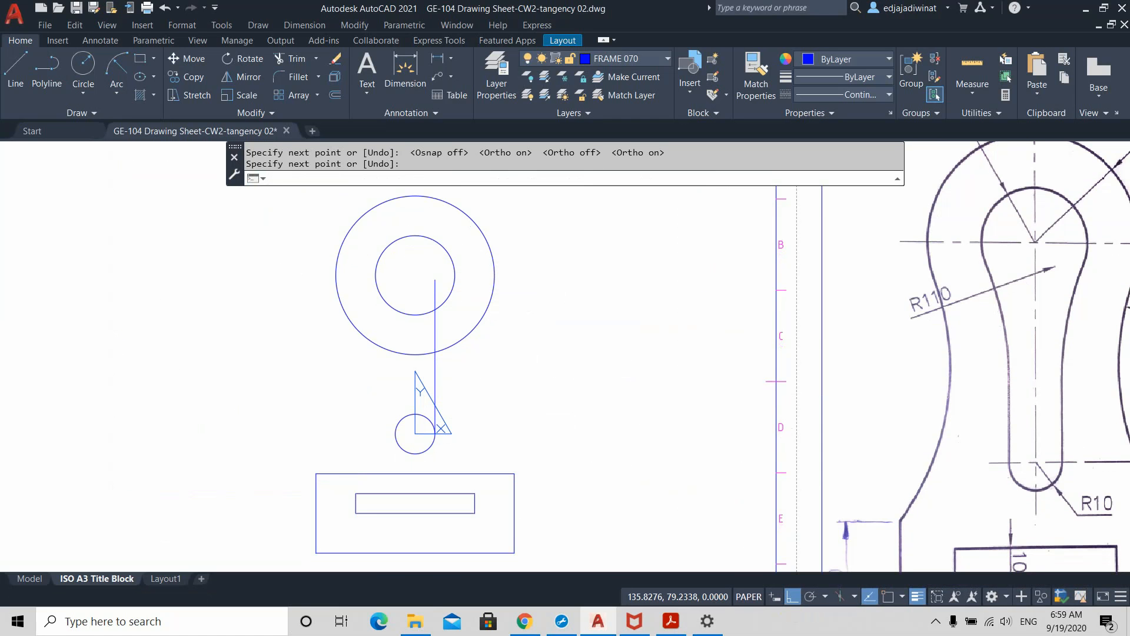
mouse_move(639, 317)
middle_mouse_down()
mouse_move(554, 382)
mouse_move(523, 356)
middle_mouse_up()
scroll(550, 370, "down", 2)
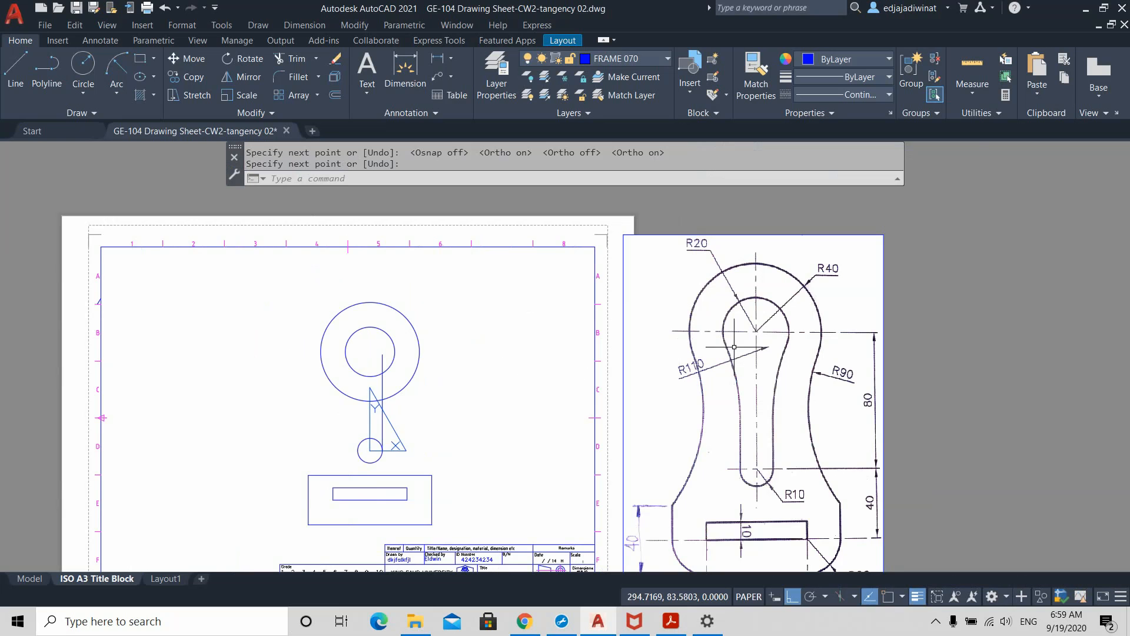
- Draw a radius 110 circle tangent to the slot's vertical right side and the radius 20 upper circle, using tangent-tangent-radius
left_click(89, 69)
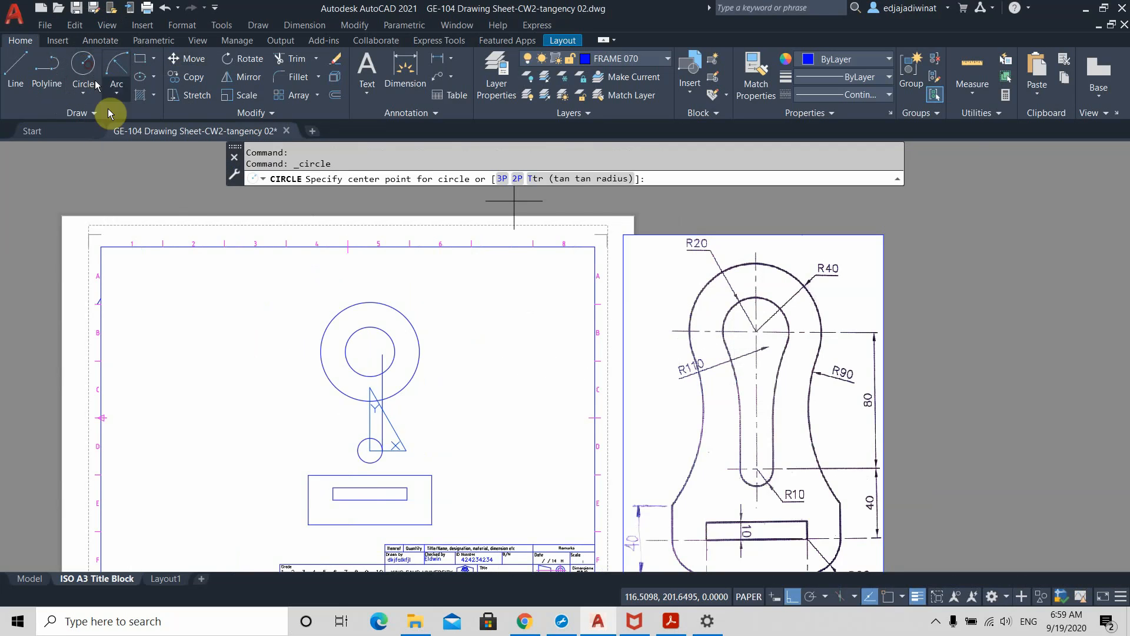
left_click(568, 178)
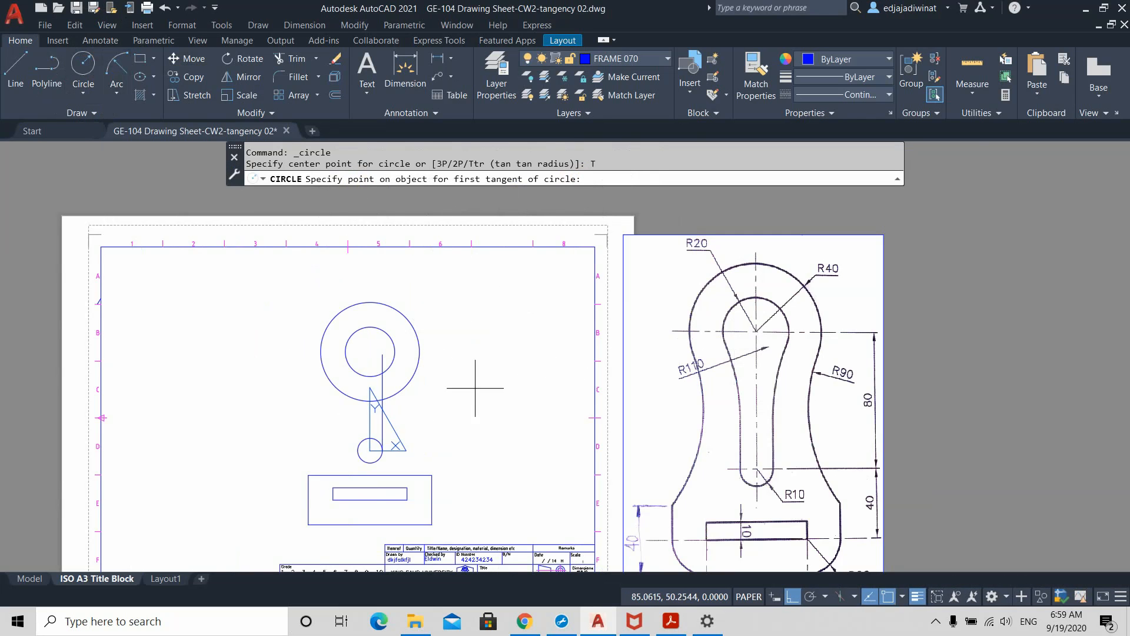
scroll(441, 433, "down", 2)
scroll(434, 429, "up", 4)
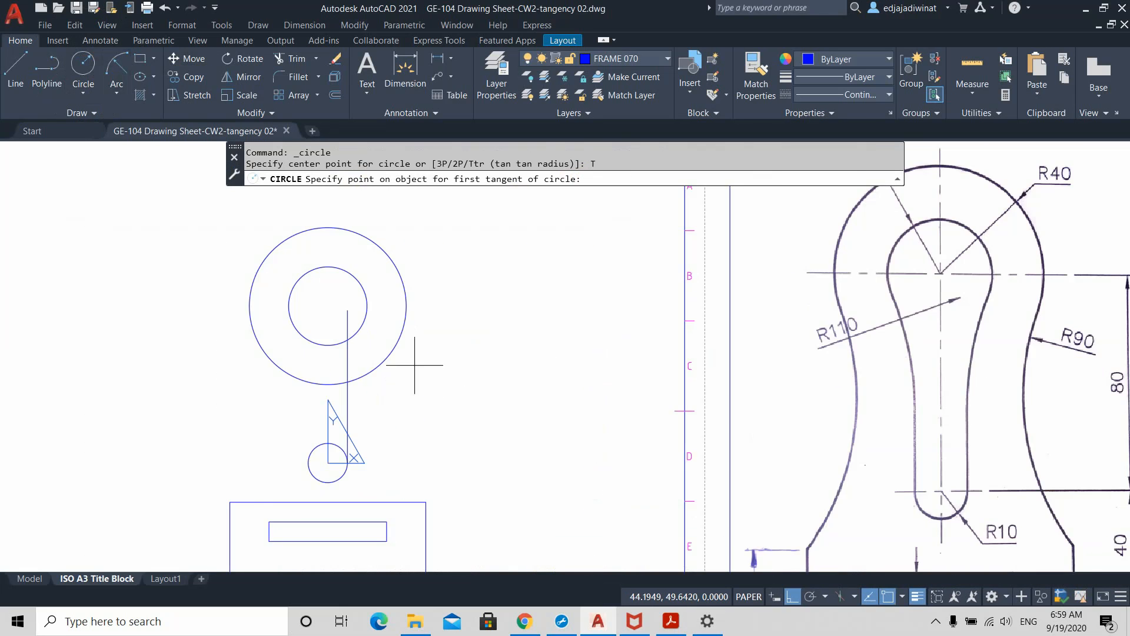
scroll(416, 360, "up", 2)
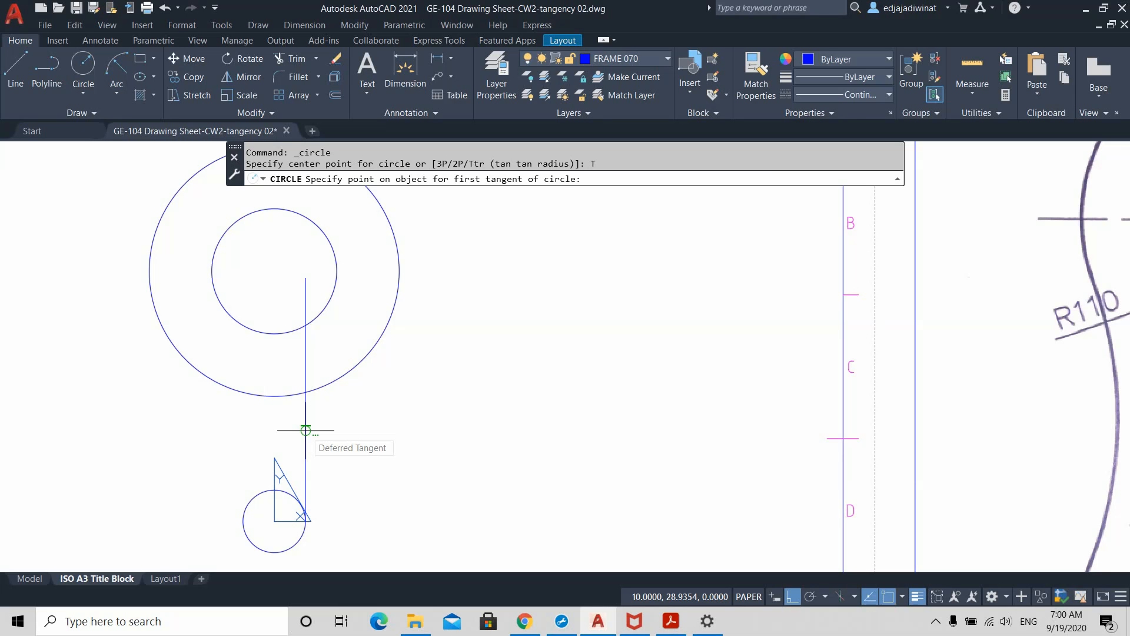
left_click(305, 371)
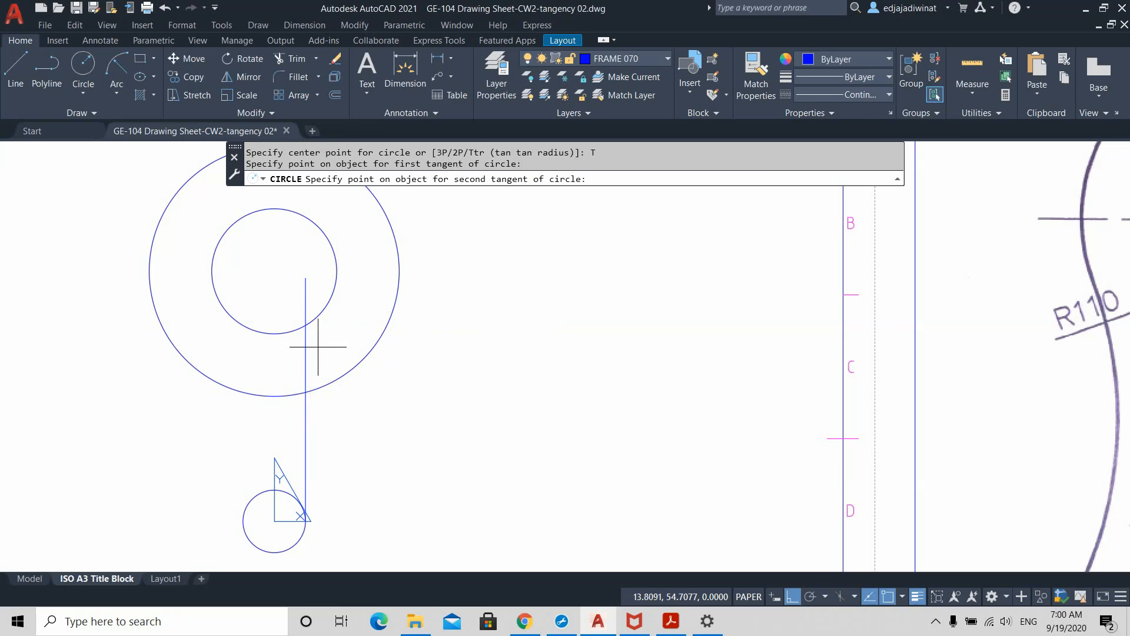
left_click(318, 317)
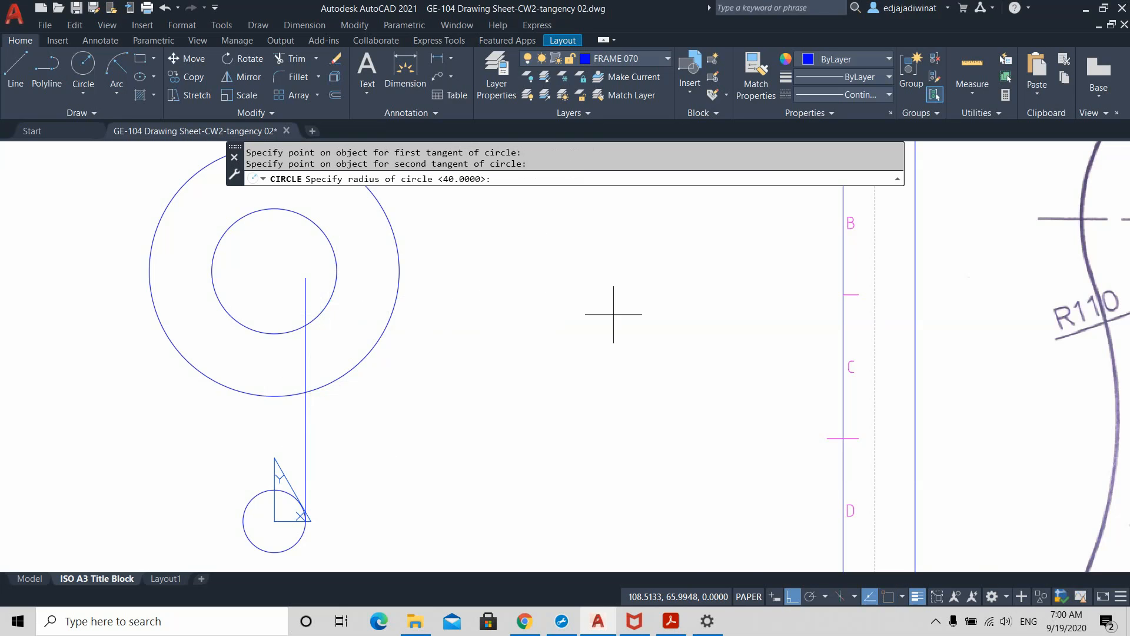
scroll(614, 315, "down", 4)
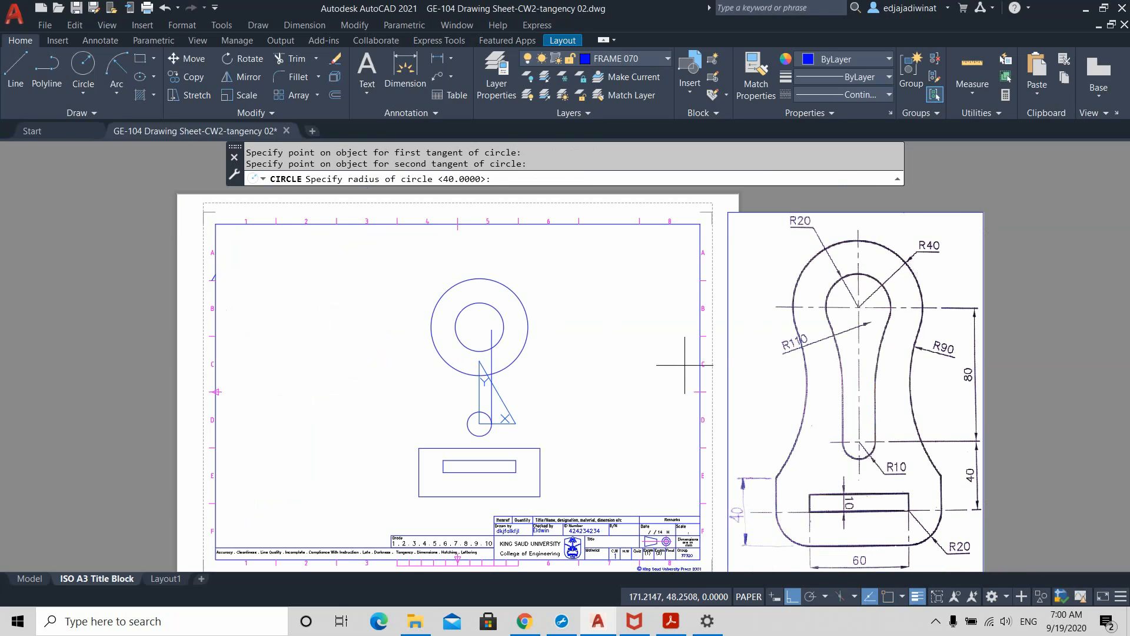
scroll(564, 352, "up", 2)
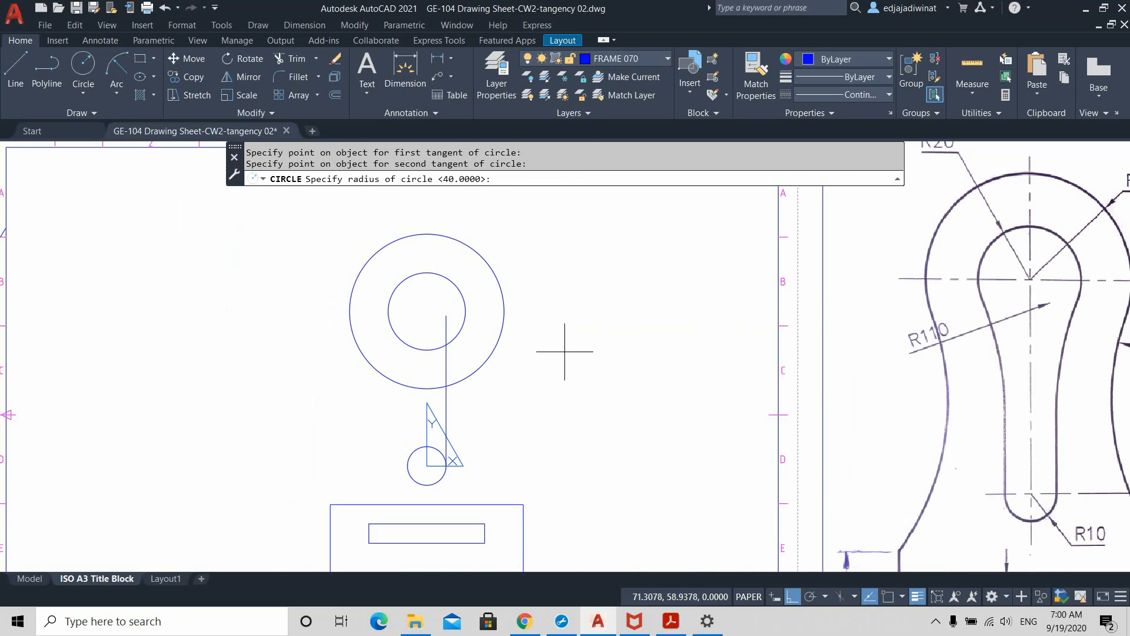
key("Return")
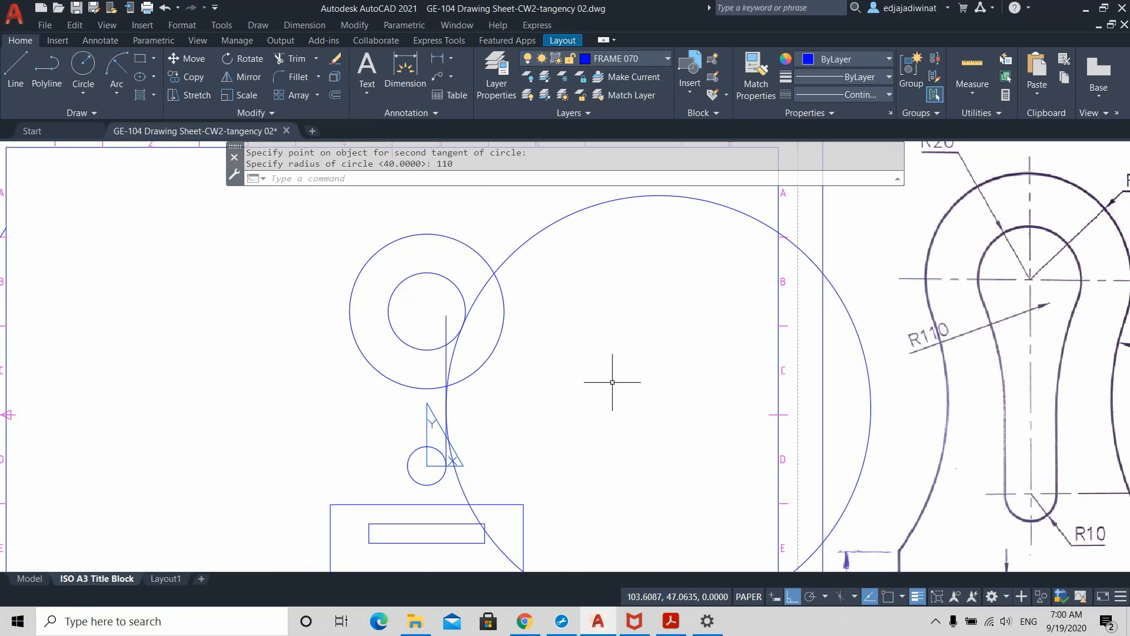
middle_click_drag(445, 369, 499, 377)
scroll(499, 378, "up", 6)
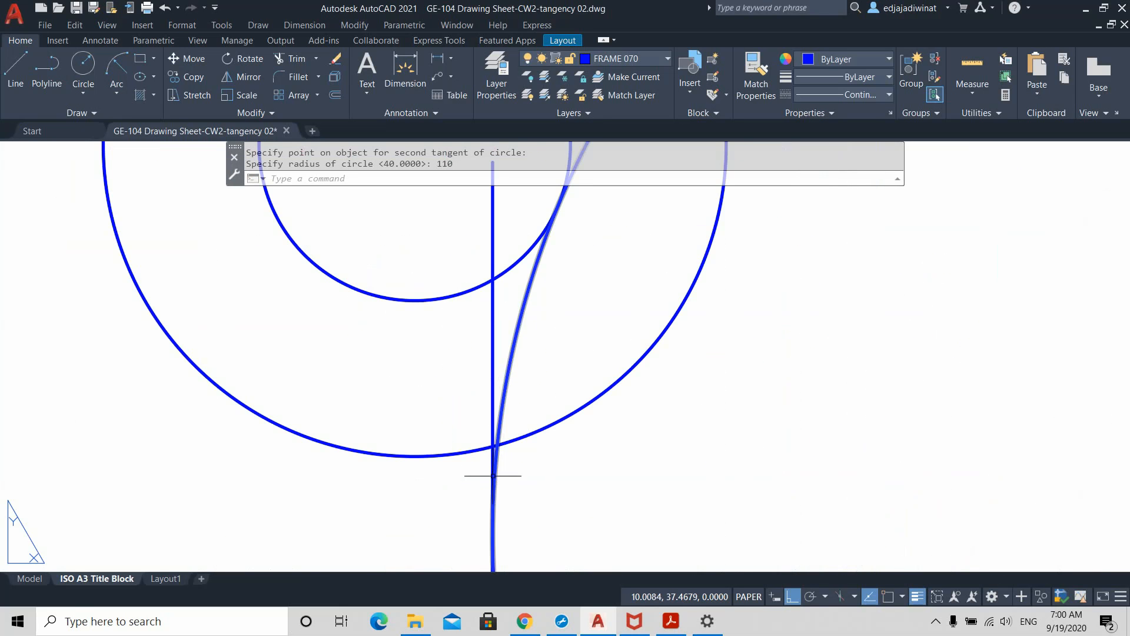
scroll(553, 232, "down", 8)
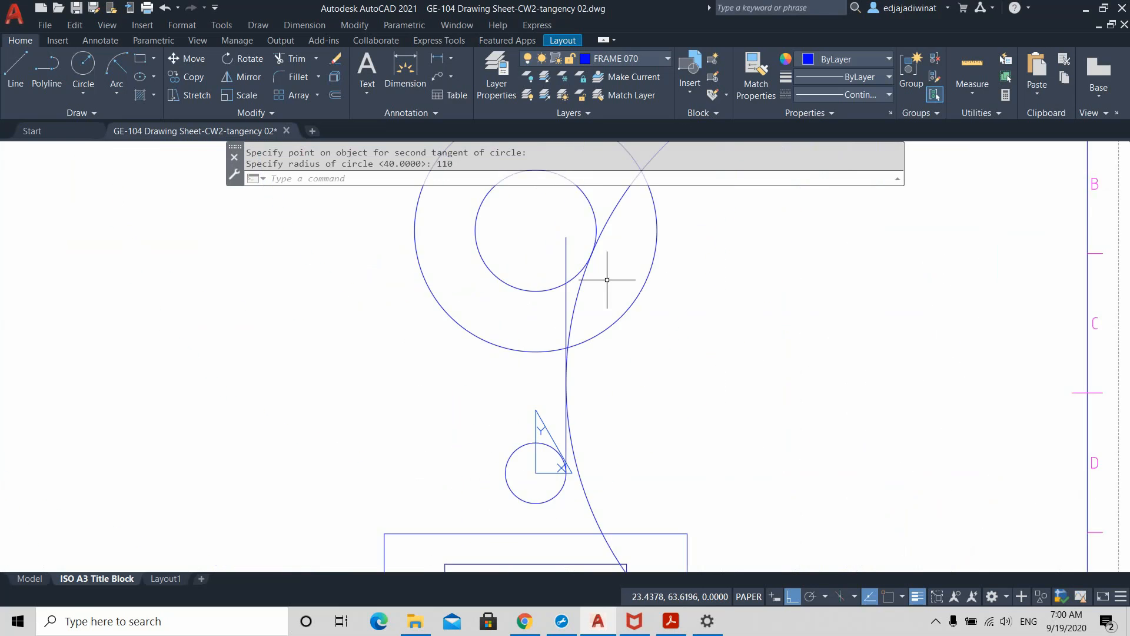
middle_click_drag(805, 328, 556, 323)
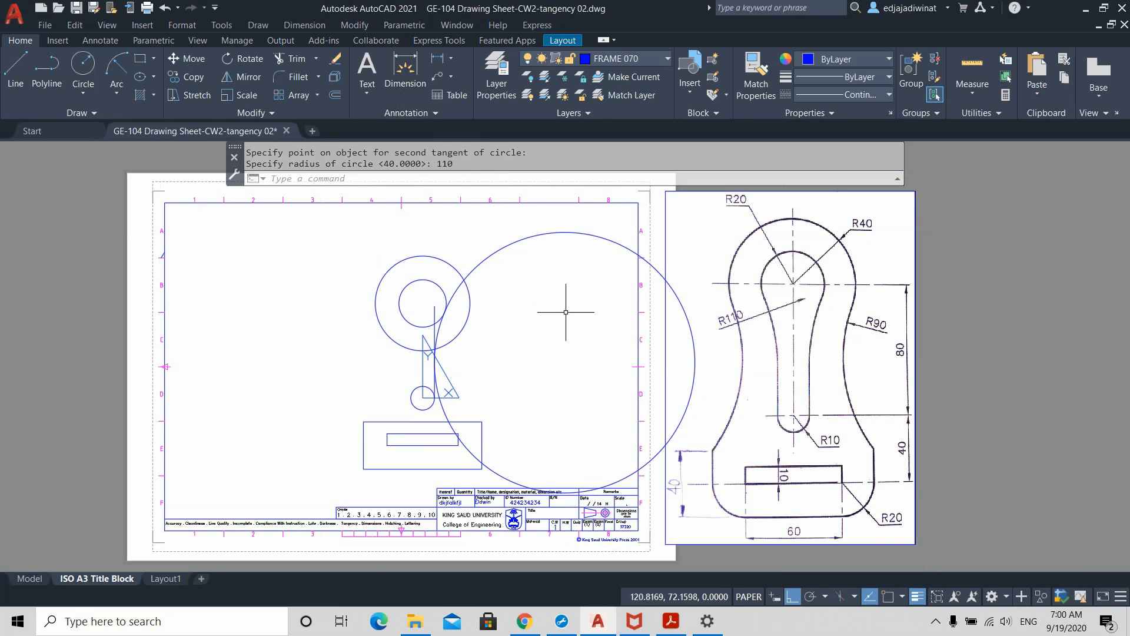
left_click(335, 59)
scroll(429, 321, "up", 4)
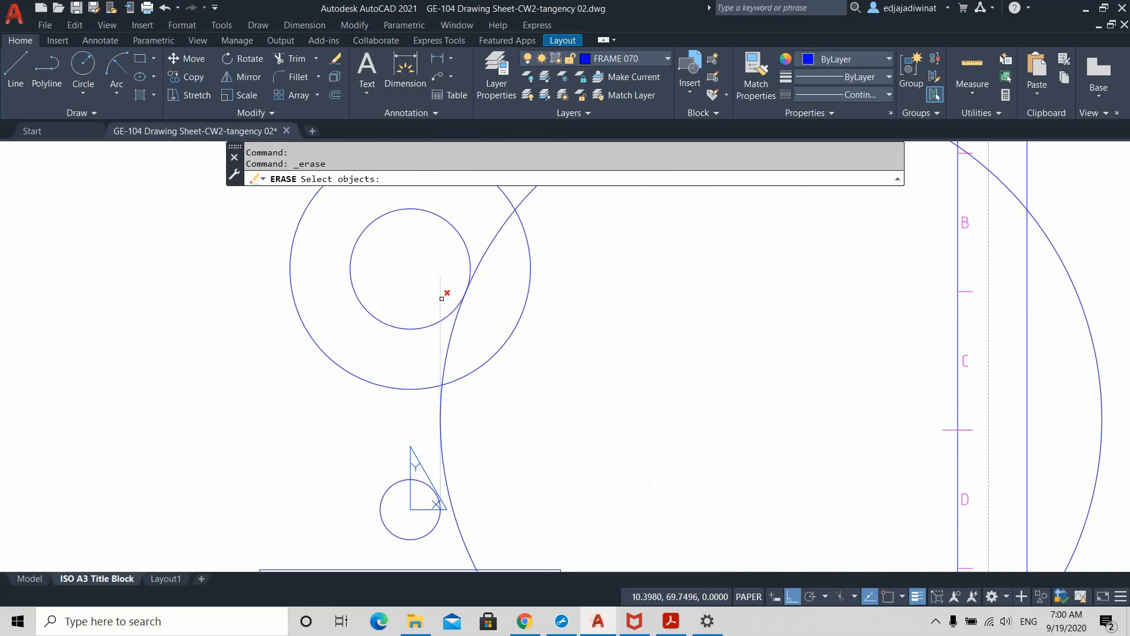
left_click(443, 294)
left_click(452, 285)
left_click(449, 285)
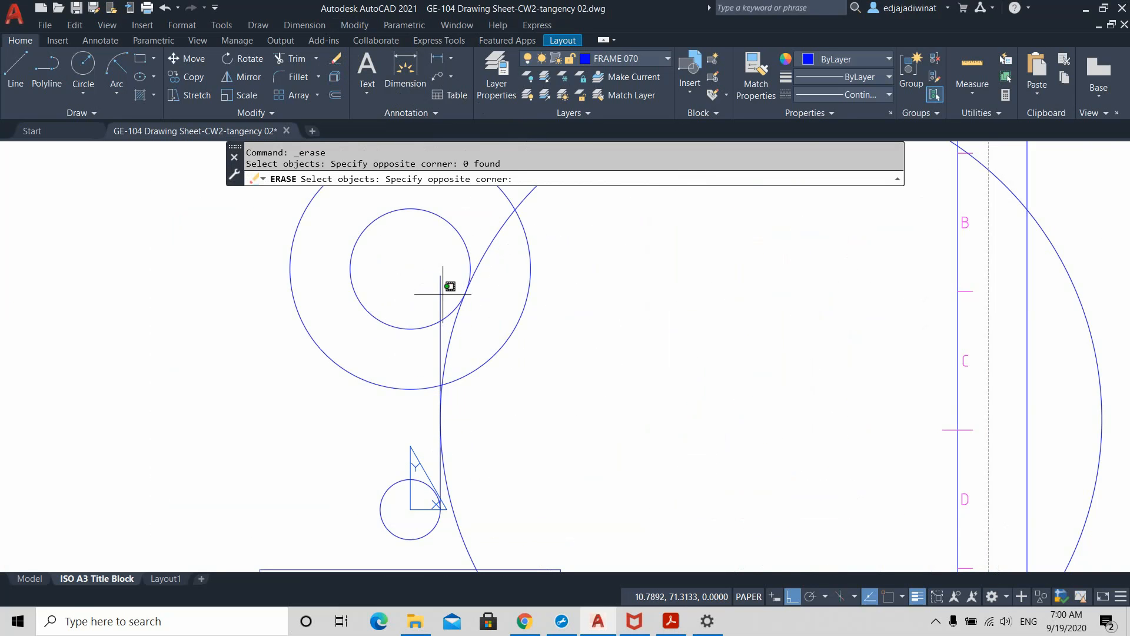
left_click(434, 287)
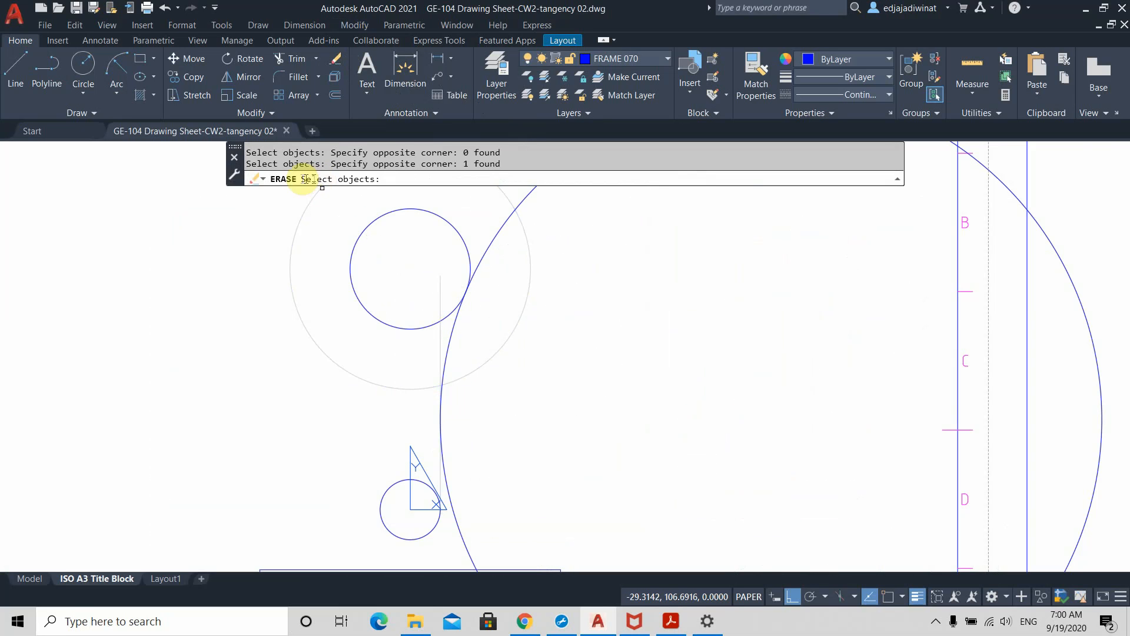
key("Escape")
key("Escape")
- Try to trim the upper part of the slot's vertical line, from inside the radius 20 circle down to the radius 110 circle
left_click(293, 61)
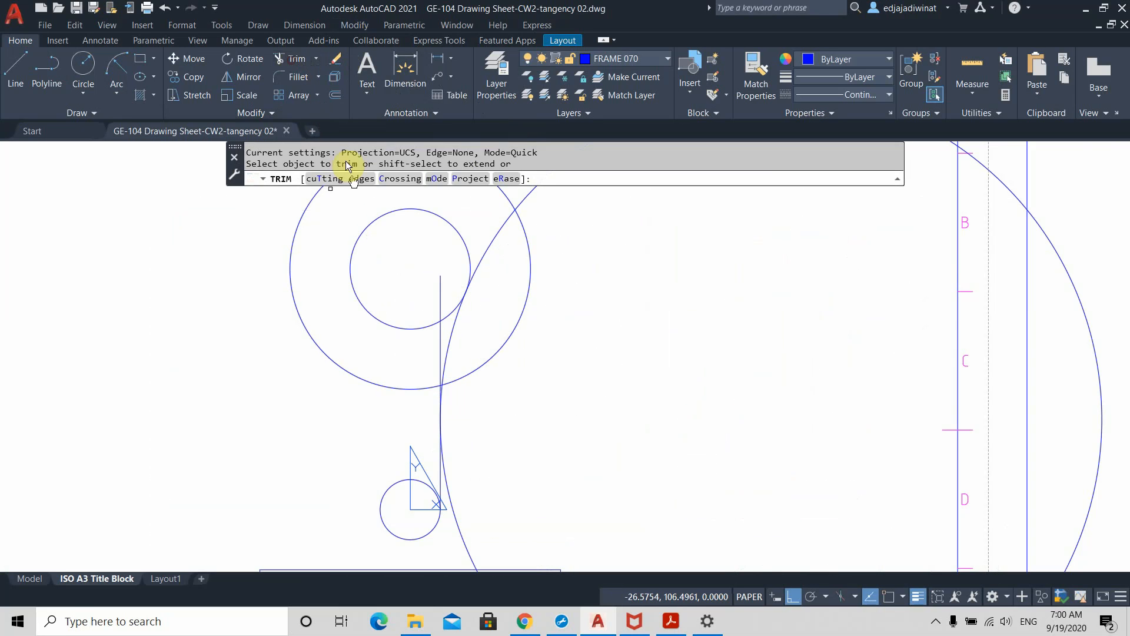
left_click(441, 291)
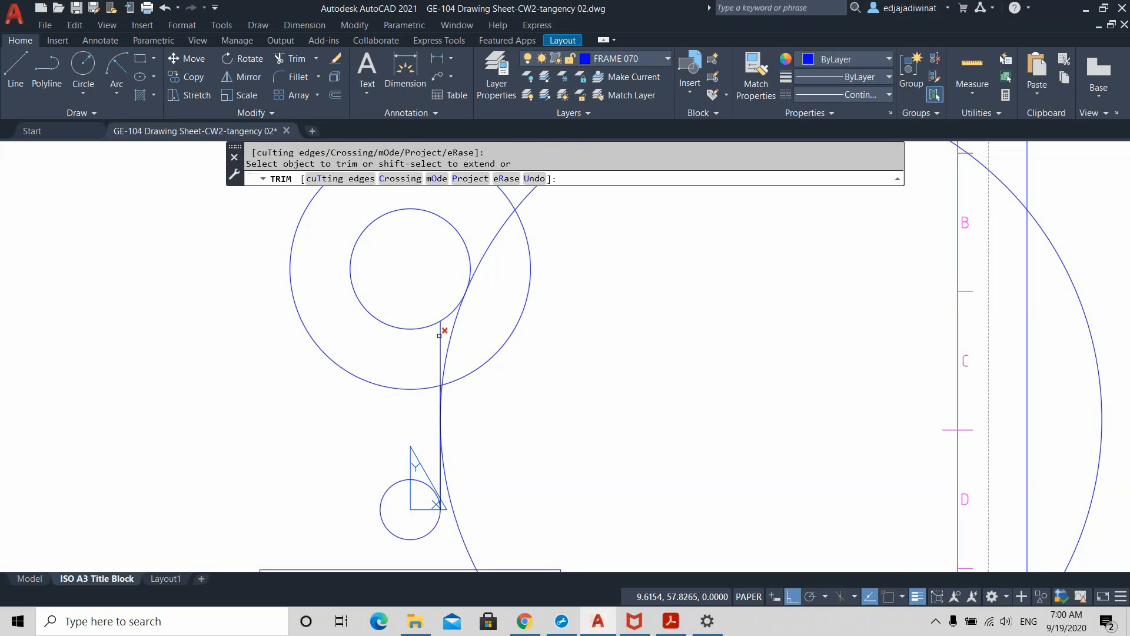
left_click(440, 335)
scroll(481, 362, "up", 2)
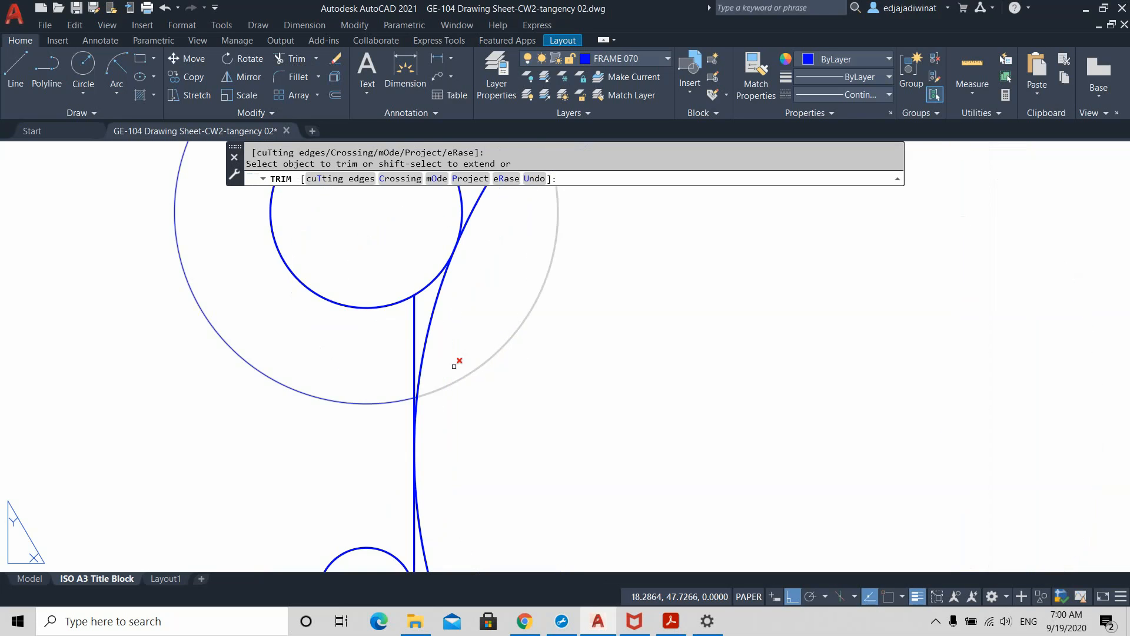
left_click(414, 332)
scroll(424, 390, "up", 5)
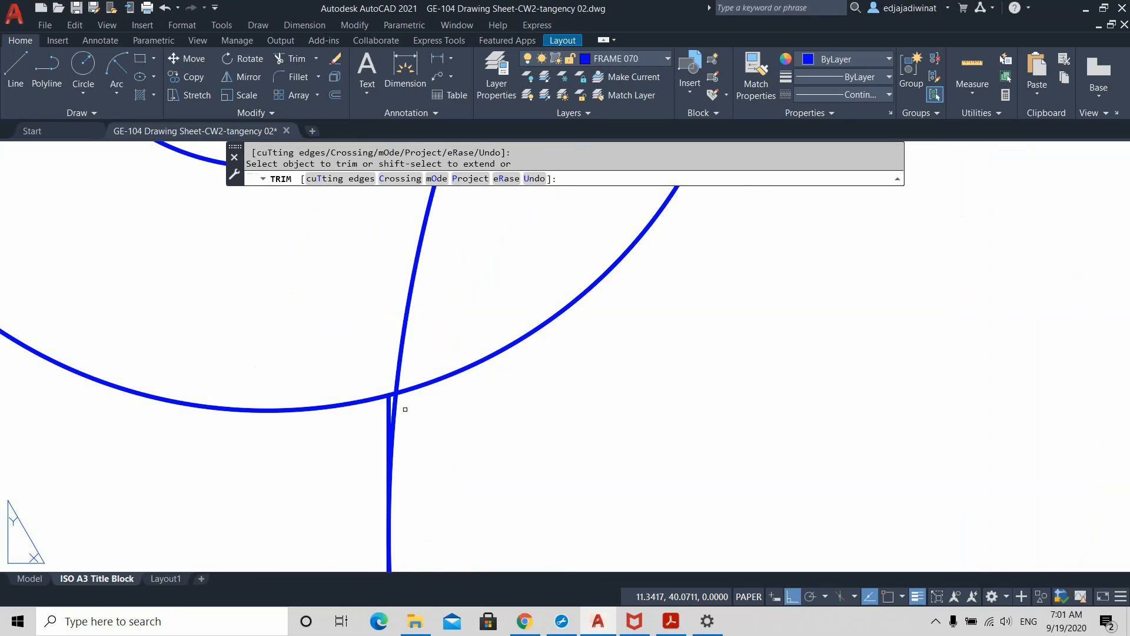
scroll(354, 412, "up", 4)
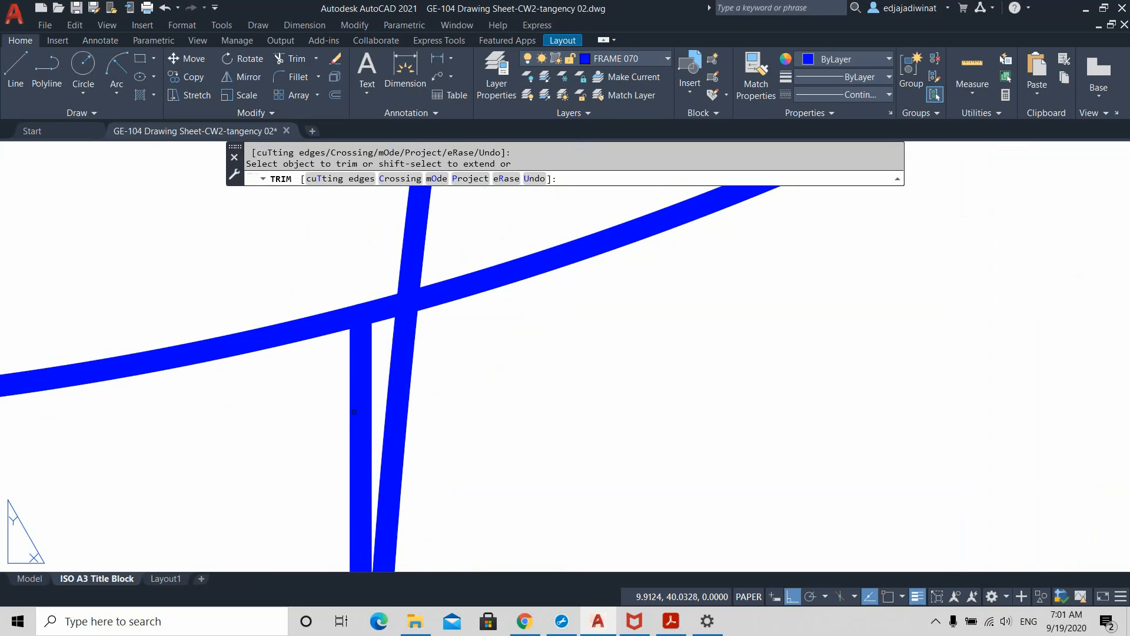
scroll(354, 412, "up", 2)
left_click(348, 412)
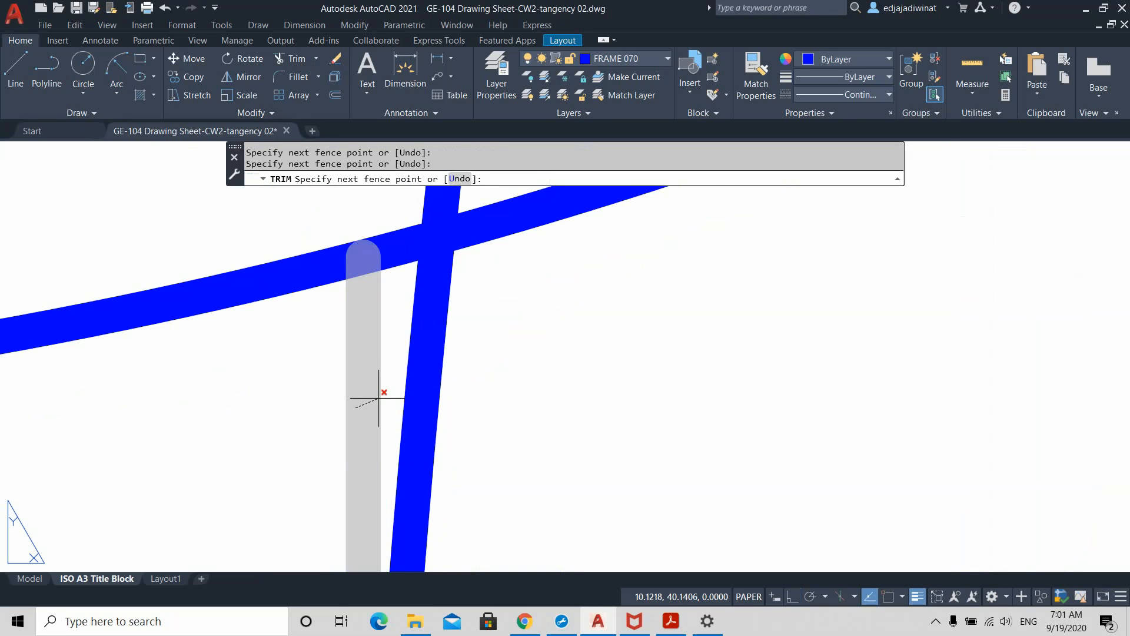
left_click(378, 395)
- Trim the radius 110 circle between the two upper circles, and undo the whole trim operation
scroll(399, 418, "down", 7)
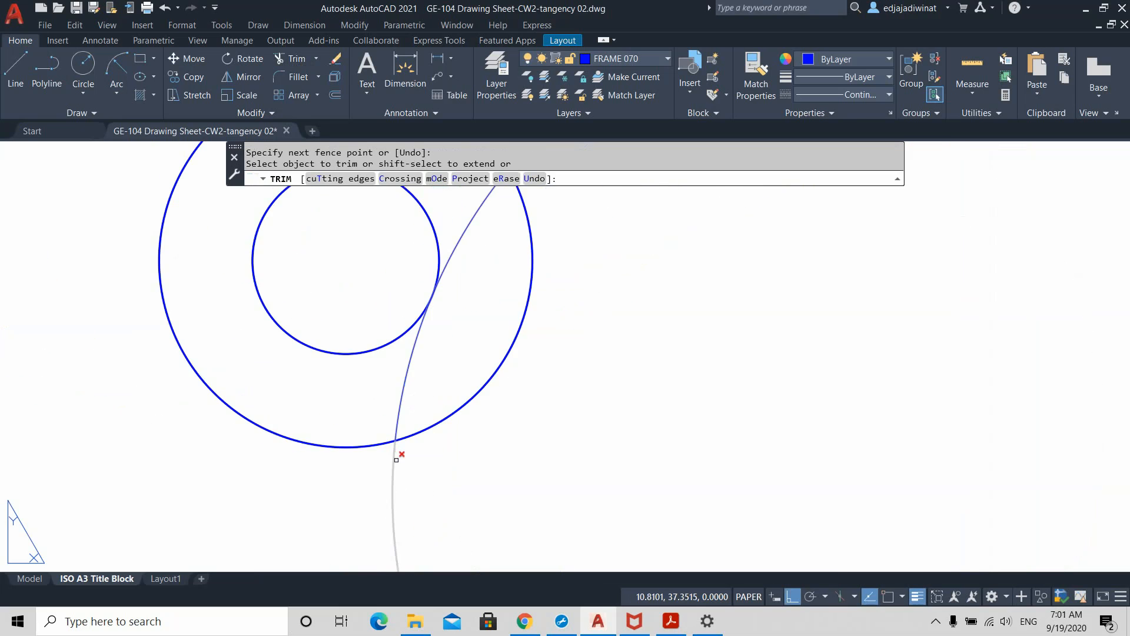
scroll(487, 487, "down", 3)
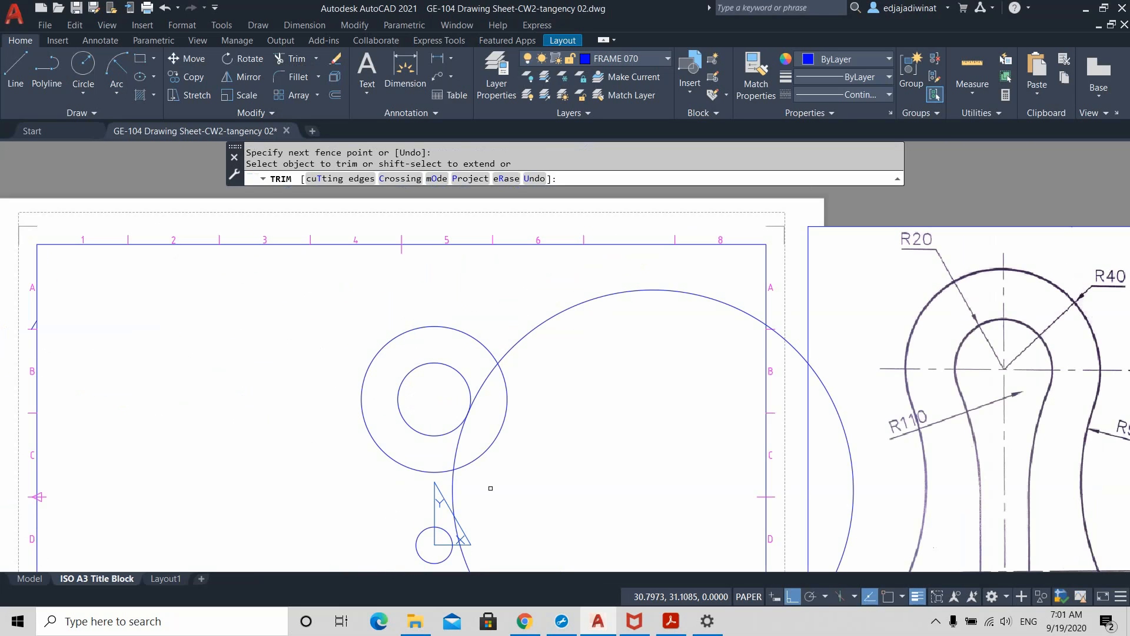
left_click(485, 386)
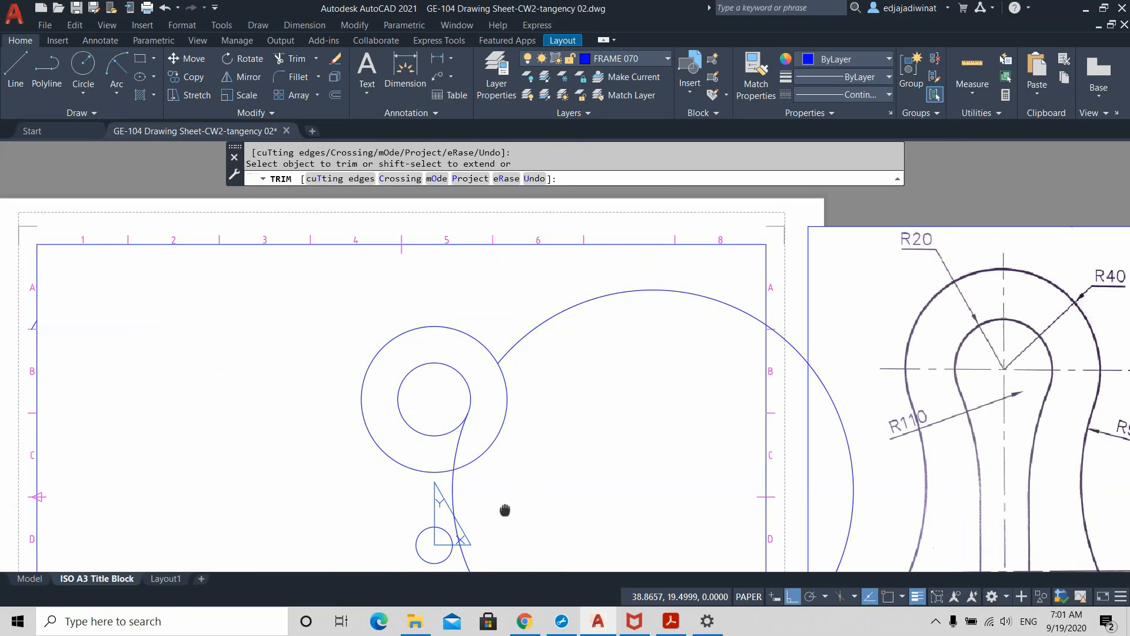
middle_click_drag(505, 510, 508, 392)
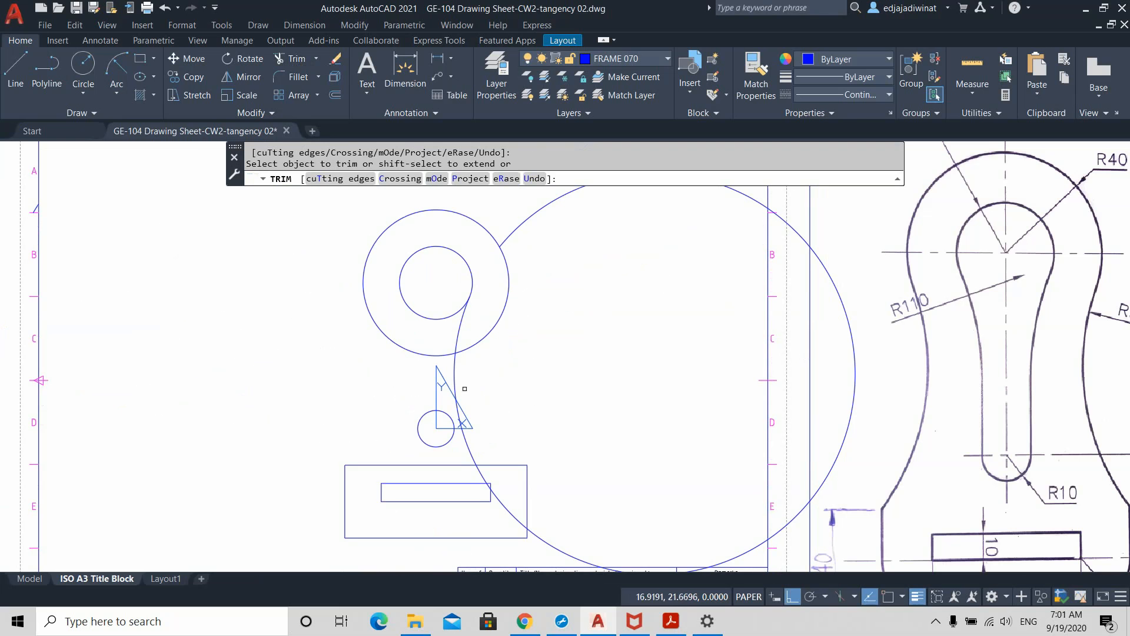
left_click(164, 7)
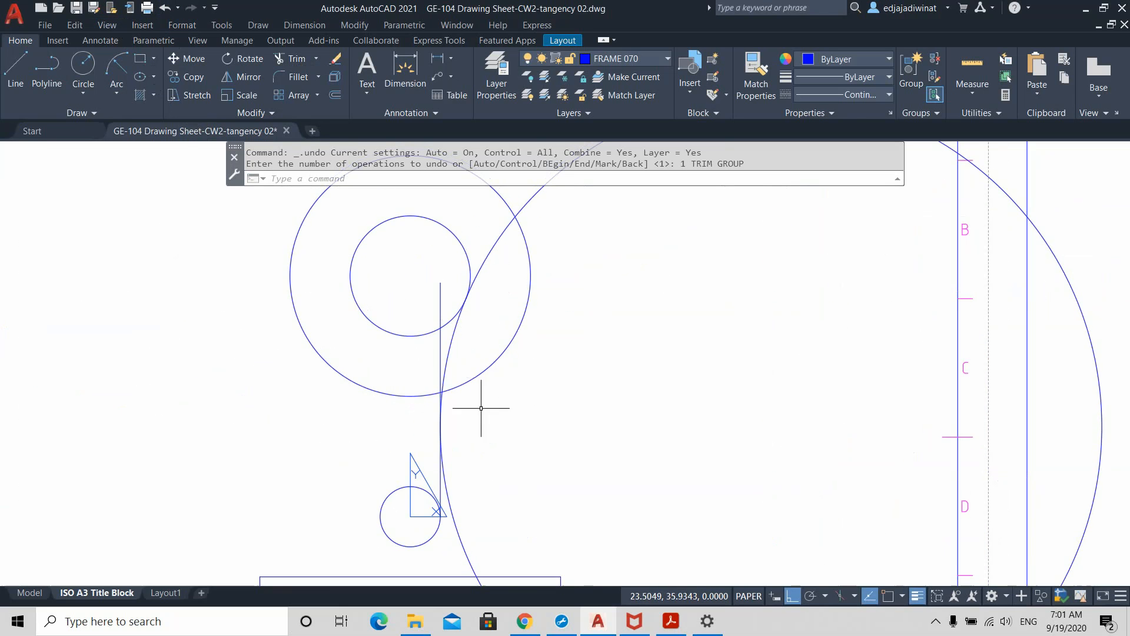
- Trim away the part of the slot's vertical line above its tangency with the radius 110 circle
scroll(455, 425, "down", 4)
scroll(455, 421, "up", 8)
scroll(456, 388, "up", 2)
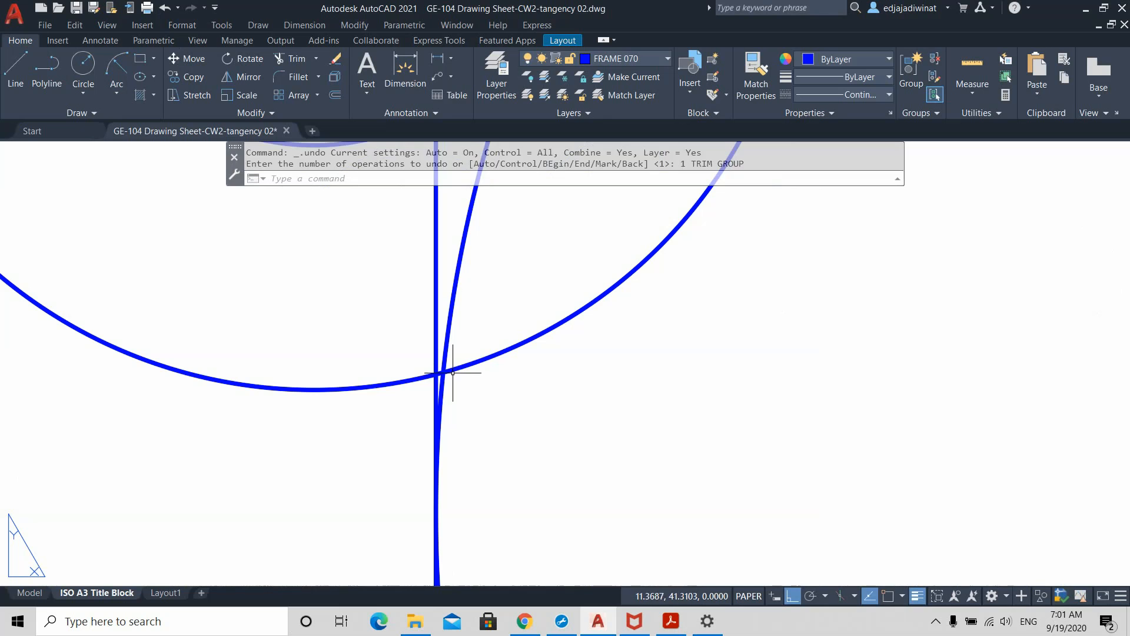
left_click(294, 59)
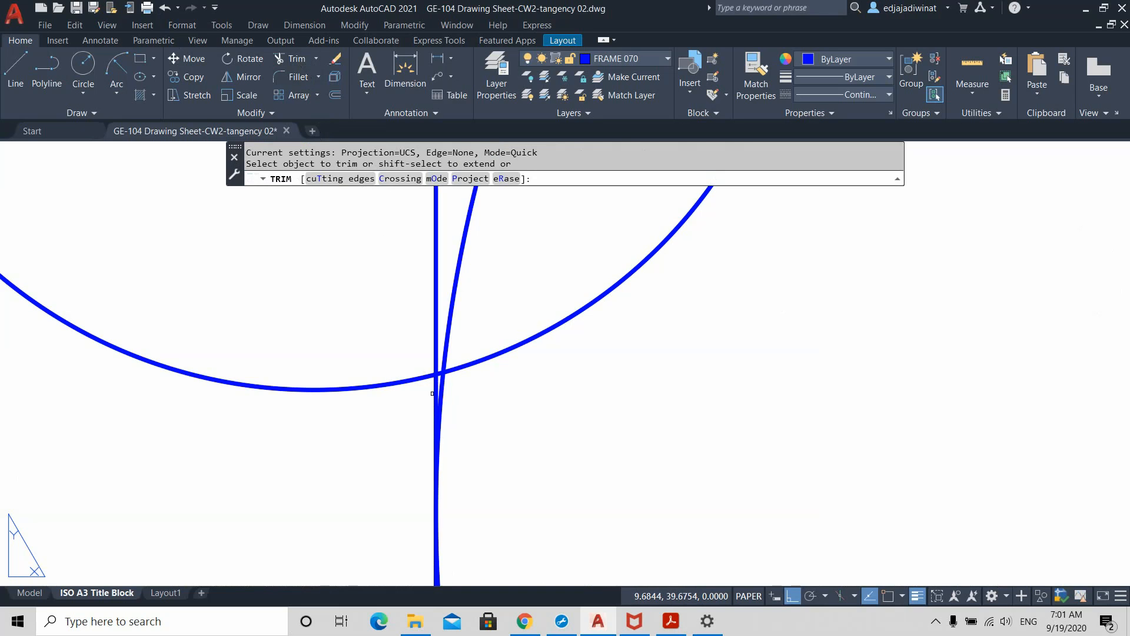
left_click(438, 390)
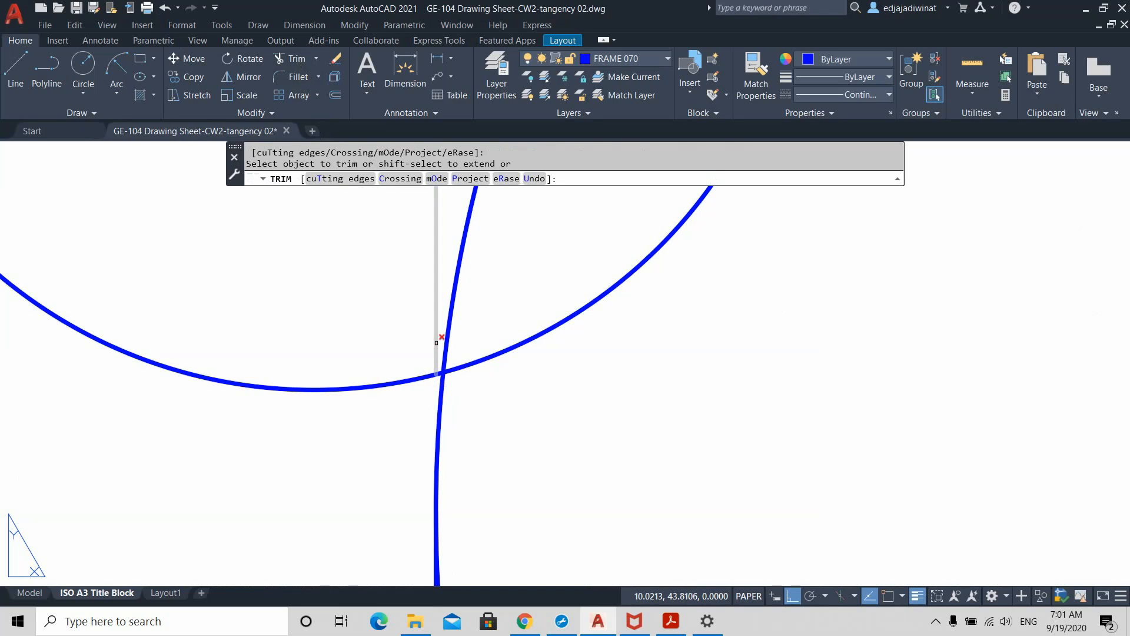
scroll(487, 421, "up", 5)
scroll(487, 421, "down", 7)
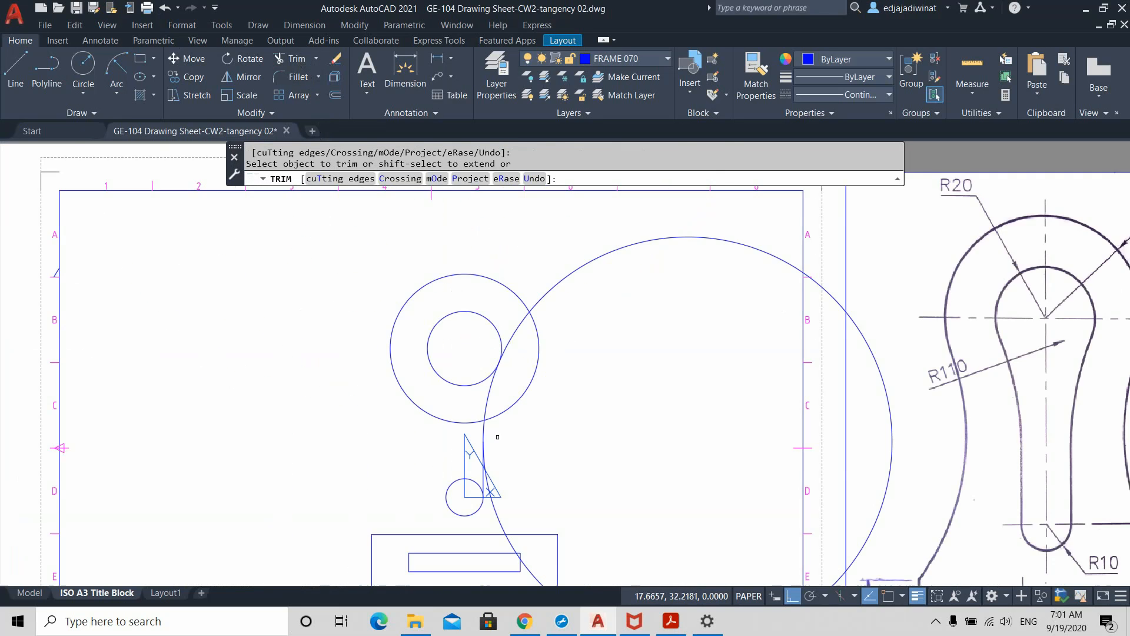
- Trim the radius 110 circle on both sides of the slot's tangent arc, up to the radius 40 circle and down to the lower rectangle
scroll(498, 494, "up", 2)
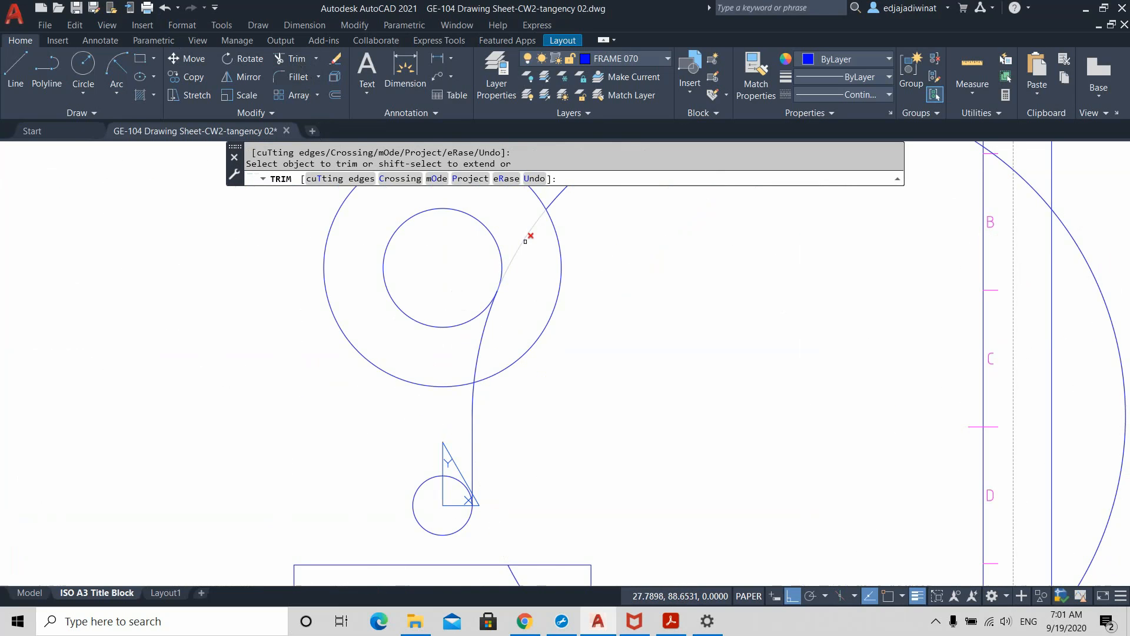
left_click(505, 286)
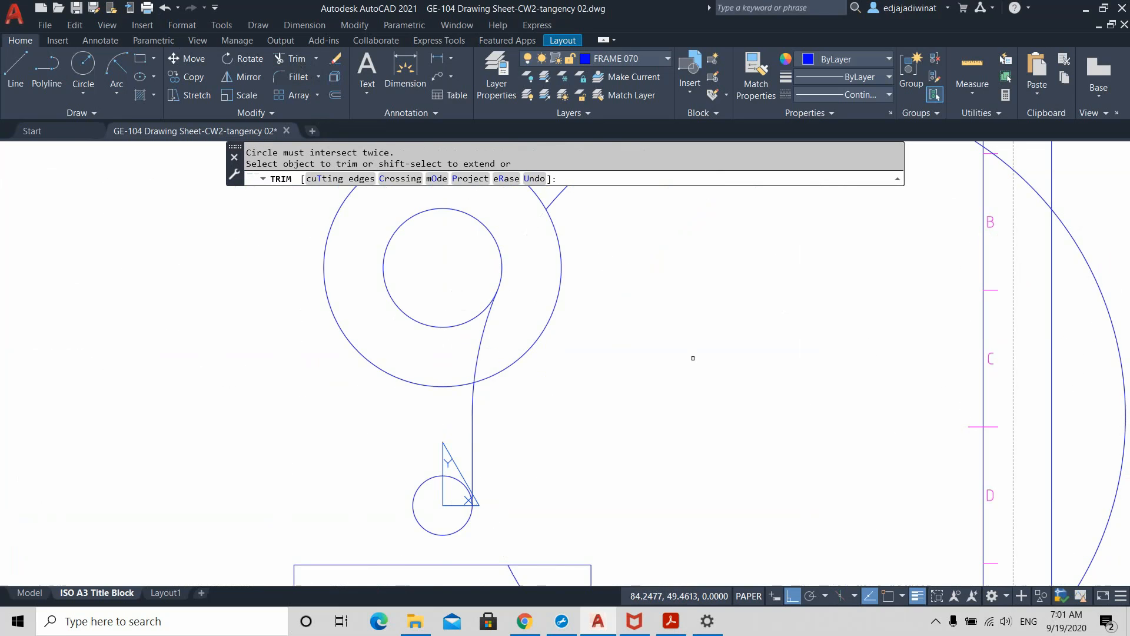
scroll(693, 357, "down", 2)
scroll(693, 358, "up", 3)
scroll(692, 357, "down", 3)
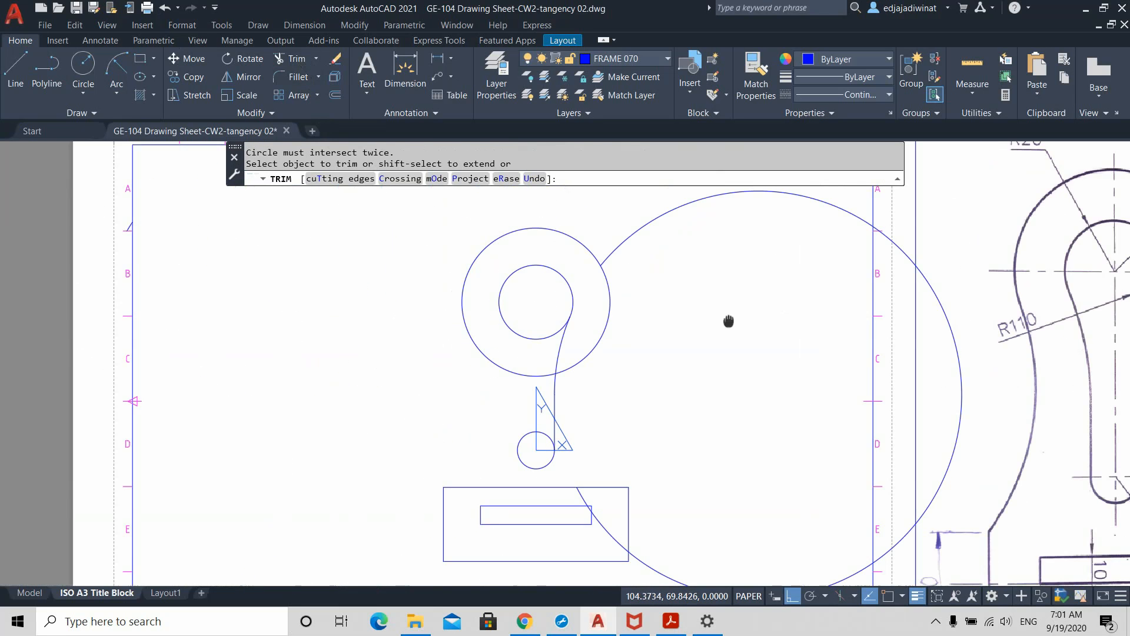
middle_click_drag(728, 321, 457, 338)
left_click(690, 371)
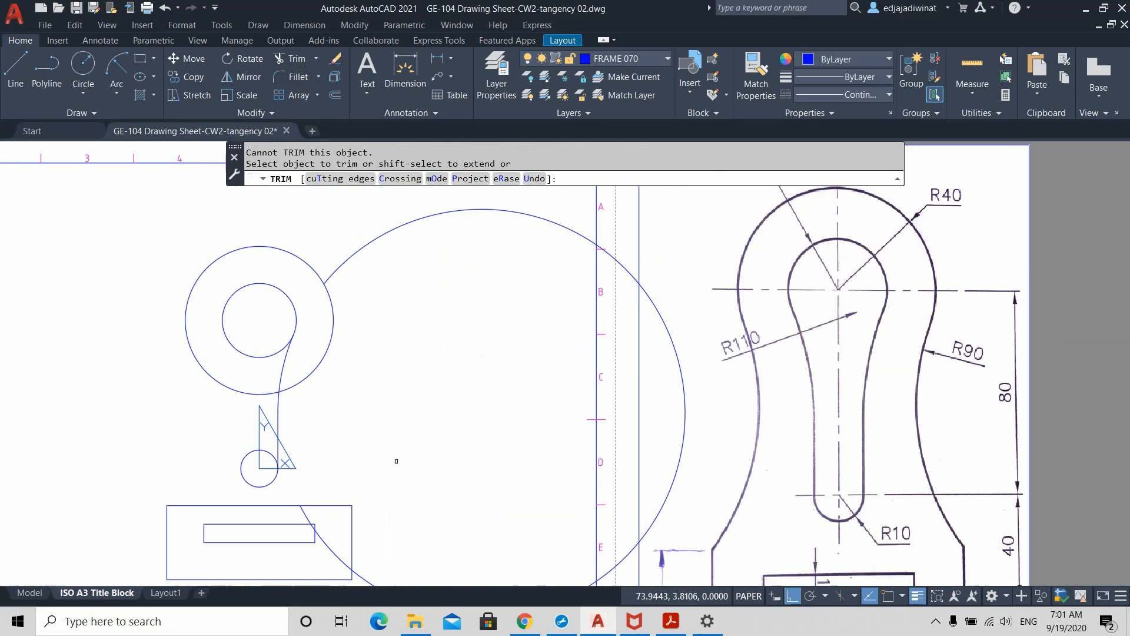
key("Escape")
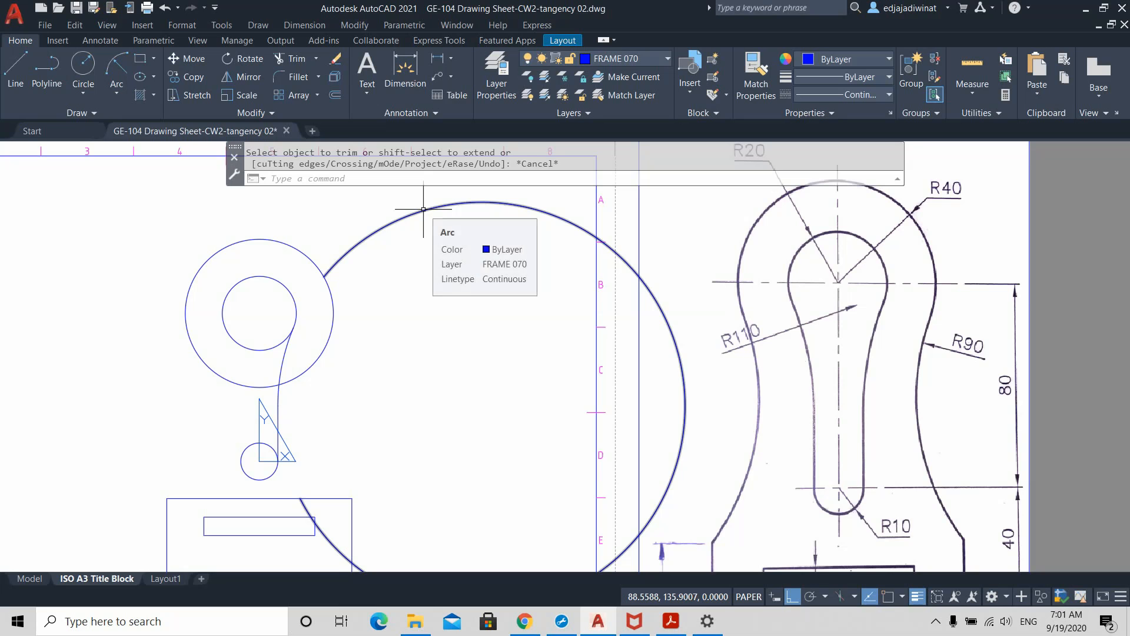
- Try to trim the leftover outer part of the radius 110 arc up to the sheet frame, and undo the trim
left_click(293, 59)
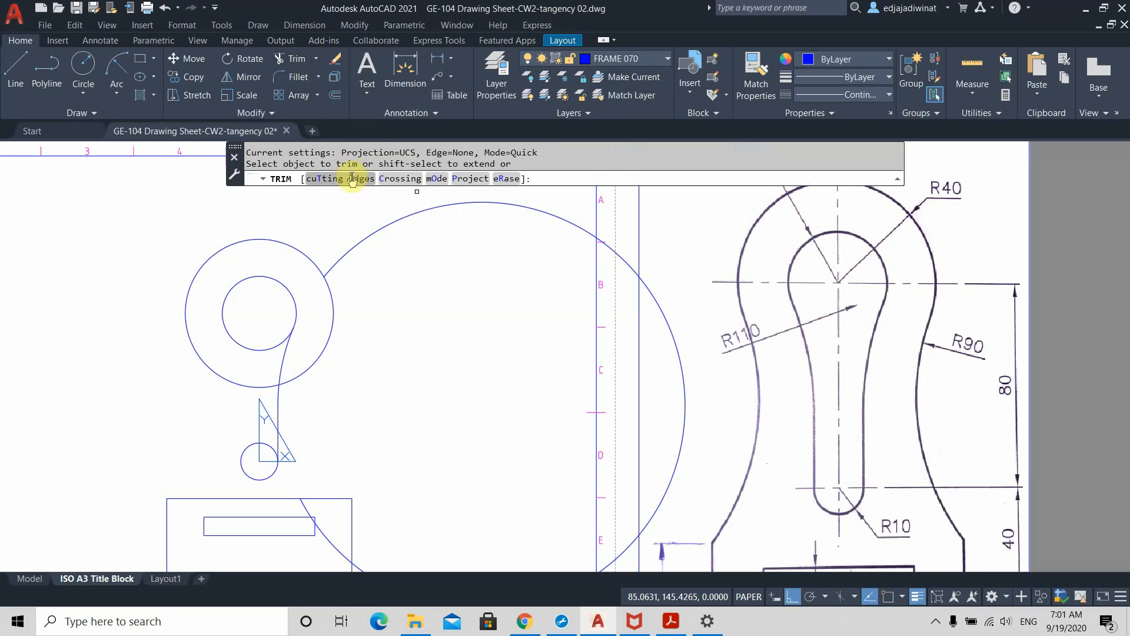
left_click(375, 232)
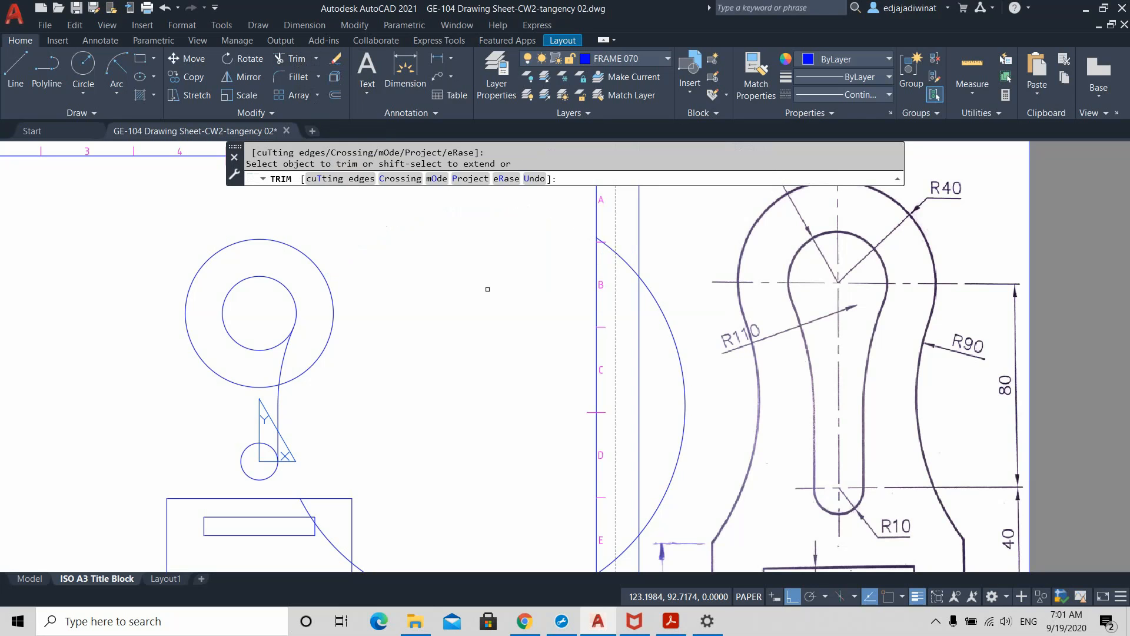
key("Escape")
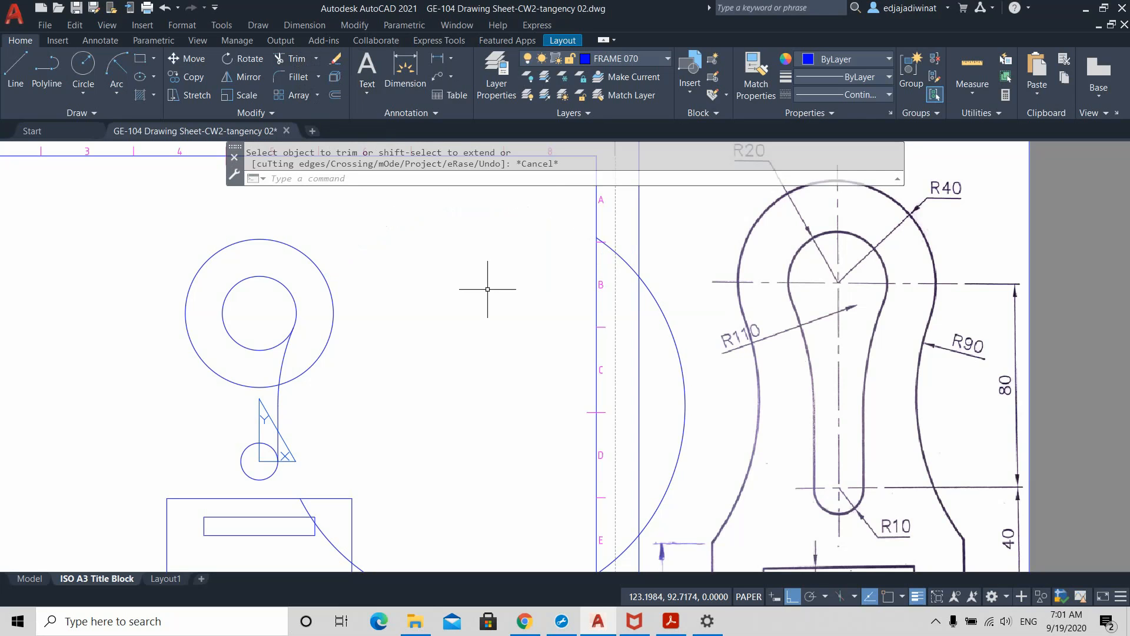
key("ctrl+z")
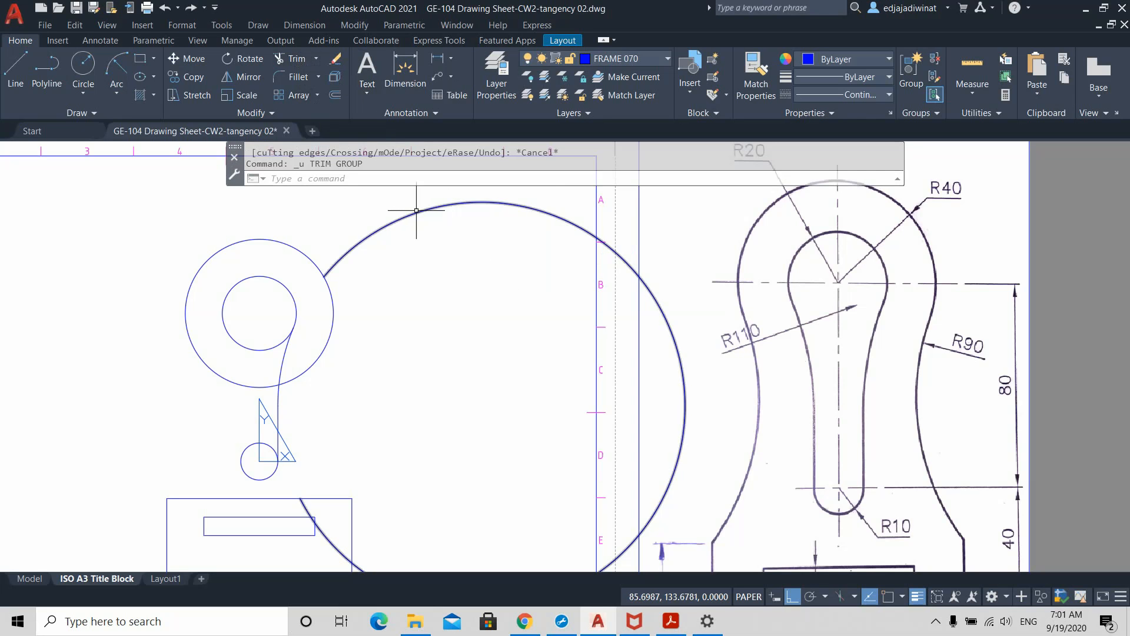
- Delete the large leftover radius 110 arc between the radius 40 circle and the lower rectangle
left_click(414, 208)
left_click(412, 216)
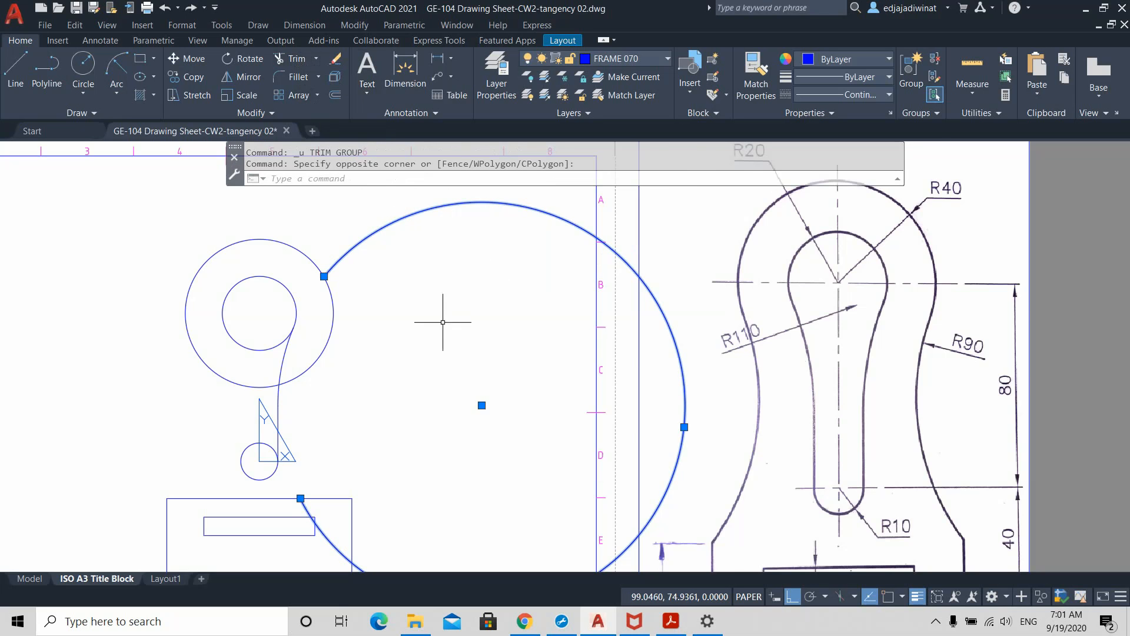
scroll(445, 341, "up", 2)
scroll(445, 342, "down", 3)
key("Delete")
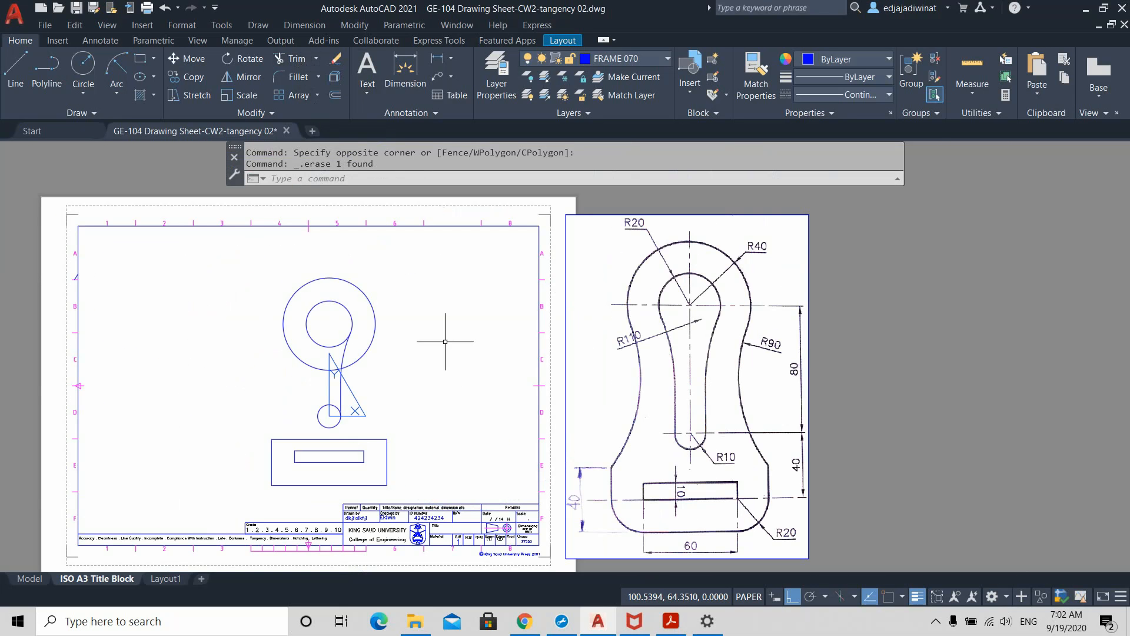
scroll(389, 374, "up", 2)
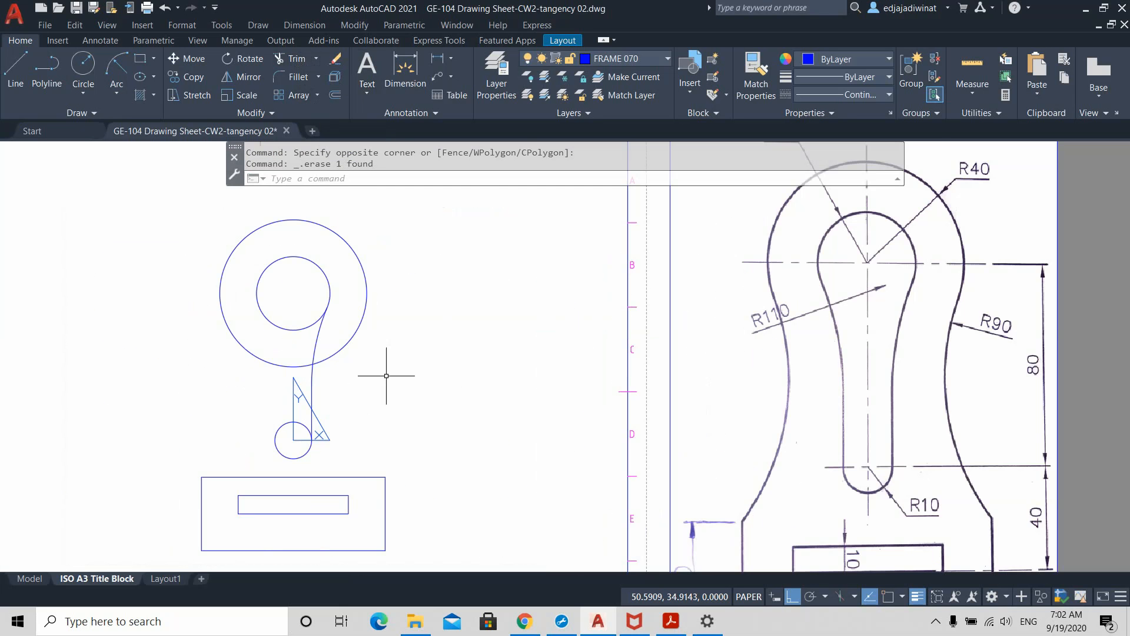
middle_click_drag(340, 405, 398, 396)
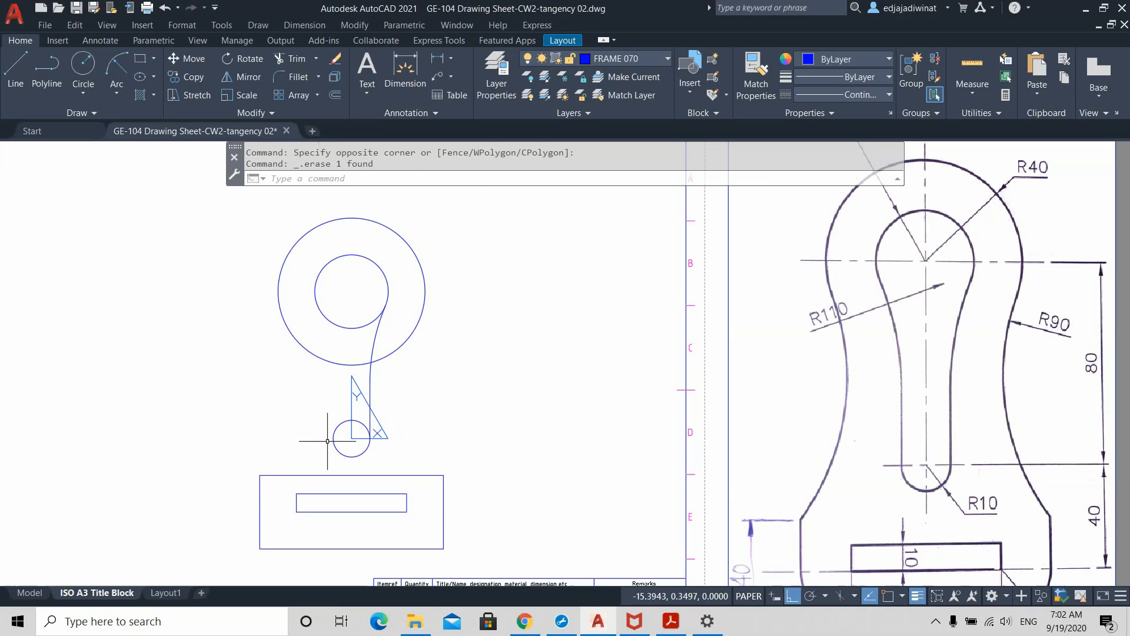
scroll(332, 439, "up", 2)
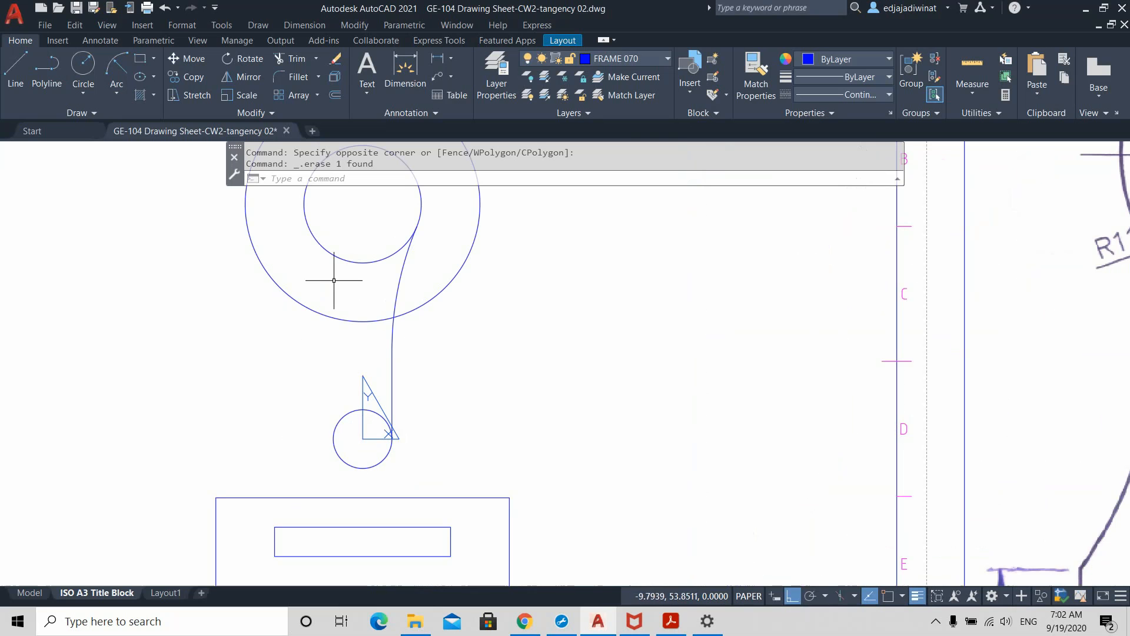
left_click(282, 179)
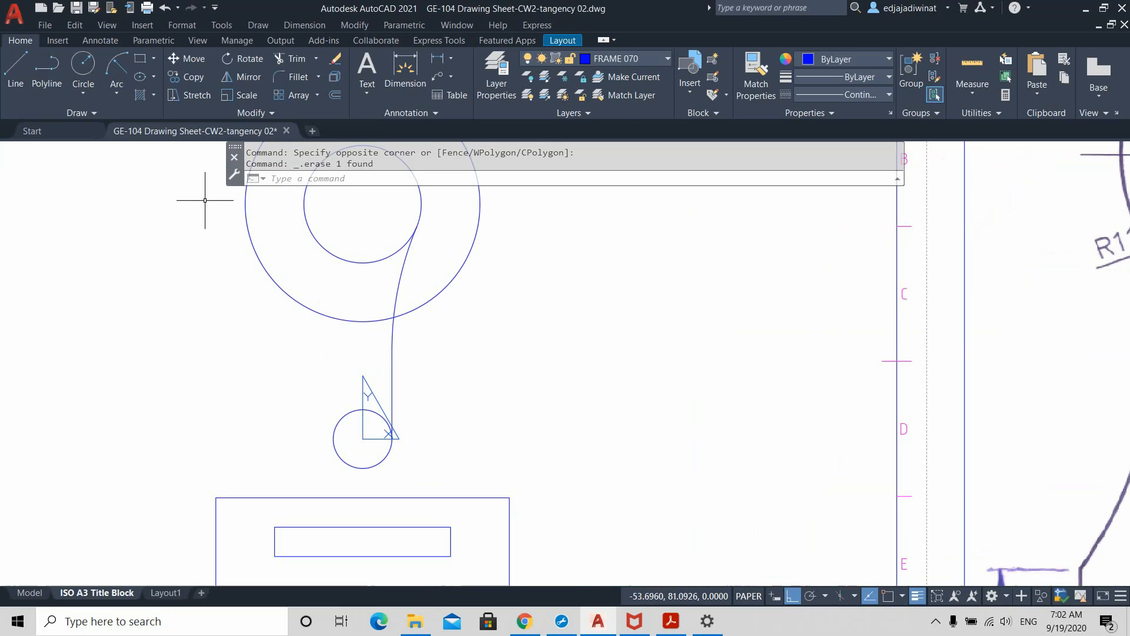
scroll(497, 335, "up", 2)
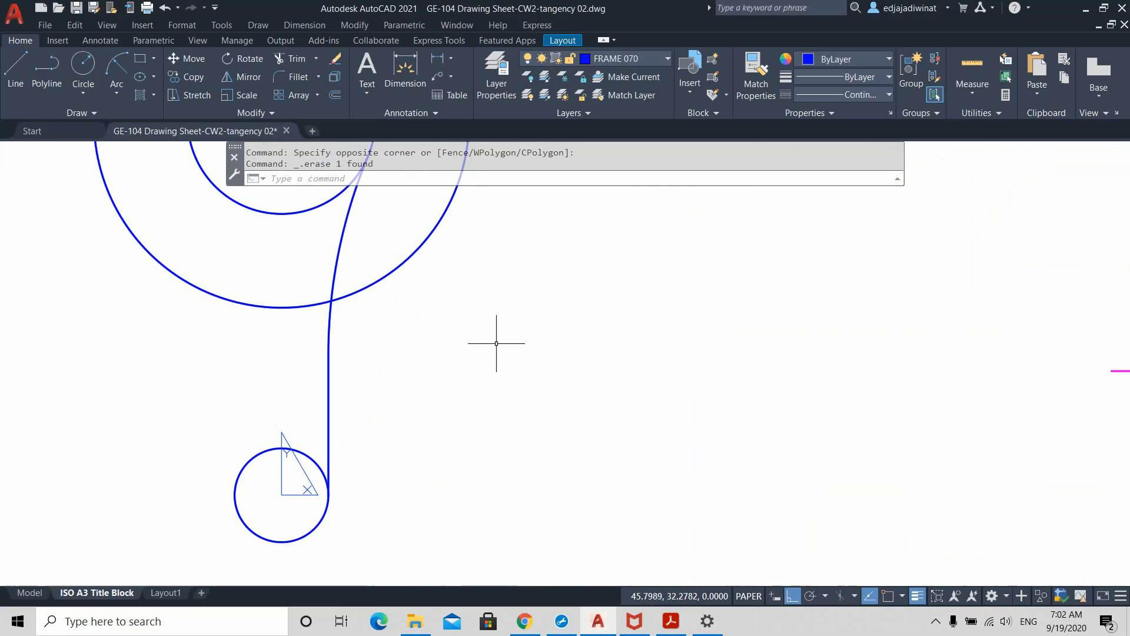
scroll(506, 332, "down", 4)
mouse_move(545, 245)
middle_mouse_down()
mouse_move(532, 306)
mouse_move(475, 297)
mouse_move(462, 283)
mouse_move(496, 277)
middle_mouse_up()
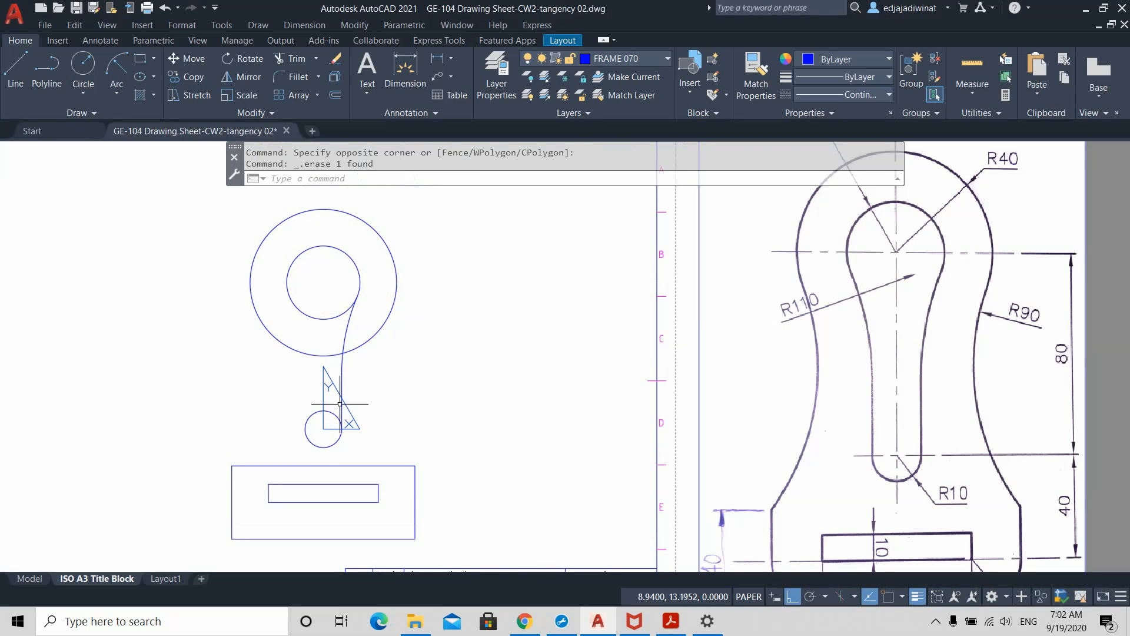
left_click(341, 392)
left_click(346, 352)
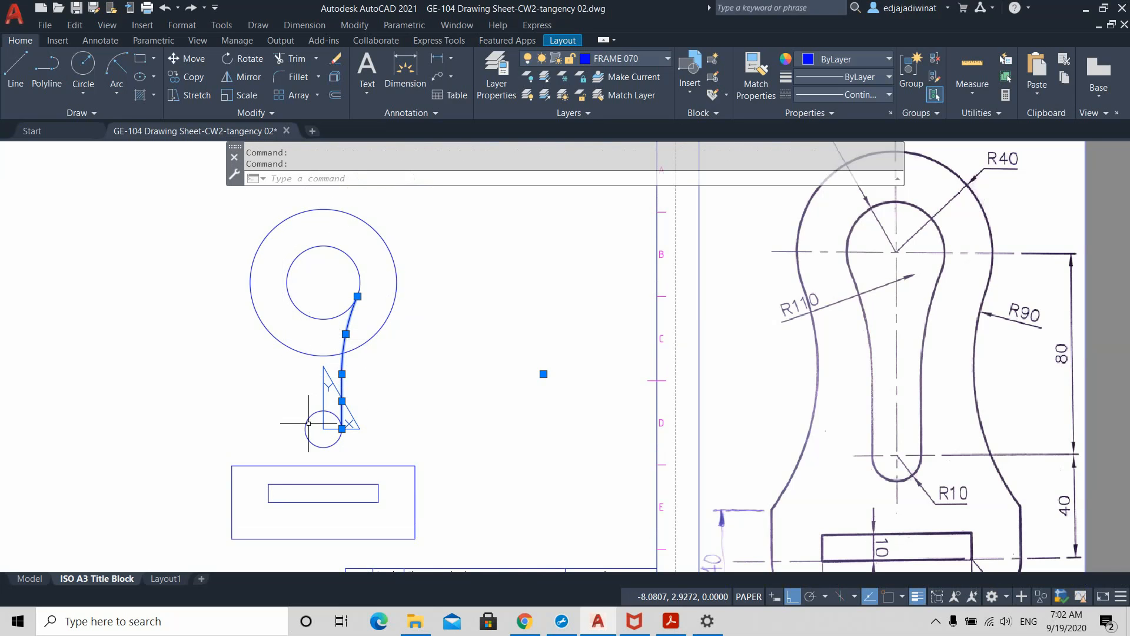
key("Escape")
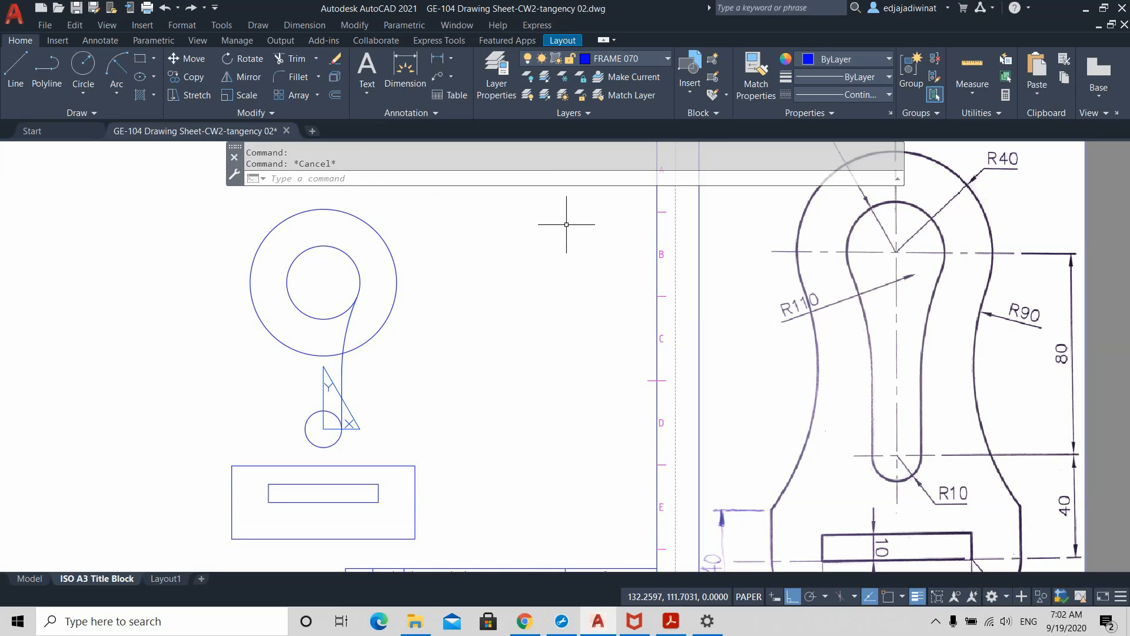
- Mirror the slot's tangent arc and vertical line about the vertical axis through the circles with object snap on, keeping the source objects
left_click(244, 79)
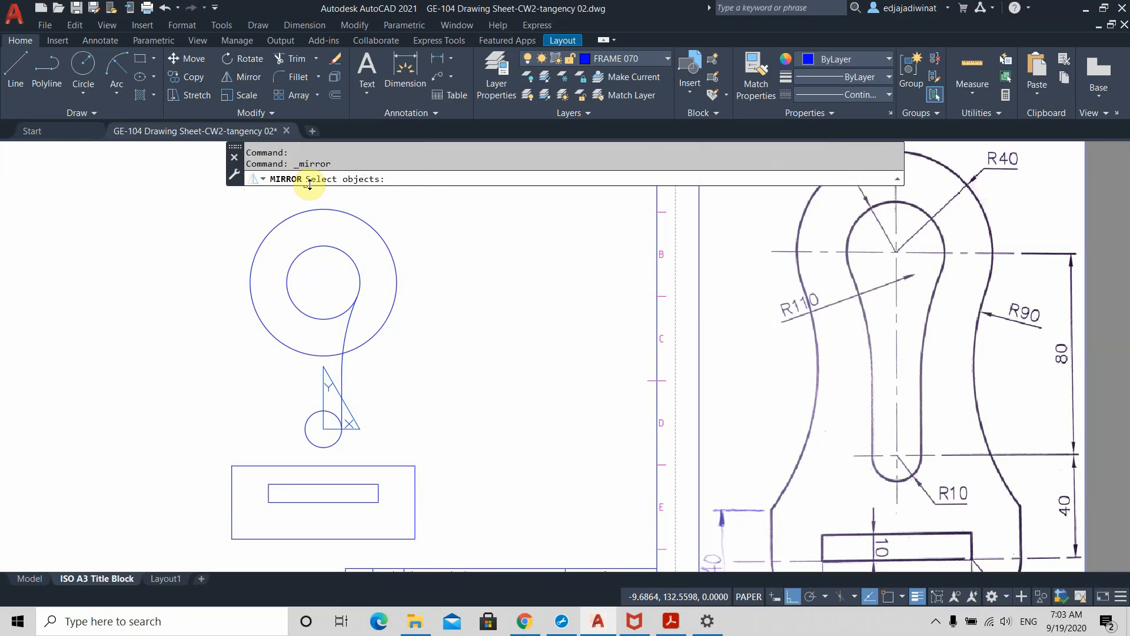
left_click(347, 325)
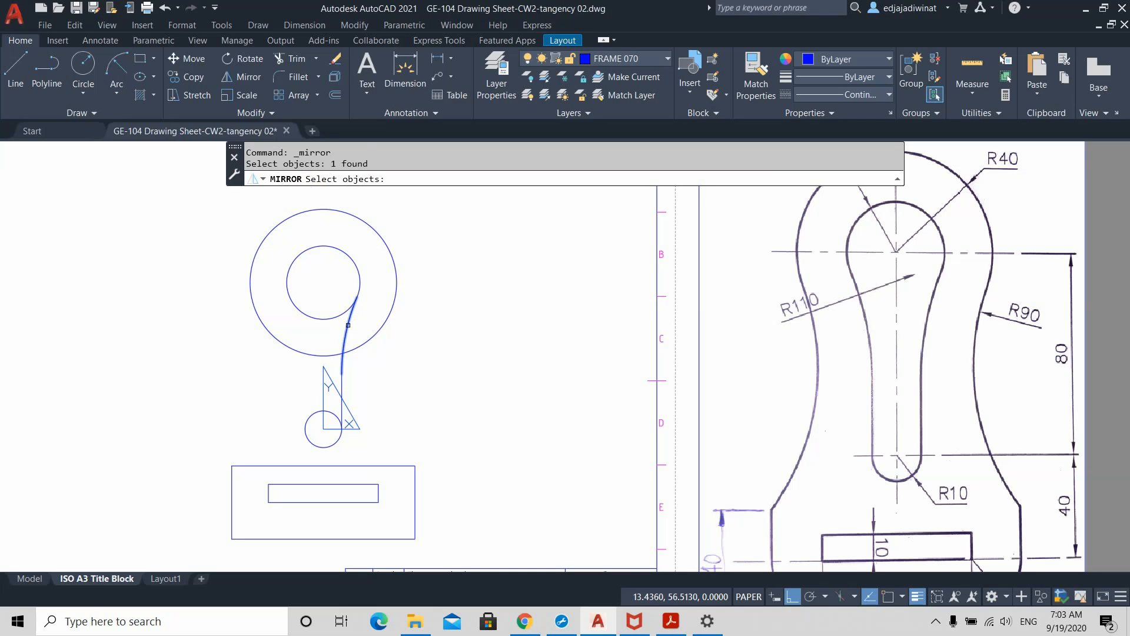
left_click(345, 373)
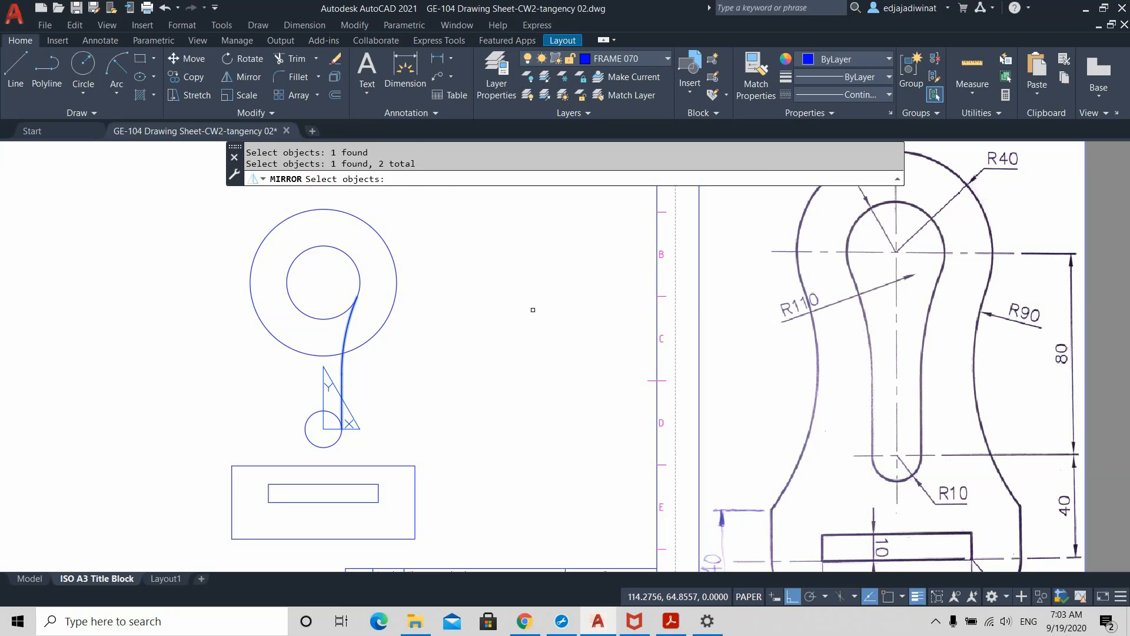
key("Return")
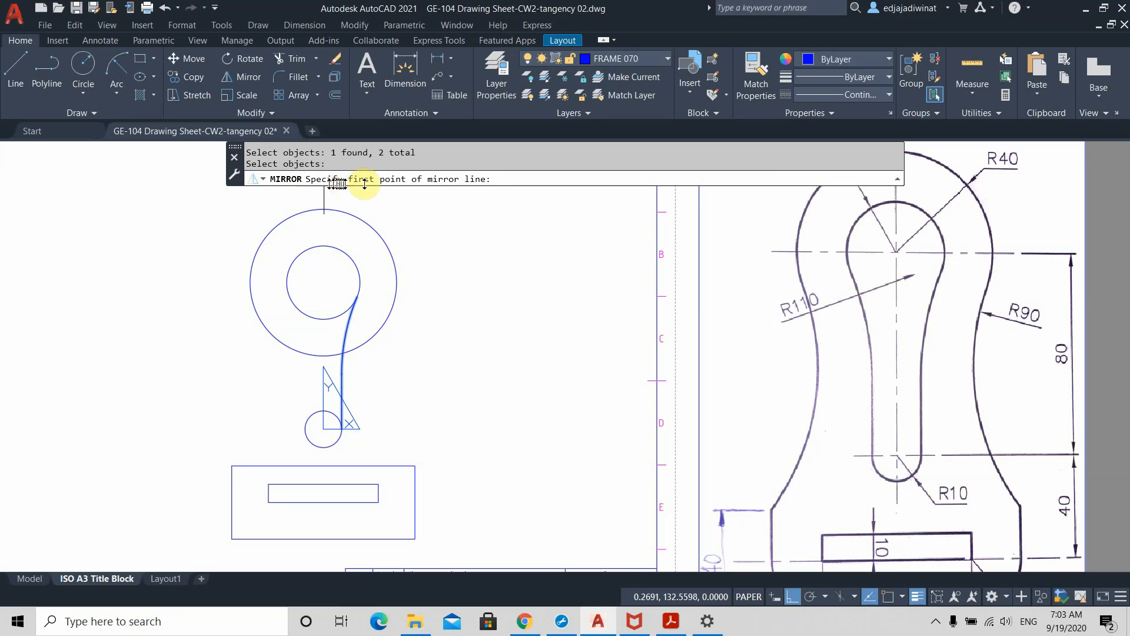
scroll(456, 327, "up", 1)
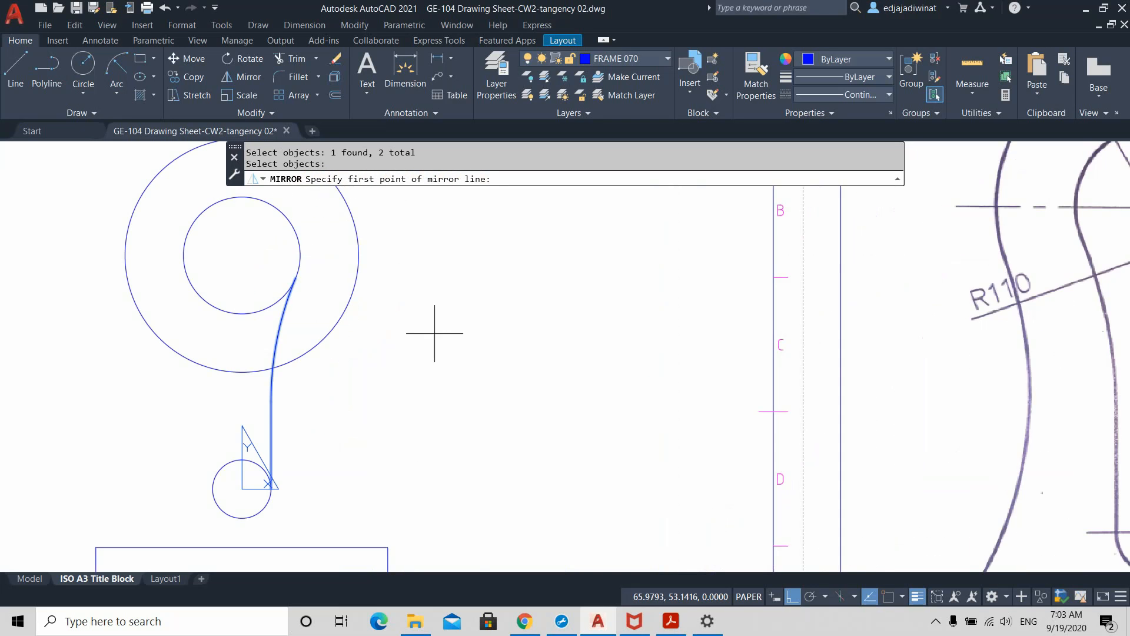
scroll(424, 333, "up", 1)
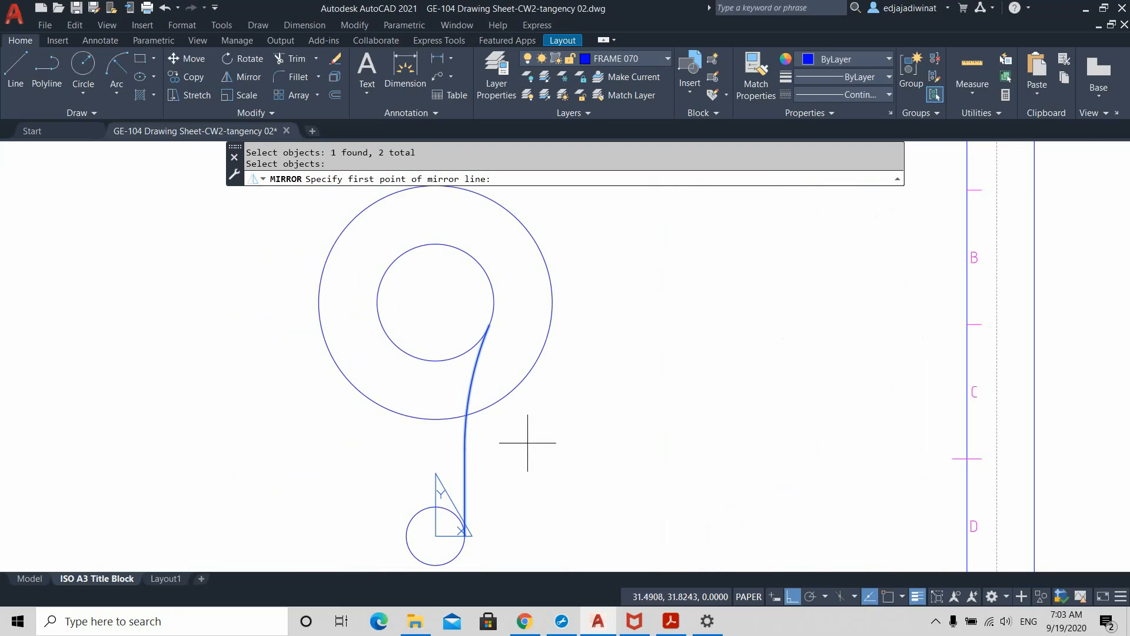
middle_click_drag(568, 418, 574, 377)
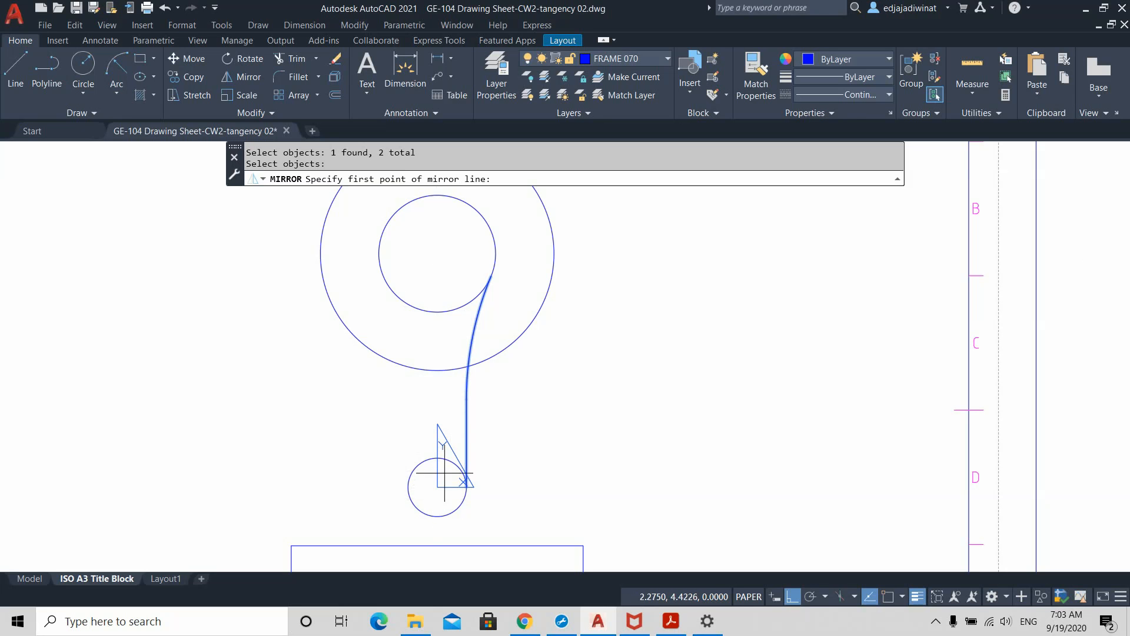
left_click(890, 598)
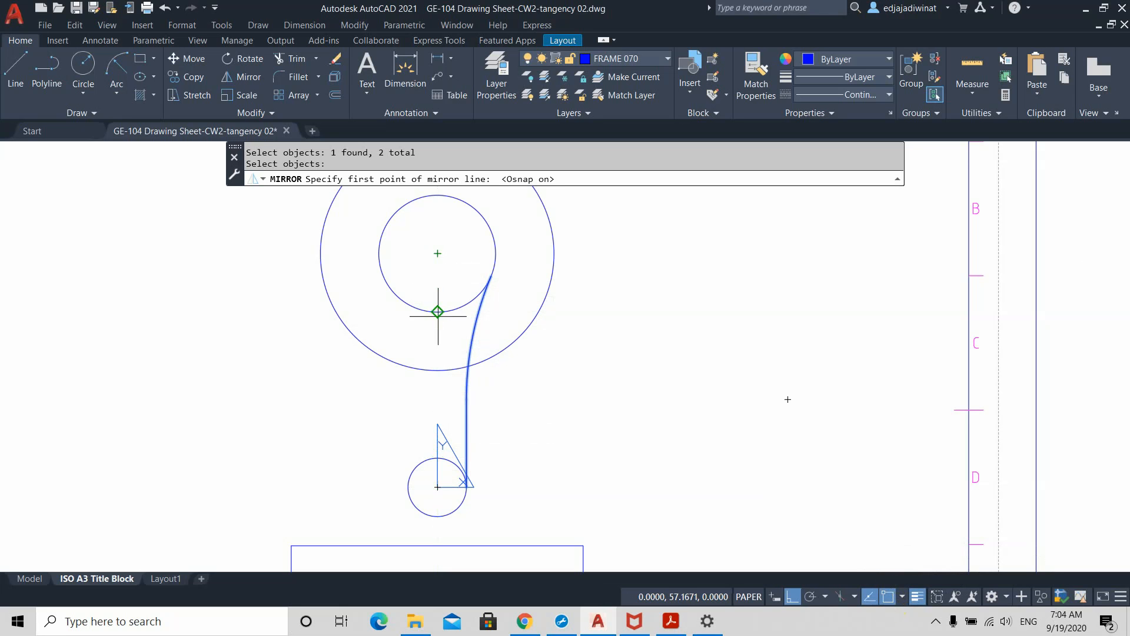
scroll(433, 439, "down", 2)
scroll(432, 440, "up", 2)
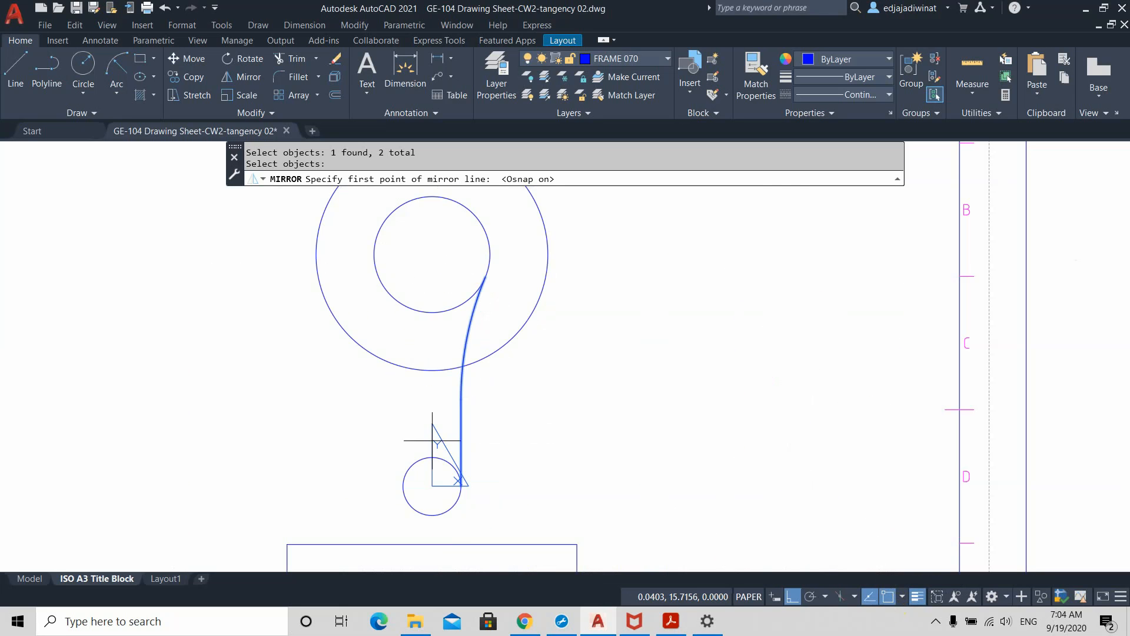
left_click(432, 312)
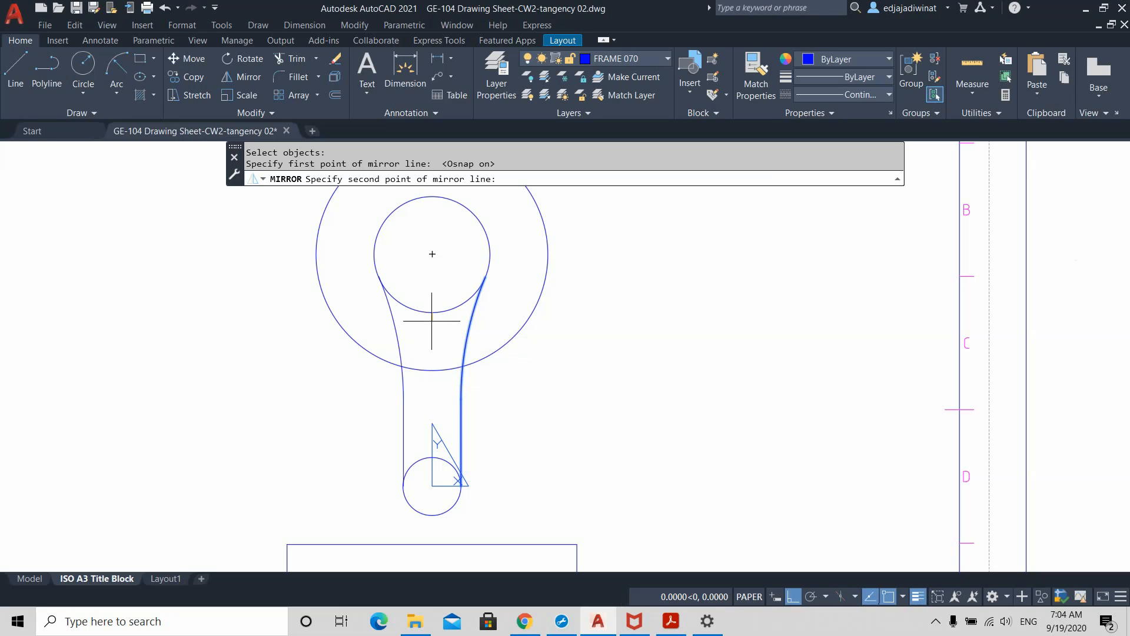
left_click(432, 370)
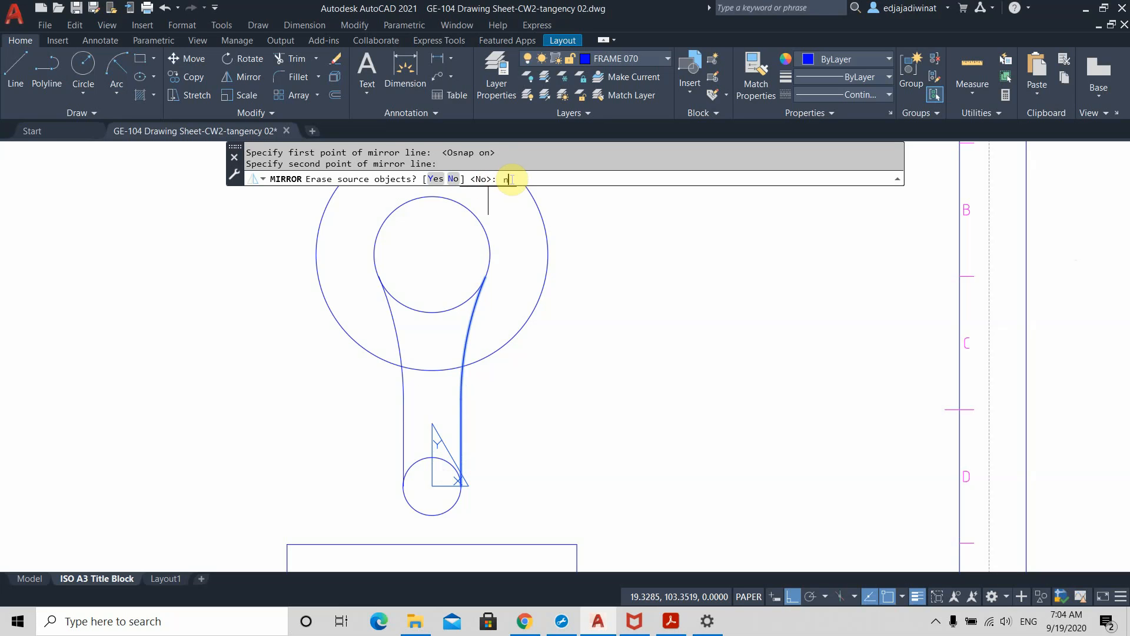
key("Return")
- Examine the plate against the reference drawing, including the lower rectangle's upper right corner where the outer R90 side ends
scroll(616, 347, "up", 1)
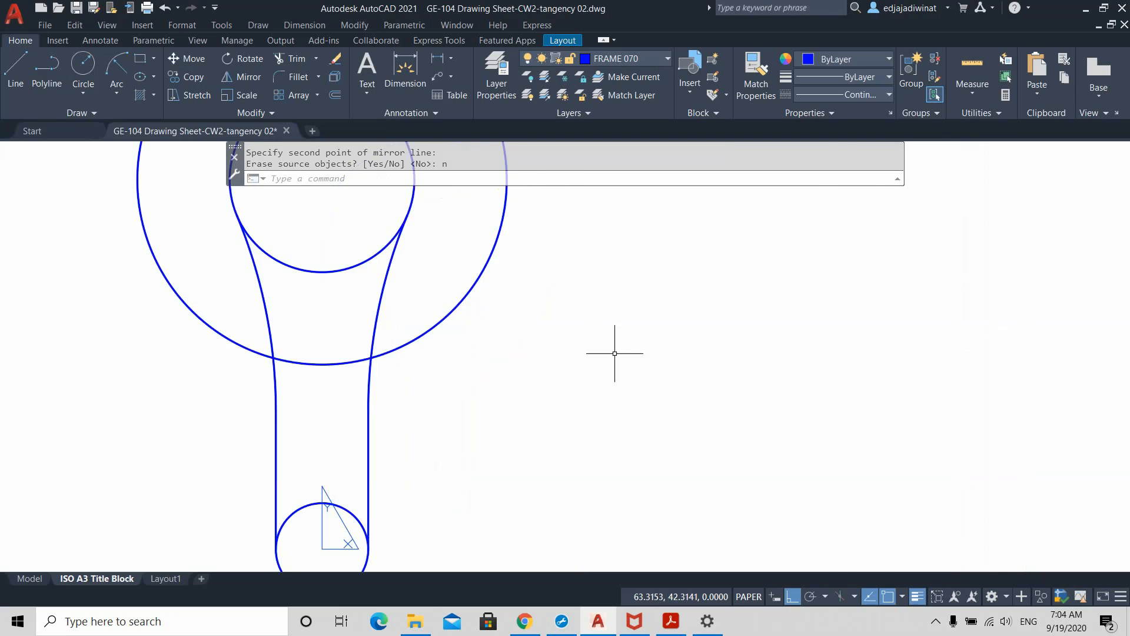
scroll(651, 323, "down", 3)
scroll(618, 343, "down", 3)
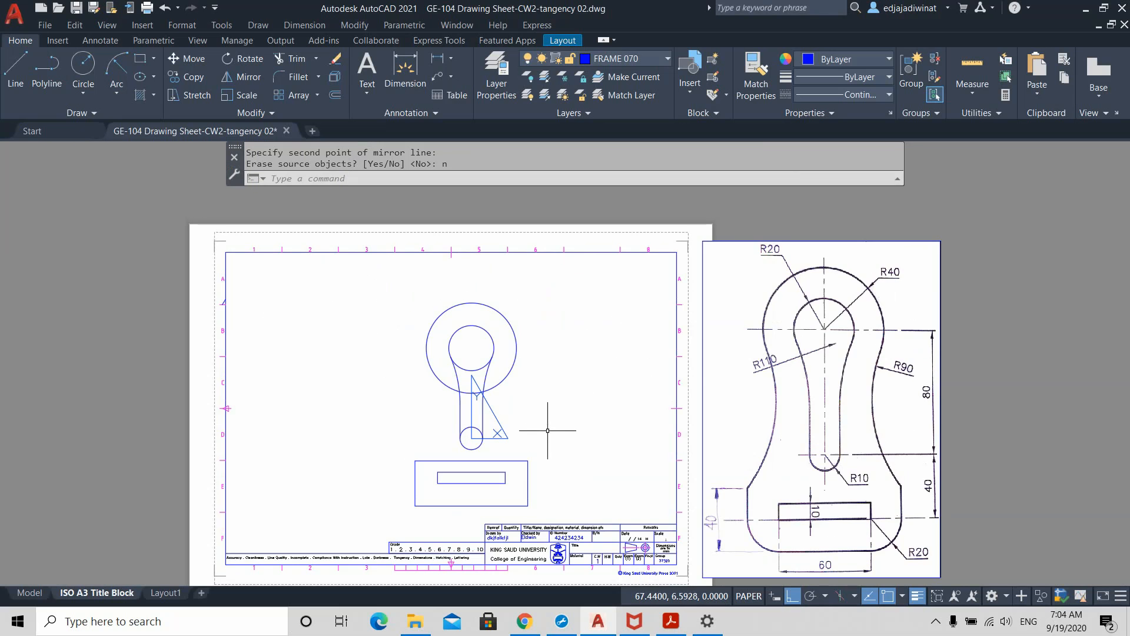
scroll(550, 433, "down", 2)
scroll(547, 430, "up", 4)
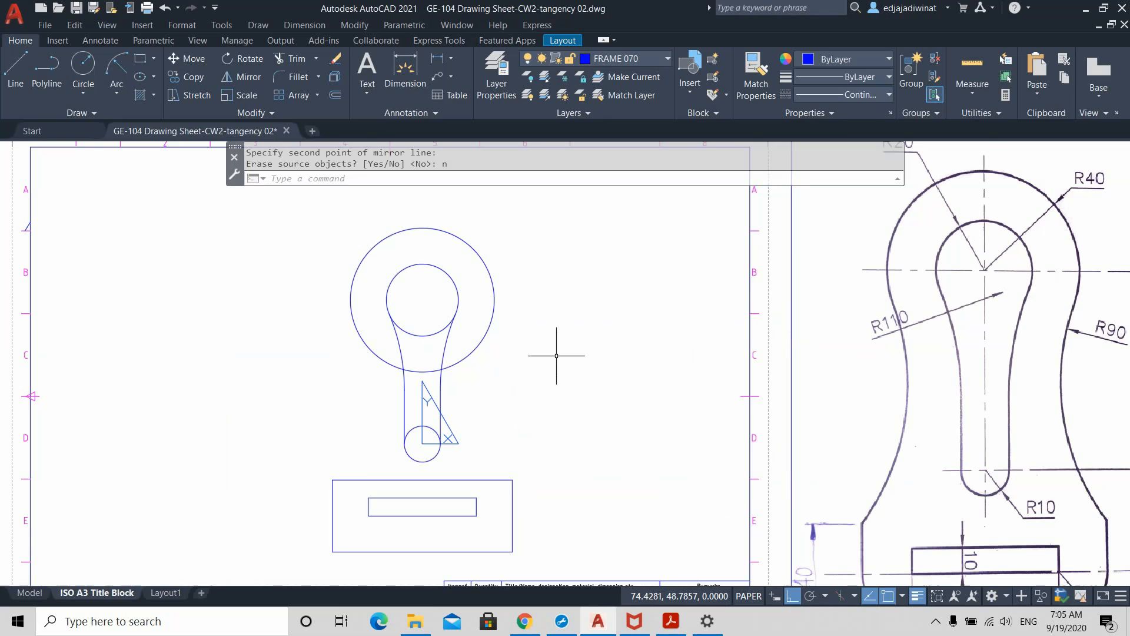
scroll(556, 358, "down", 2)
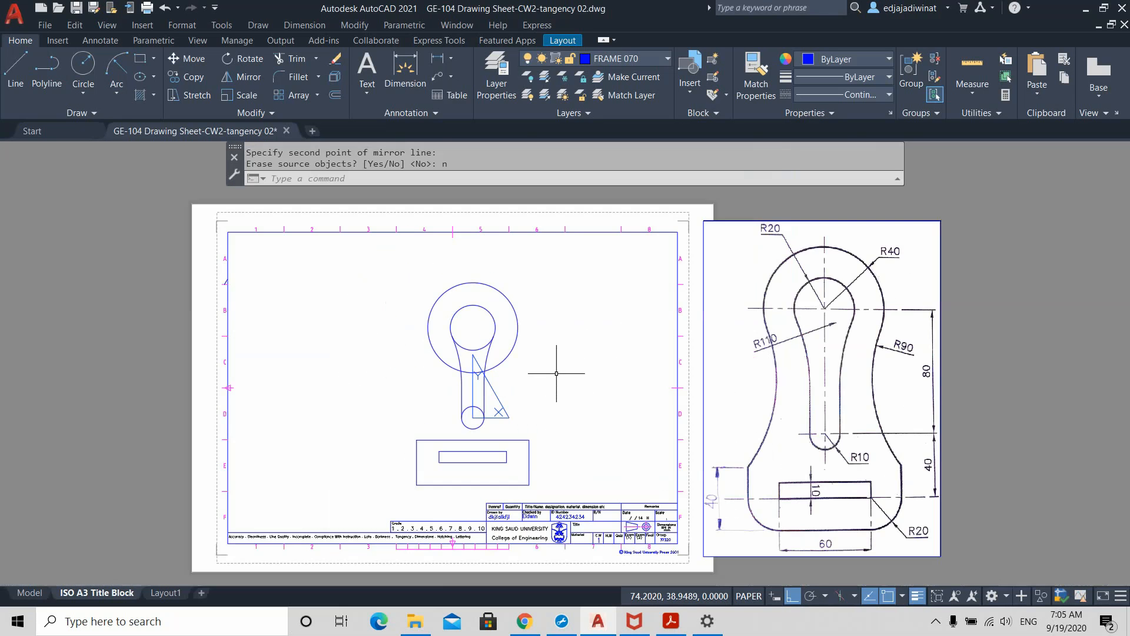
middle_click_drag(583, 369, 504, 348)
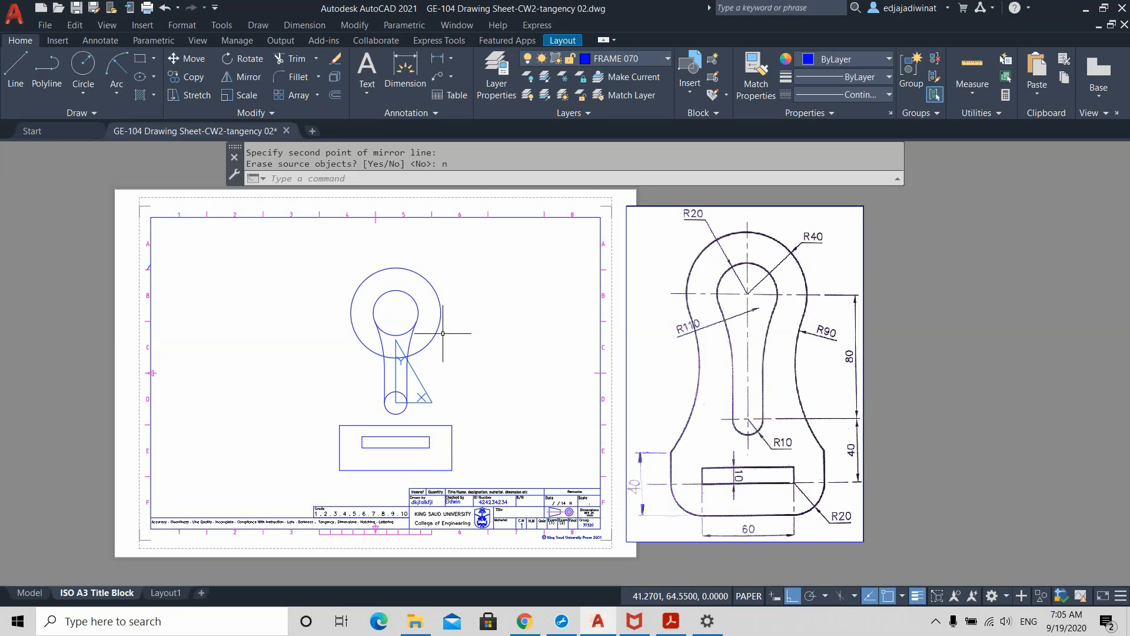
scroll(453, 425, "up", 2)
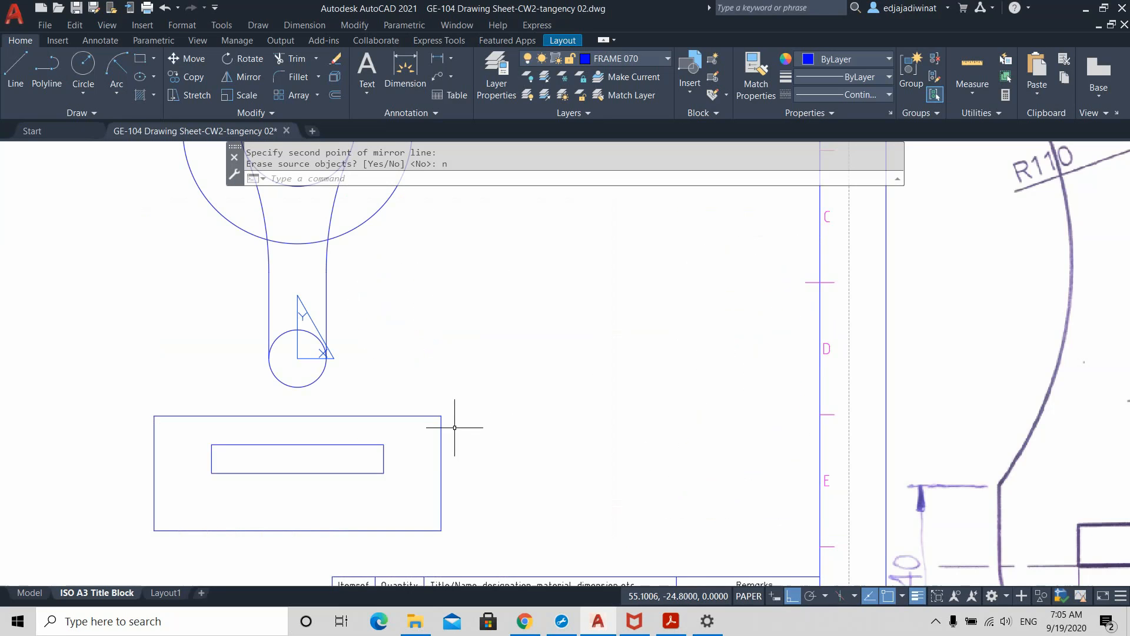
scroll(449, 428, "up", 3)
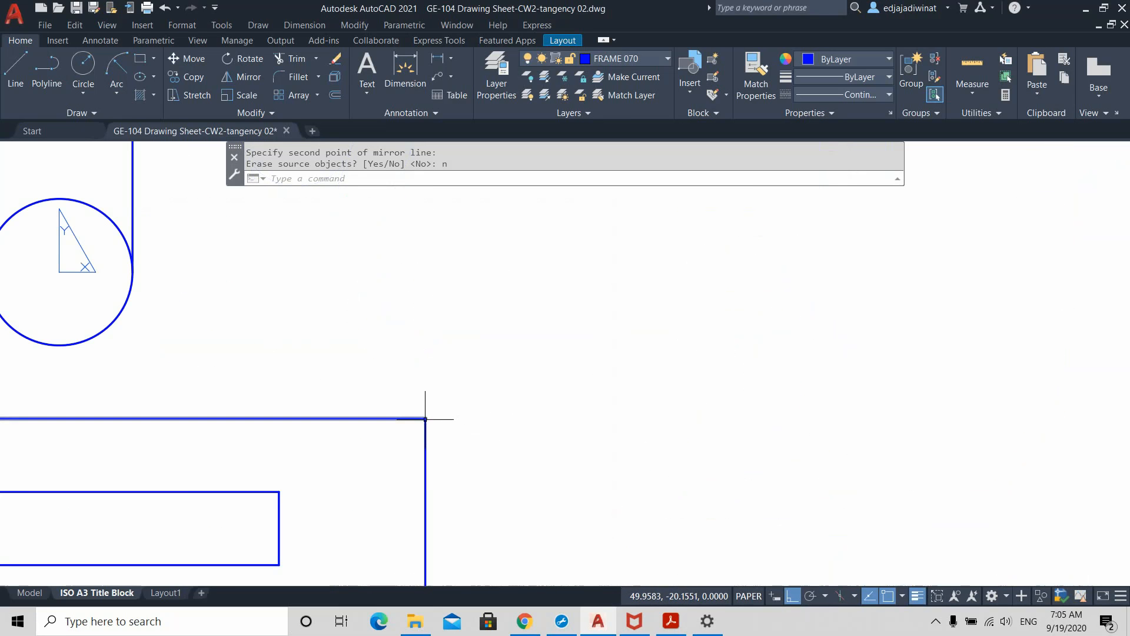
key("ctrl")
key("ctrl")
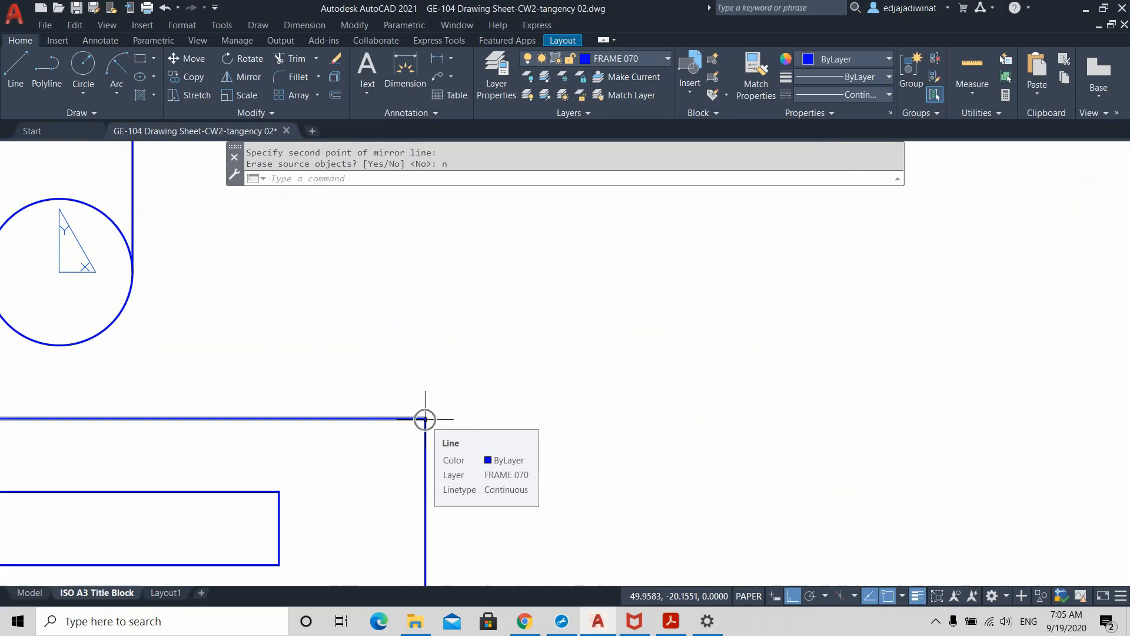
scroll(497, 383, "down", 6)
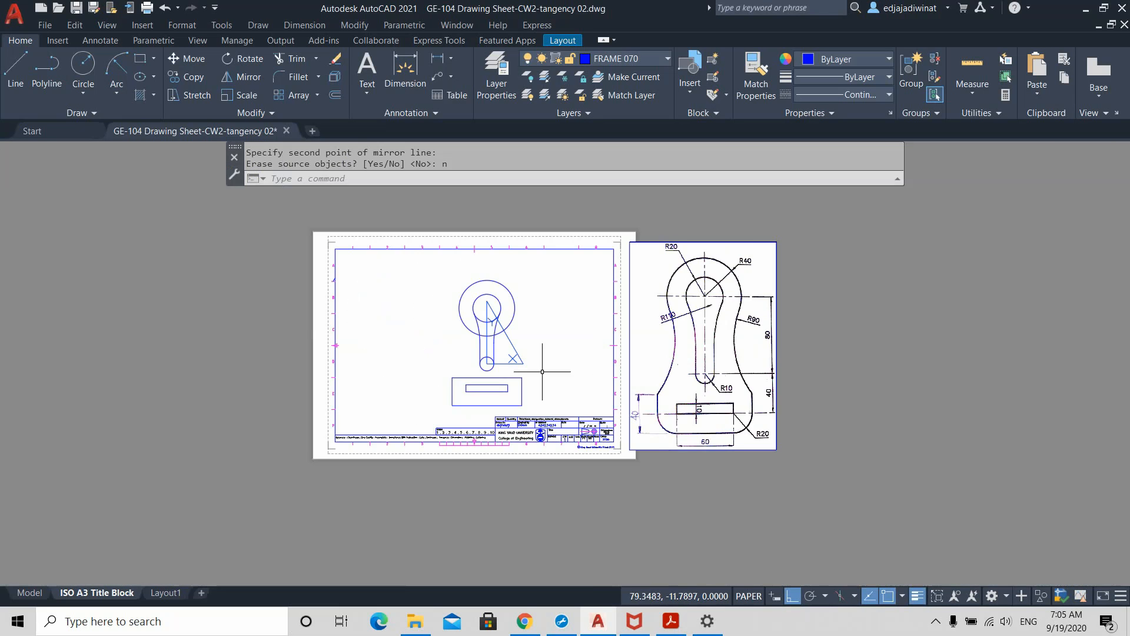
scroll(563, 355, "up", 3)
mouse_move(567, 320)
middle_mouse_down()
mouse_move(465, 386)
mouse_move(480, 361)
middle_mouse_up()
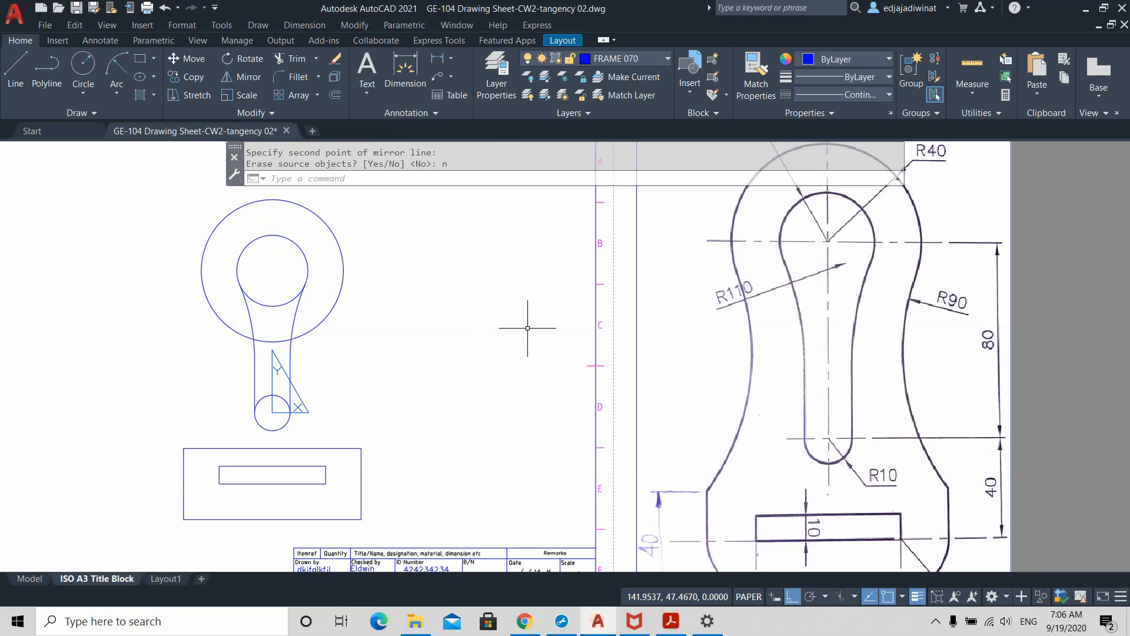
- Draw a radius 90 circle to the right of the slot, between the circles and the sheet frame, and select it
left_click(83, 66)
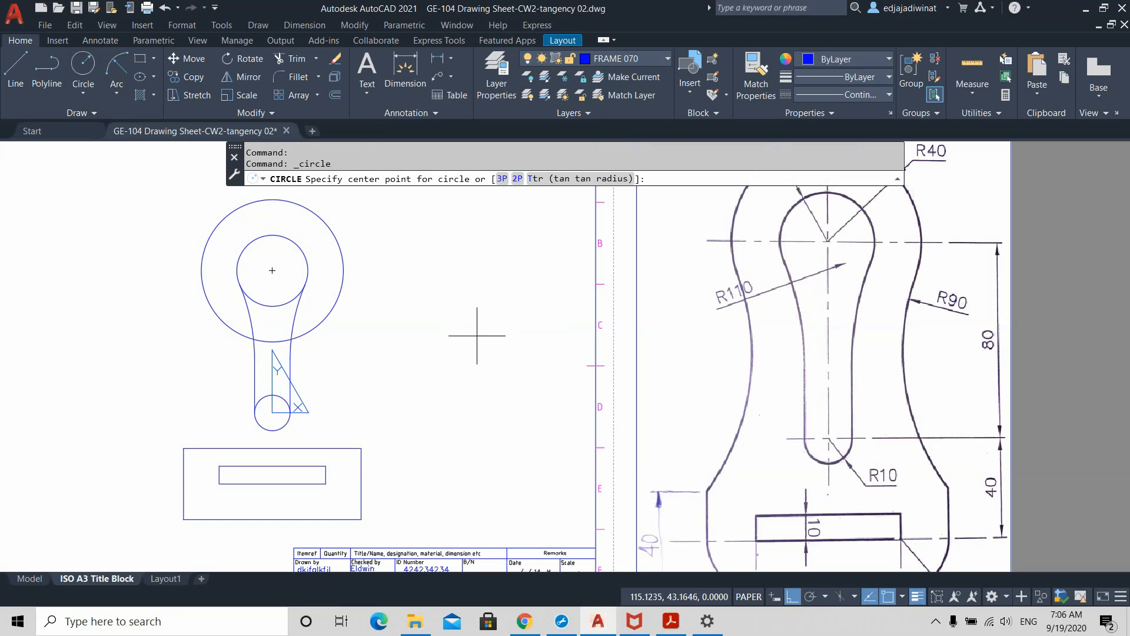
left_click(458, 329)
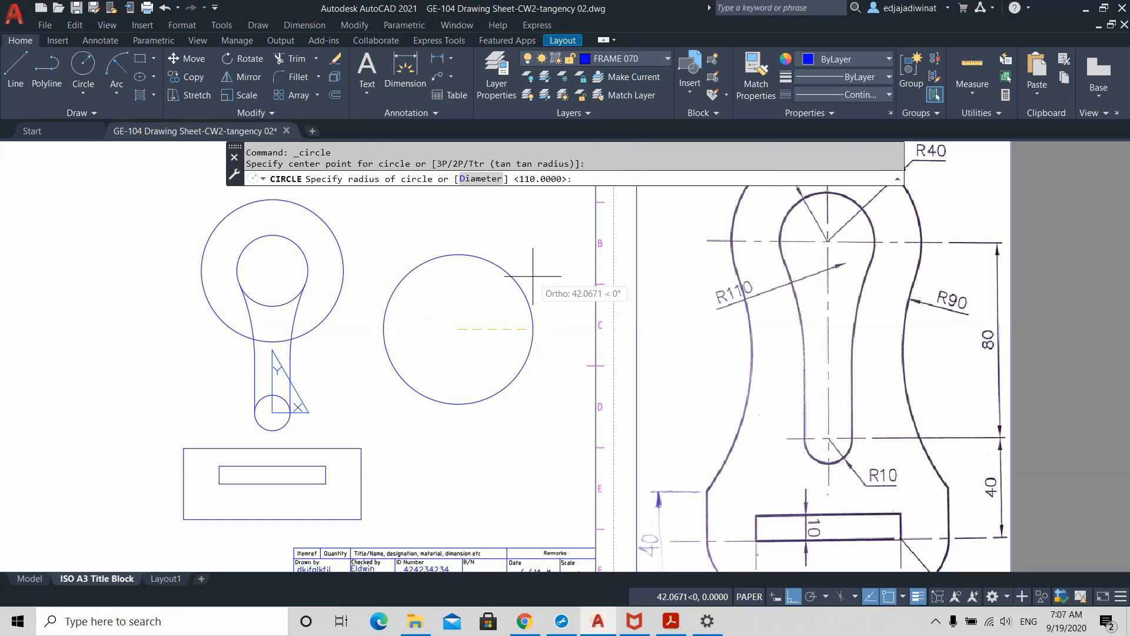
left_click(959, 302)
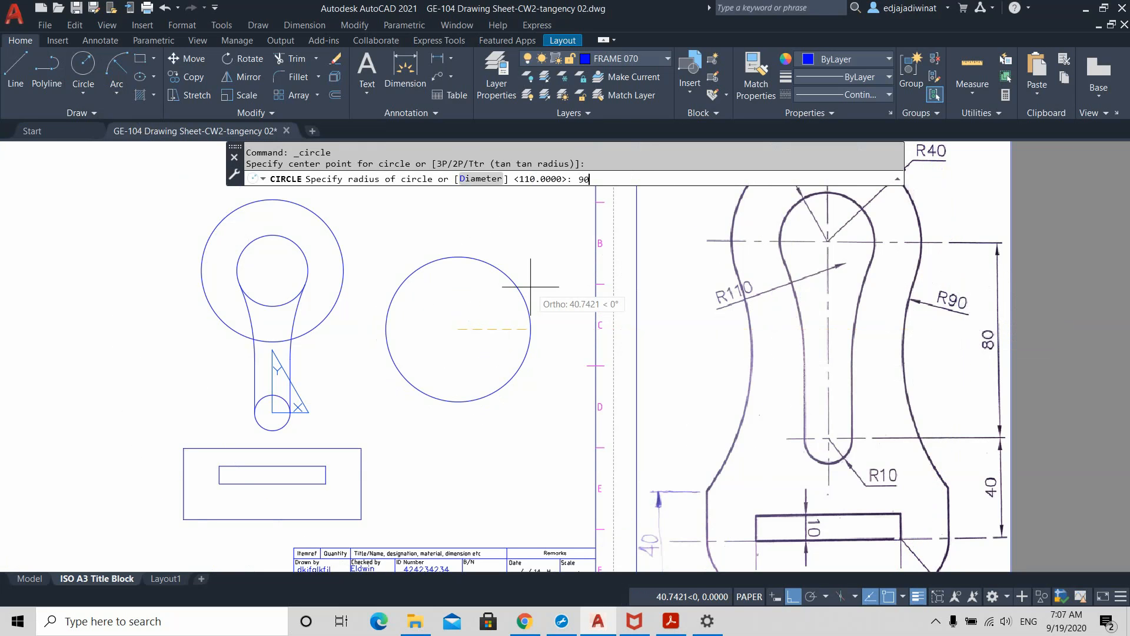
key("Return")
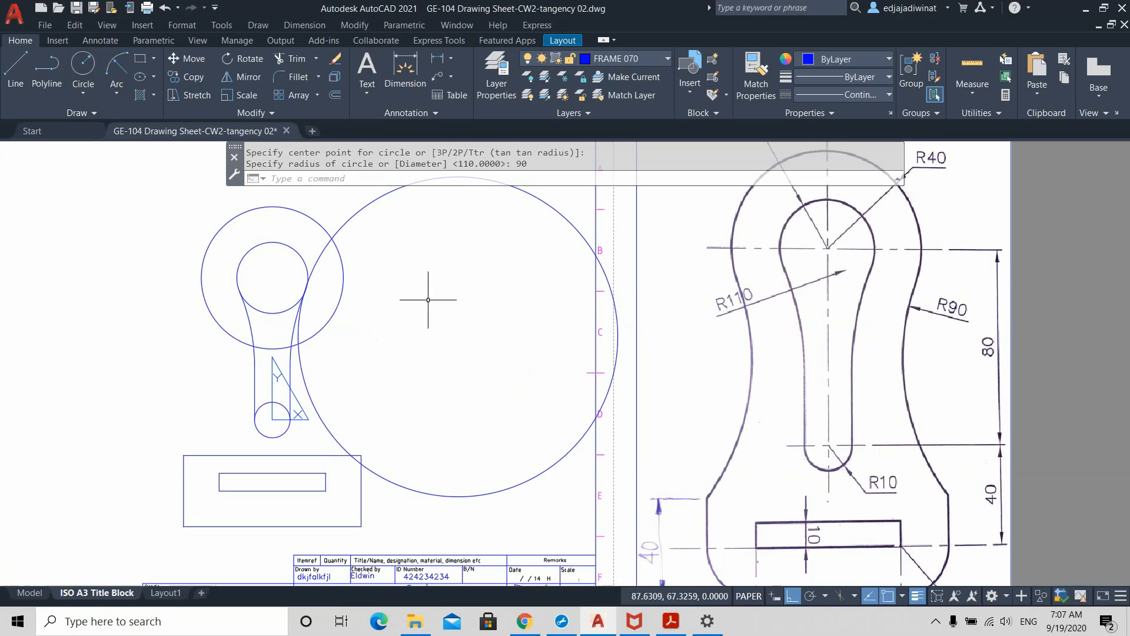
left_click(366, 204)
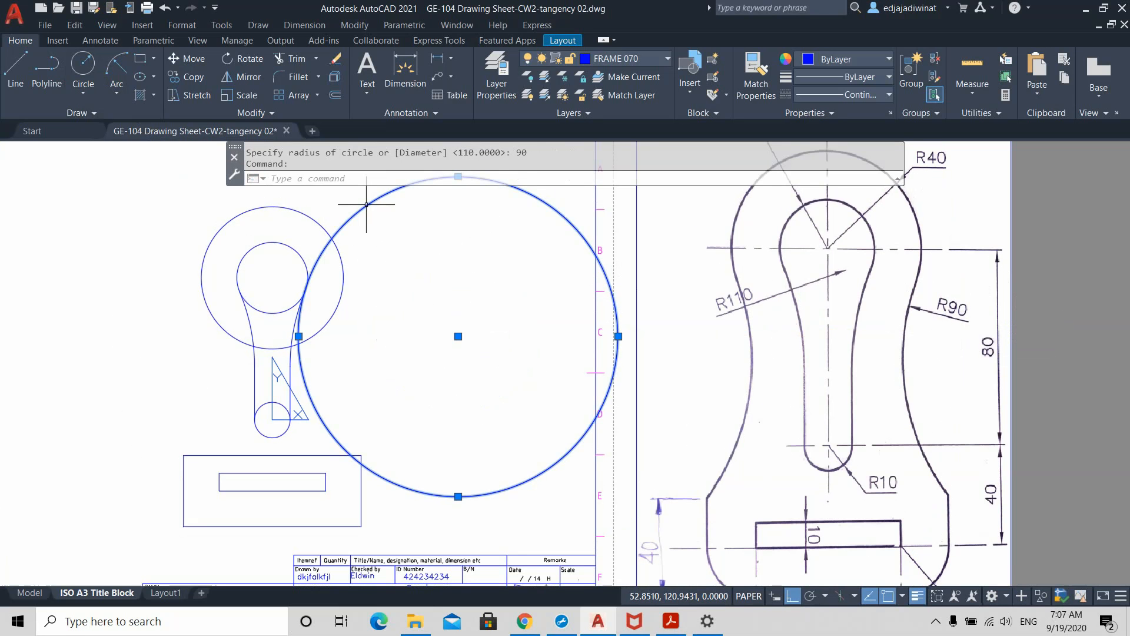
- Move the 90 mm radius circle about 21 mm toward the lower right, with Ortho, Osnap and Object Snap Tracking turned off
key("Escape")
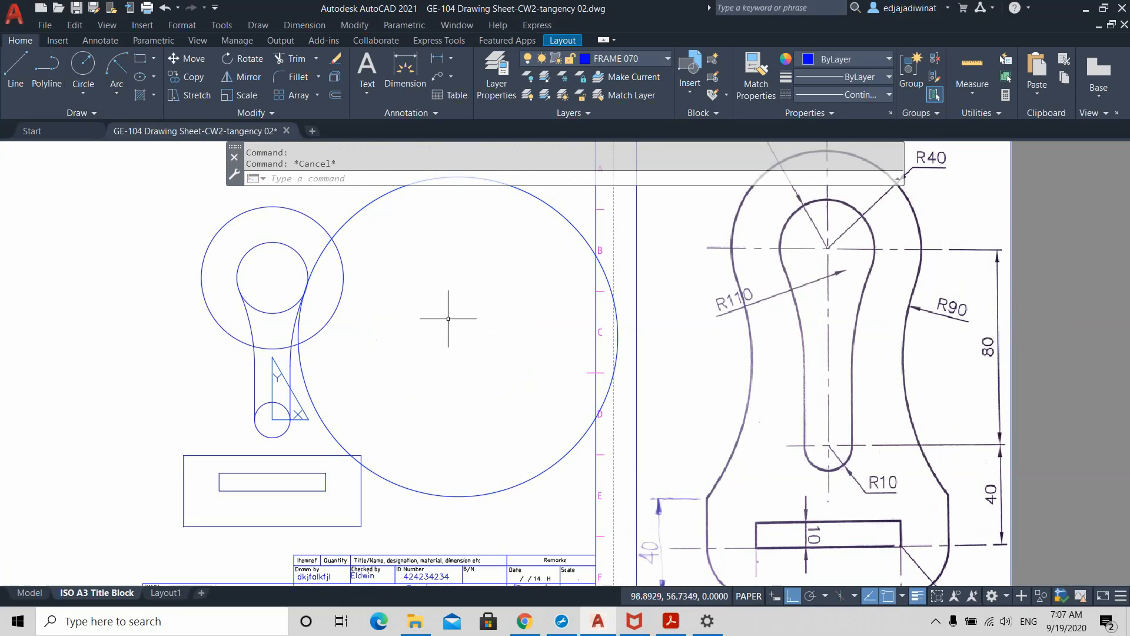
scroll(448, 319, "up", 2)
scroll(448, 319, "down", 2)
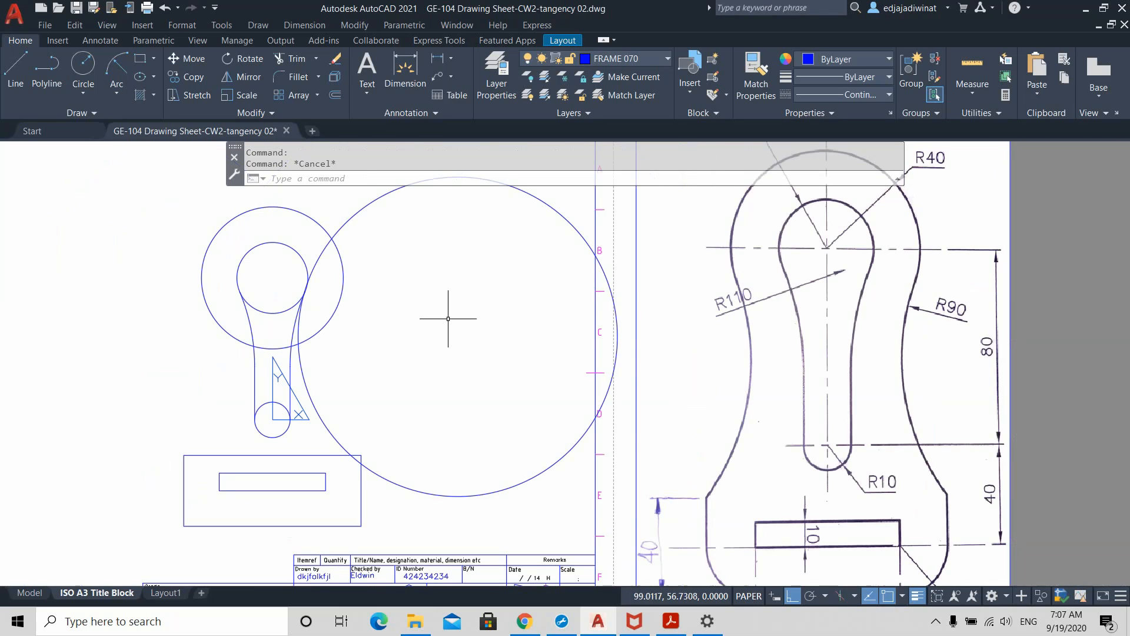
left_click(189, 65)
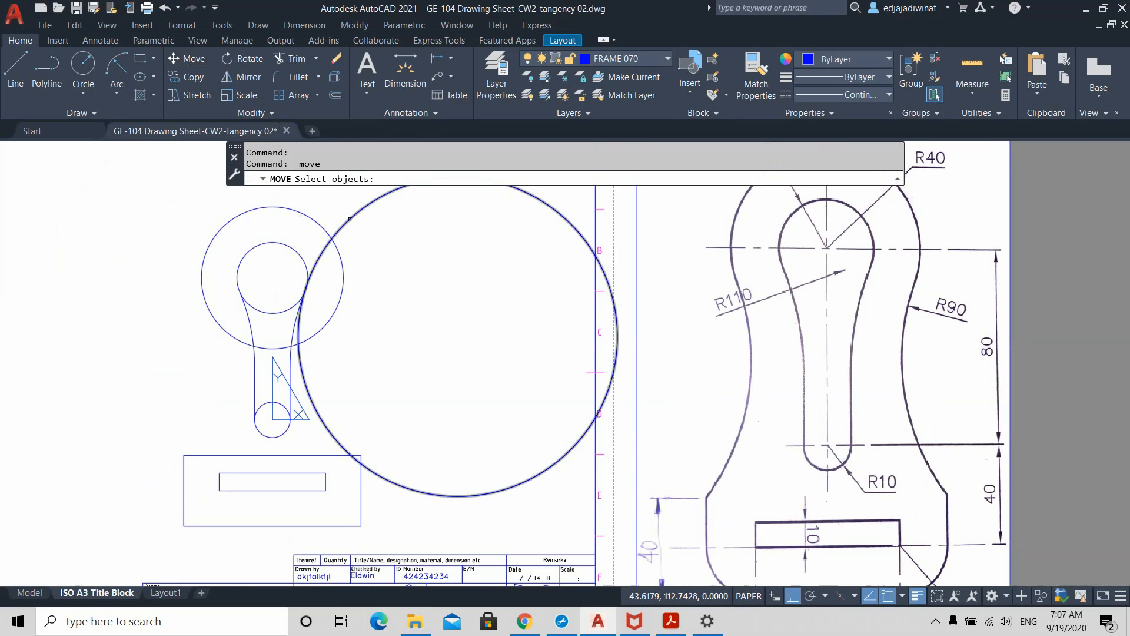
left_click(349, 219)
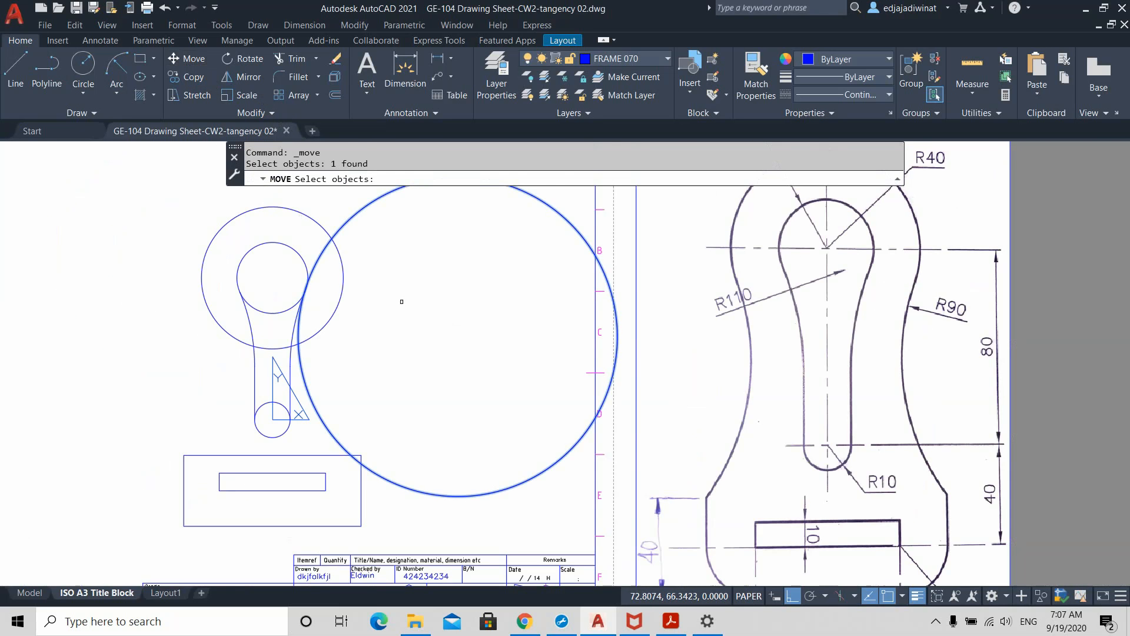
key("Return")
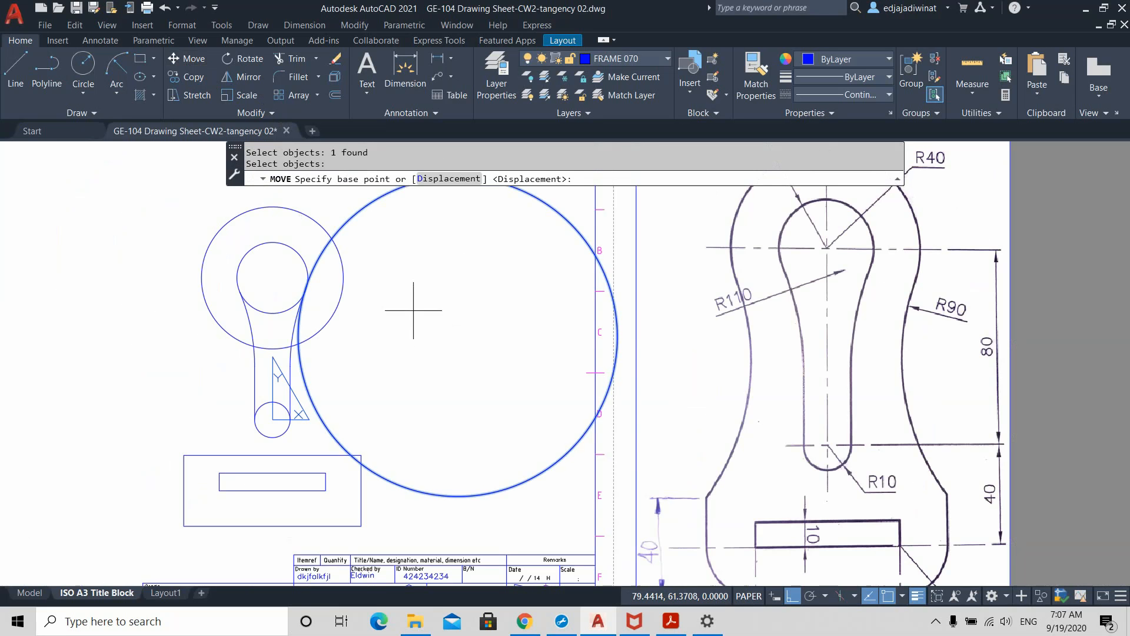
left_click(413, 309)
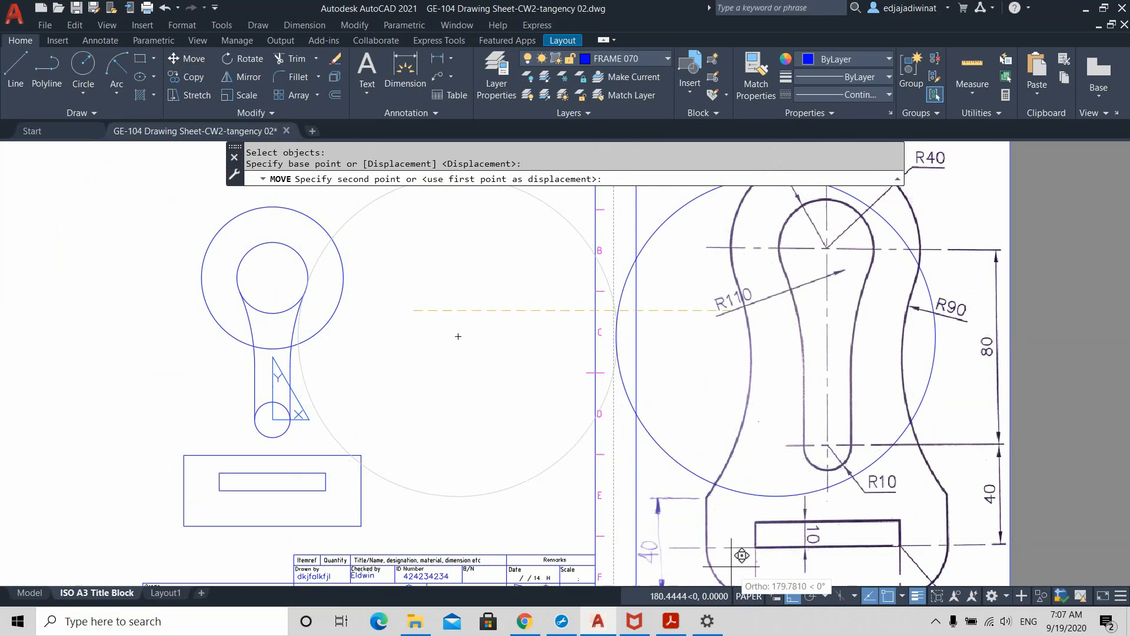
left_click(790, 596)
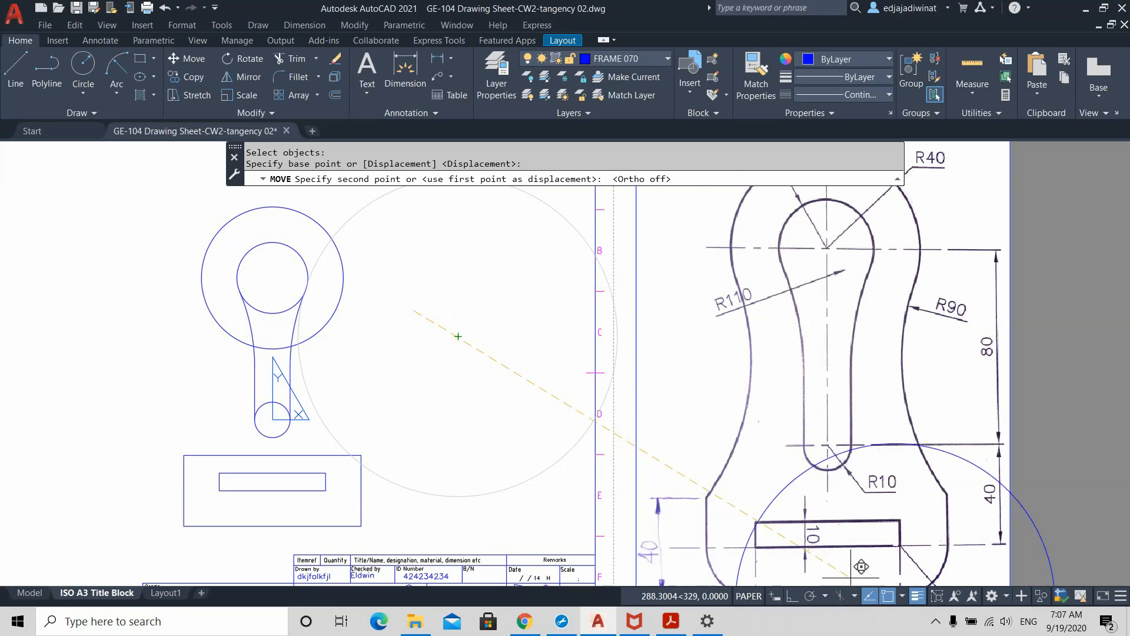
left_click(888, 596)
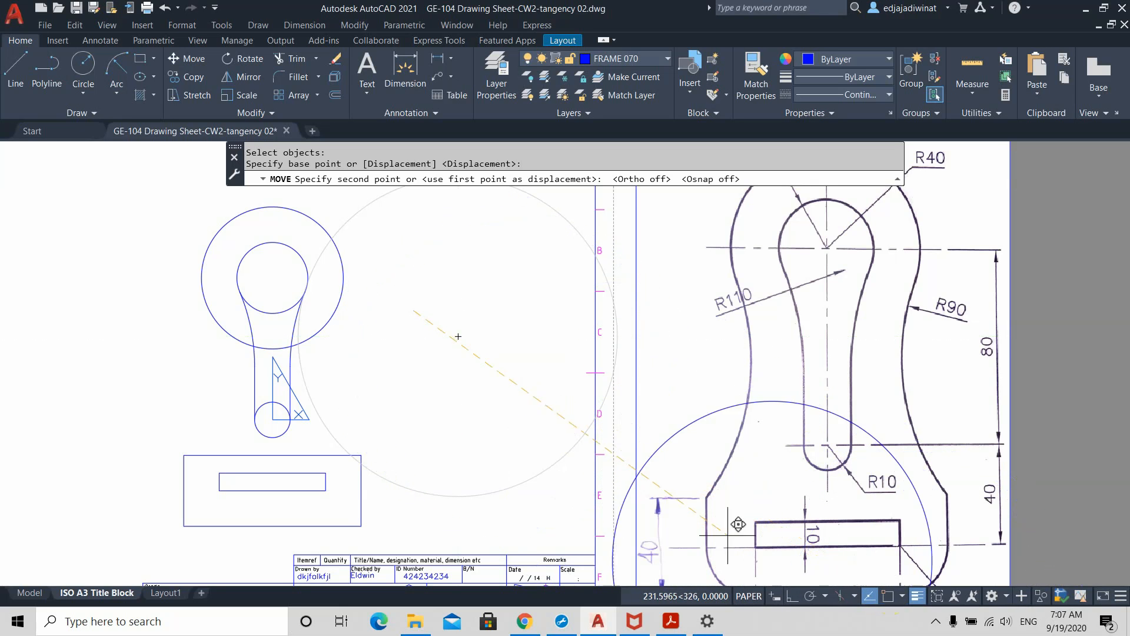
left_click(869, 597)
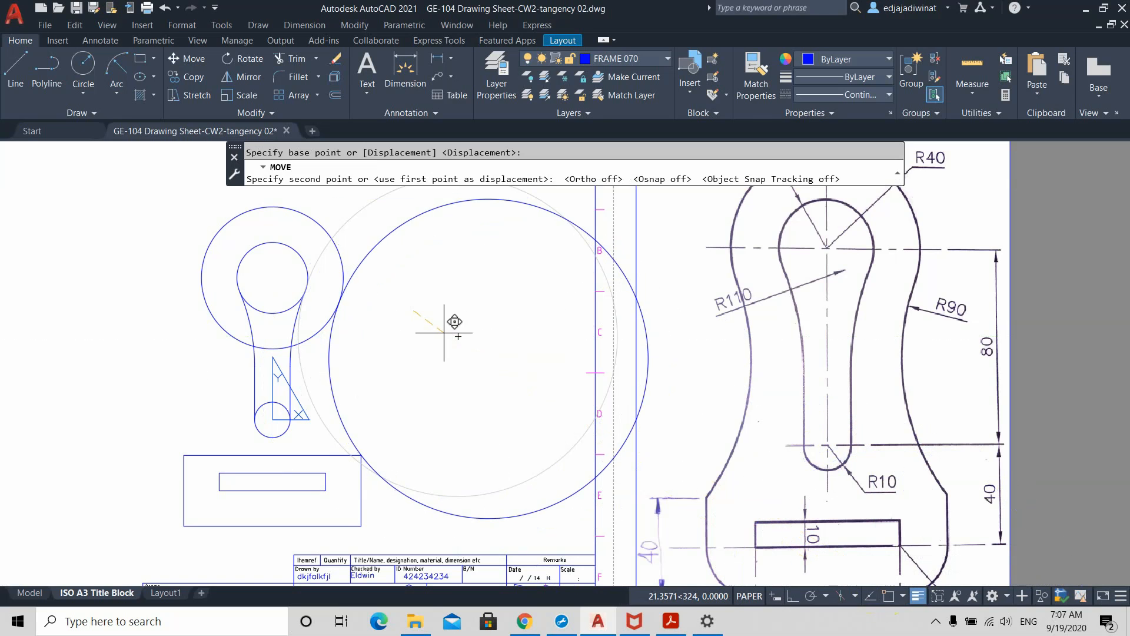
key("Escape")
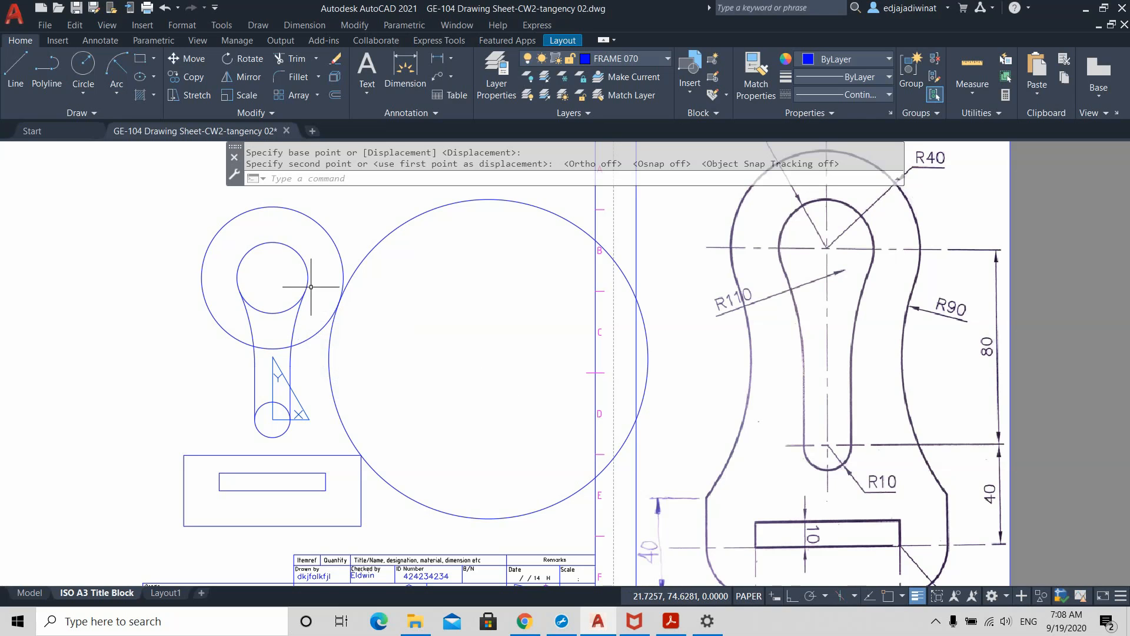
- Turn Osnap on and draw a line from the large rectangle's upper-right corner to the centre of the 90 mm radius circle
left_click(22, 69)
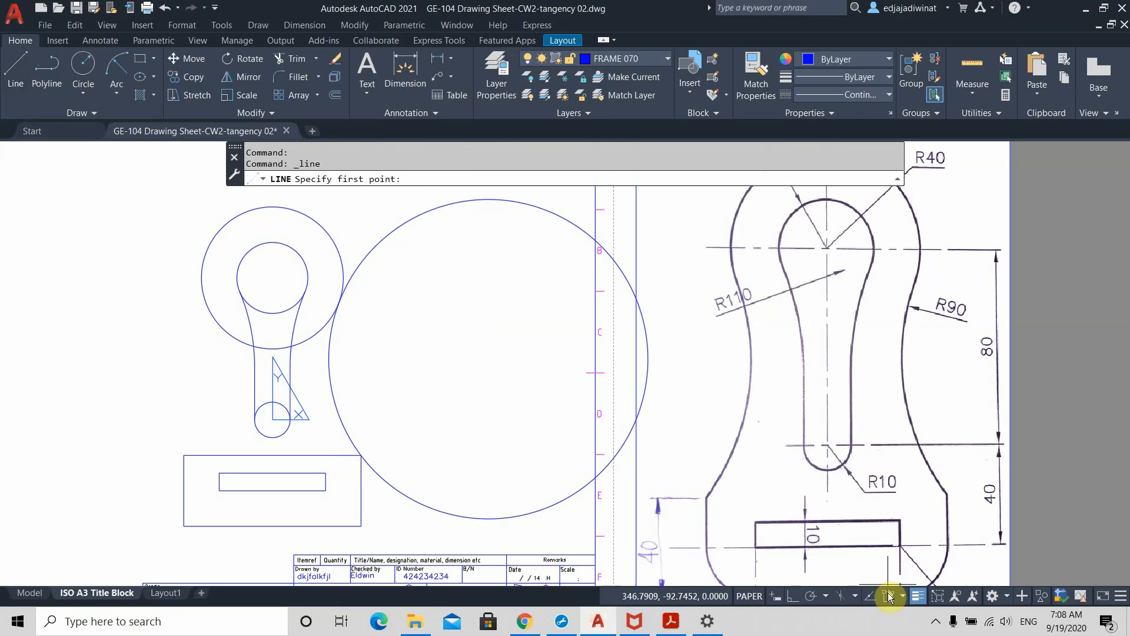
left_click(362, 455)
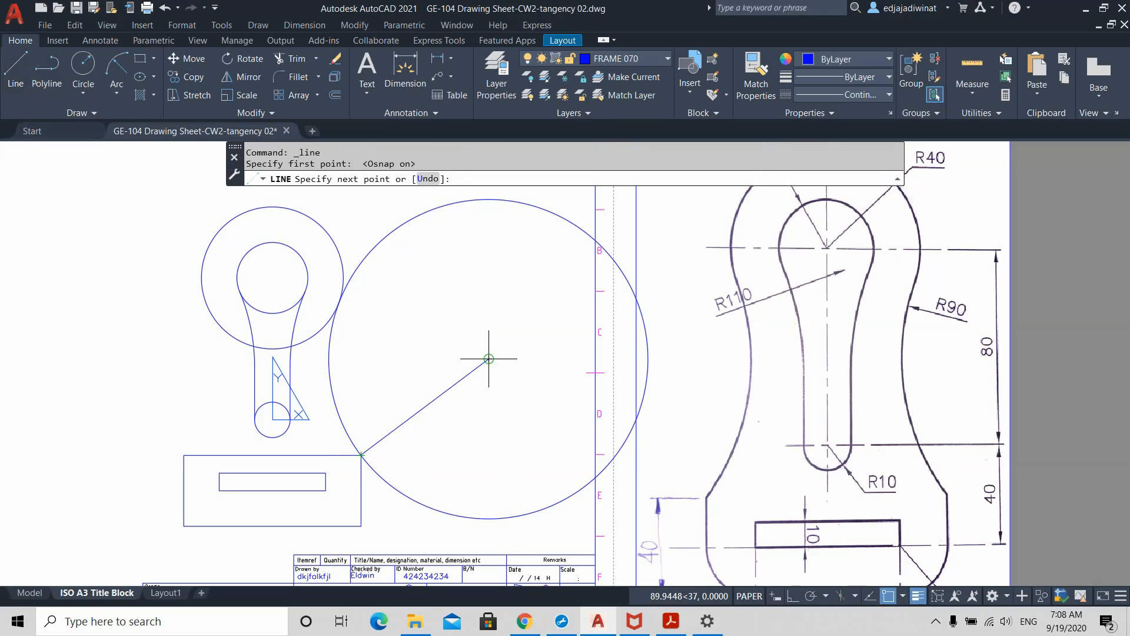
left_click(487, 359)
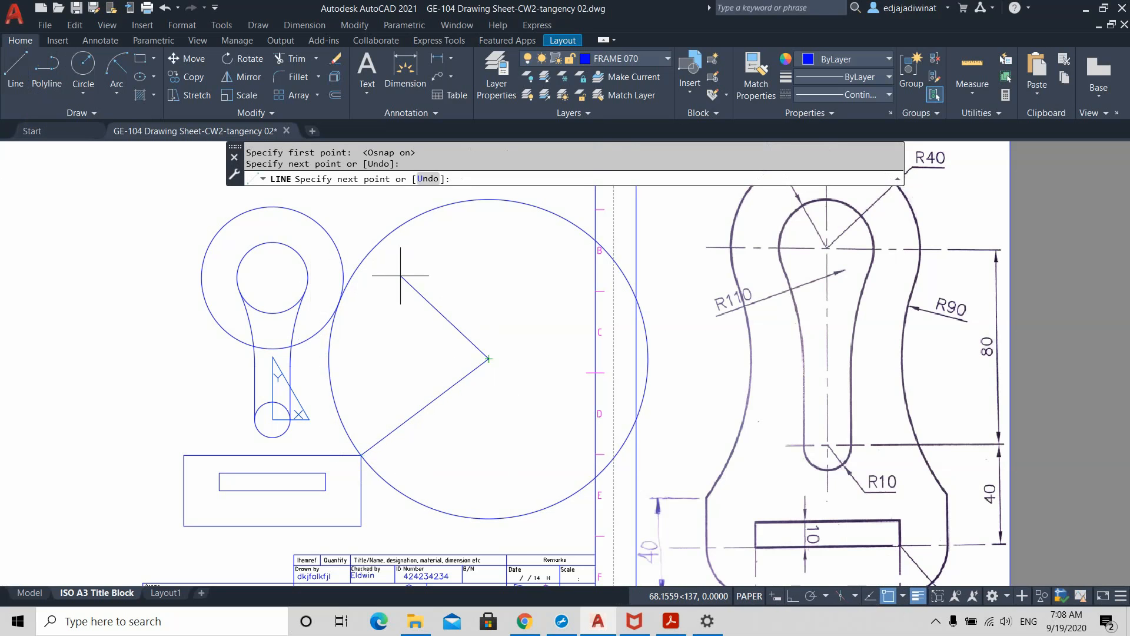
key("Return")
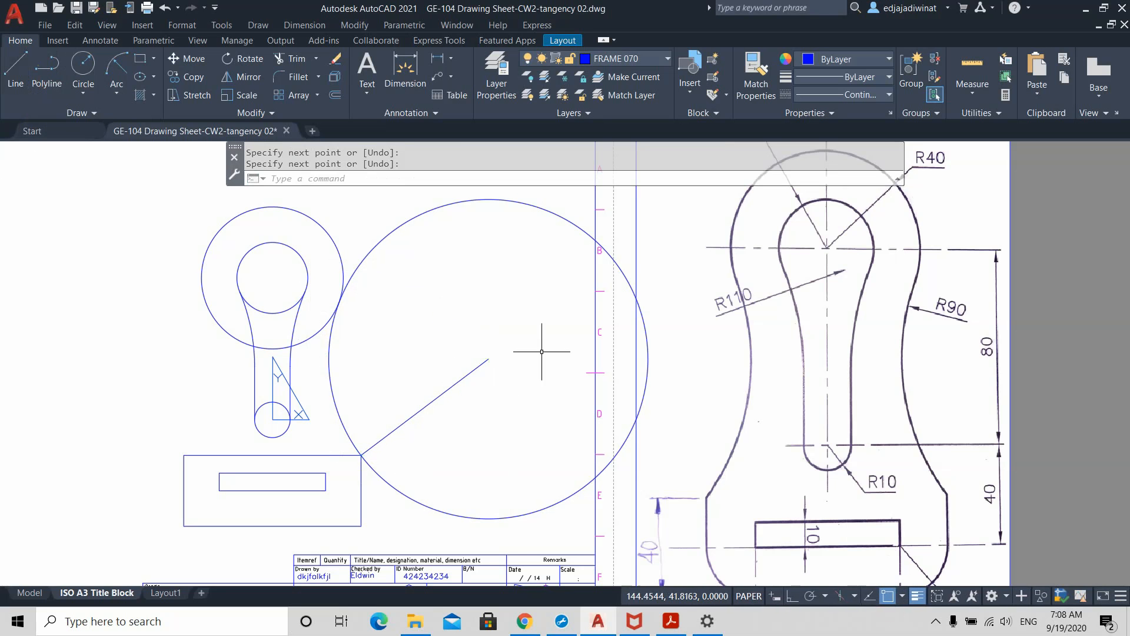
left_click(429, 404)
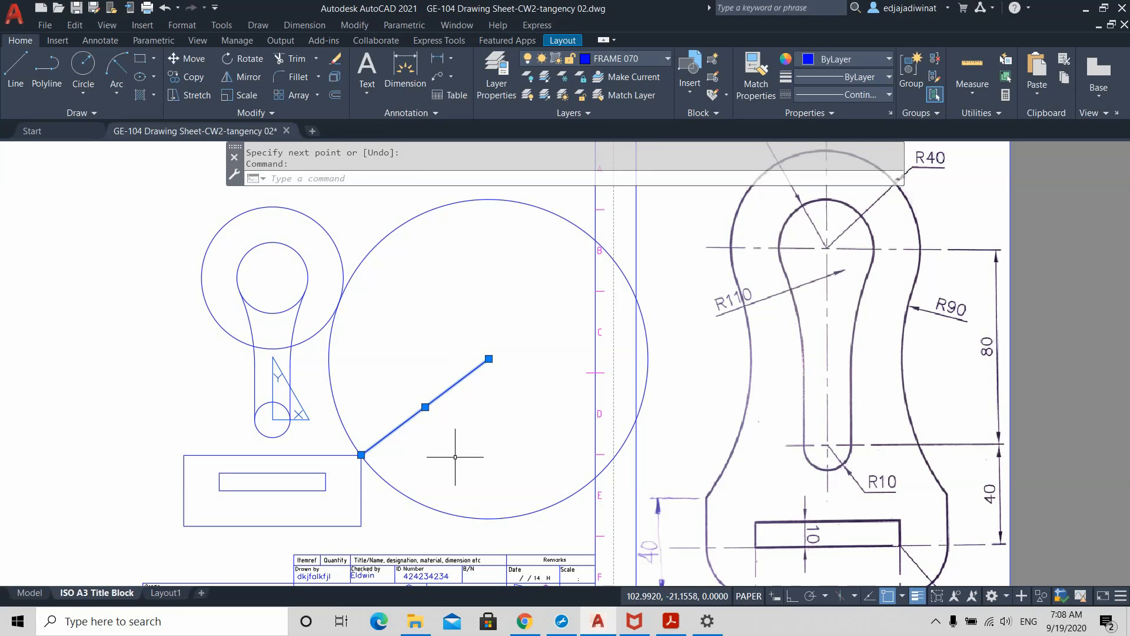
key("Escape")
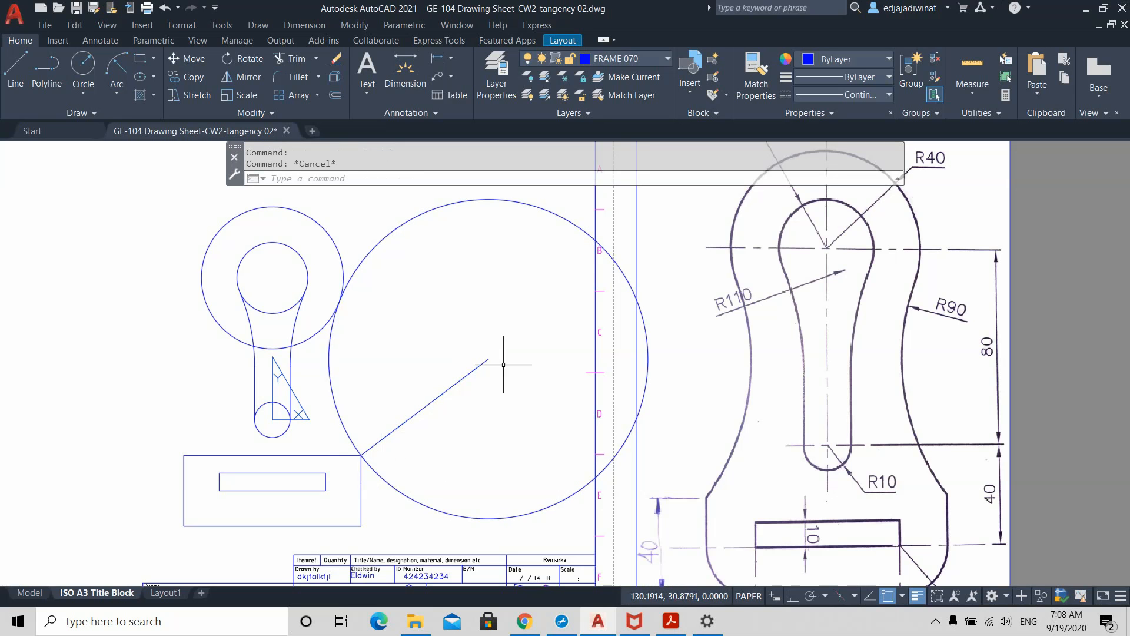
left_click(443, 392)
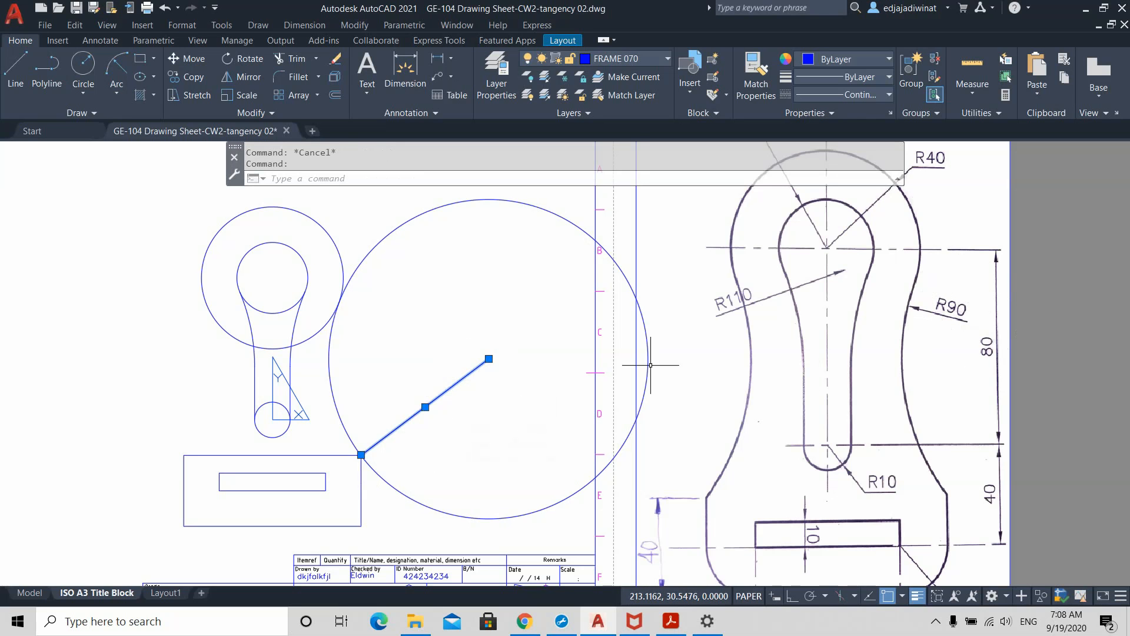
key("Escape")
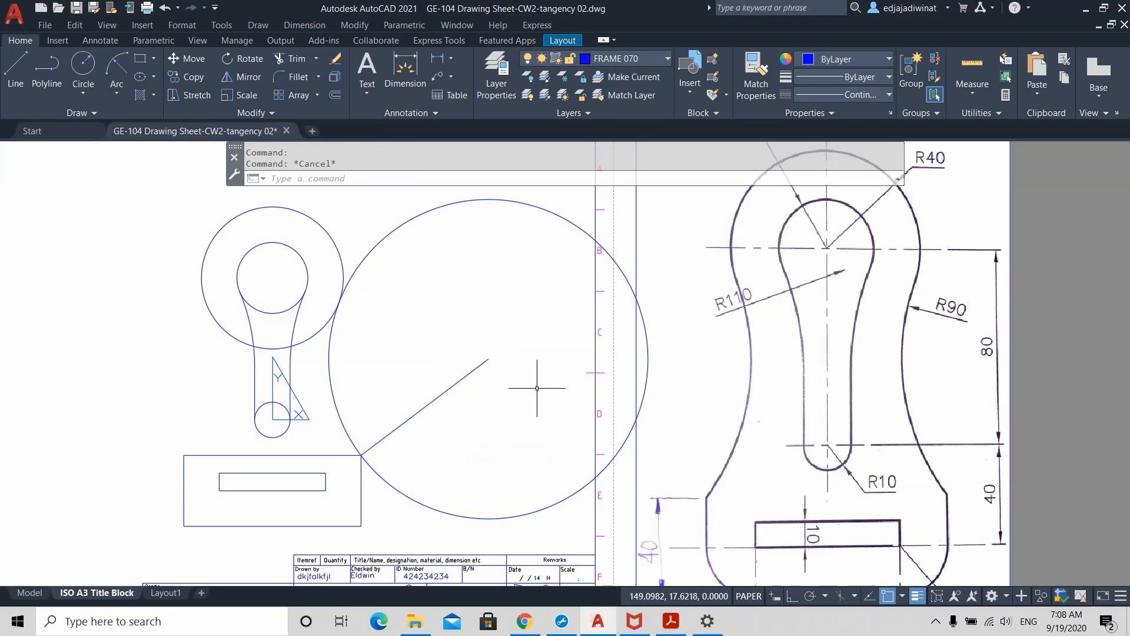
- Draw a line from the shared centre of the two concentric head circles to the centre of the 90 mm radius circle
left_click(13, 73)
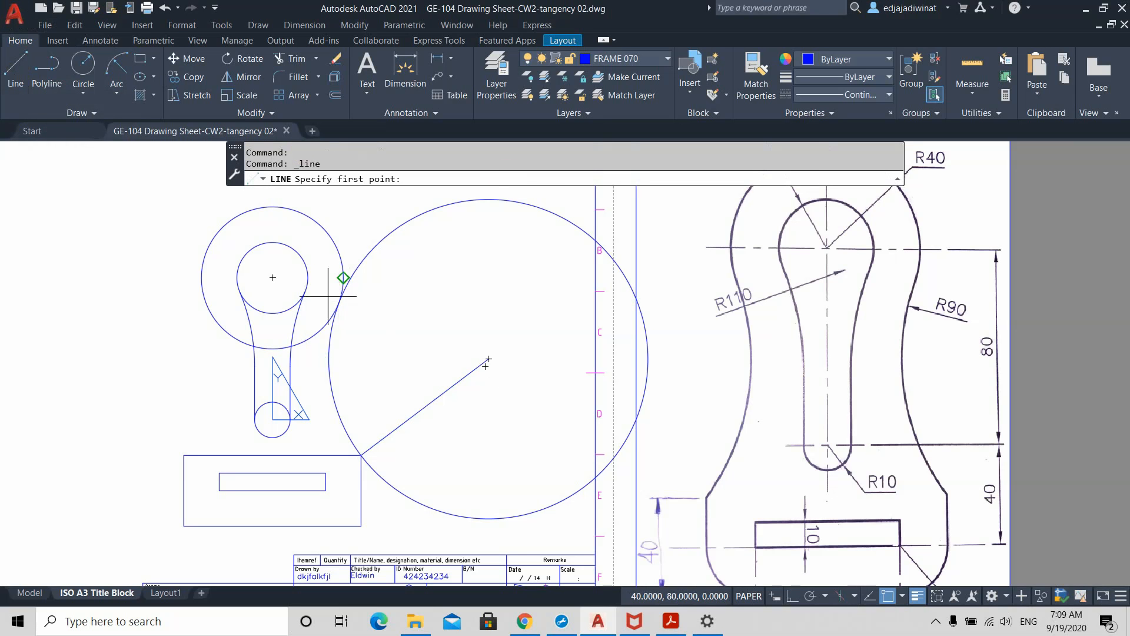
left_click(272, 278)
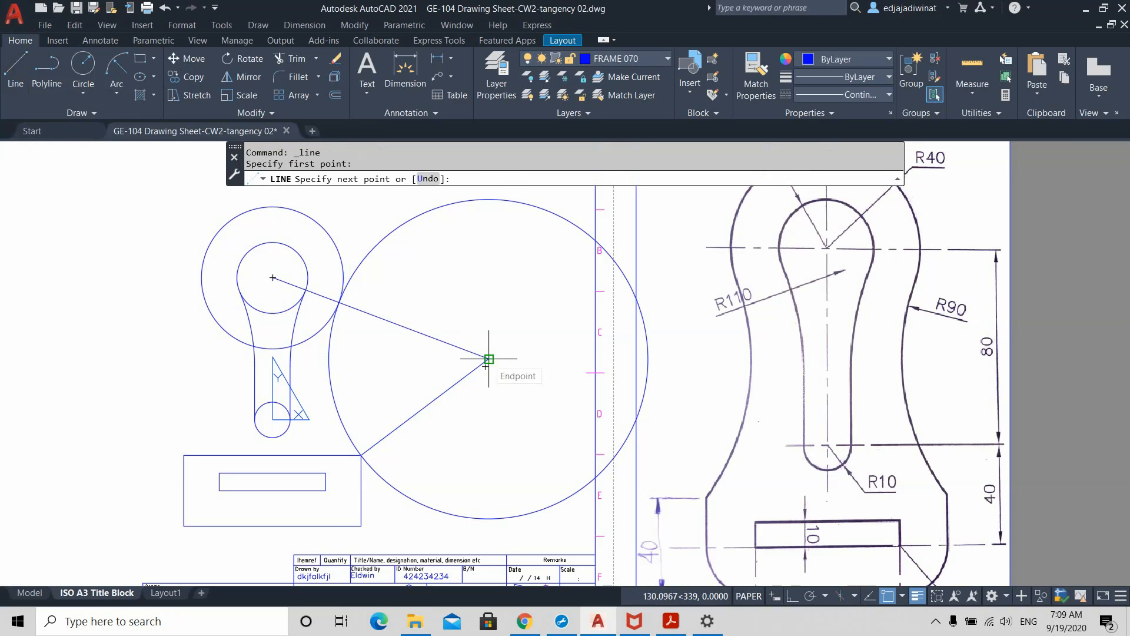
scroll(489, 358, "up", 5)
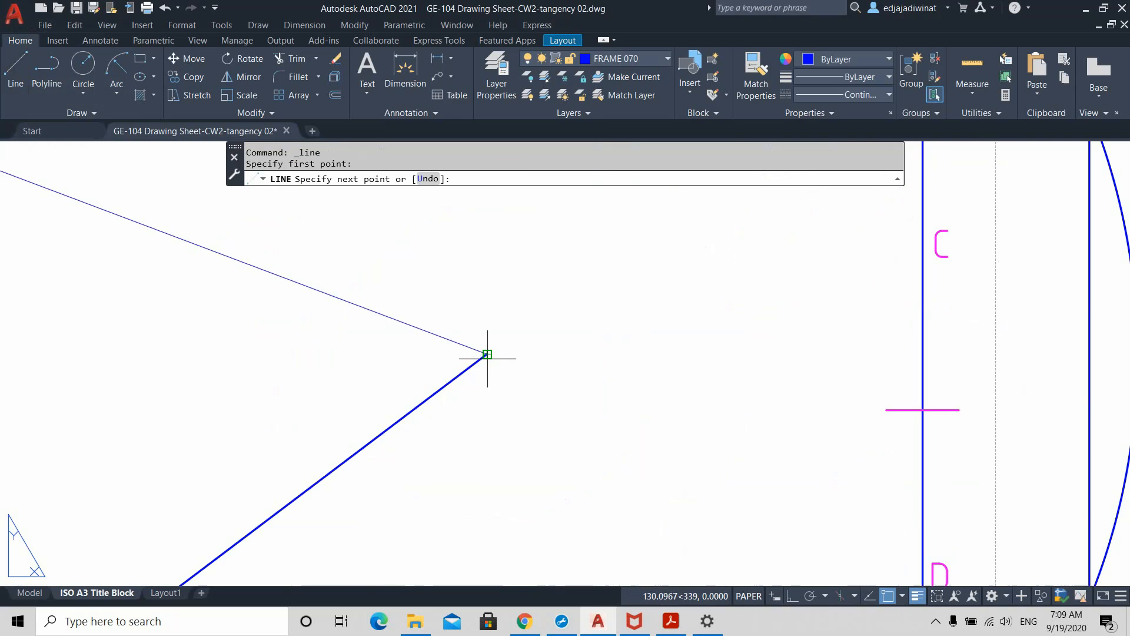
left_click(487, 353)
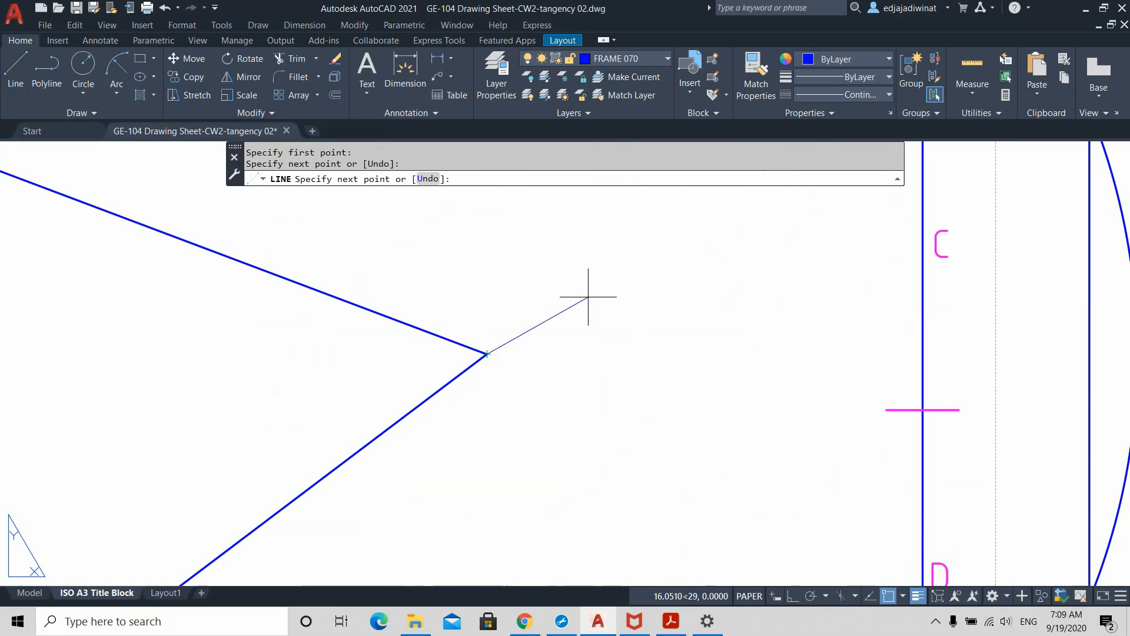
key("Escape")
scroll(583, 340, "down", 5)
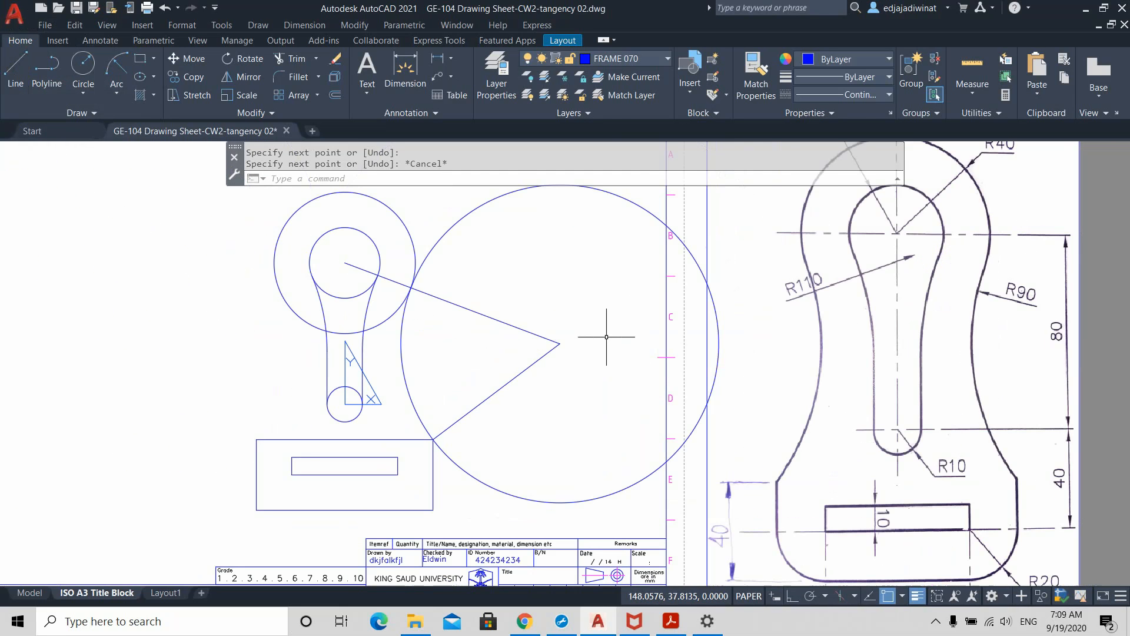
mouse_move(580, 276)
middle_mouse_down()
mouse_move(542, 295)
mouse_move(512, 333)
middle_mouse_up()
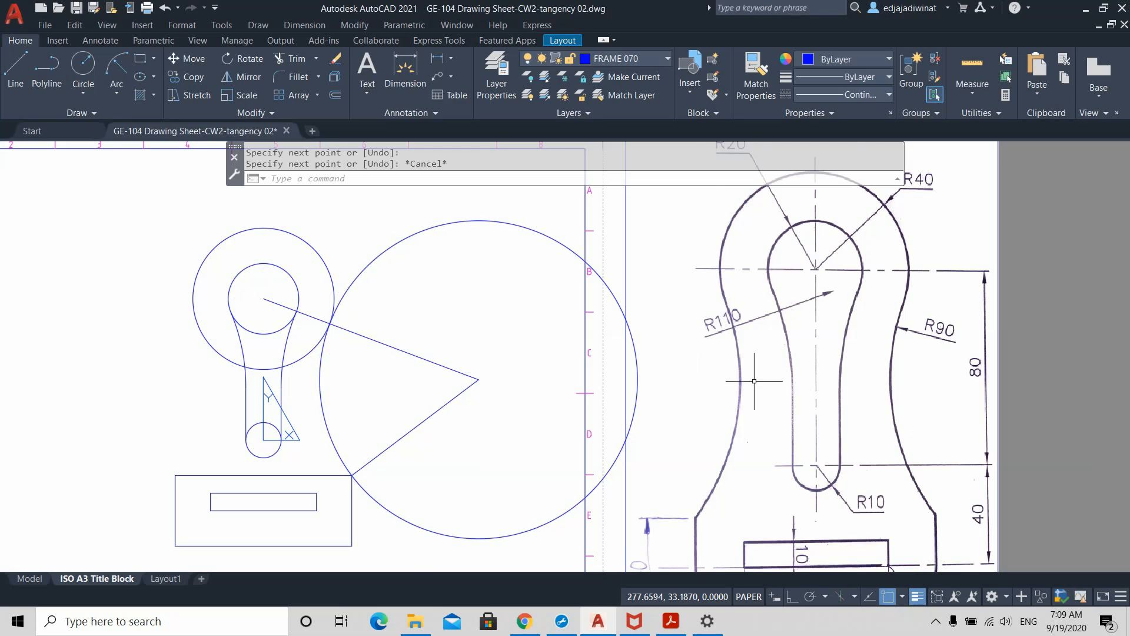
scroll(853, 394, "up", 2)
scroll(856, 393, "down", 4)
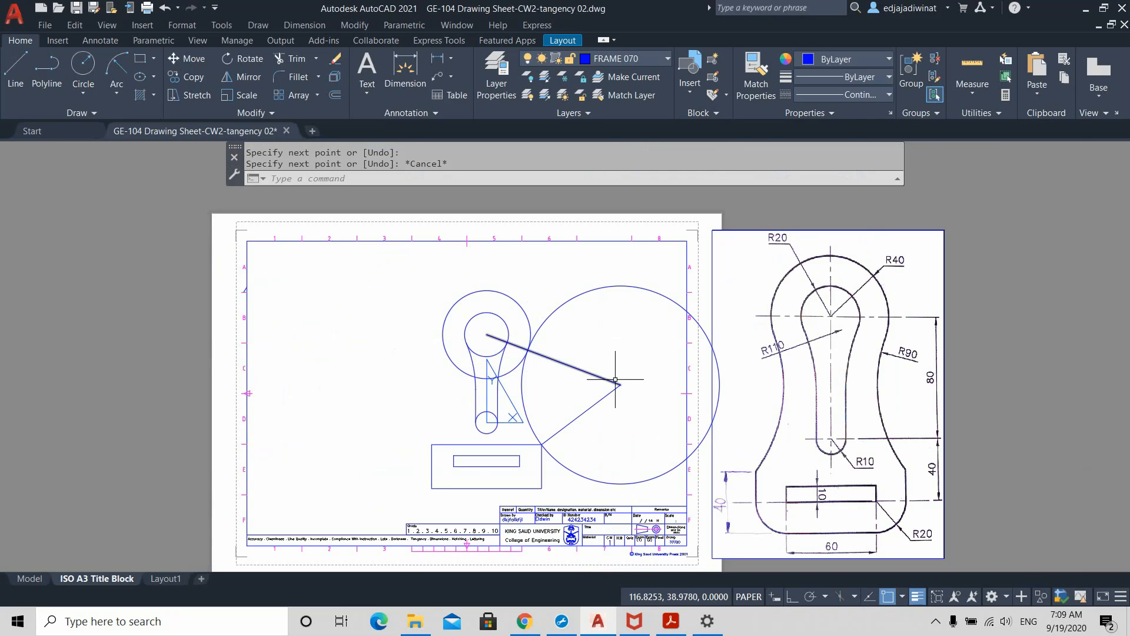
key("ctrl")
middle_click_drag(733, 361, 548, 372)
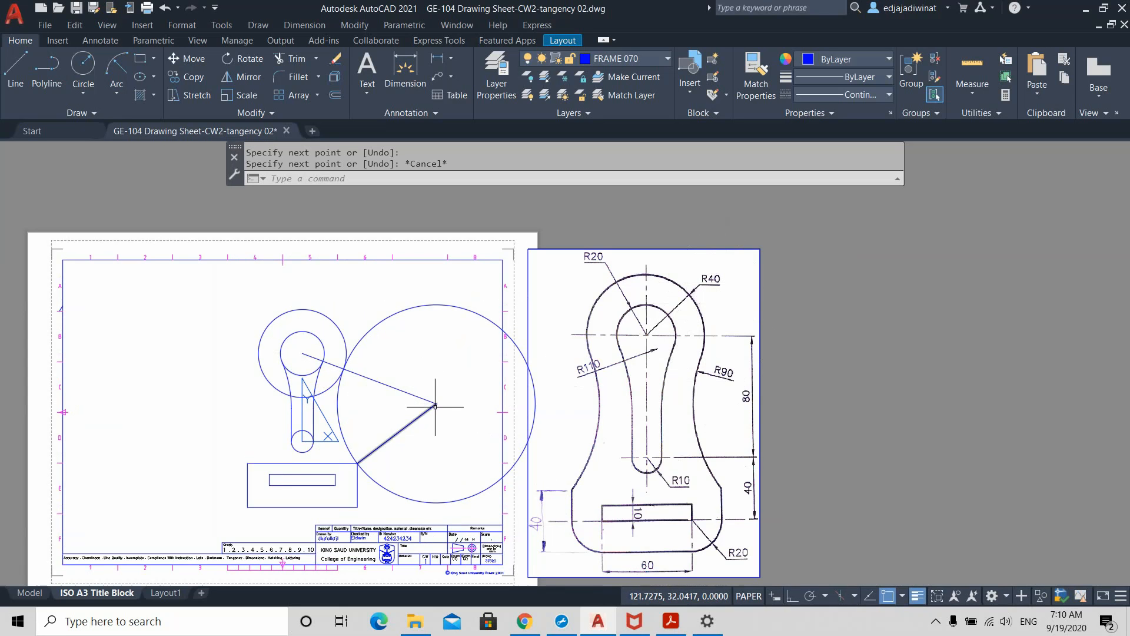
scroll(436, 404, "up", 3)
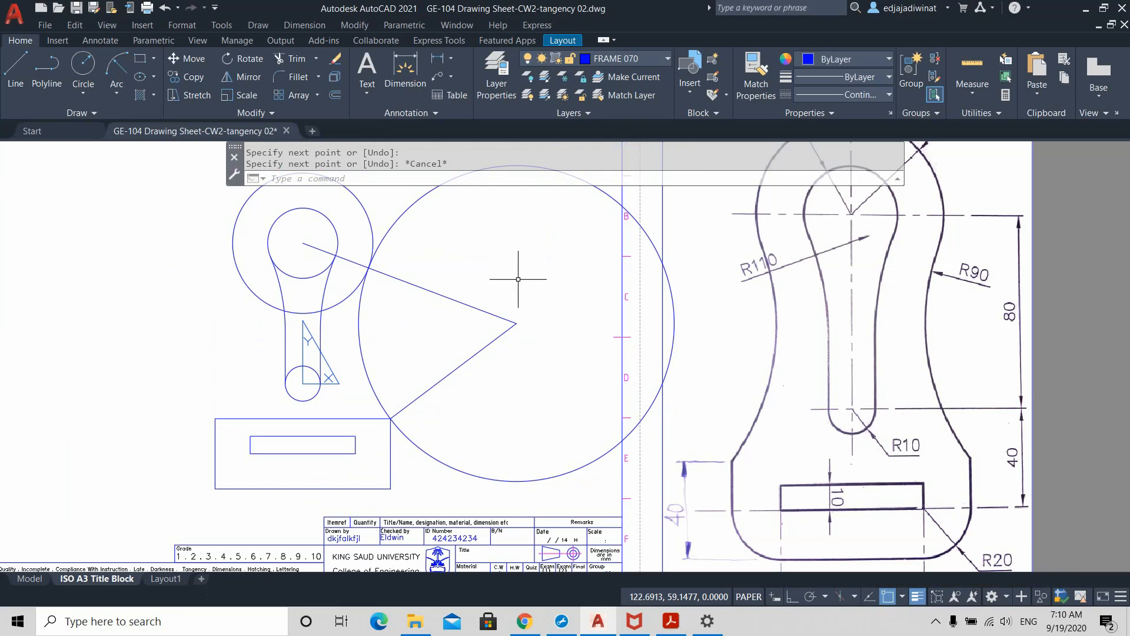
scroll(518, 279, "down", 2)
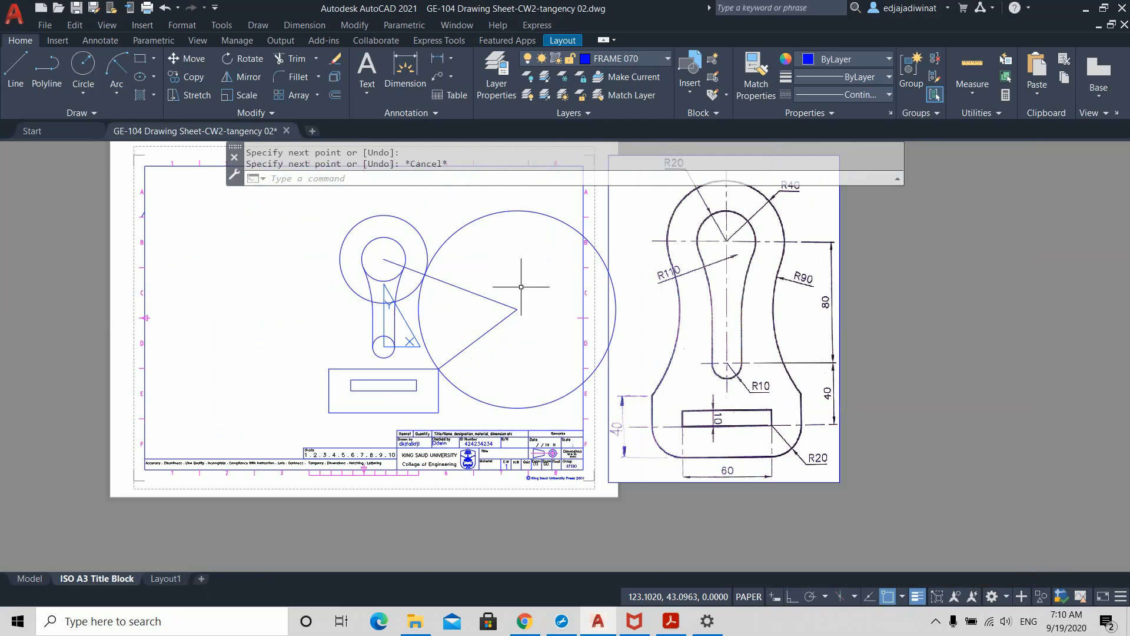
- Draw a circle of radius 90 mm centred on the large rectangle's upper-right corner and select it
left_click(83, 66)
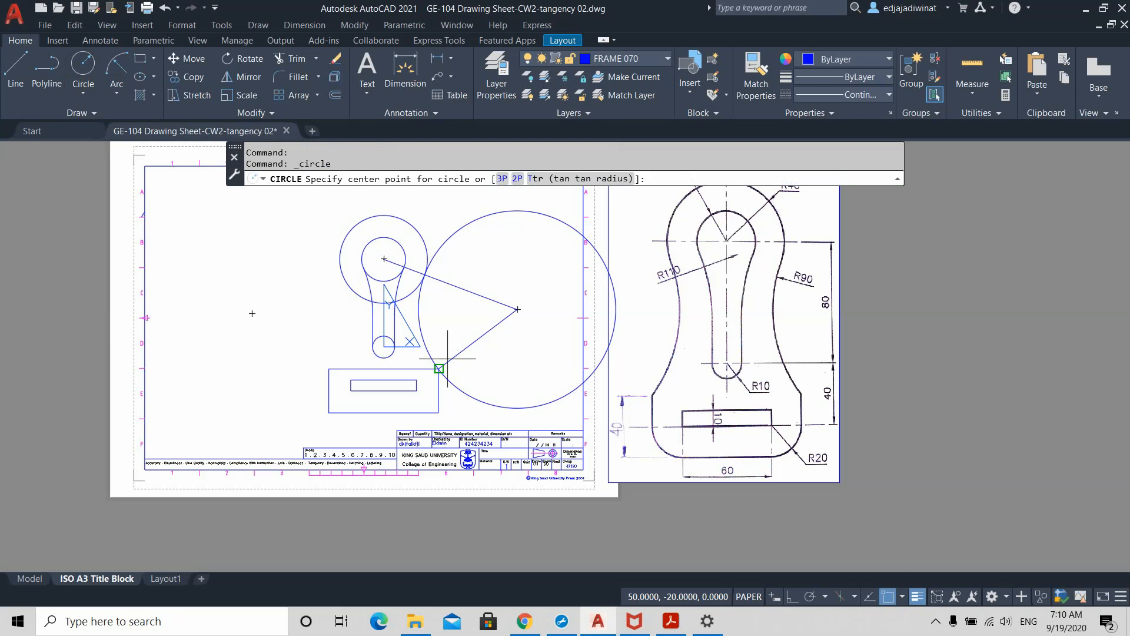
scroll(439, 367, "up", 3)
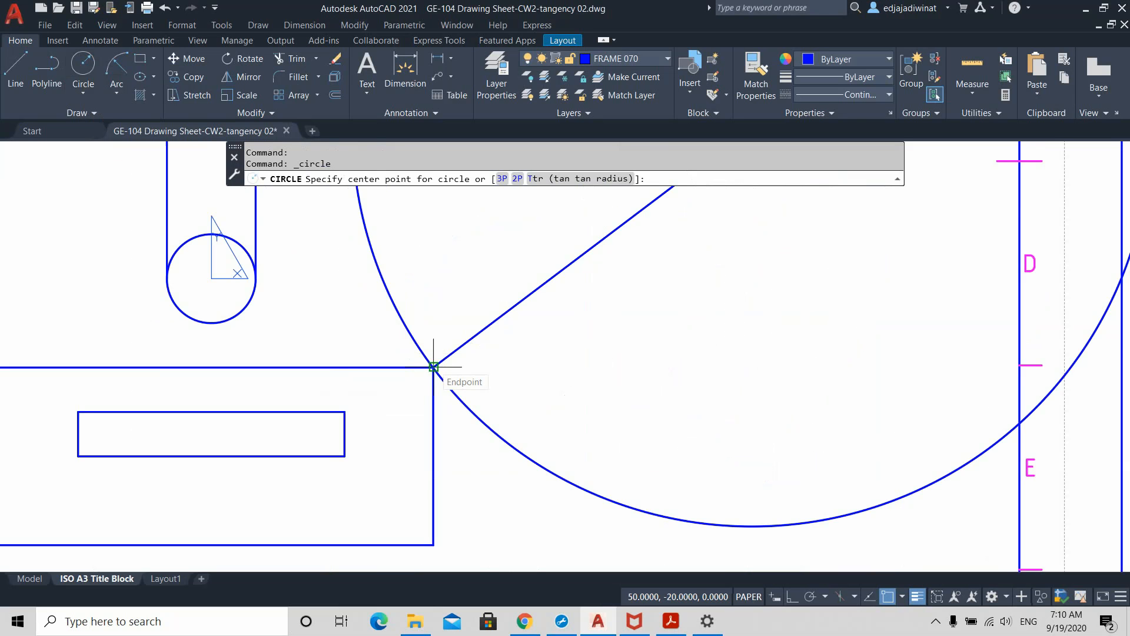
left_click(433, 367)
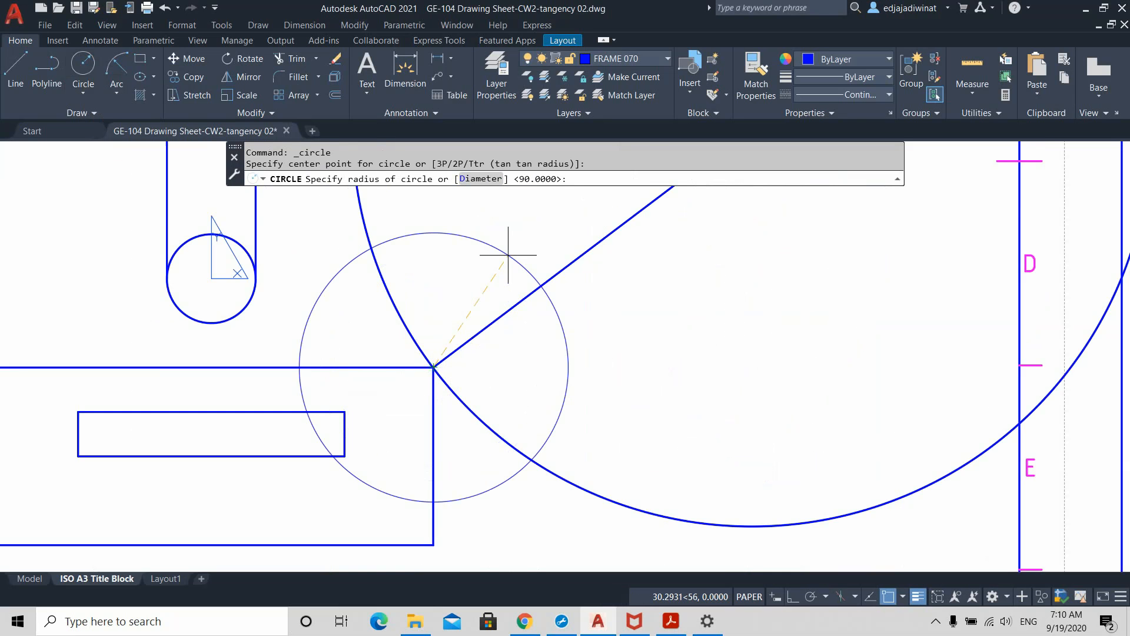
scroll(509, 254, "down", 2)
middle_click_drag(509, 254, 447, 315)
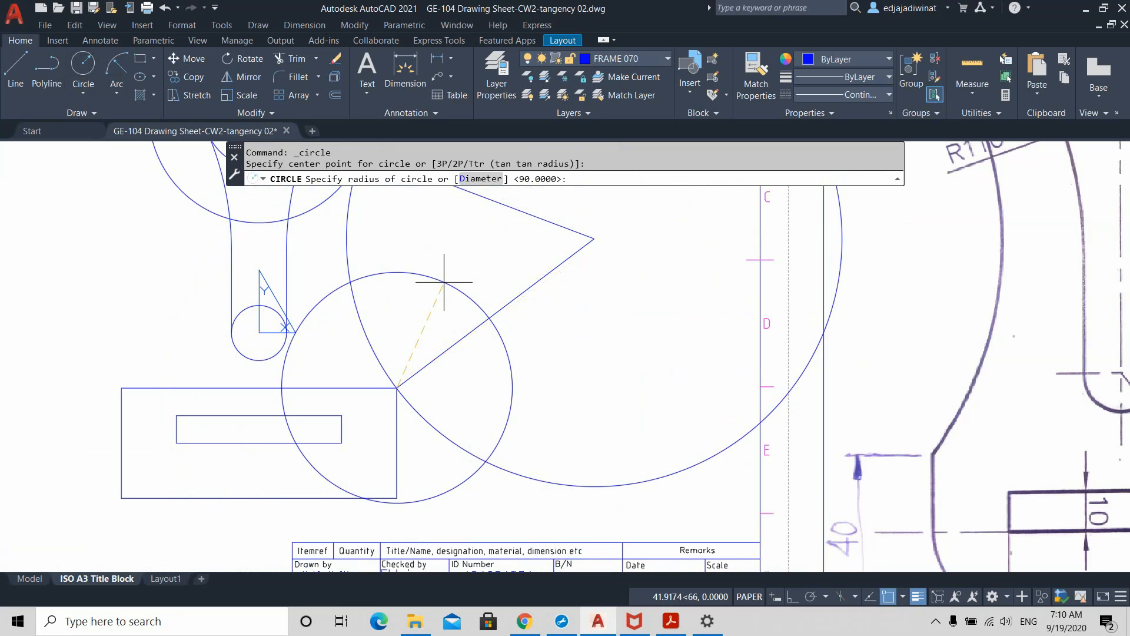
key("Return")
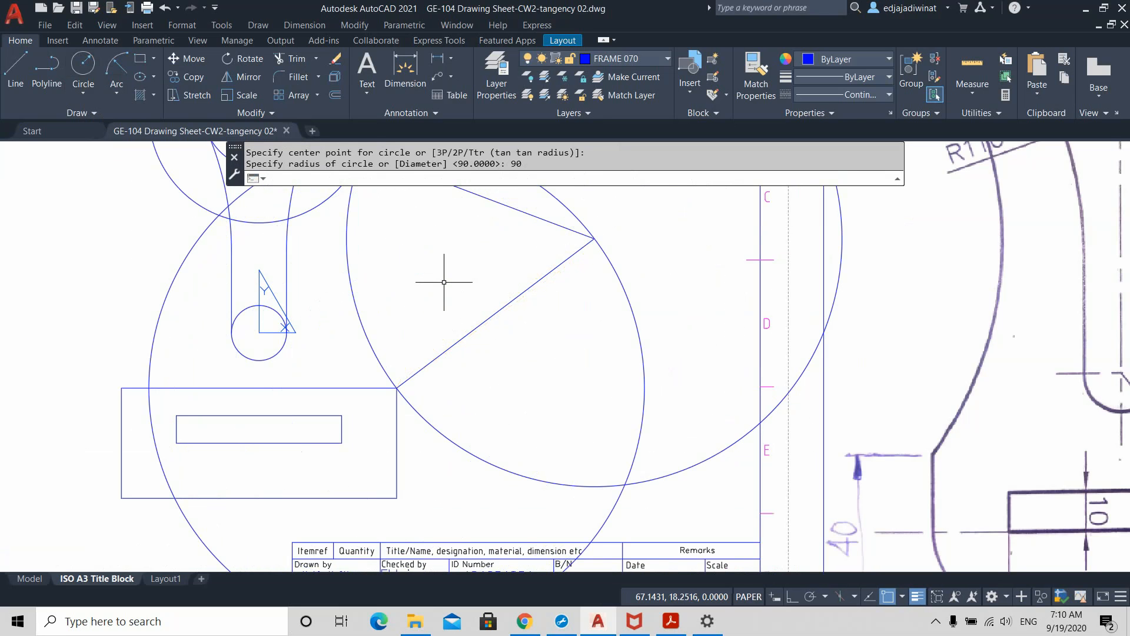
scroll(467, 412, "up", 6)
scroll(566, 402, "down", 4)
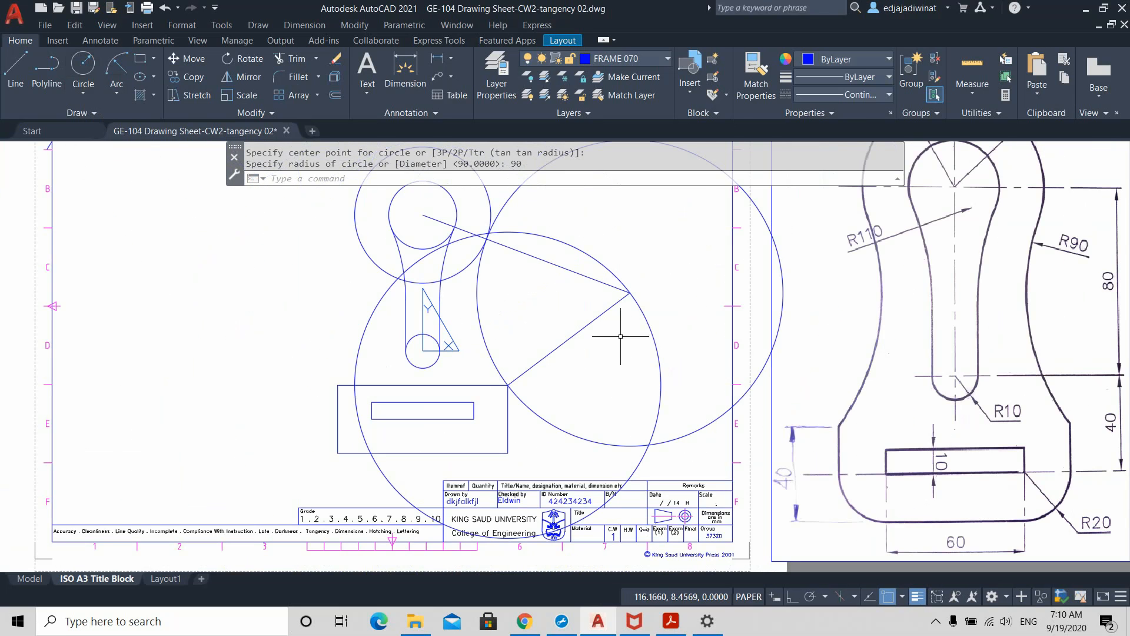
middle_click_drag(620, 361, 529, 379)
left_click(528, 294)
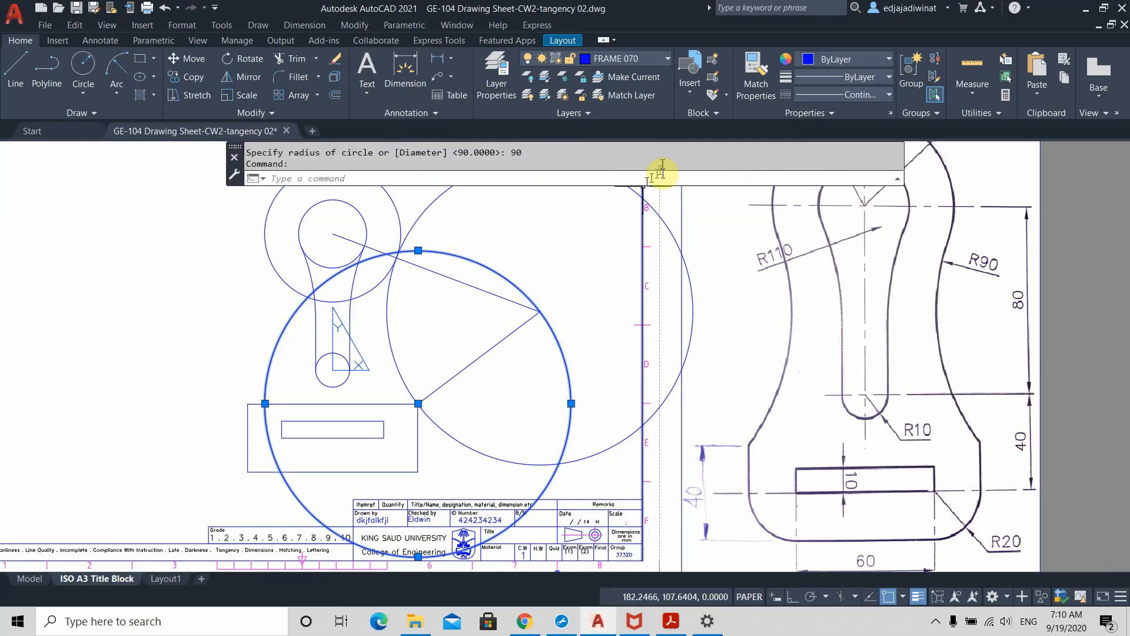
- Set the colour of the 90 mm radius circle centred on the rectangle's corner to red (205,32,39)
left_click(884, 57)
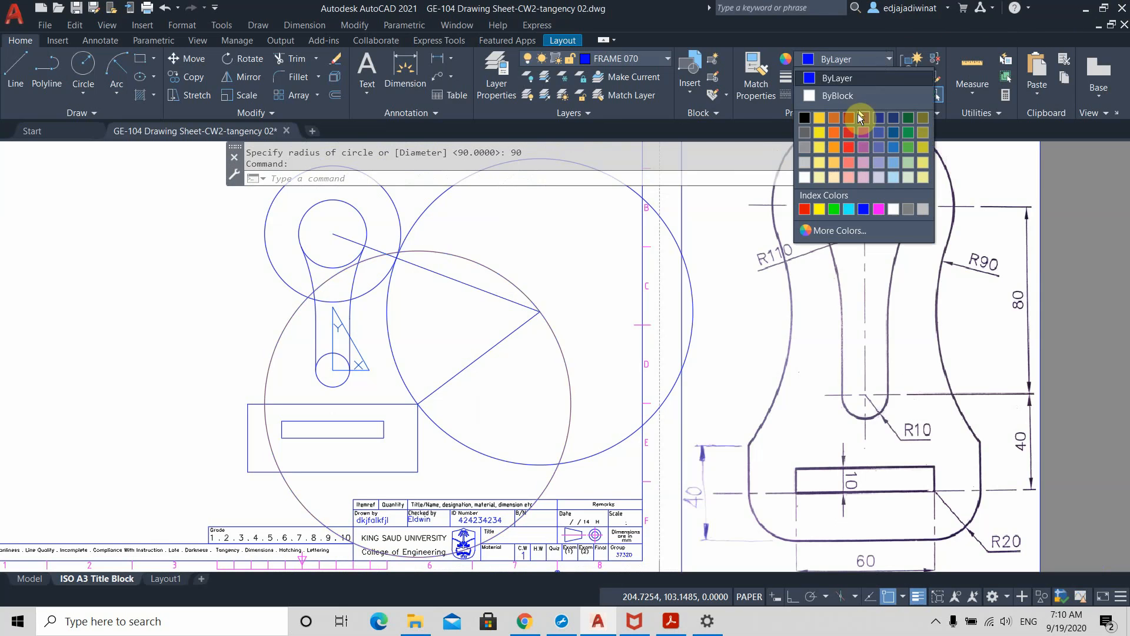
key("Escape")
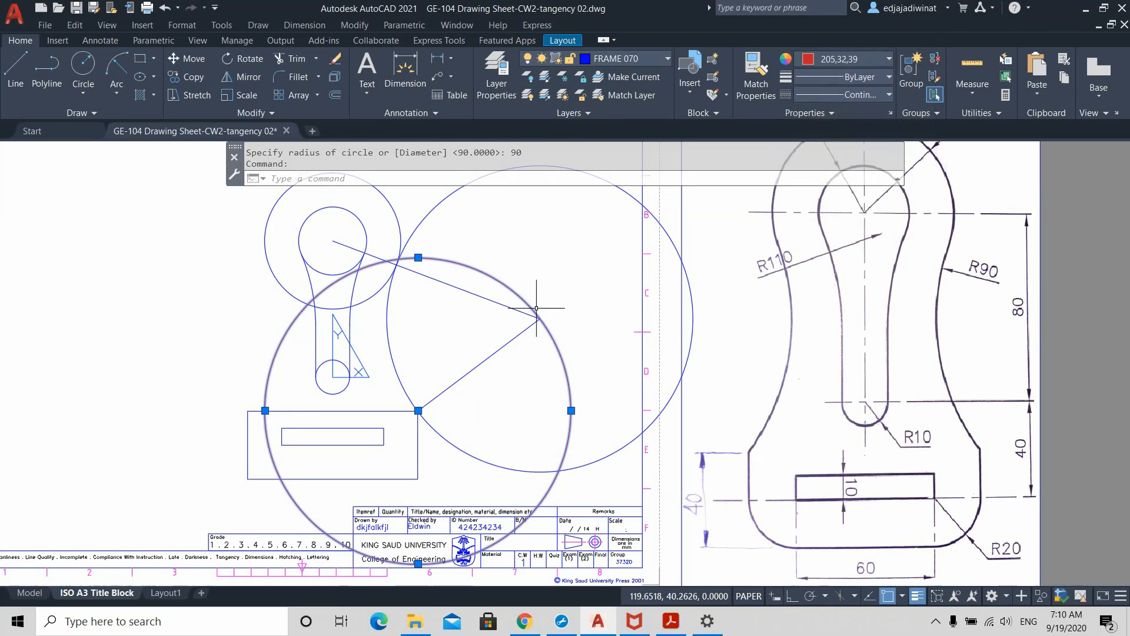
key("Escape")
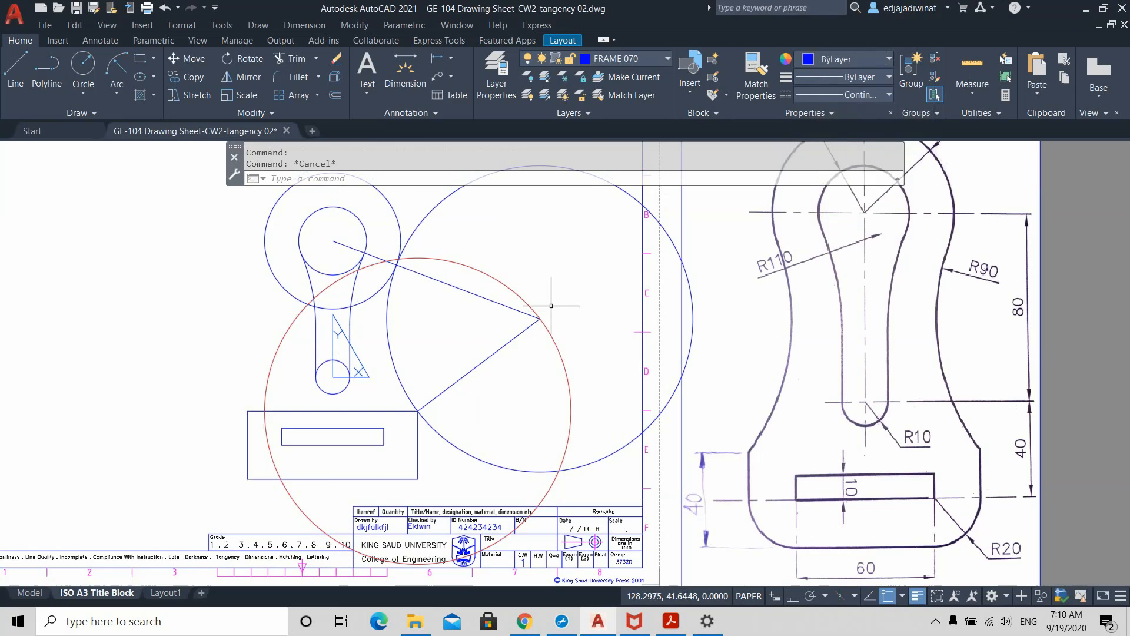
- Examine the red circle in relation to the centre of the blue 90 mm radius circle and the reference drawing
scroll(557, 322, "down", 1)
scroll(560, 315, "up", 1)
middle_click_drag(564, 295, 497, 293)
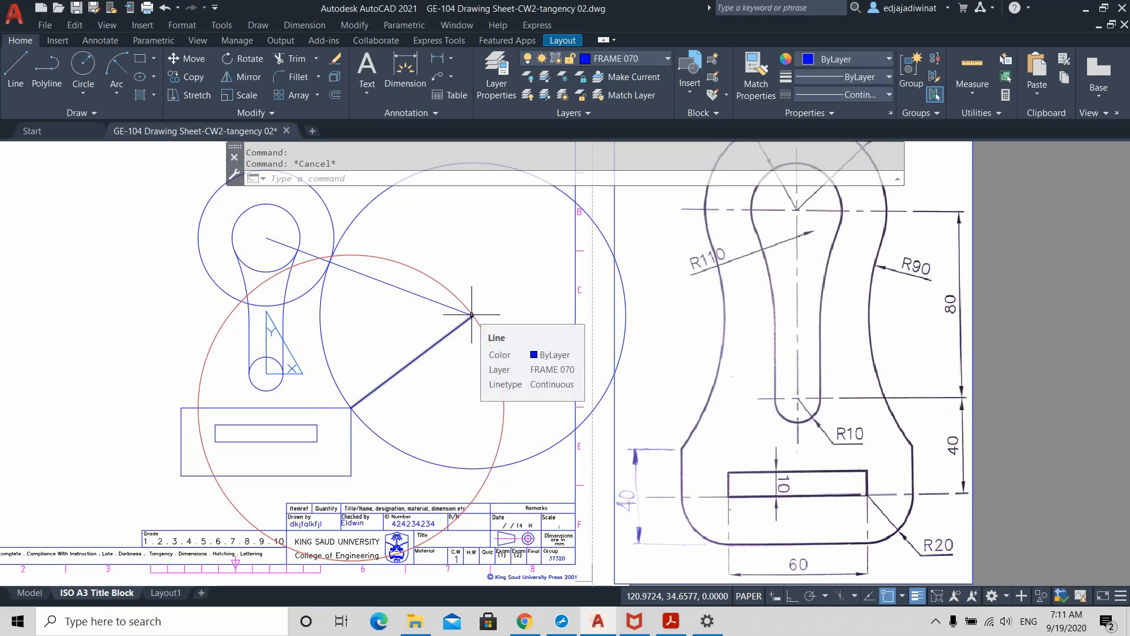
left_click(608, 241)
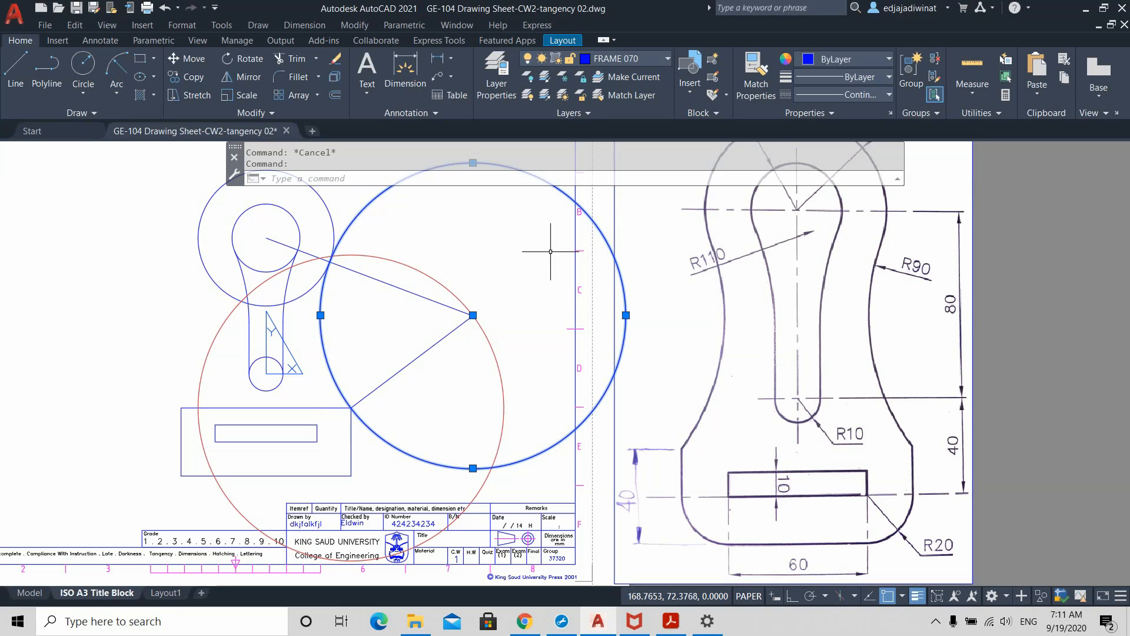
key("Escape")
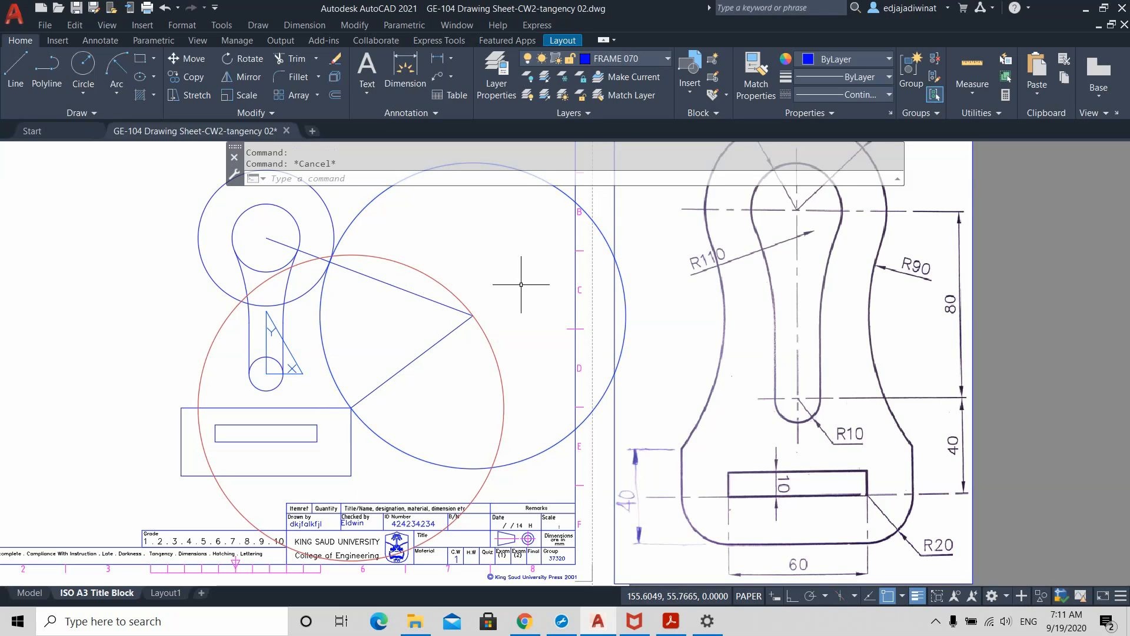
scroll(478, 312, "up", 1)
scroll(508, 270, "down", 4)
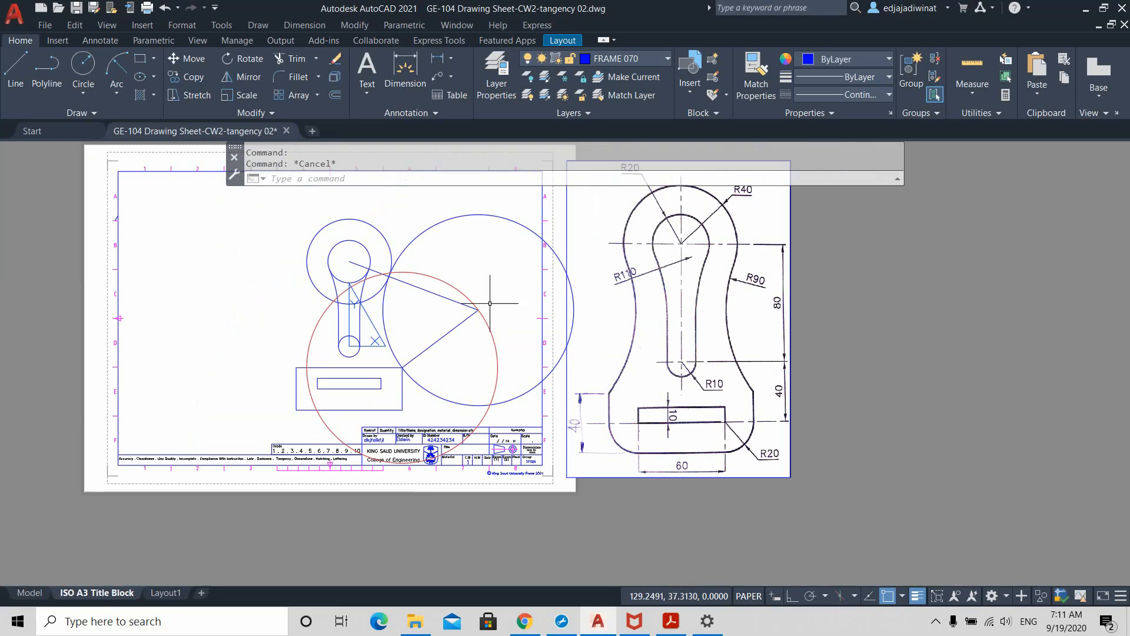
middle_click_drag(500, 292, 484, 315)
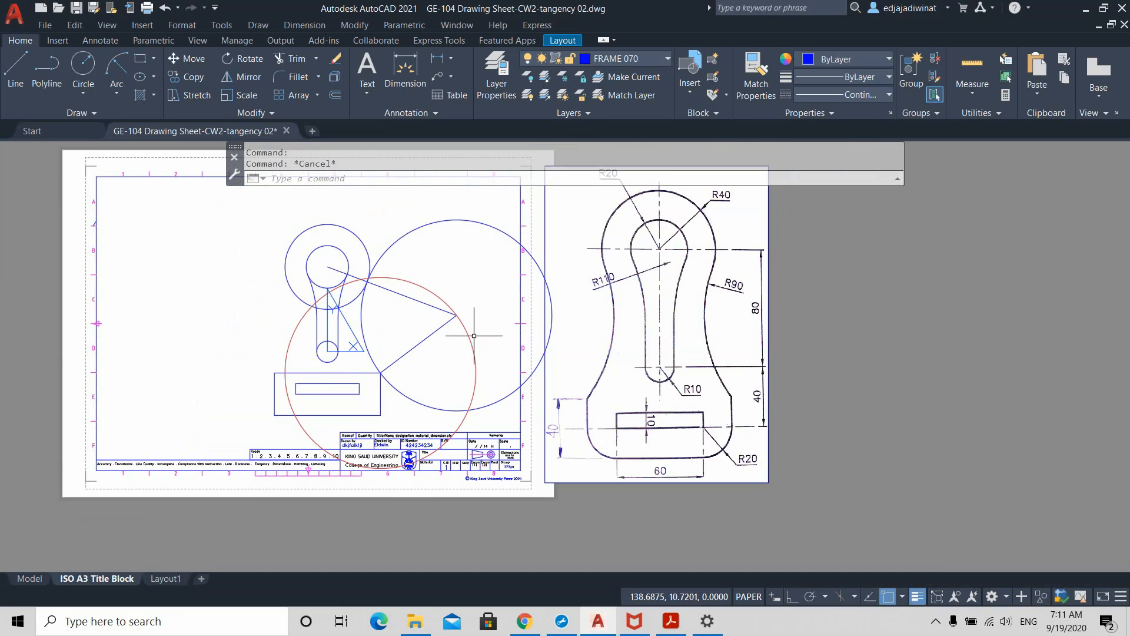
scroll(485, 318, "up", 4)
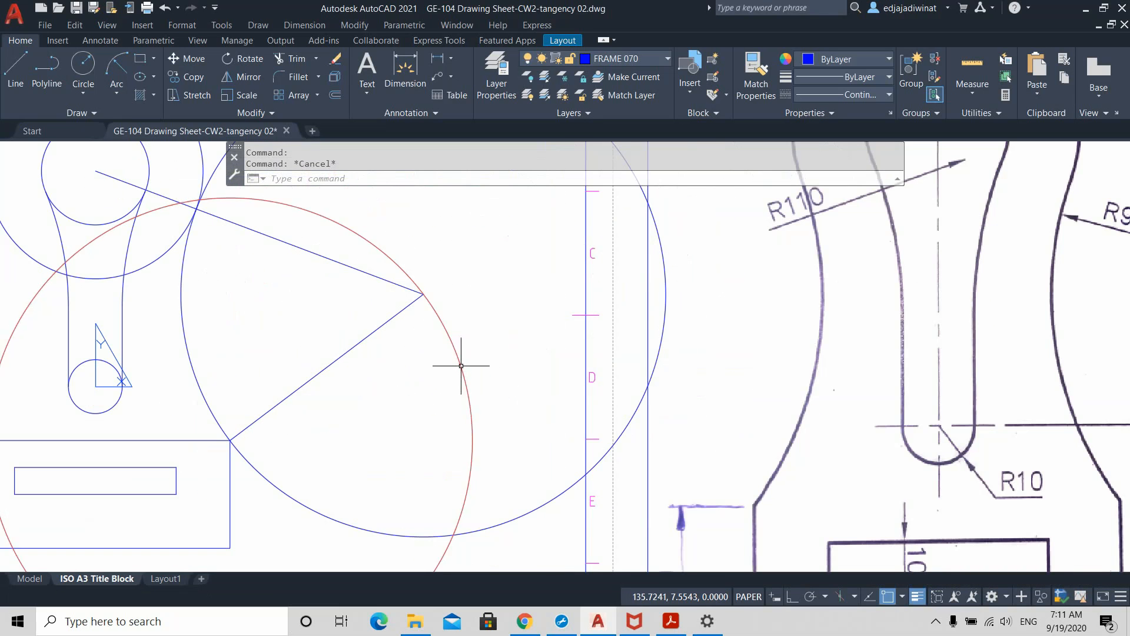
key("ctrl")
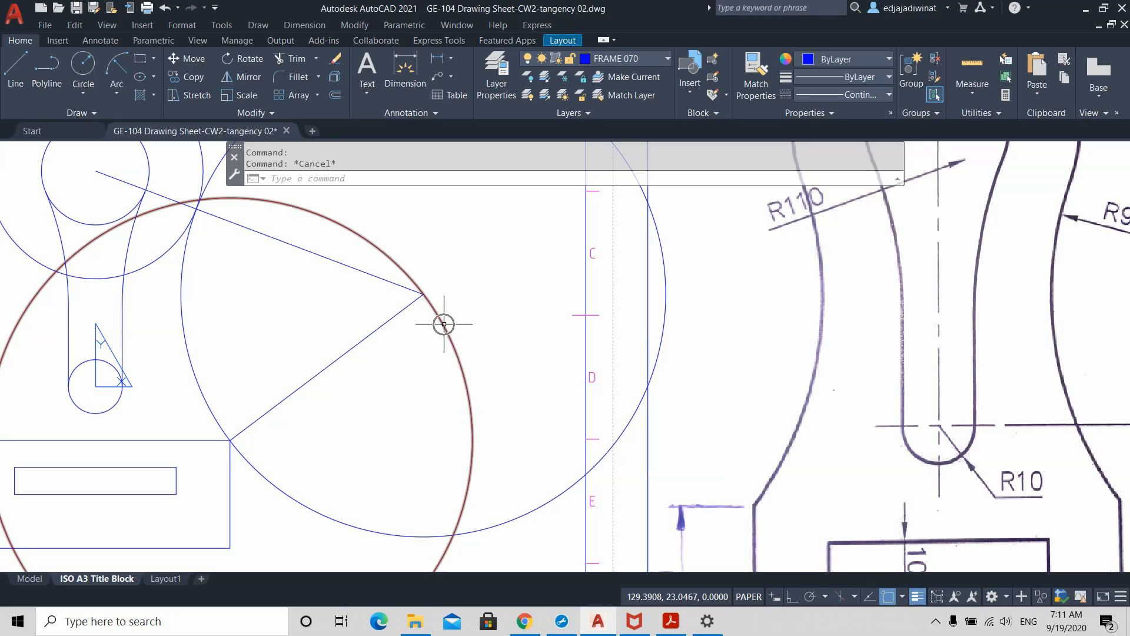
key("ctrl")
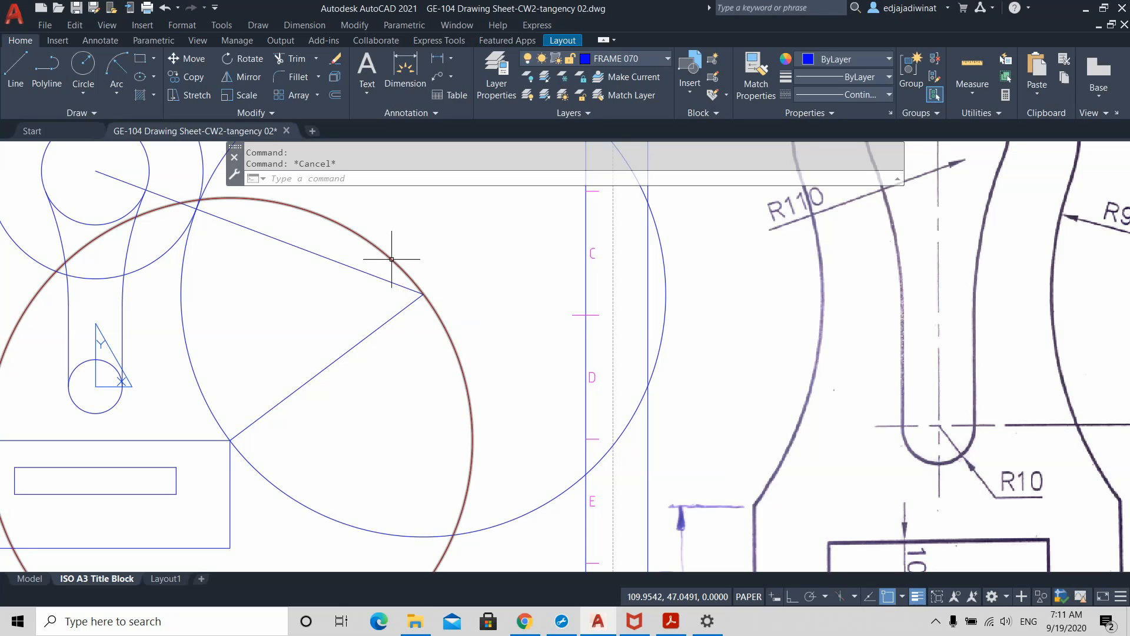
scroll(373, 388, "down", 4)
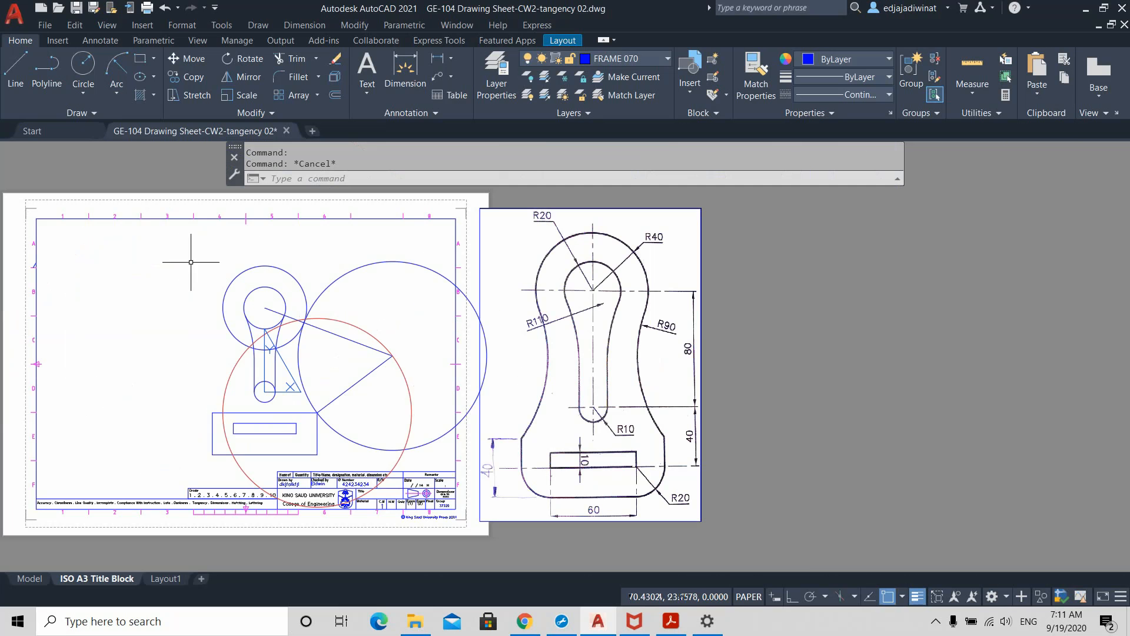
- Draw a circle of radius 130 mm centred on the shared centre of the two concentric head circles
left_click(81, 72)
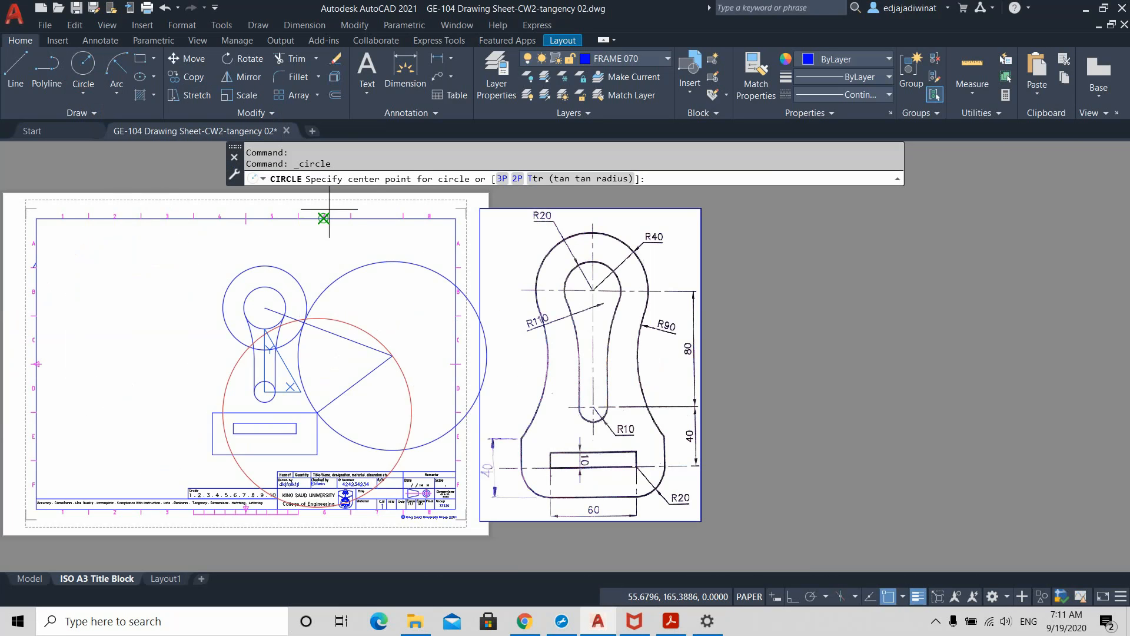
scroll(312, 305, "up", 2)
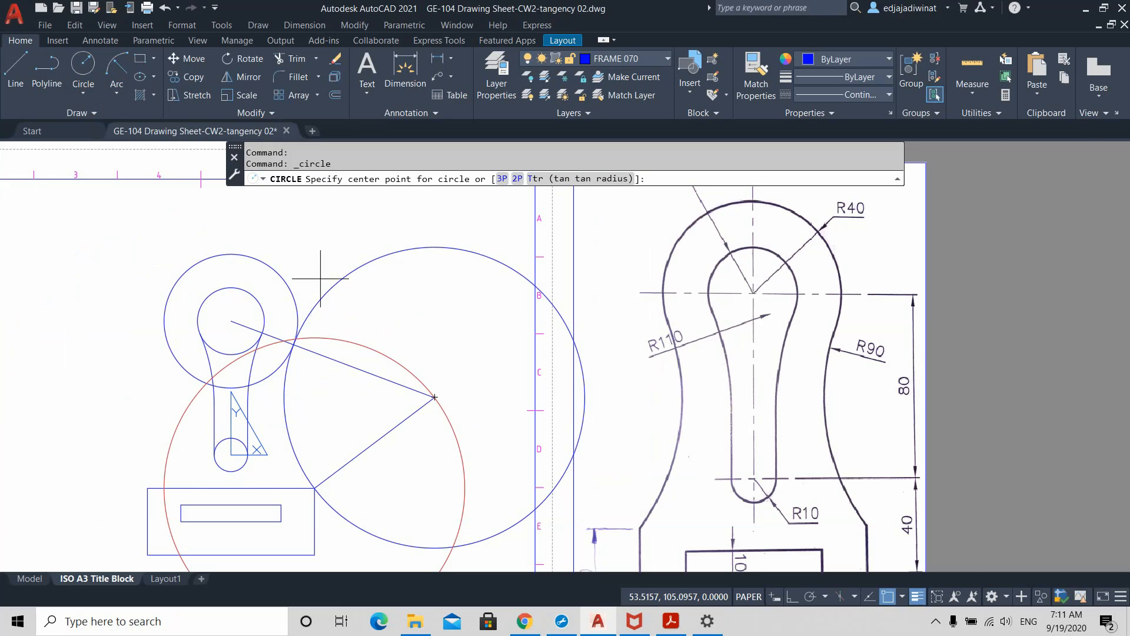
middle_click_drag(375, 324, 475, 323)
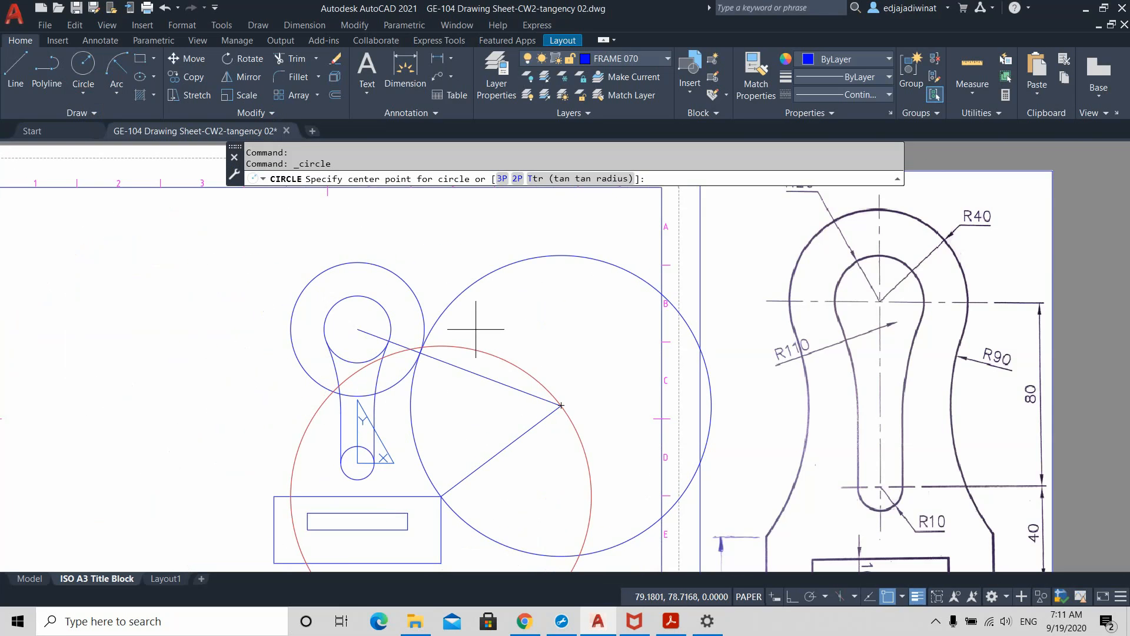
scroll(419, 297, "up", 2)
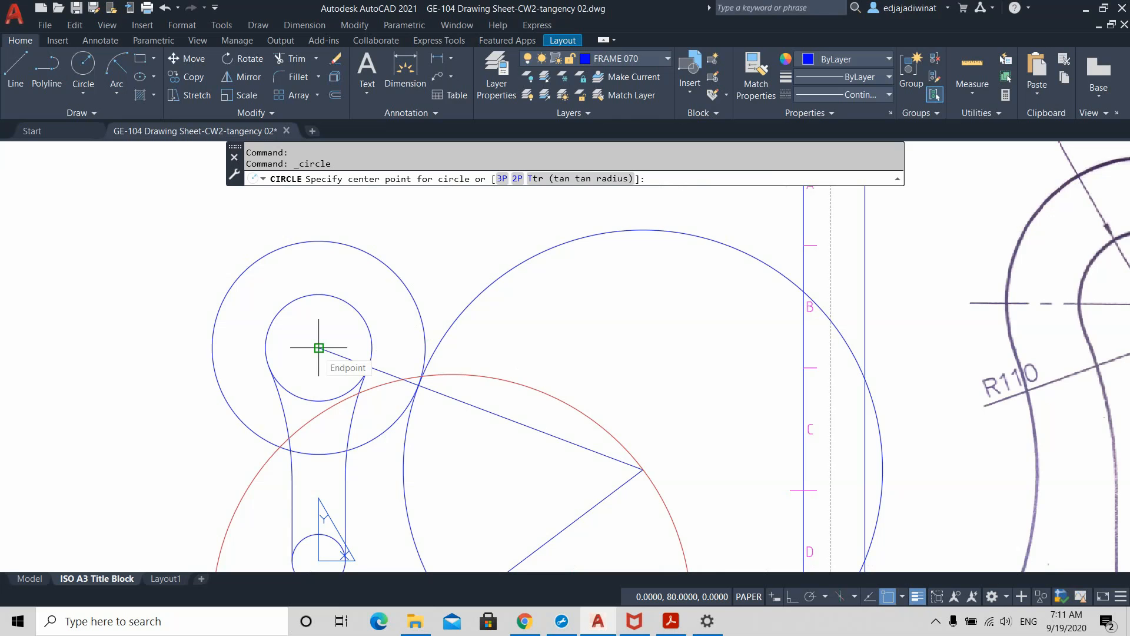
left_click(318, 347)
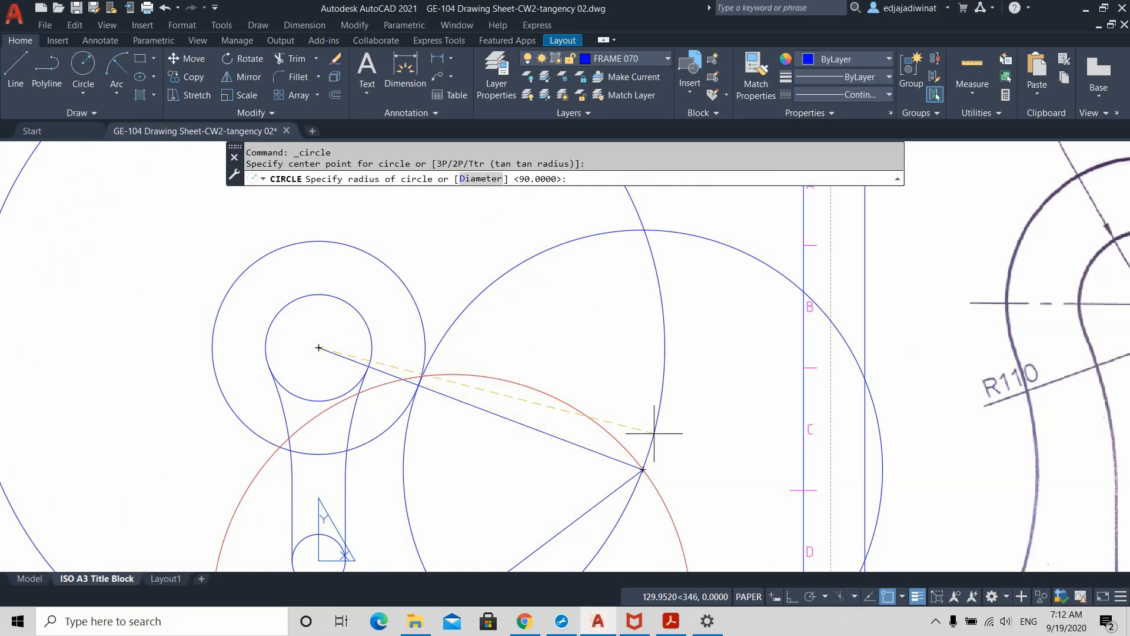
key("Return")
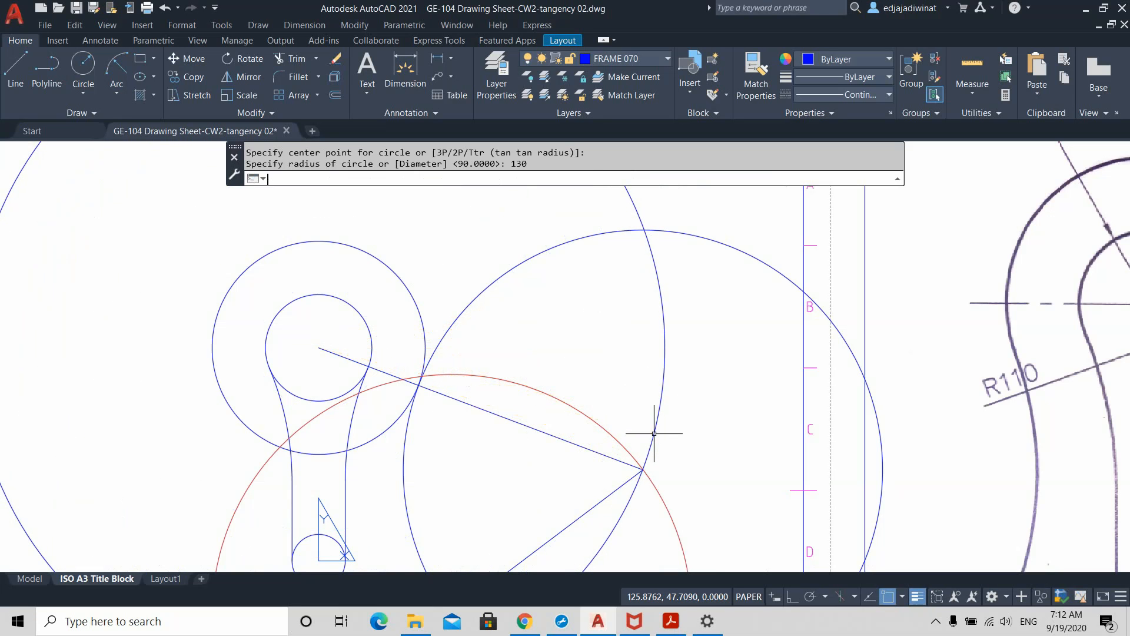
- Set the colour of the 130 mm radius circle to green
scroll(659, 427, "down", 2)
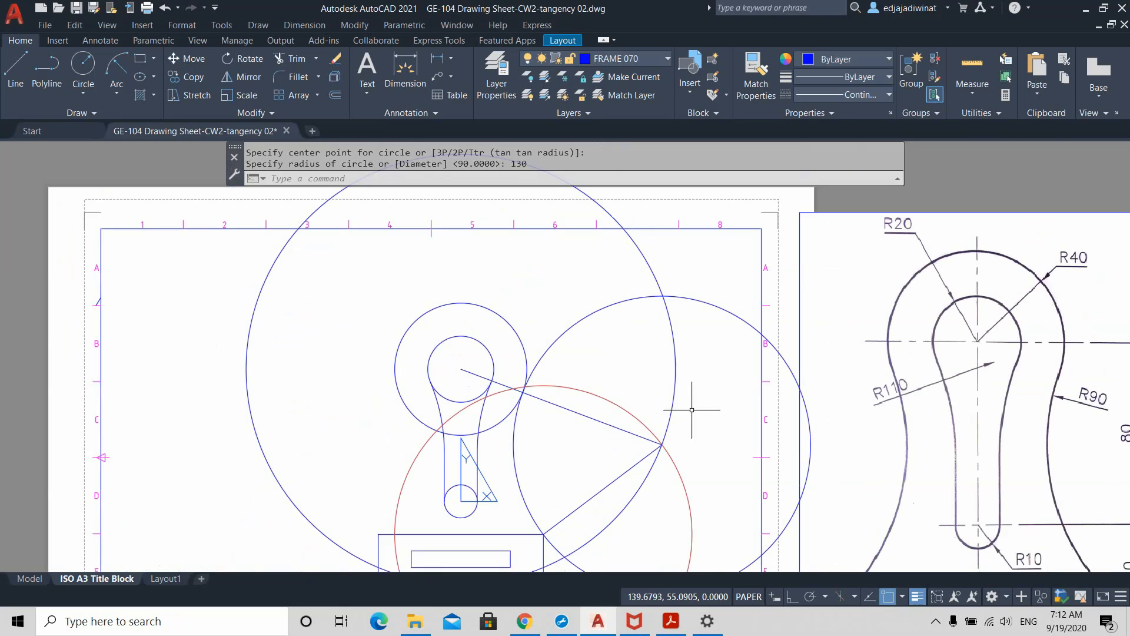
left_click(642, 255)
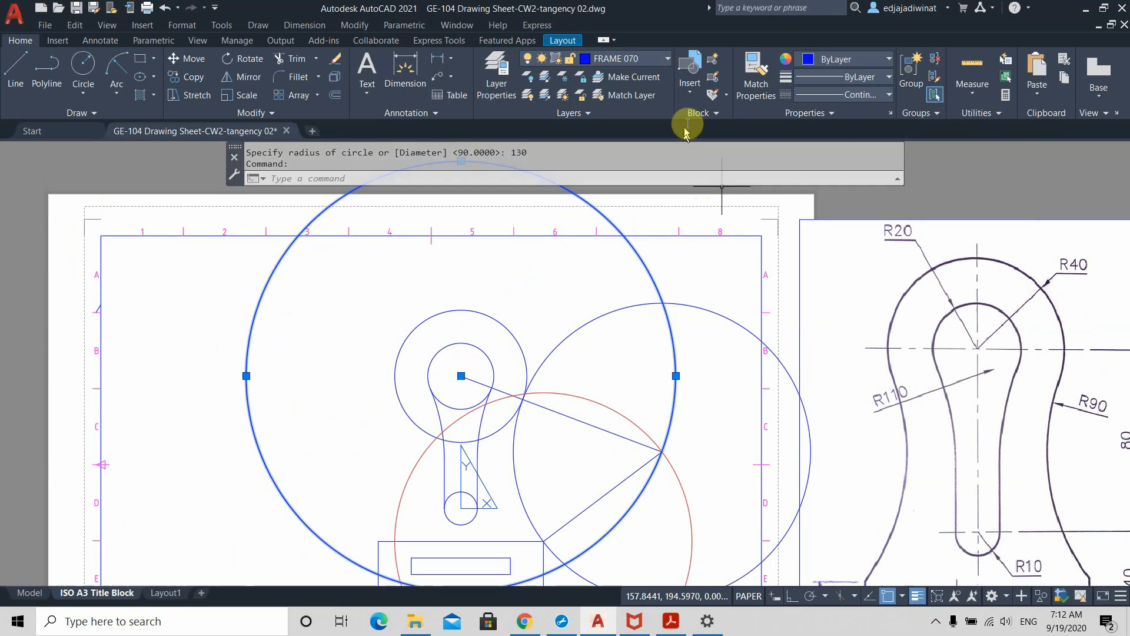
left_click(881, 62)
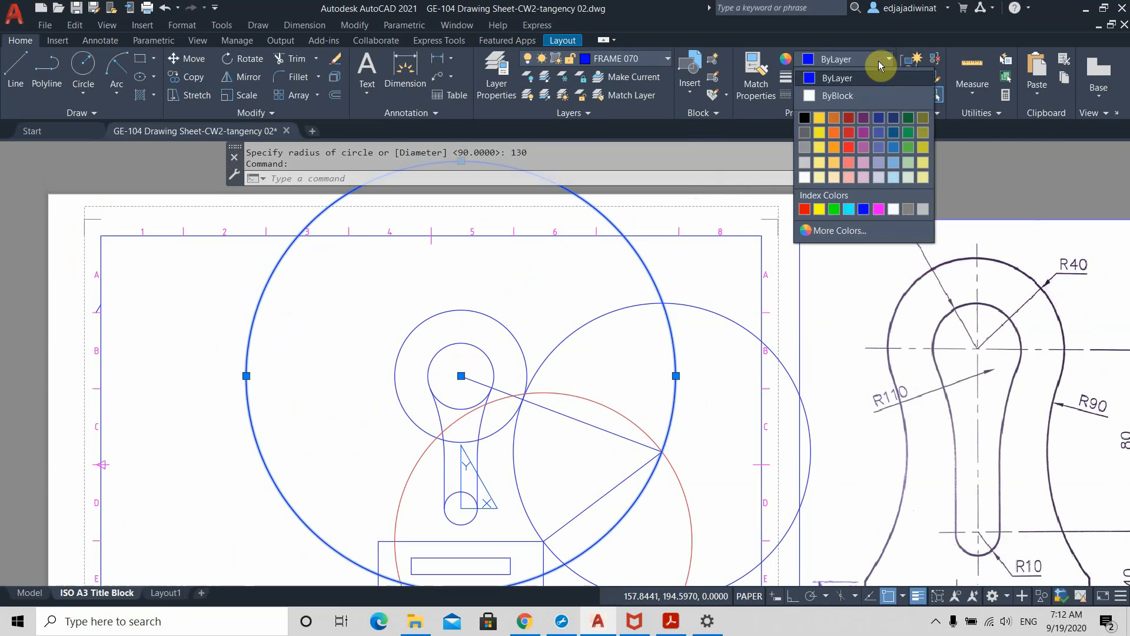
left_click(834, 209)
key("Escape")
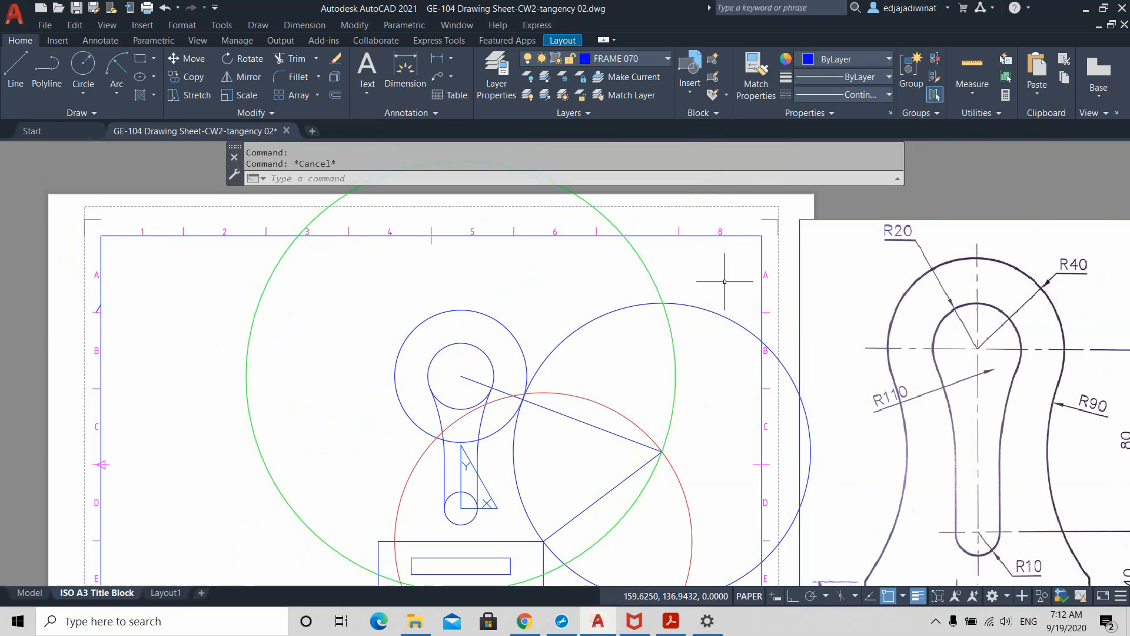
- Examine the intersection of the red and green construction circles around the centre of the blue 90 mm radius circle
scroll(695, 409, "up", 3)
scroll(694, 404, "down", 3)
middle_click_drag(712, 356, 539, 375)
scroll(518, 341, "up", 3)
scroll(487, 304, "down", 3)
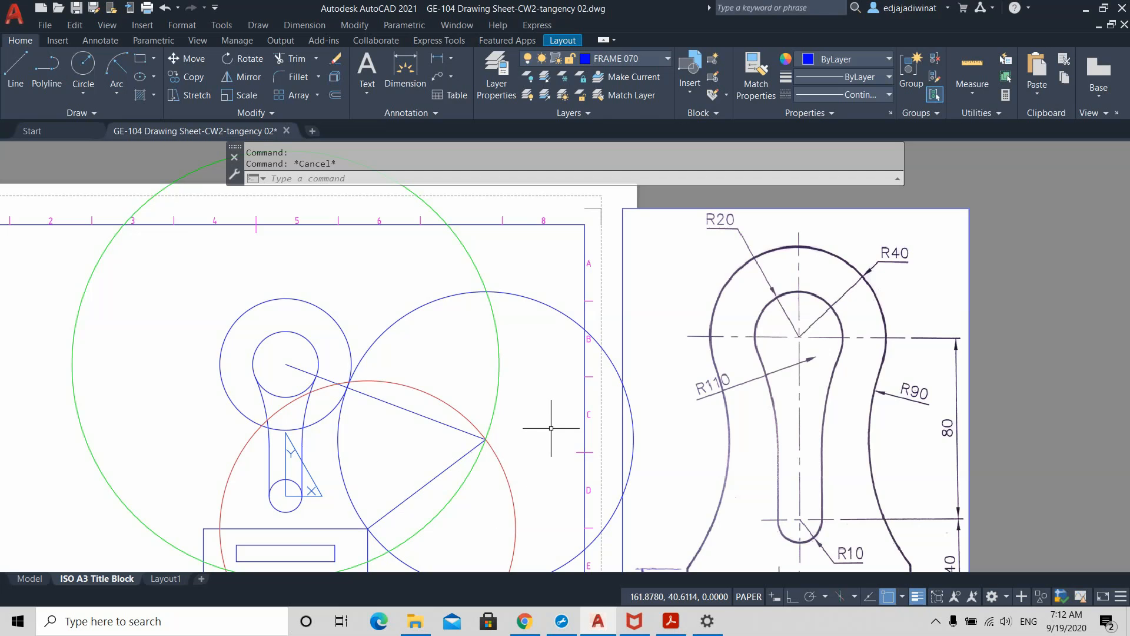
scroll(542, 446, "down", 4)
scroll(550, 438, "up", 2)
scroll(542, 441, "up", 3)
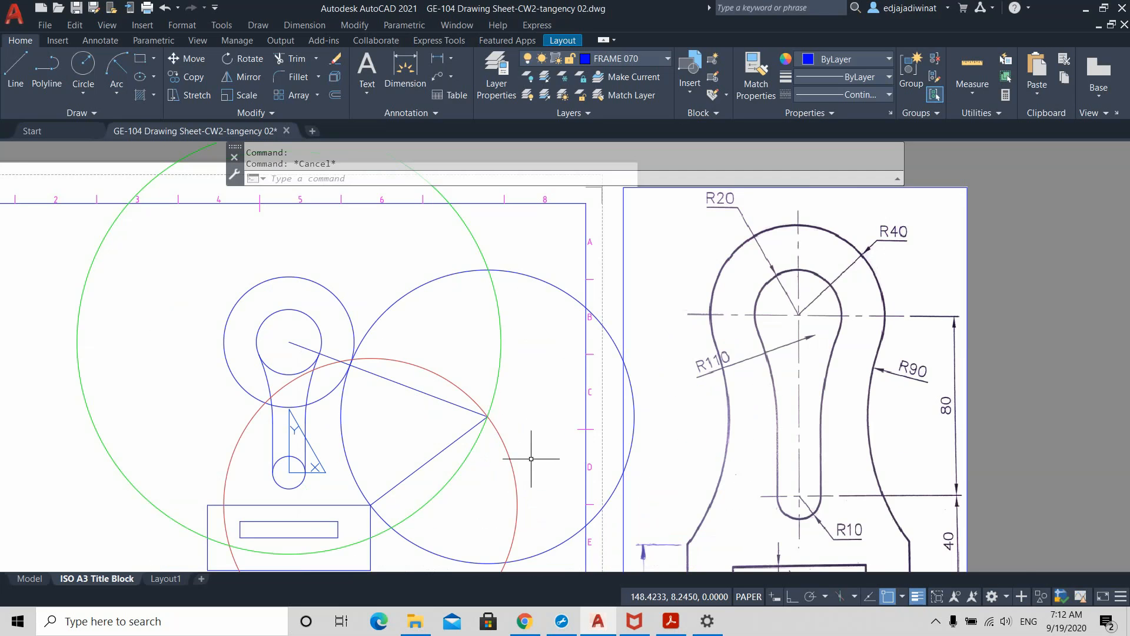
scroll(535, 449, "up", 3)
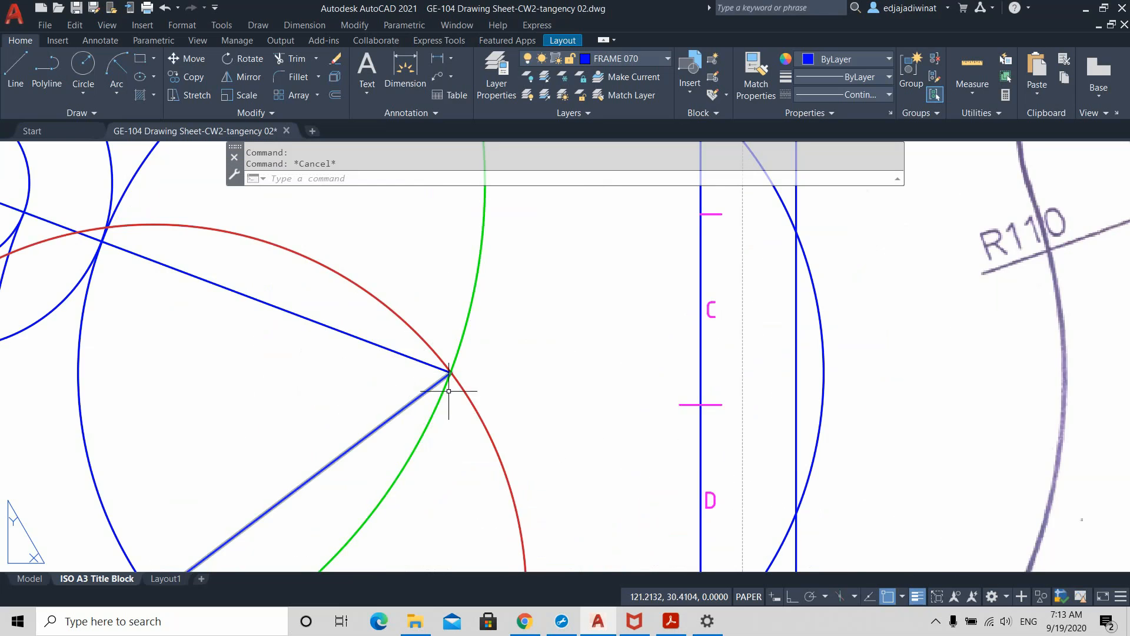
scroll(449, 413, "up", 3)
scroll(449, 413, "down", 5)
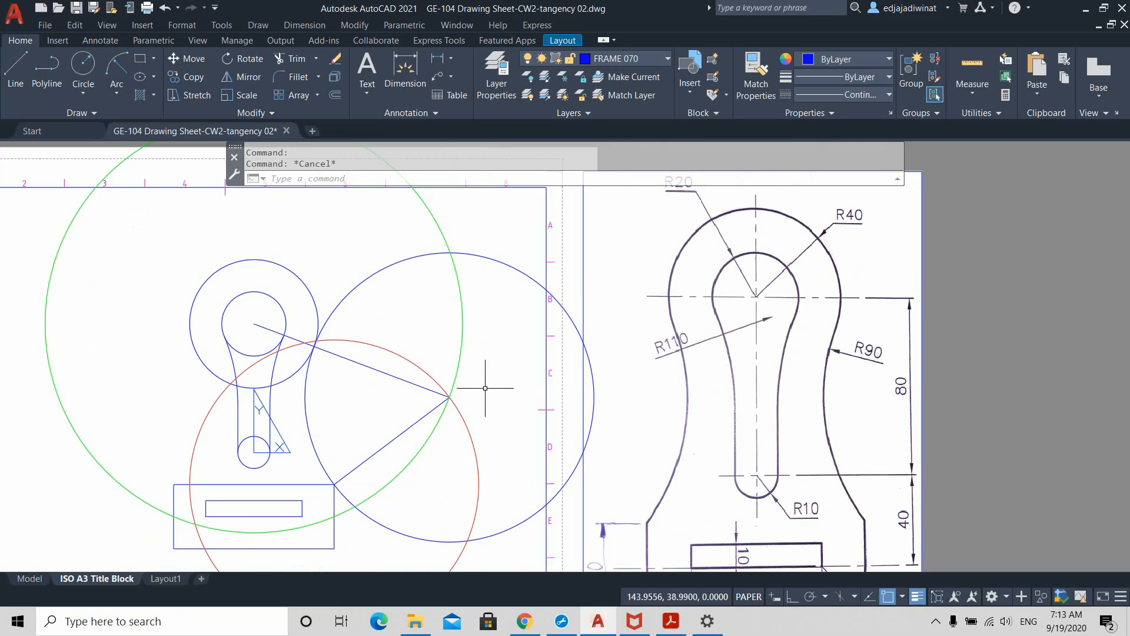
scroll(499, 414, "down", 2)
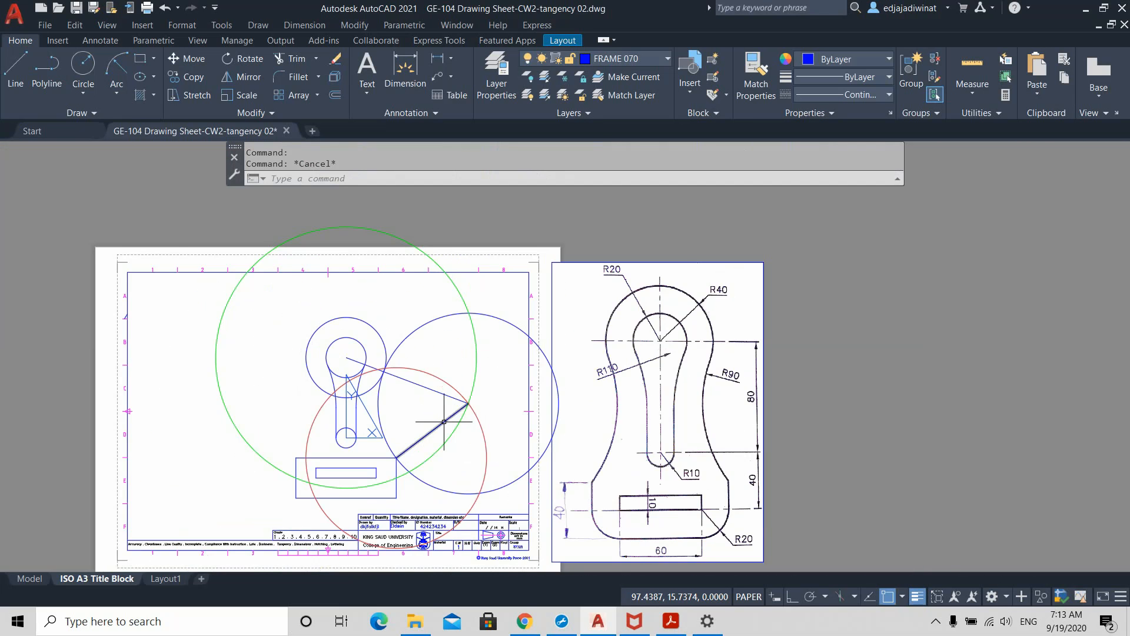
scroll(441, 416, "up", 2)
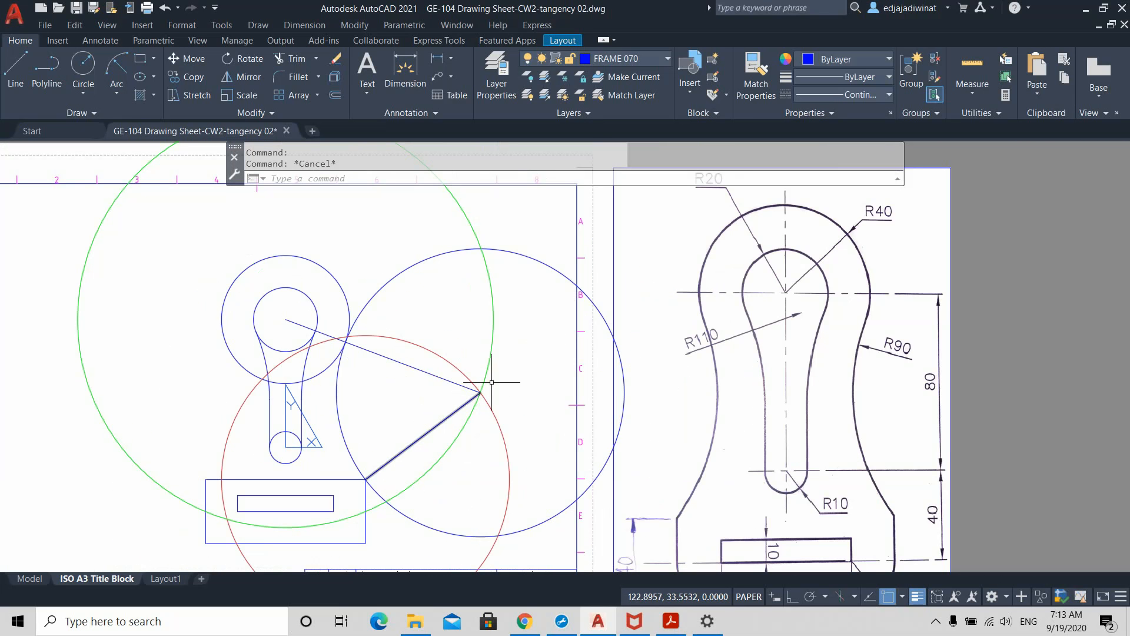
- Erase the blue 90 mm radius circle and the two lines running to its centre
left_click(536, 261)
key("Delete")
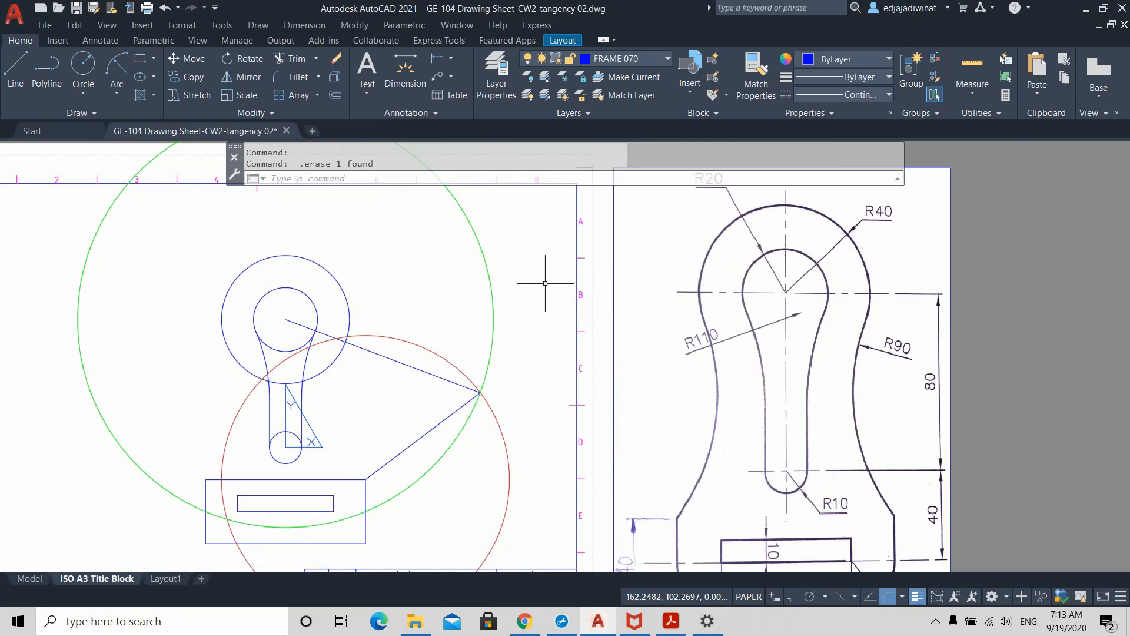
left_click(415, 365)
key("Delete")
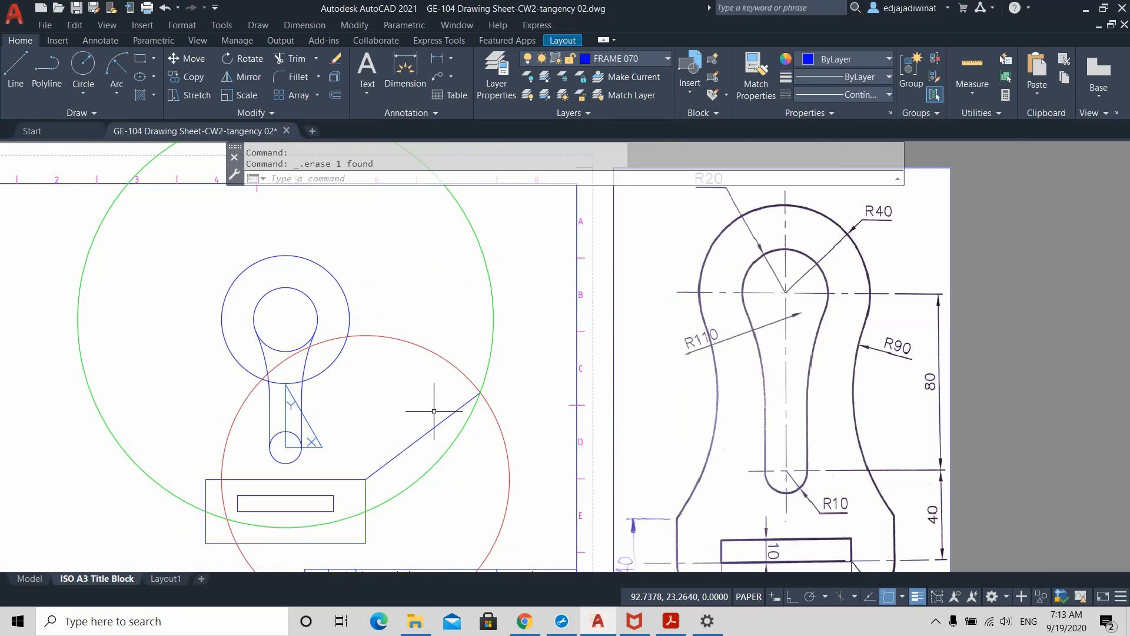
left_click(430, 427)
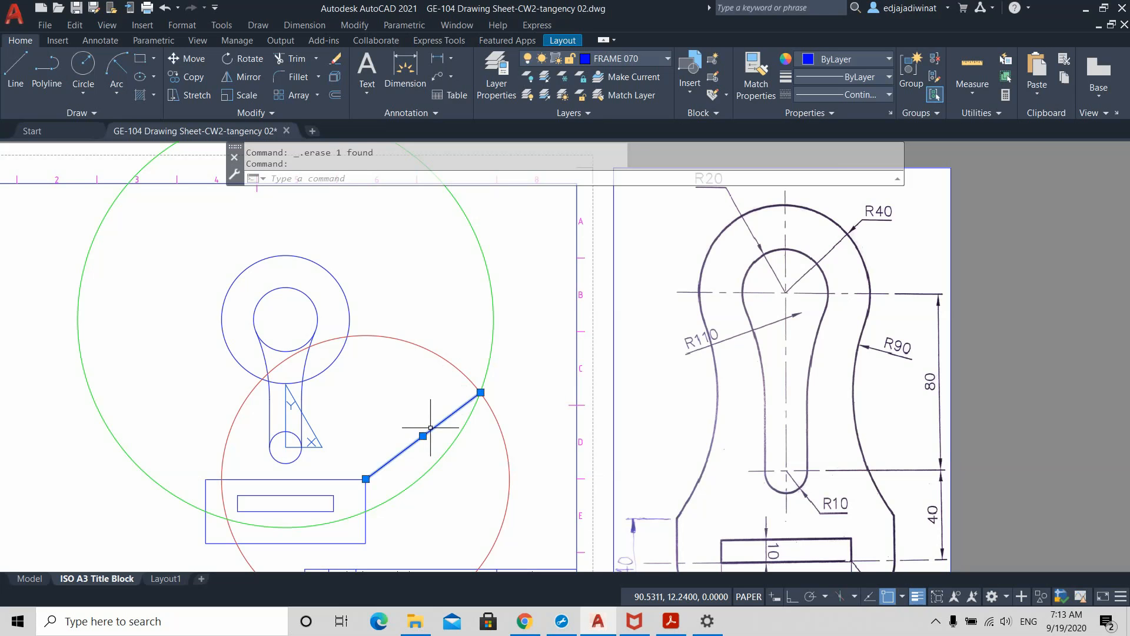
key("Delete")
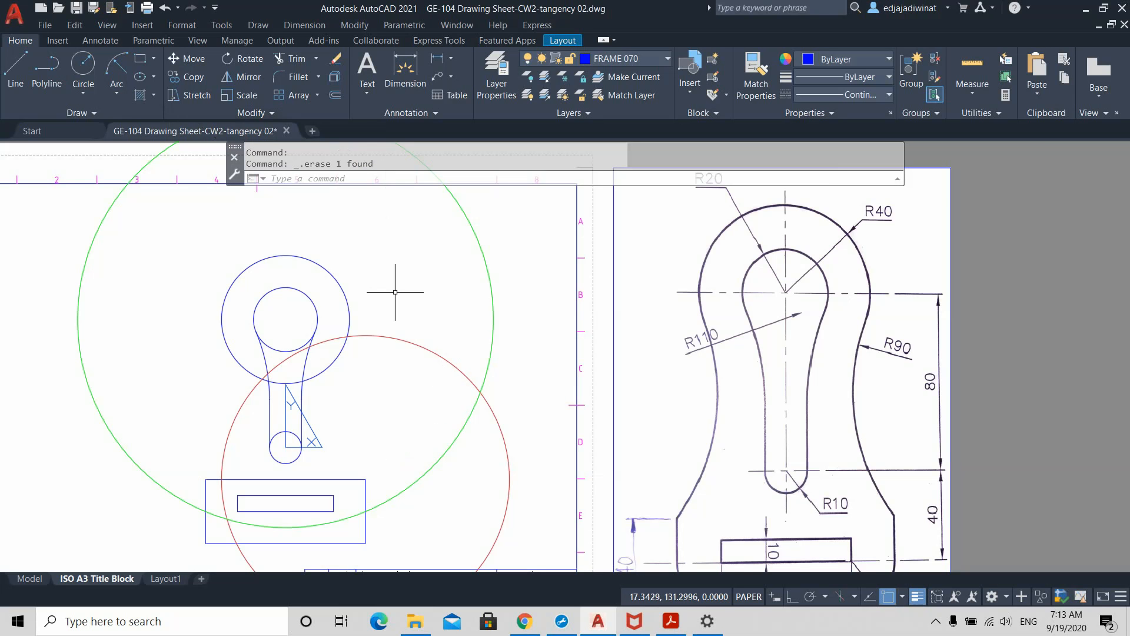
- Draw a circle of radius 90 mm centred on the intersection of the red and green construction circles beside the part
scroll(492, 423, "up", 2)
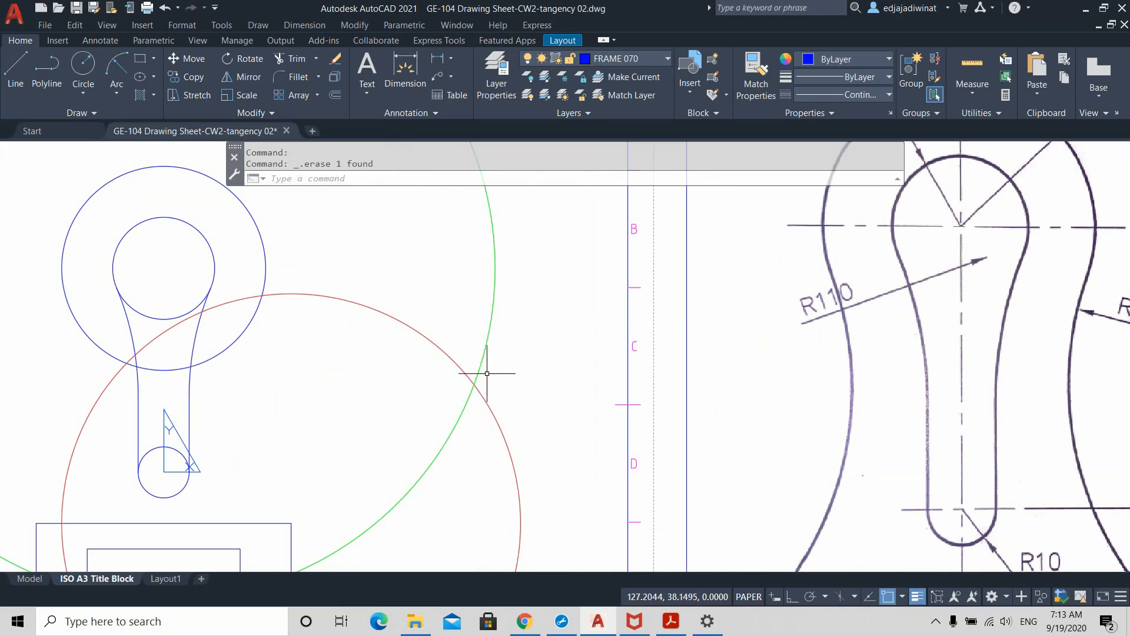
left_click(76, 65)
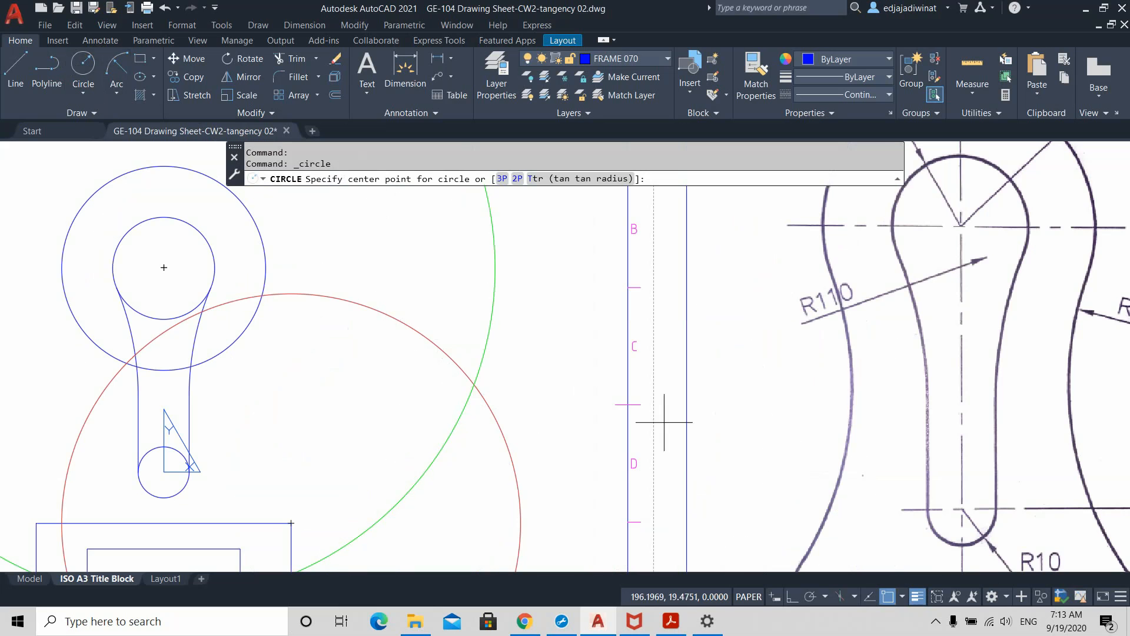
left_click(903, 597)
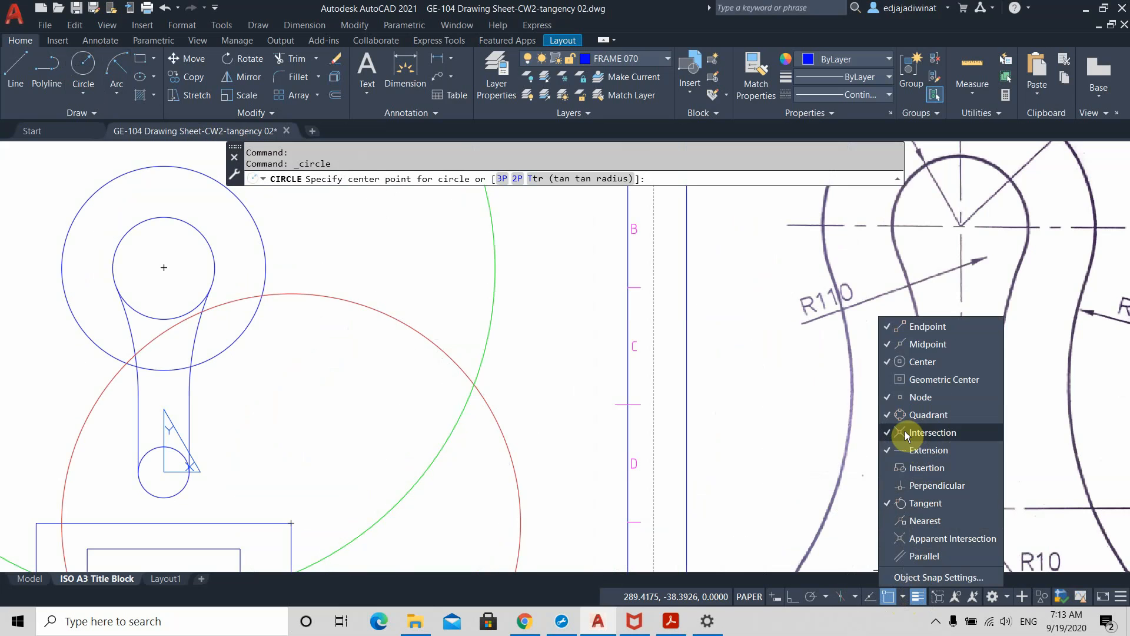
left_click(525, 372)
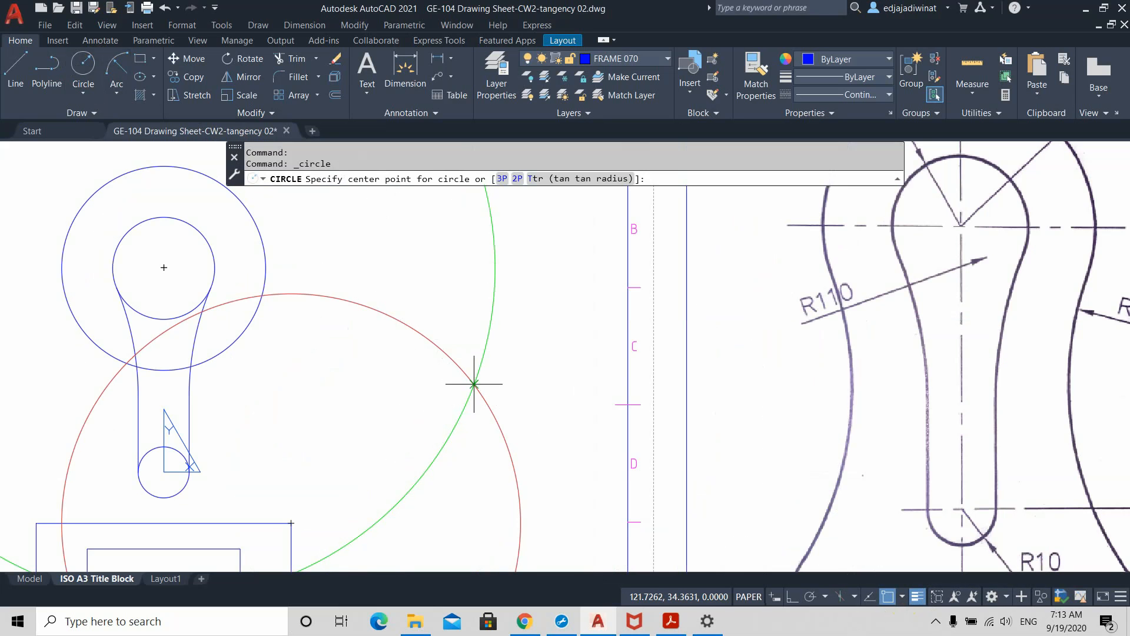
left_click(474, 383)
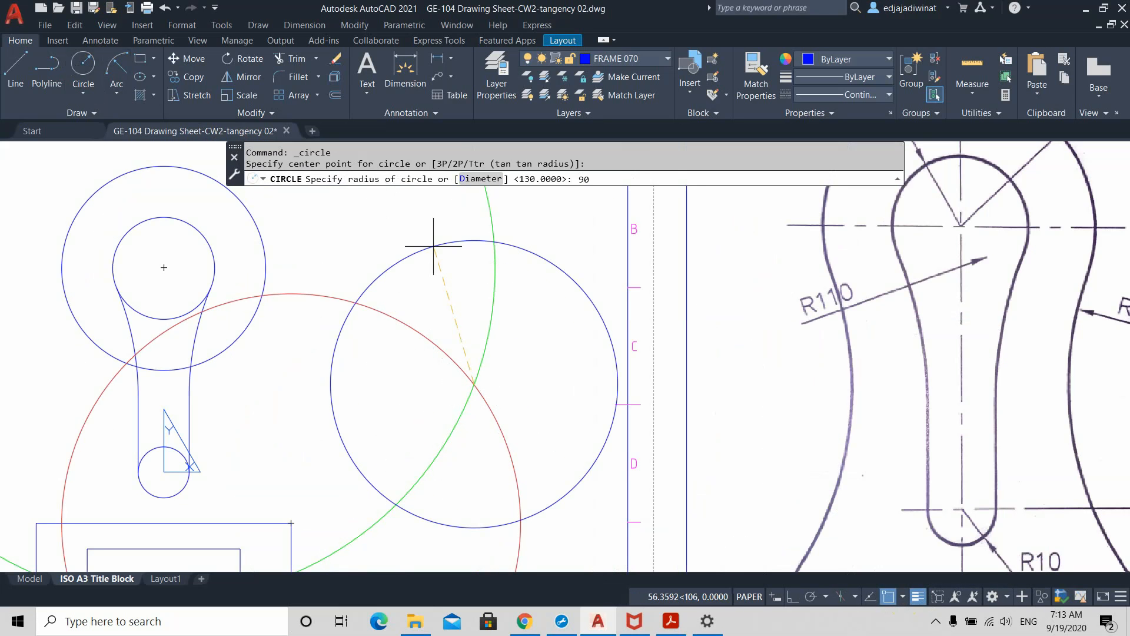
key("Return")
- Examine how the 90 mm radius circle touches the outer head circle and meets the base rectangle's upper corner
scroll(292, 380, "down", 5)
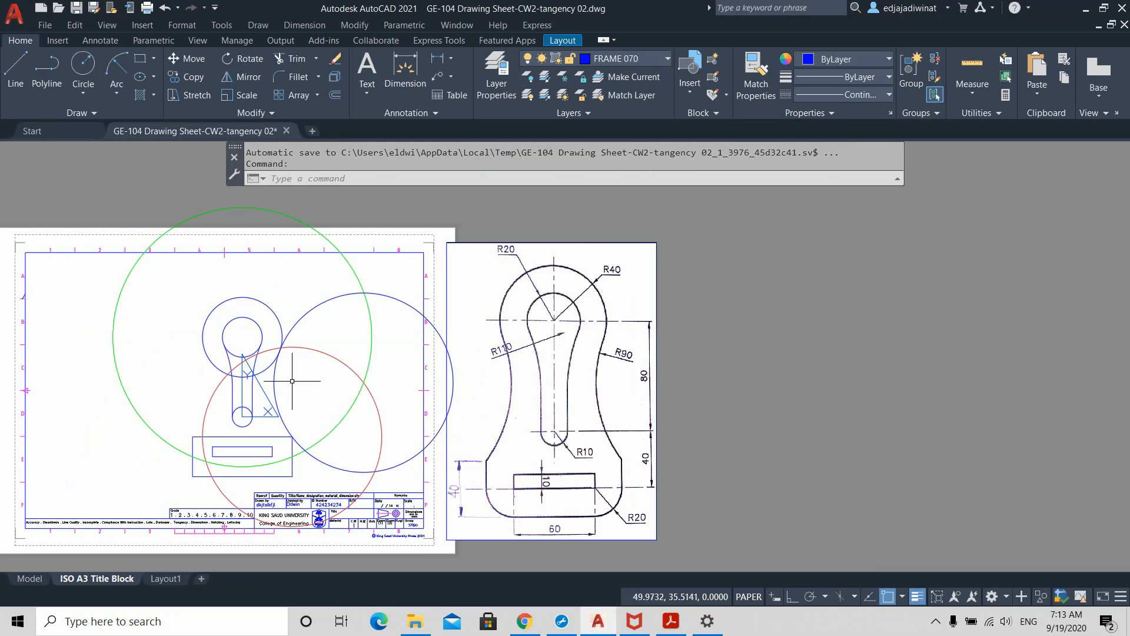
scroll(292, 381, "up", 5)
middle_click_drag(265, 320, 398, 336)
scroll(370, 291, "up", 3)
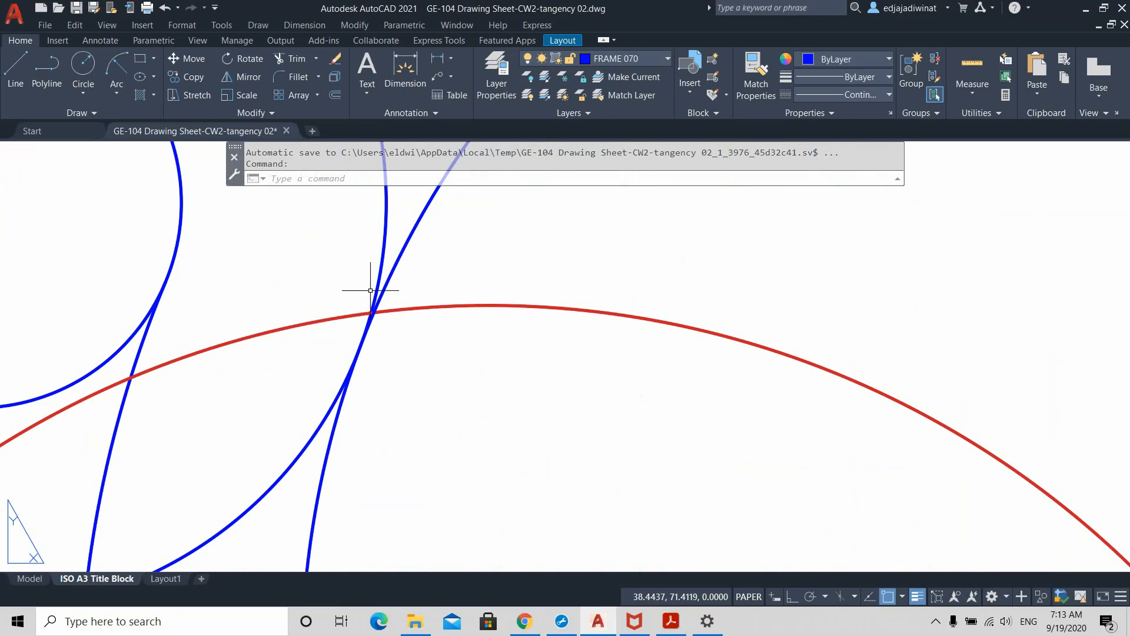
scroll(353, 315, "up", 5)
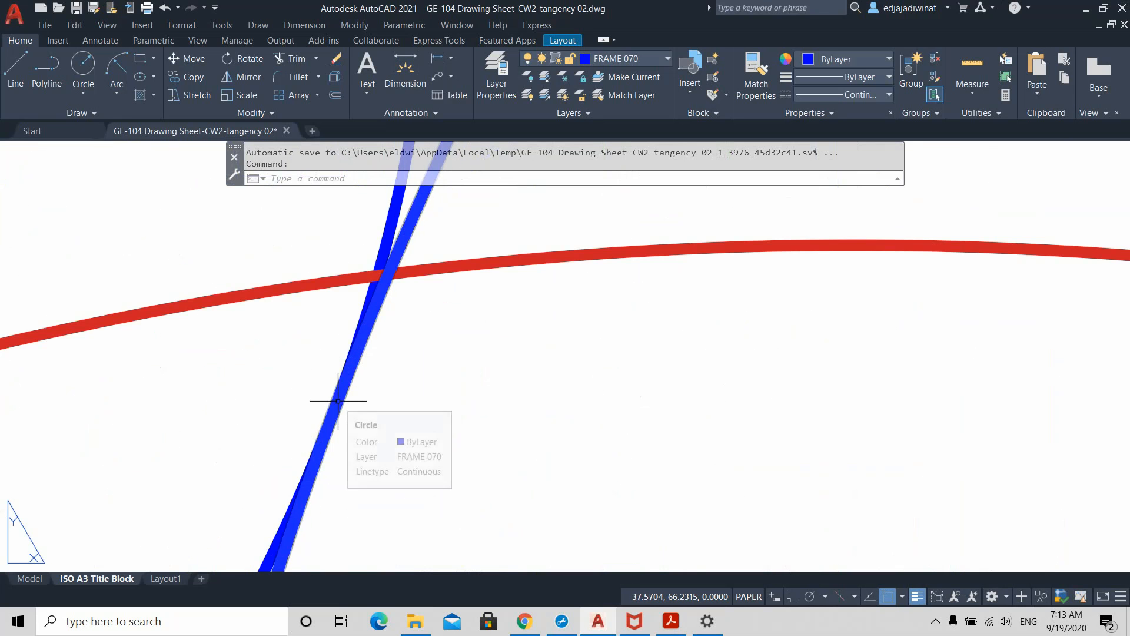
scroll(338, 401, "down", 5)
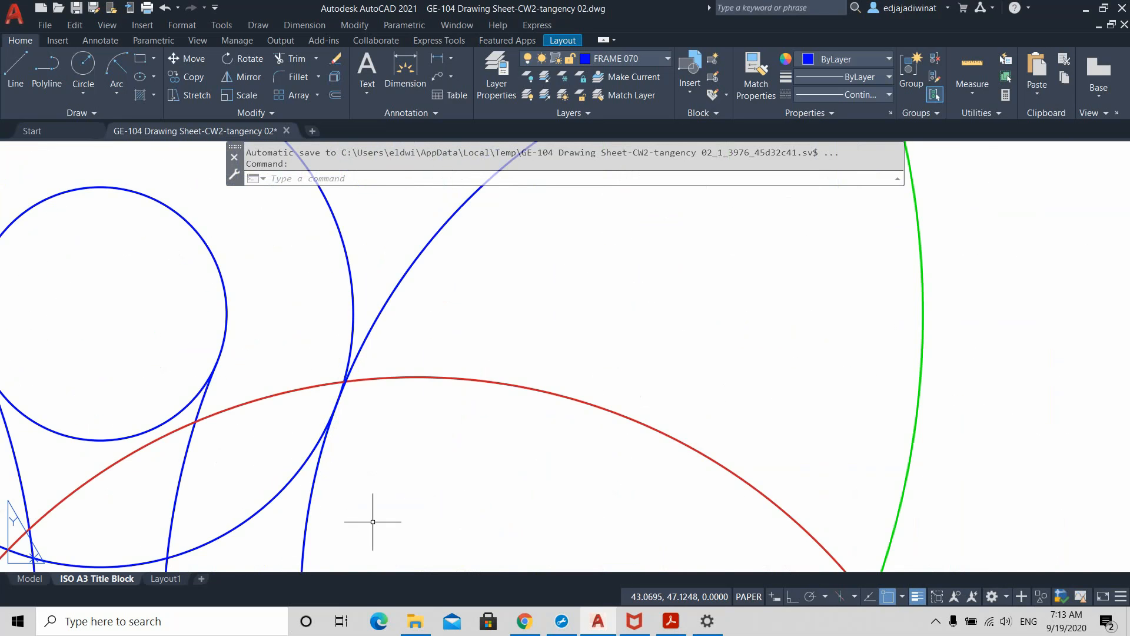
middle_click_drag(373, 518, 373, 371)
scroll(445, 452, "down", 2)
middle_click_drag(445, 452, 441, 378)
scroll(390, 402, "up", 6)
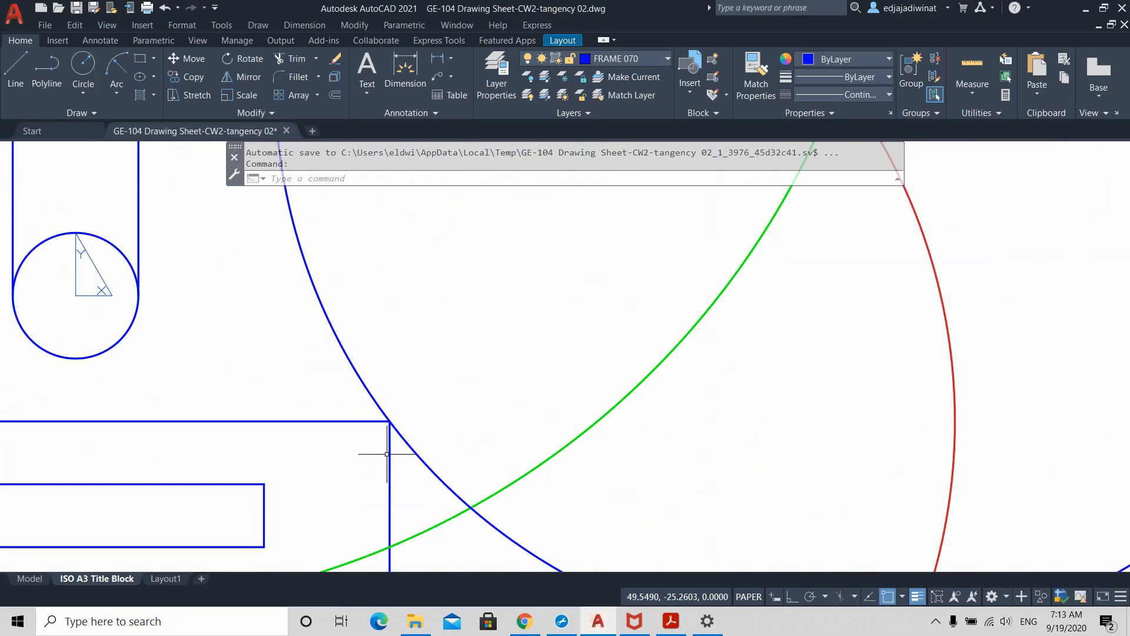
key("ctrl")
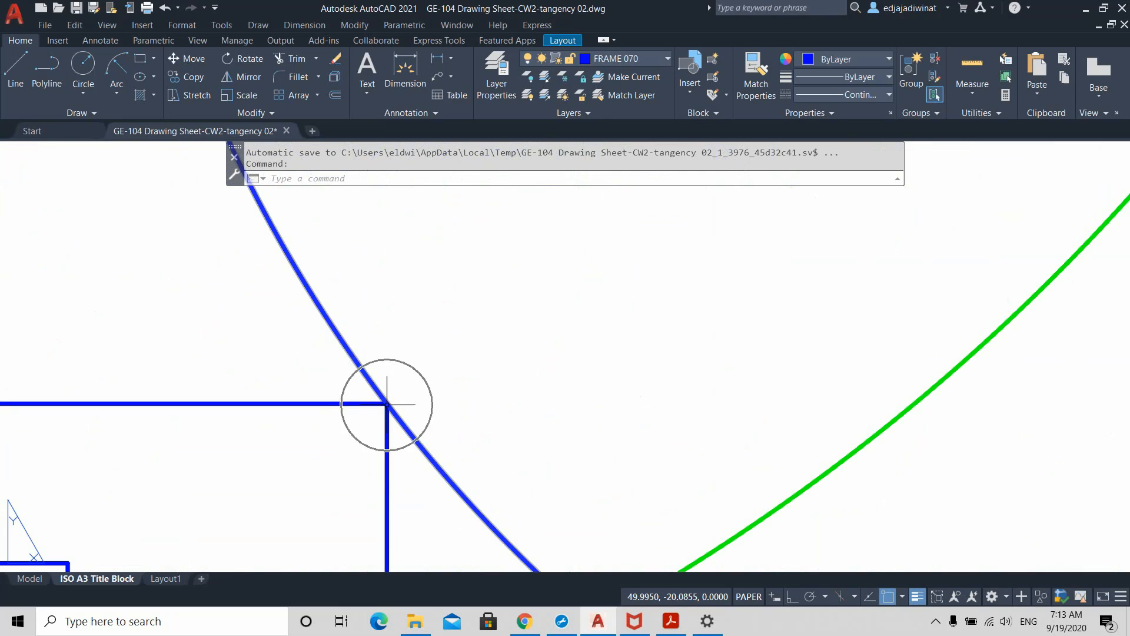
key("ctrl")
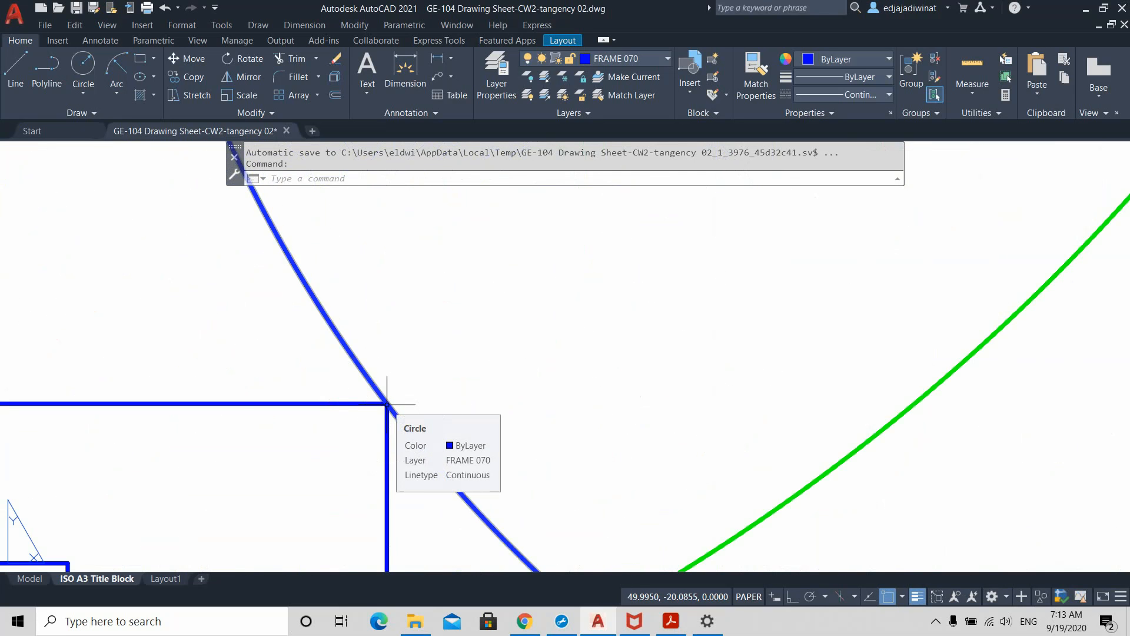
scroll(387, 404, "up", 4)
scroll(516, 373, "down", 8)
scroll(581, 320, "up", 3)
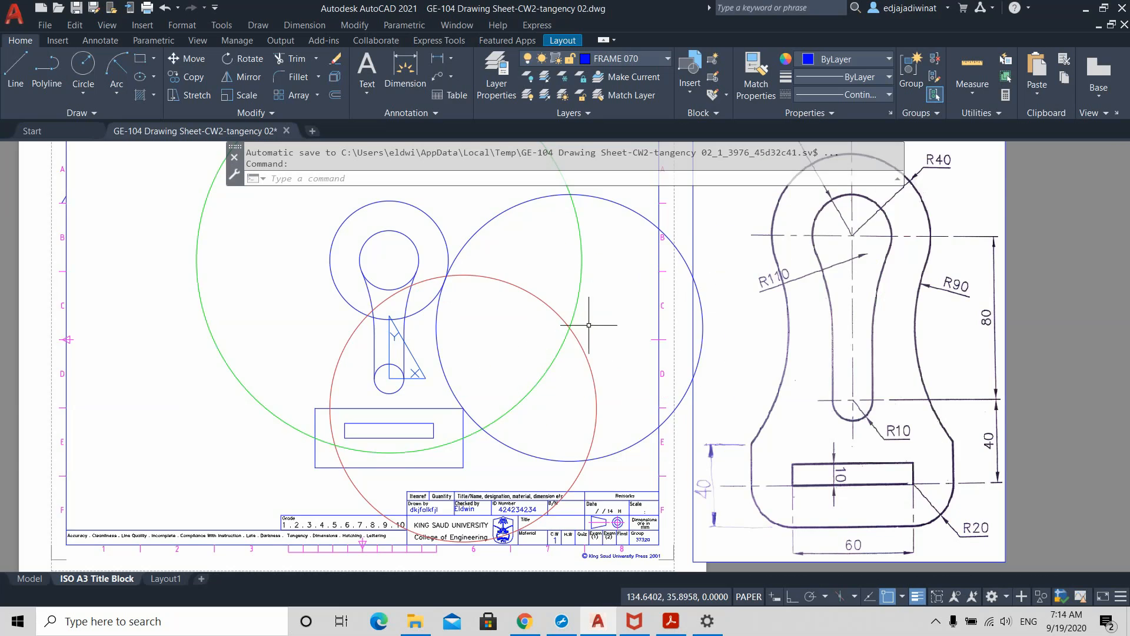
- Erase the red and green construction circles
middle_click_drag(580, 320, 546, 338)
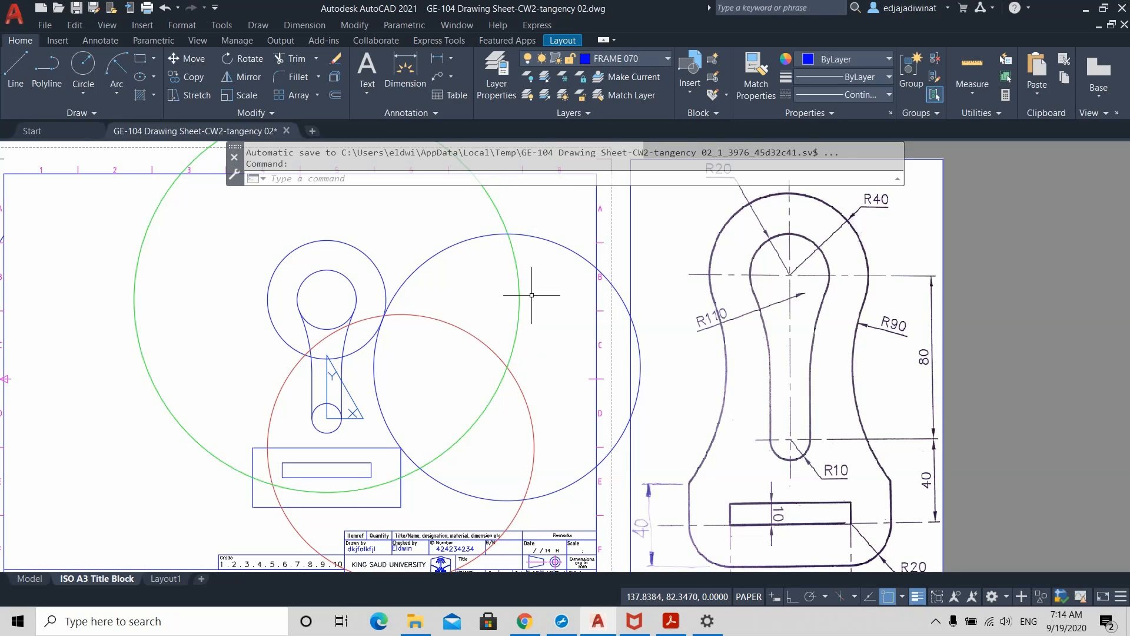
left_click(473, 335)
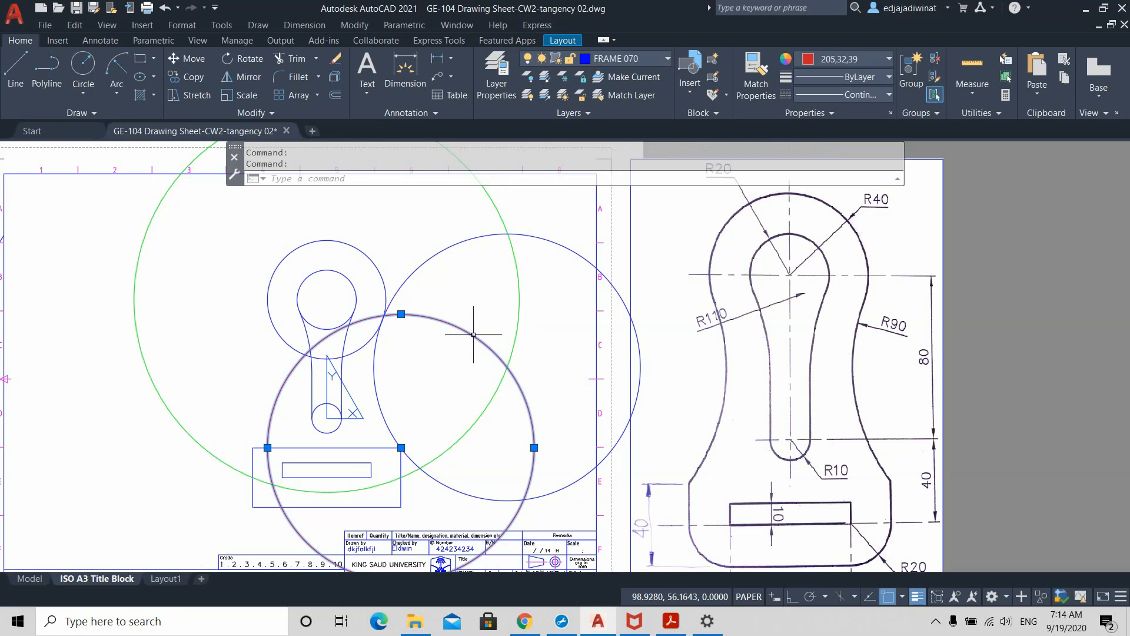
key("Delete")
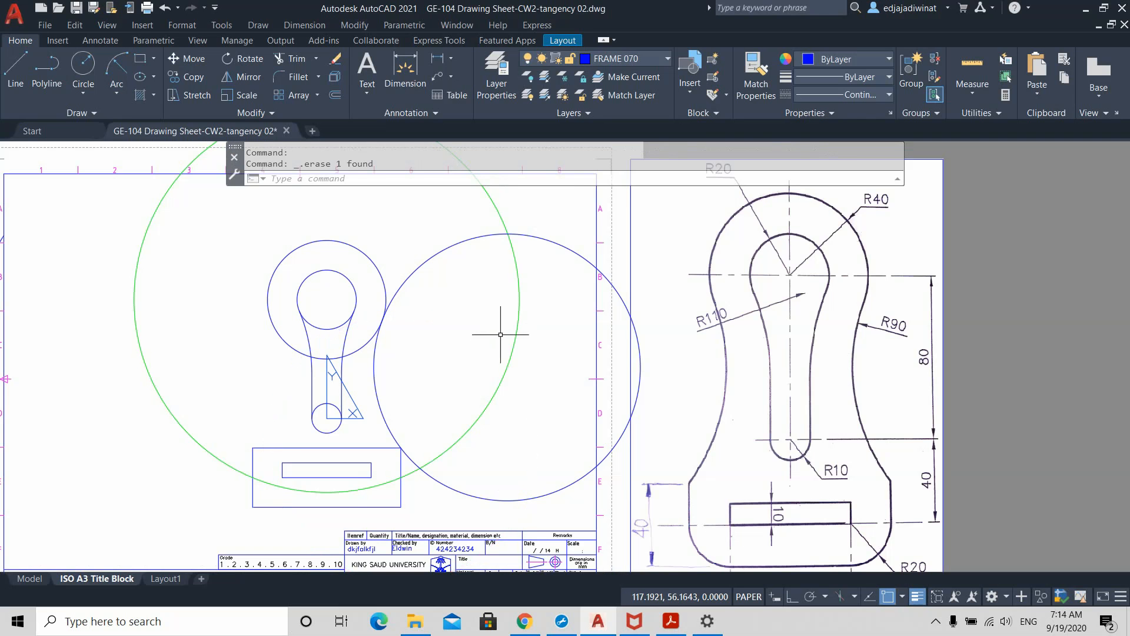
left_click(521, 304)
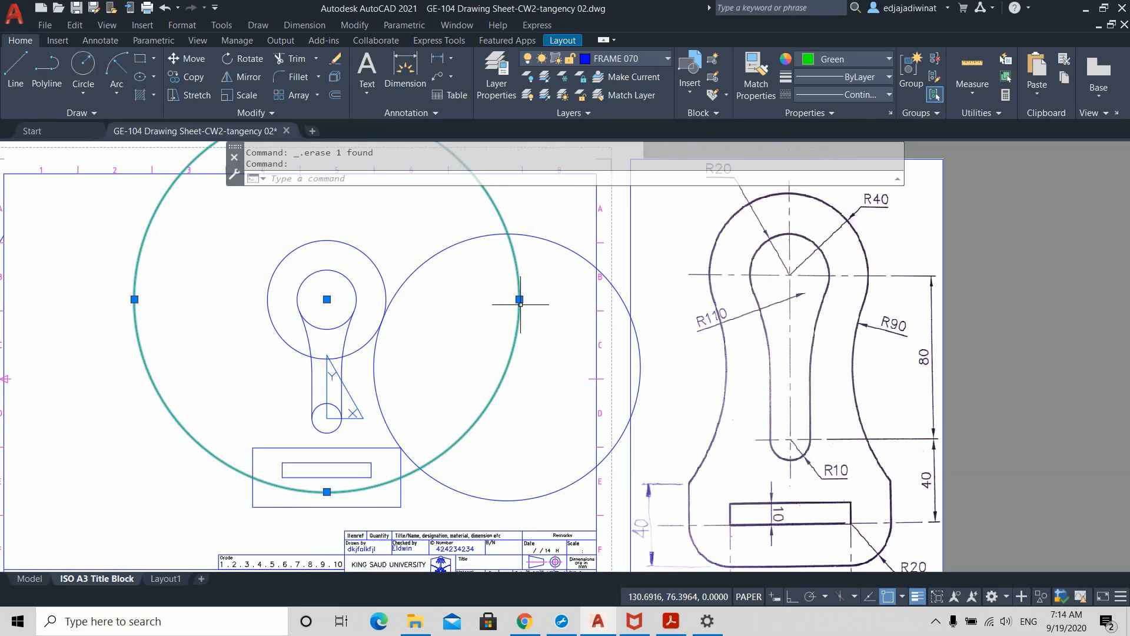
key("Delete")
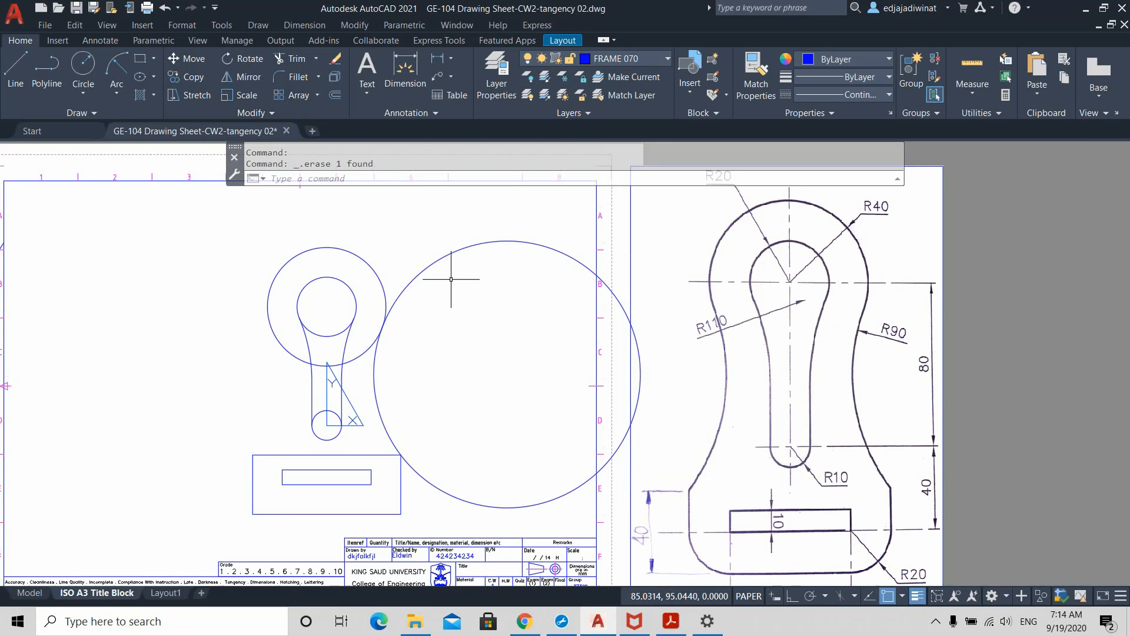
- Trim the 90 mm radius circle to the arc between the outer head circle and the base rectangle's corner, and erase its leftover piece
left_click(297, 59)
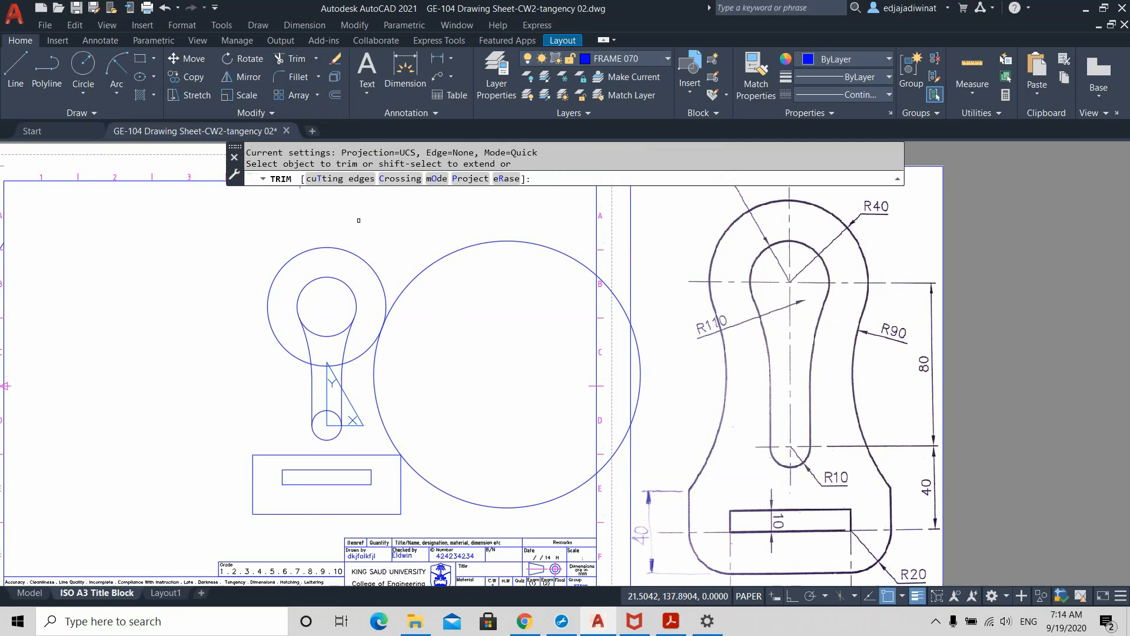
left_click(404, 288)
left_click(416, 466)
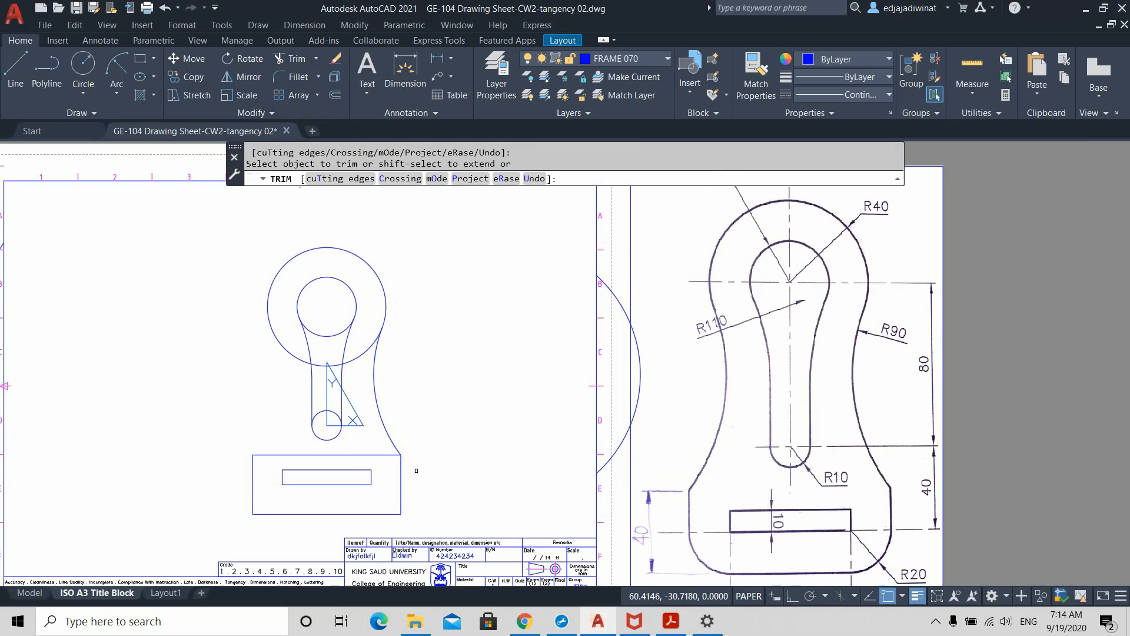
key("Return")
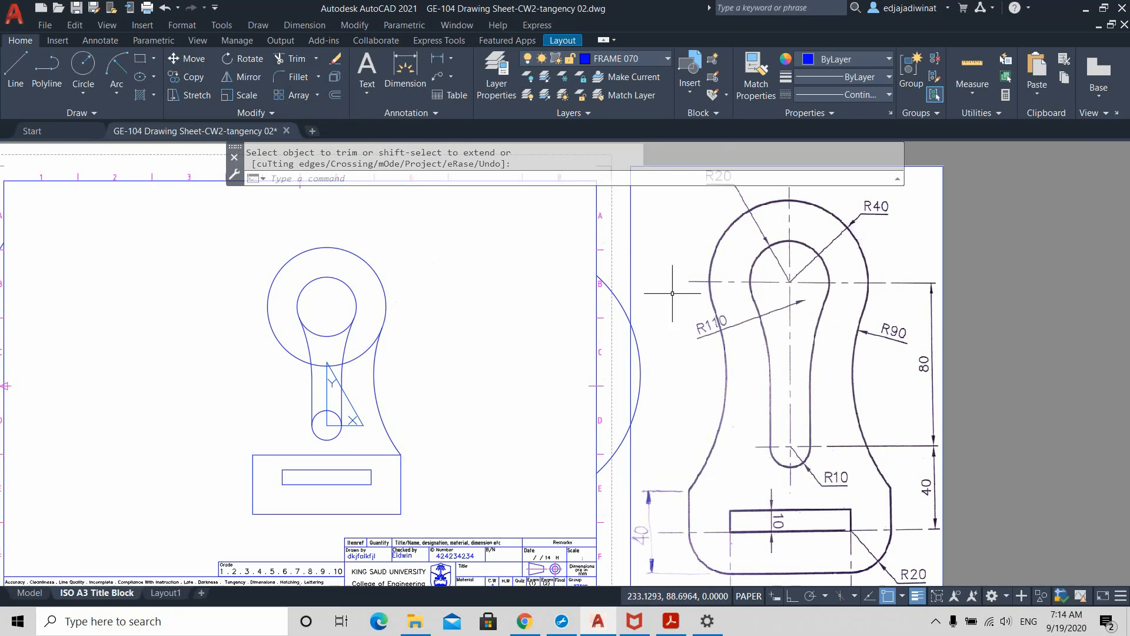
key("Return")
left_click(621, 302)
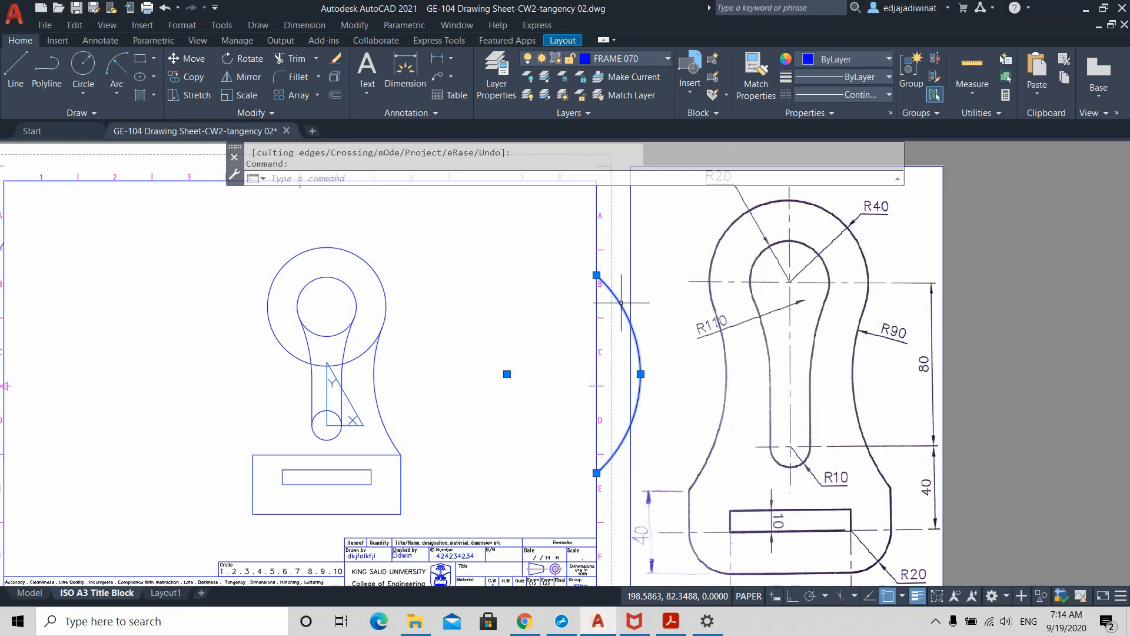
key("Delete")
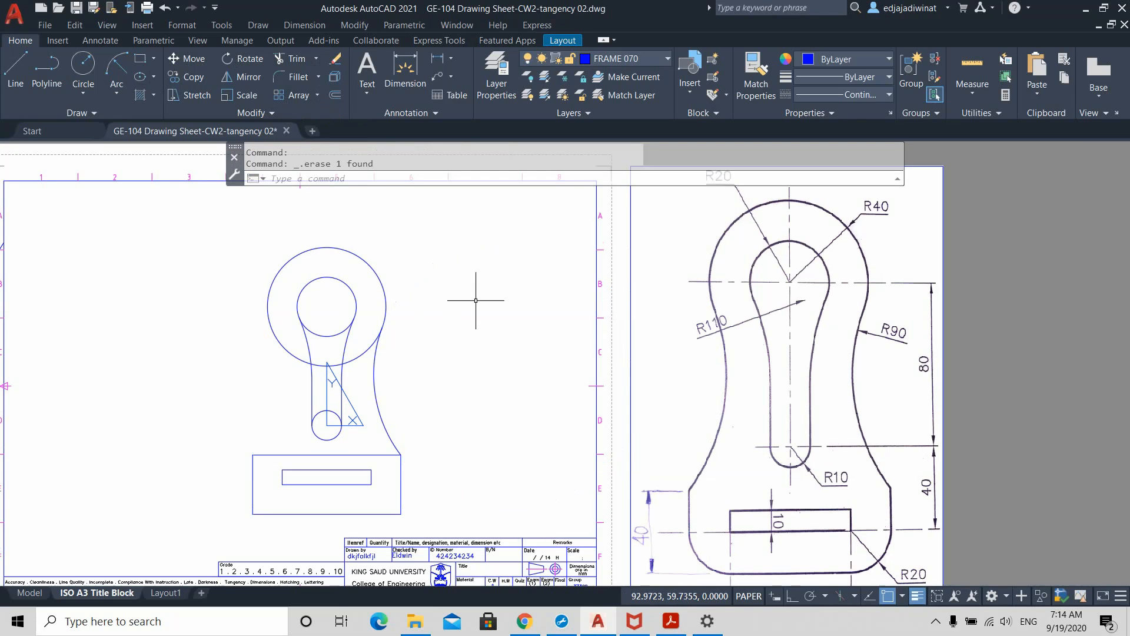
- Mirror the R90 side arc about the vertical axis through the head circles' centre, keeping the source arc
scroll(430, 309, "down", 2)
scroll(429, 310, "up", 4)
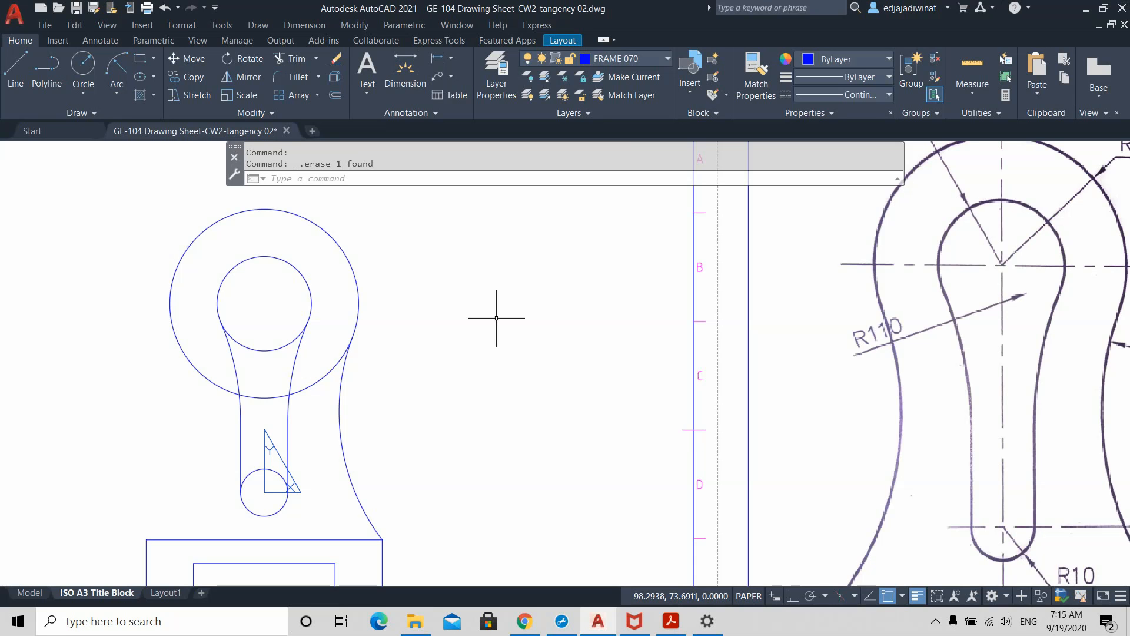
scroll(453, 461, "up", 2)
scroll(461, 454, "down", 4)
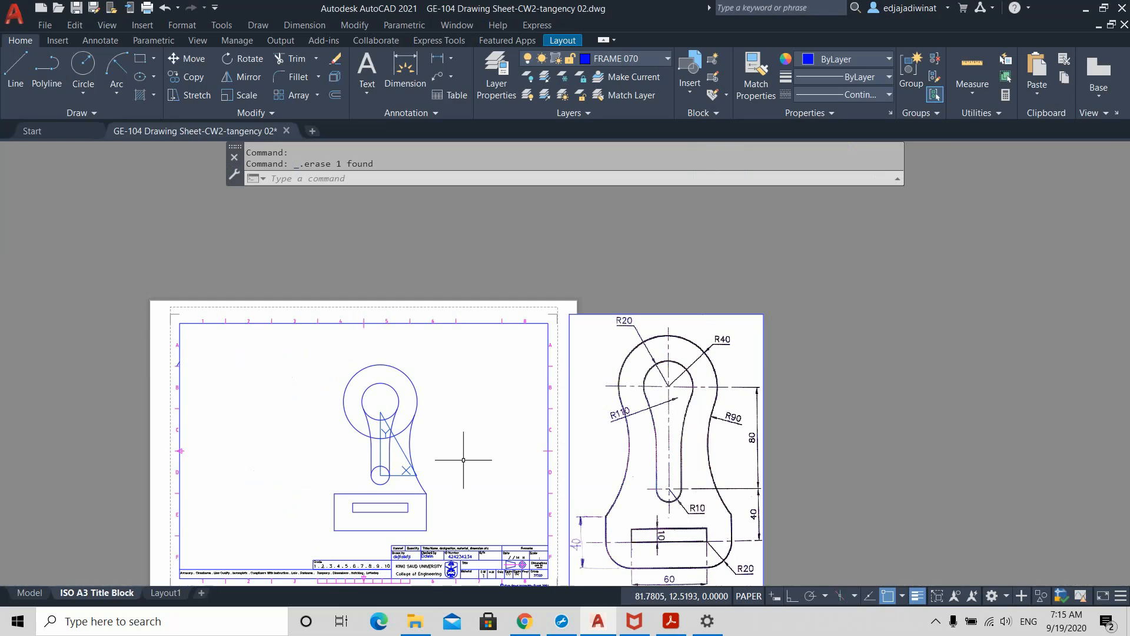
scroll(463, 459, "up", 2)
middle_click_drag(439, 415, 502, 372)
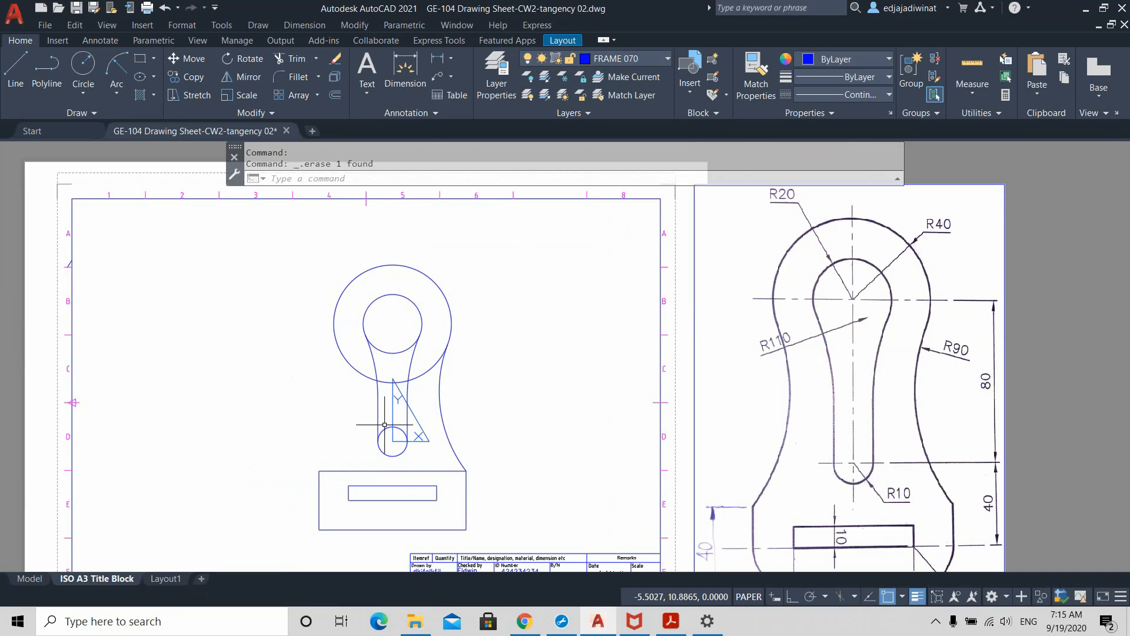
left_click(247, 78)
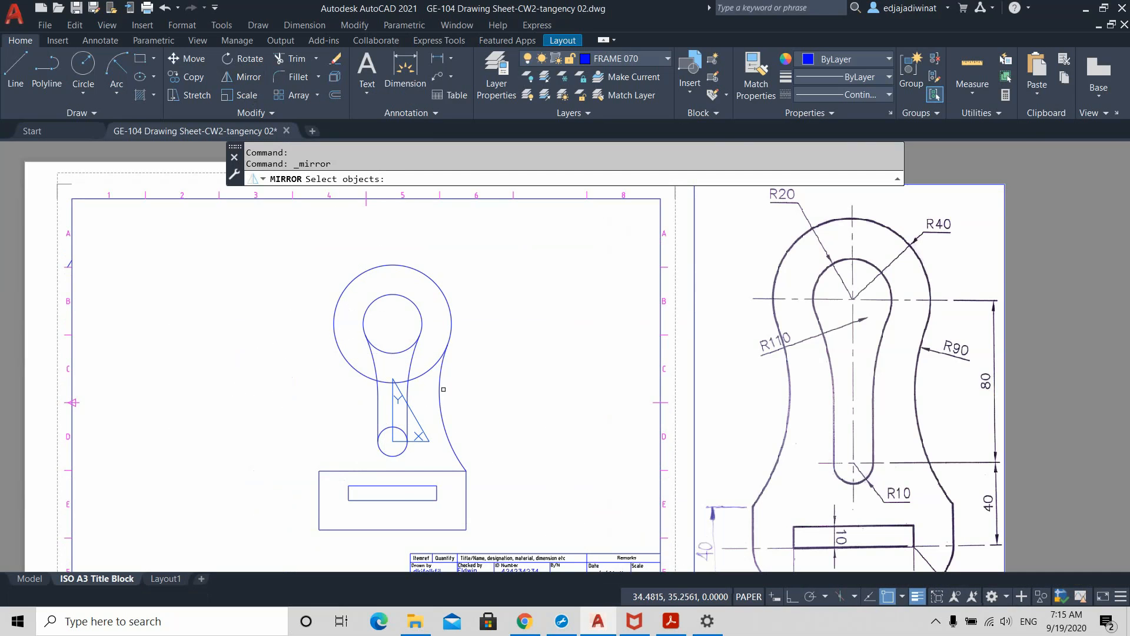
left_click(441, 396)
key("Return")
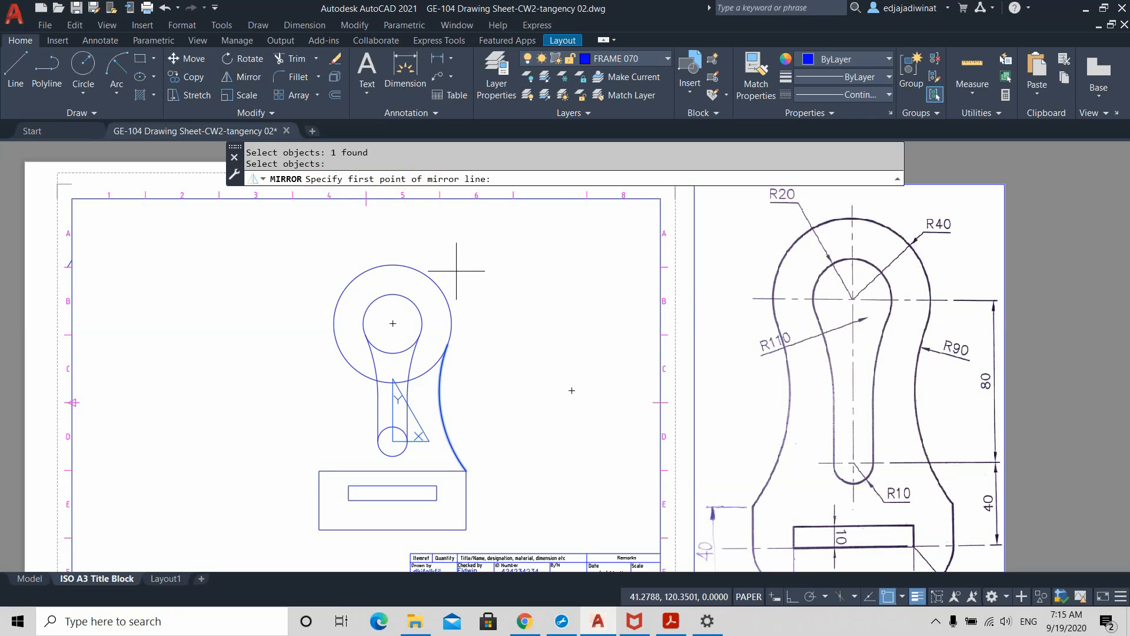
left_click(393, 323)
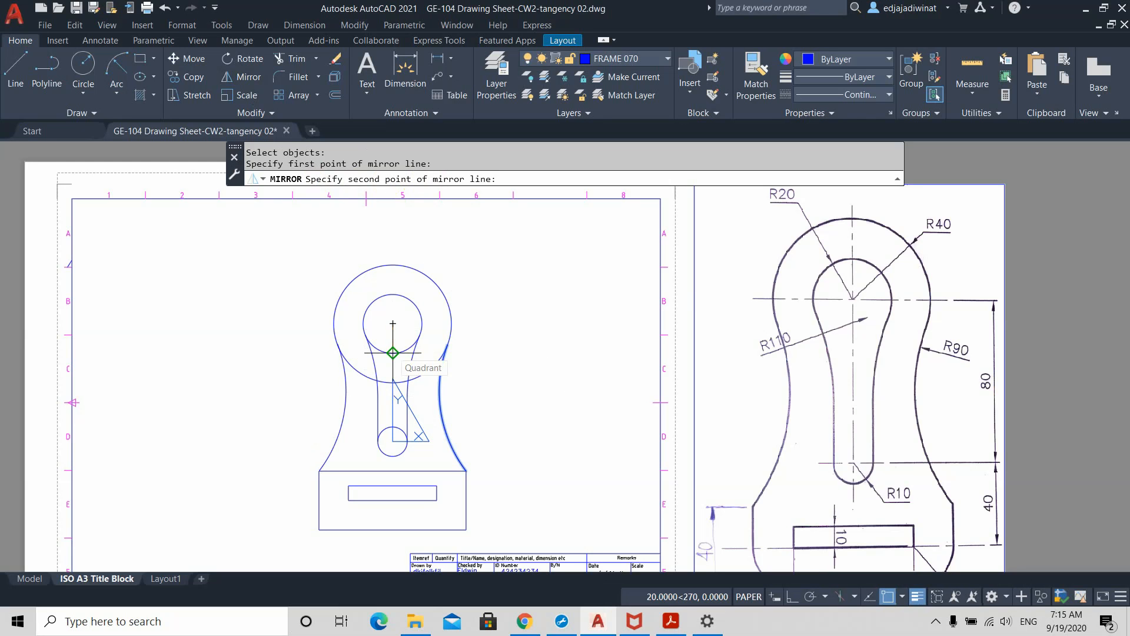
left_click(393, 352)
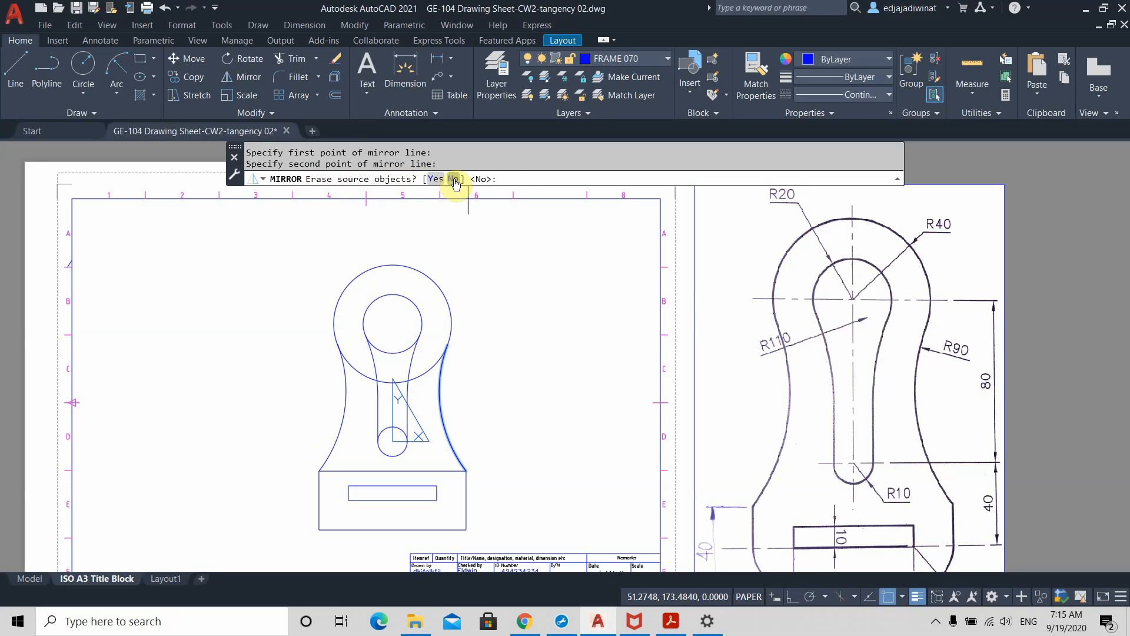
left_click(505, 179)
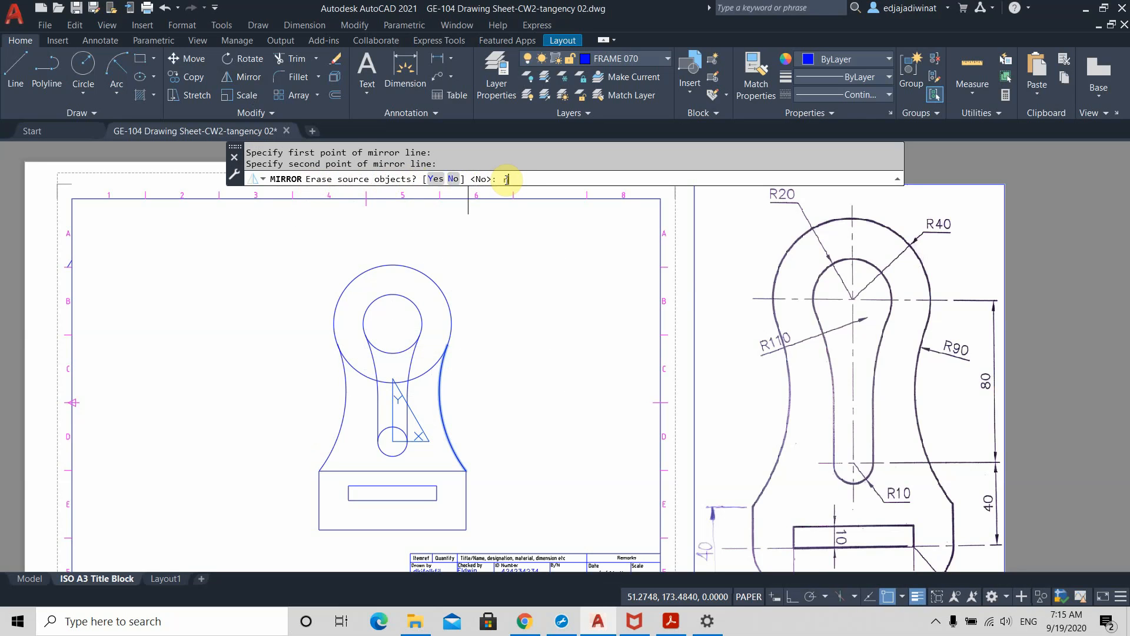
key("Return")
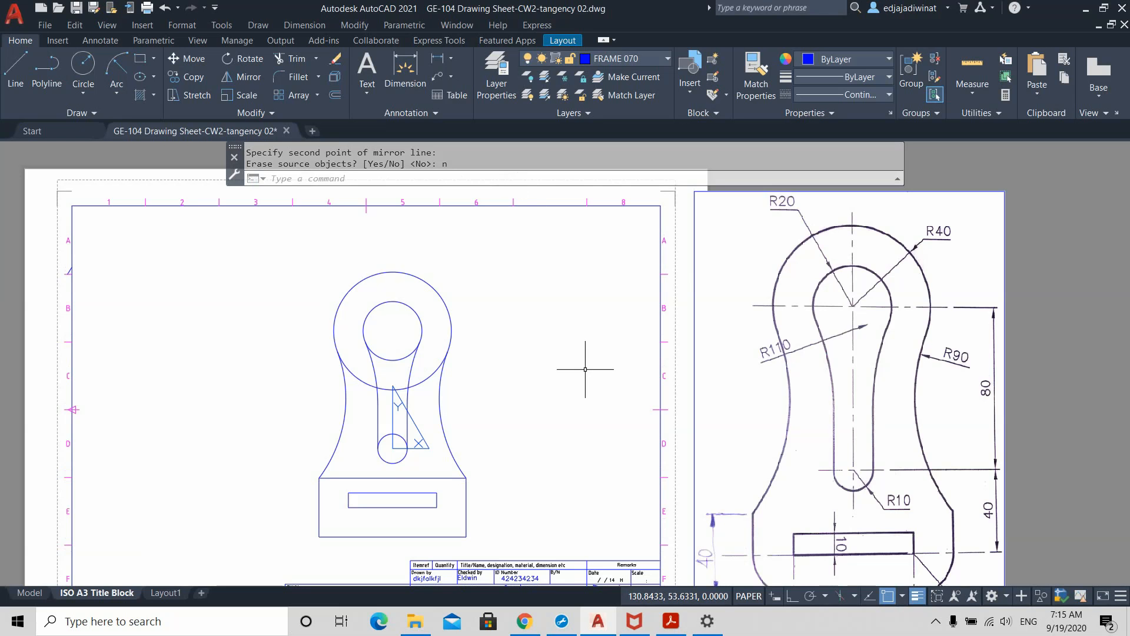
- Trim the lower arcs of both head circles between the side arcs and the upper half of the R10 slot-end circle
scroll(485, 471, "down", 3)
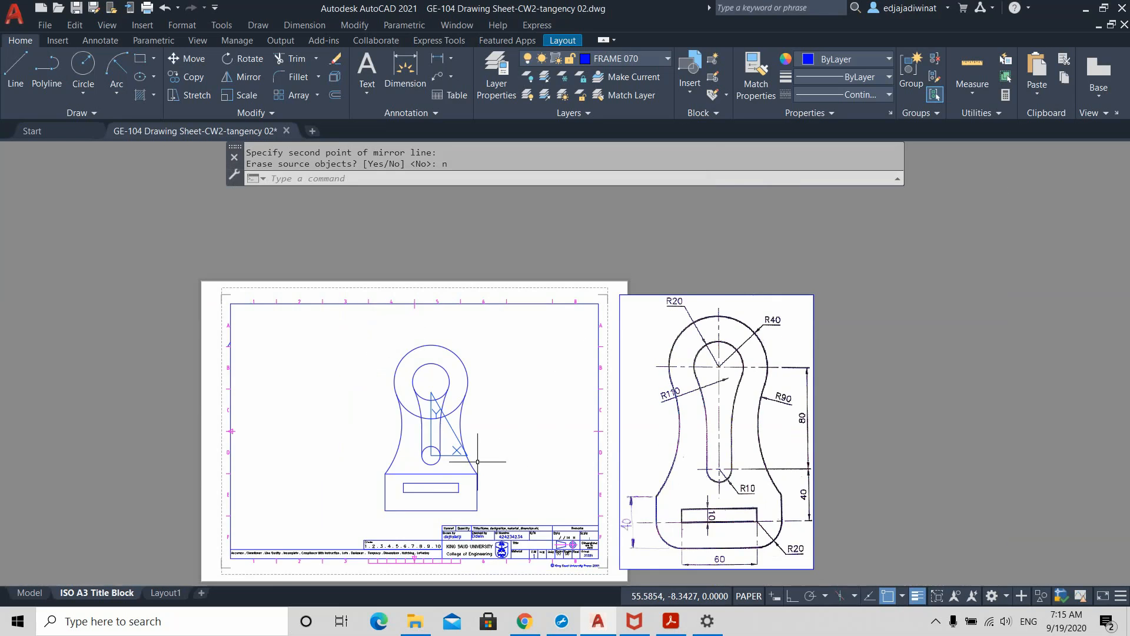
scroll(447, 459, "up", 5)
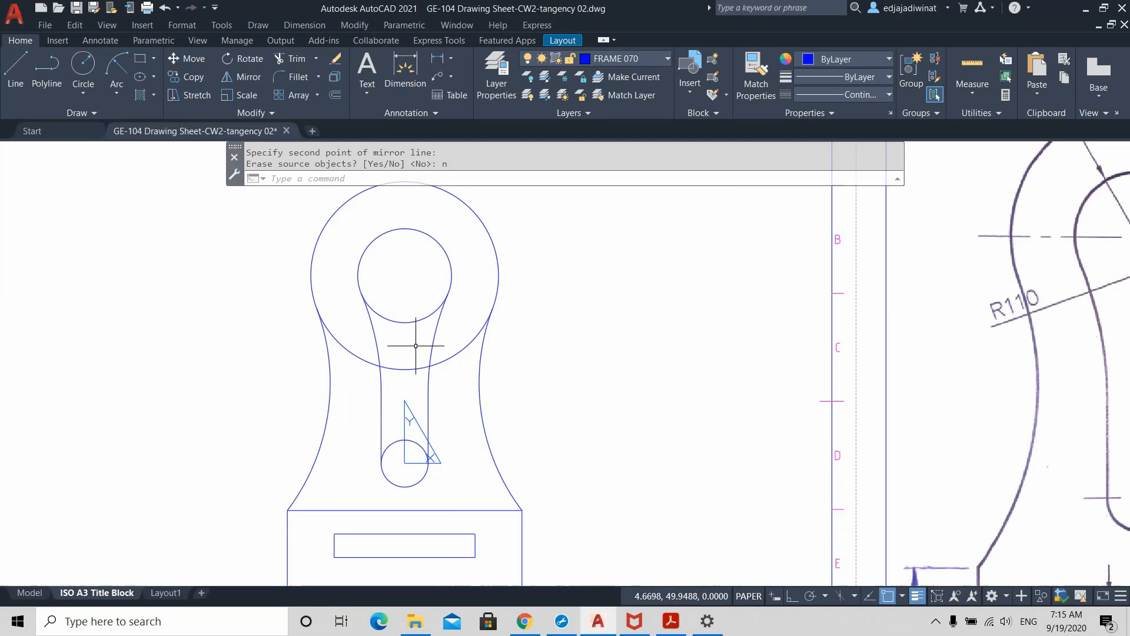
left_click(293, 58)
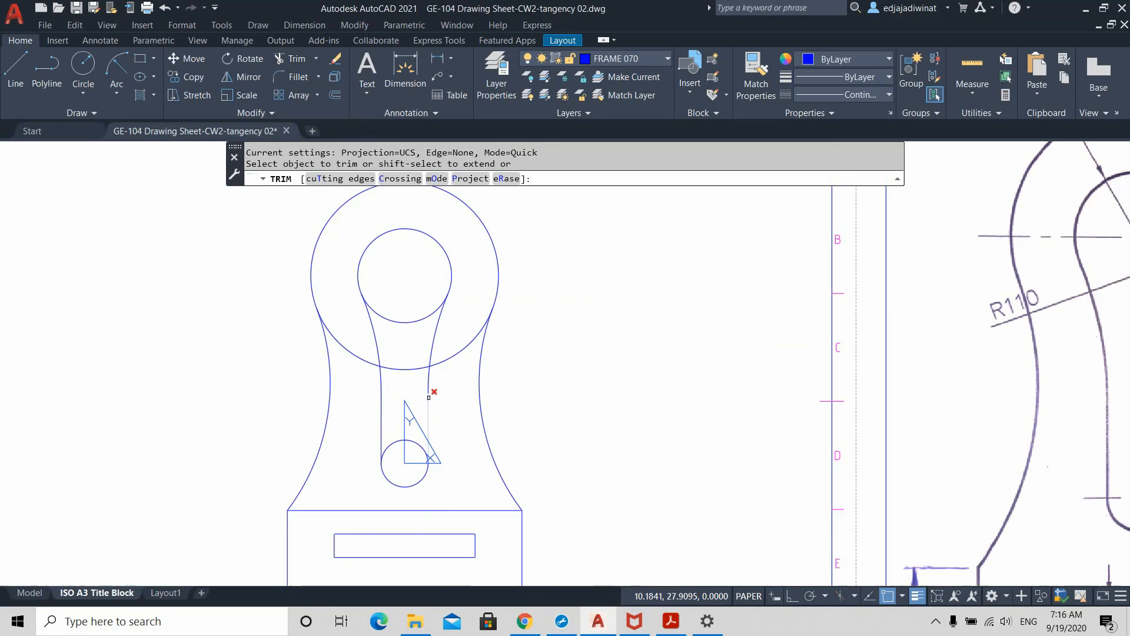
scroll(429, 392, "up", 2)
scroll(429, 391, "down", 2)
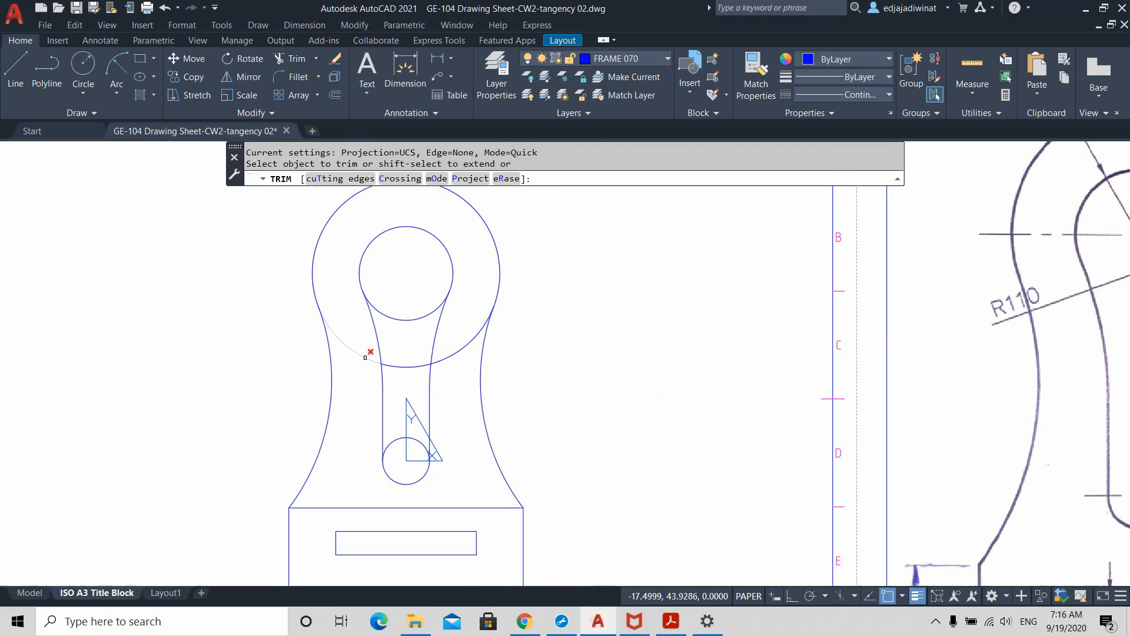
left_click(365, 356)
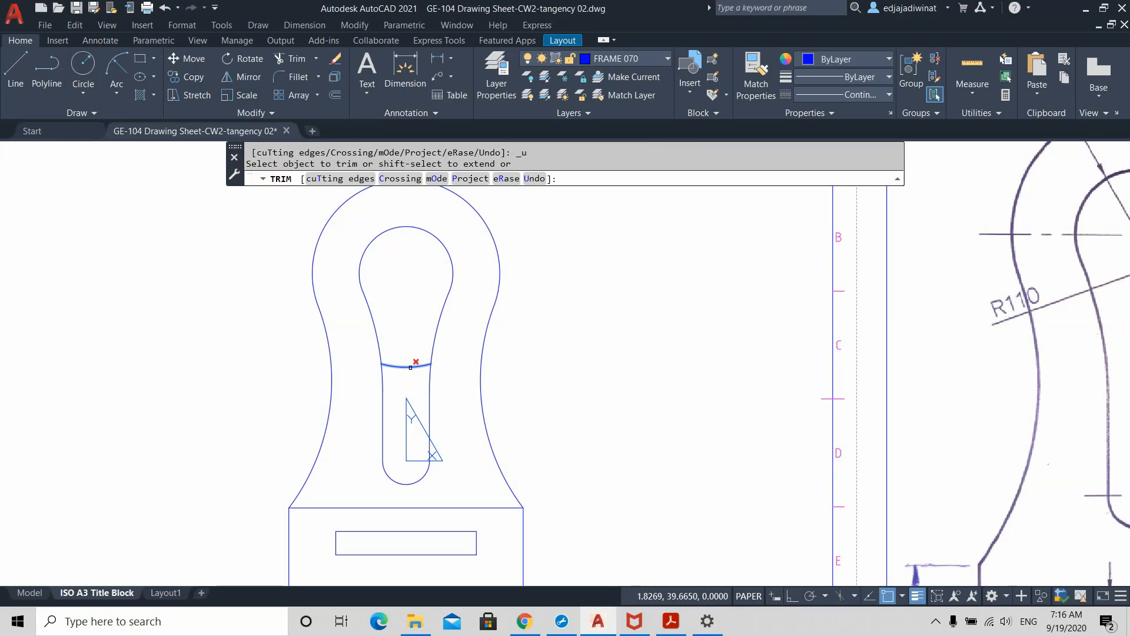
key("Escape")
key("Escape")
key("Escape")
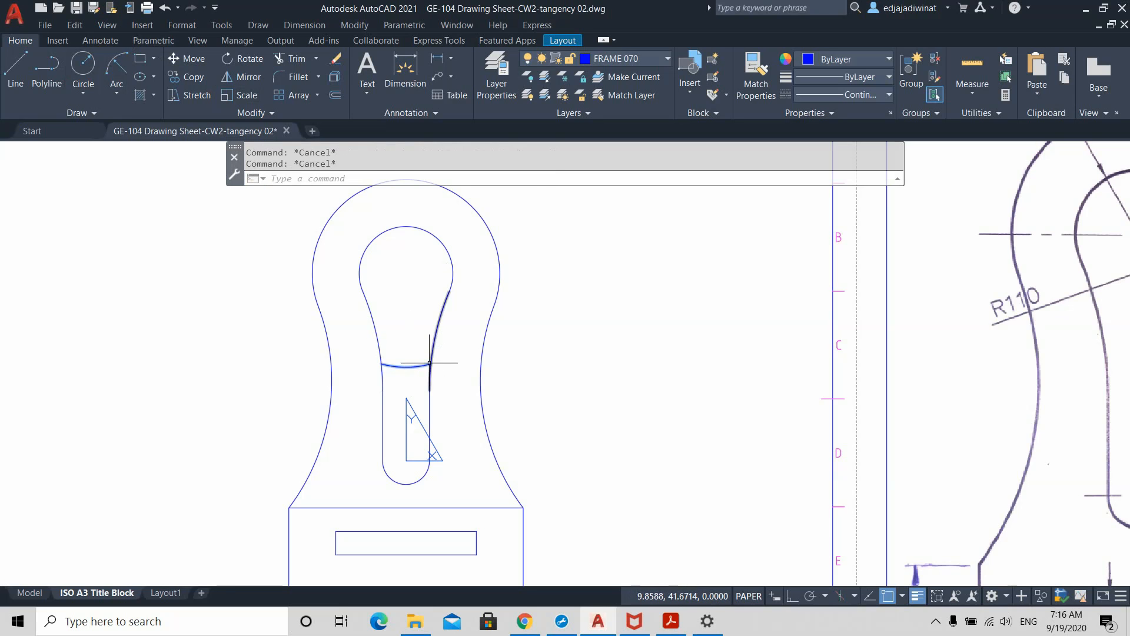
- Erase the leftover piece of the outer head circle that crosses the inner slot
left_click(406, 348)
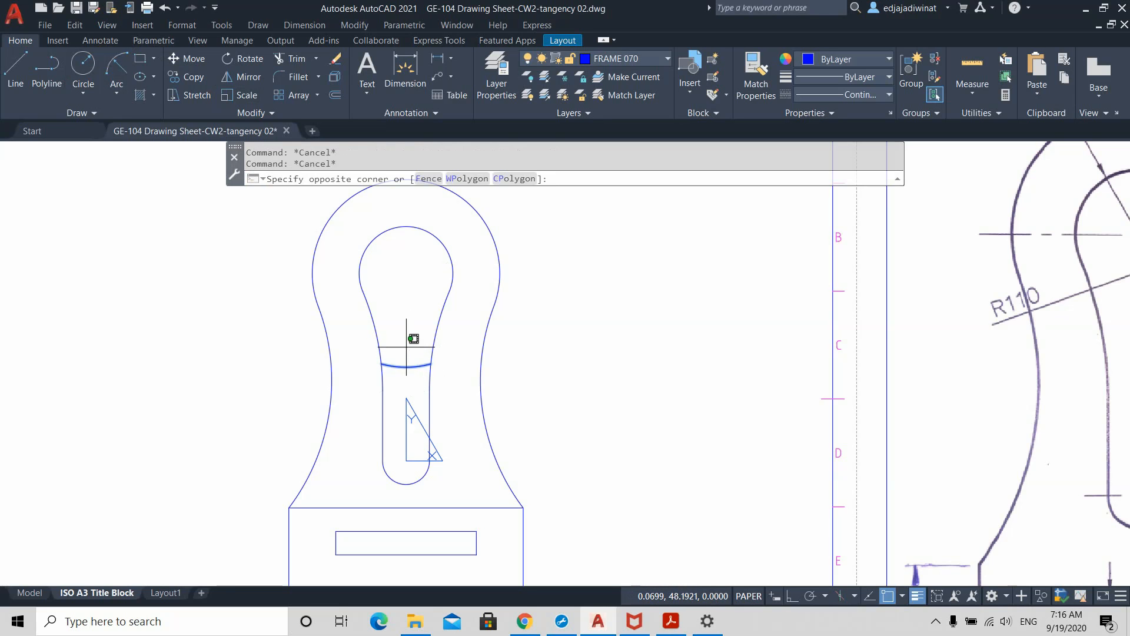
left_click(401, 362)
left_click(397, 366)
key("Delete")
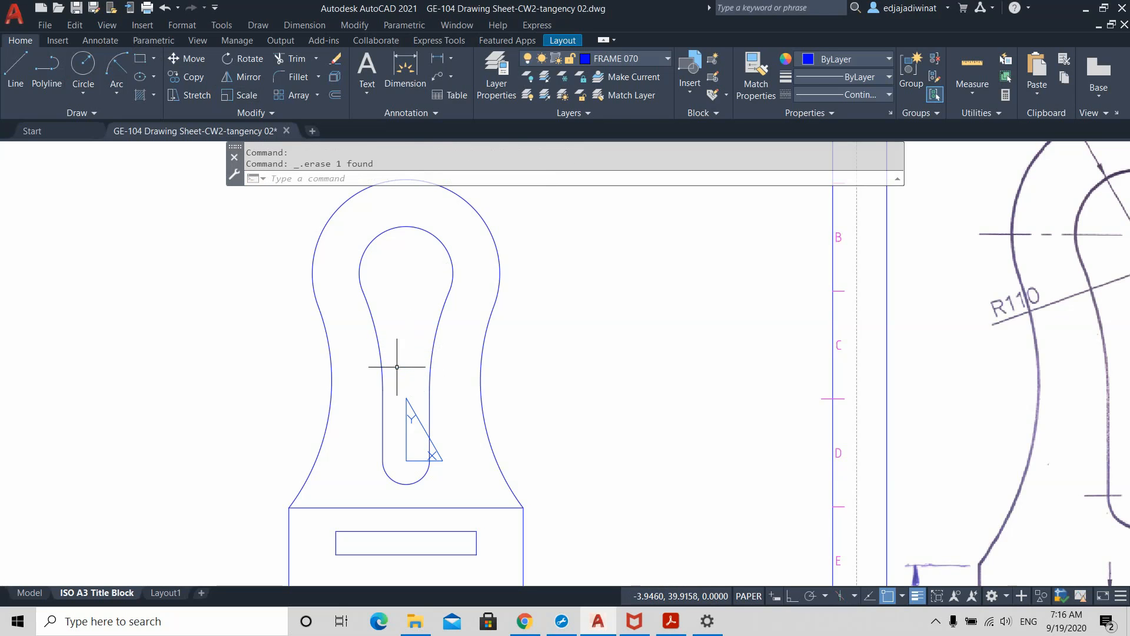
- Erase the base rectangle's upper horizontal edge between the ends of the two R90 side arcs
scroll(594, 417, "down", 2)
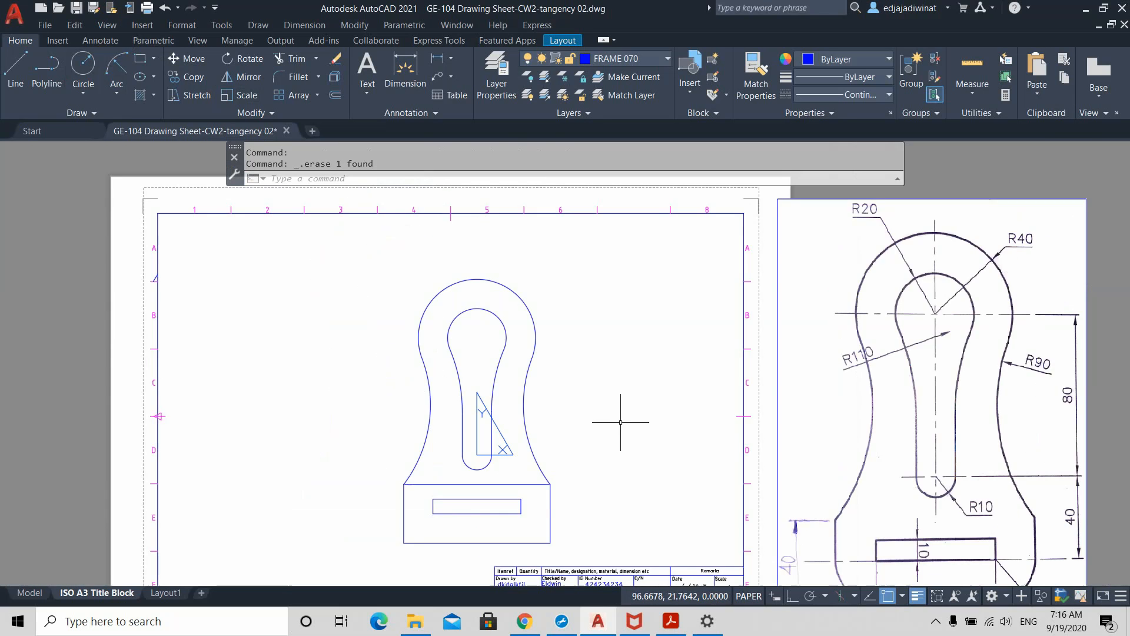
middle_click_drag(646, 465, 538, 407)
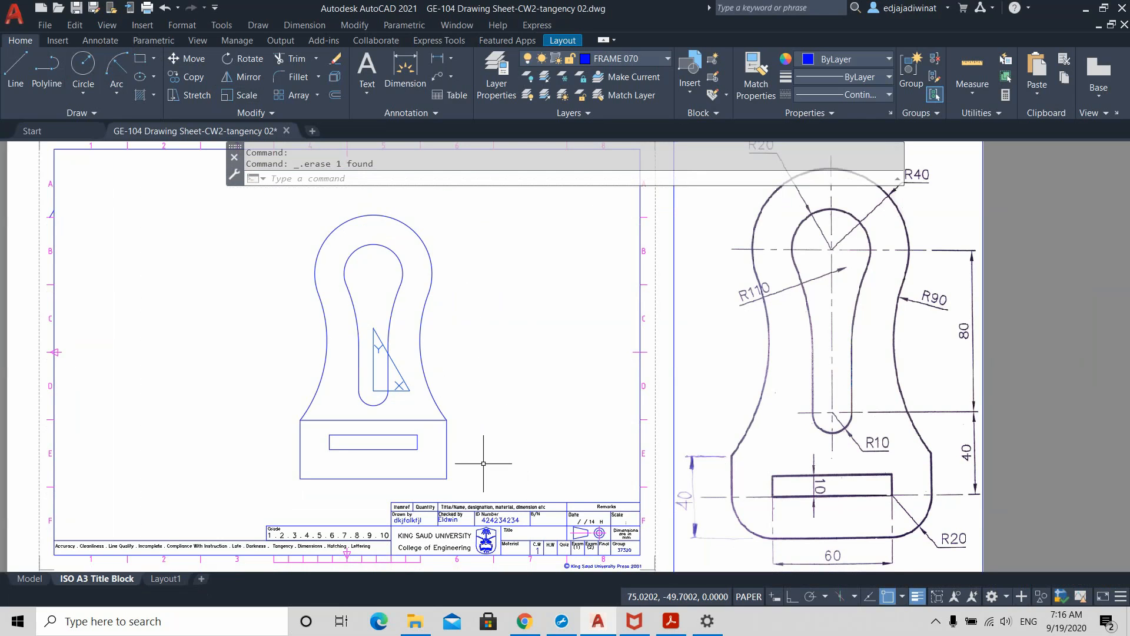
left_click(428, 420)
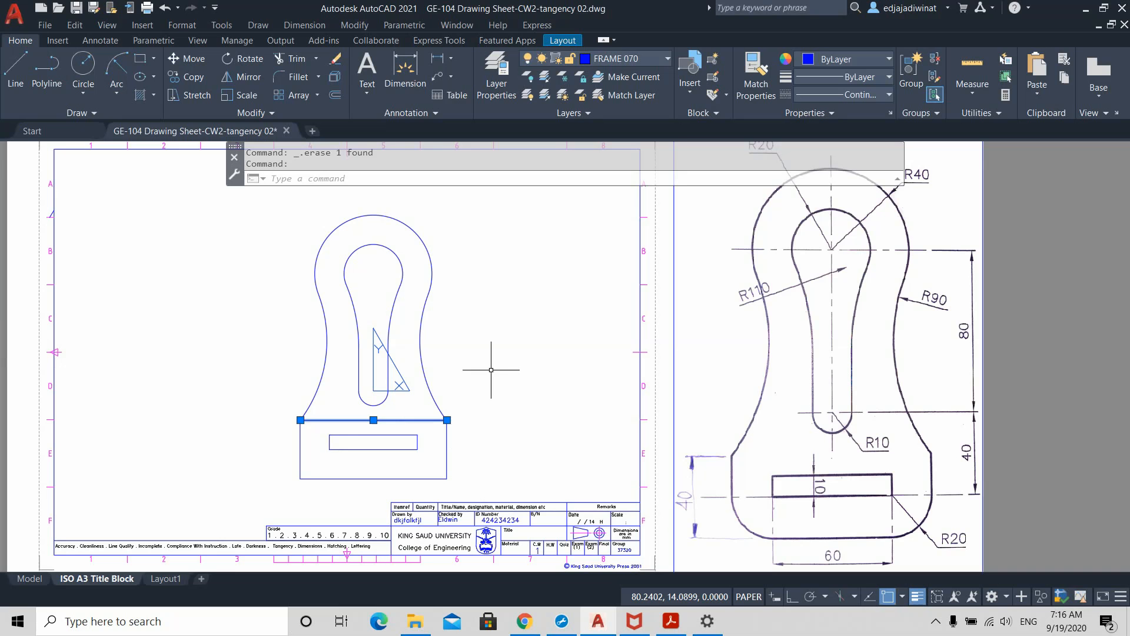
key("Delete")
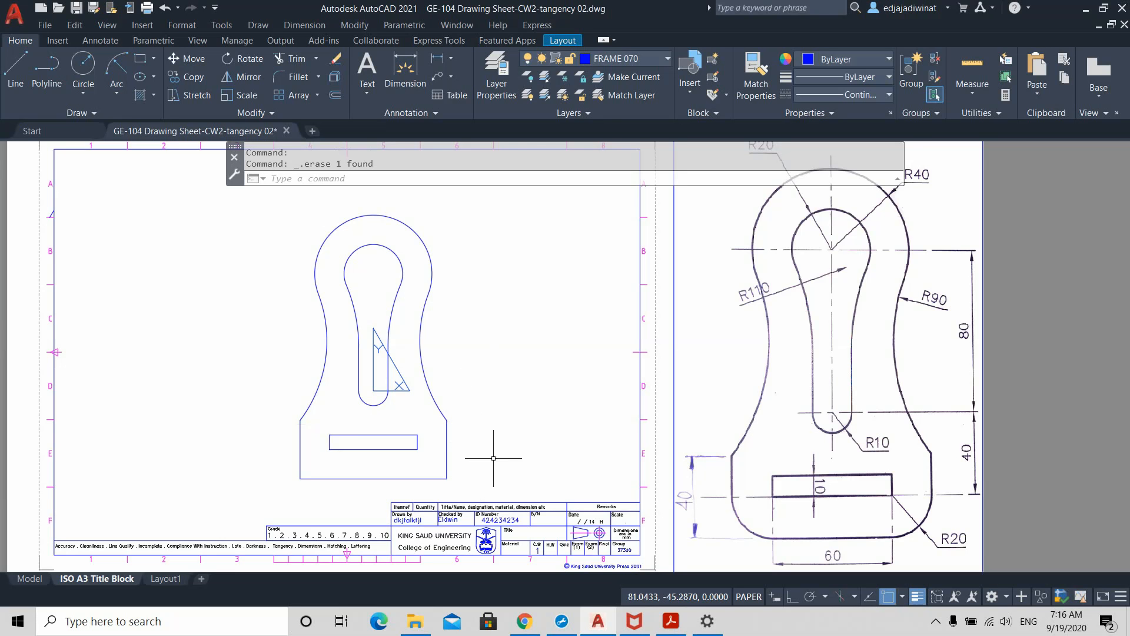
- Draw a circle of radius 20 centred on the lower-right corner of the small rectangle in the base
middle_click_drag(512, 454, 533, 333)
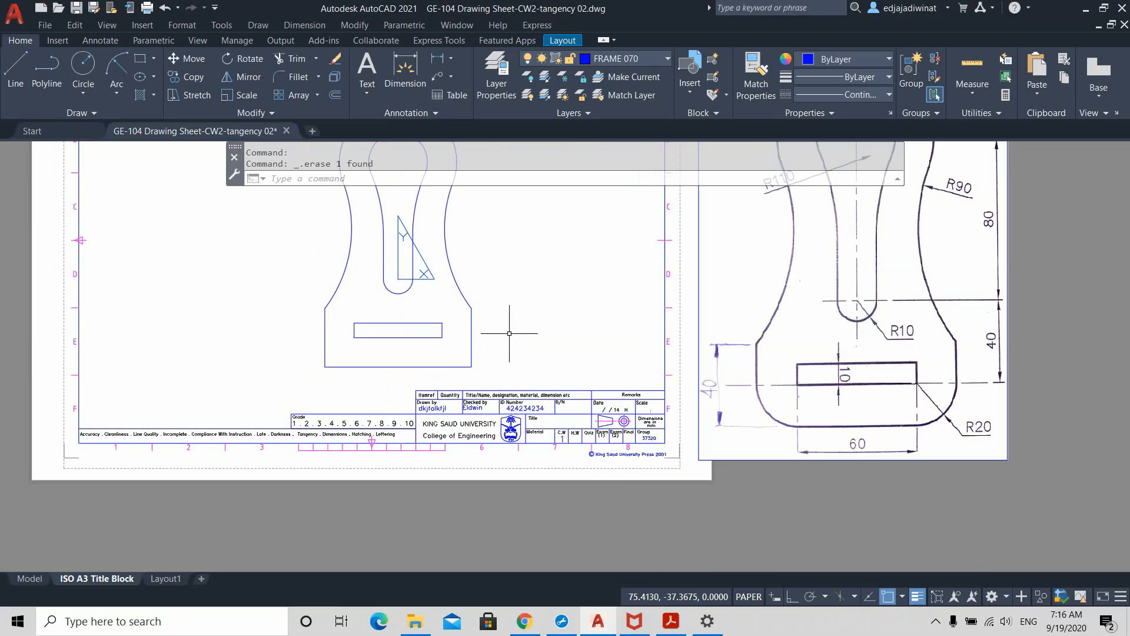
scroll(515, 355, "up", 2)
scroll(453, 363, "up", 2)
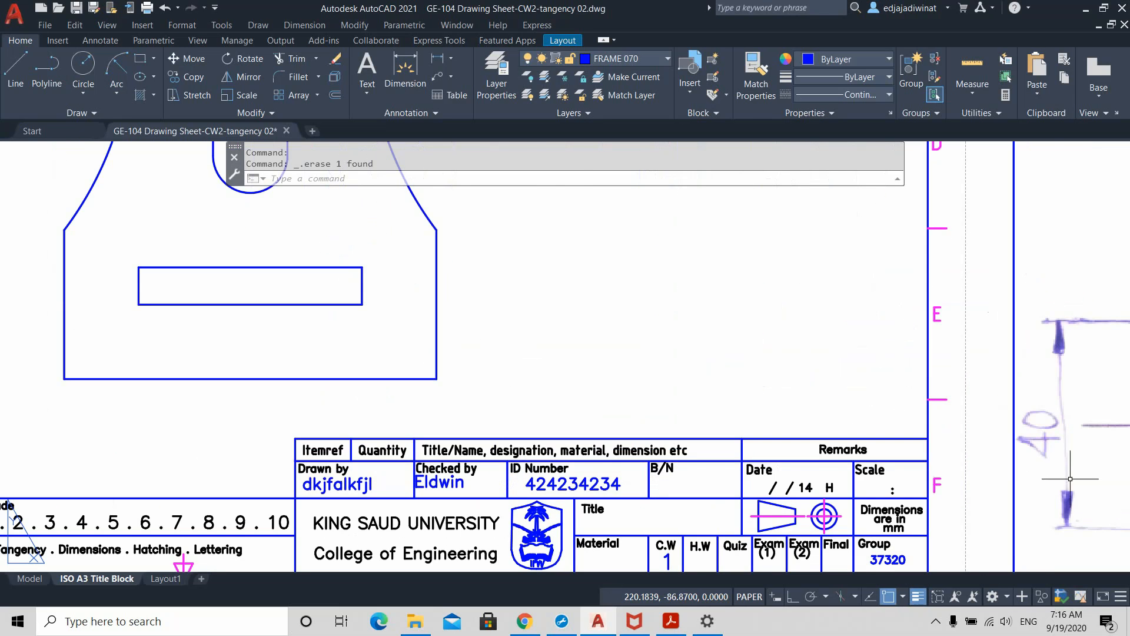
scroll(1060, 476, "down", 2)
scroll(691, 371, "down", 3)
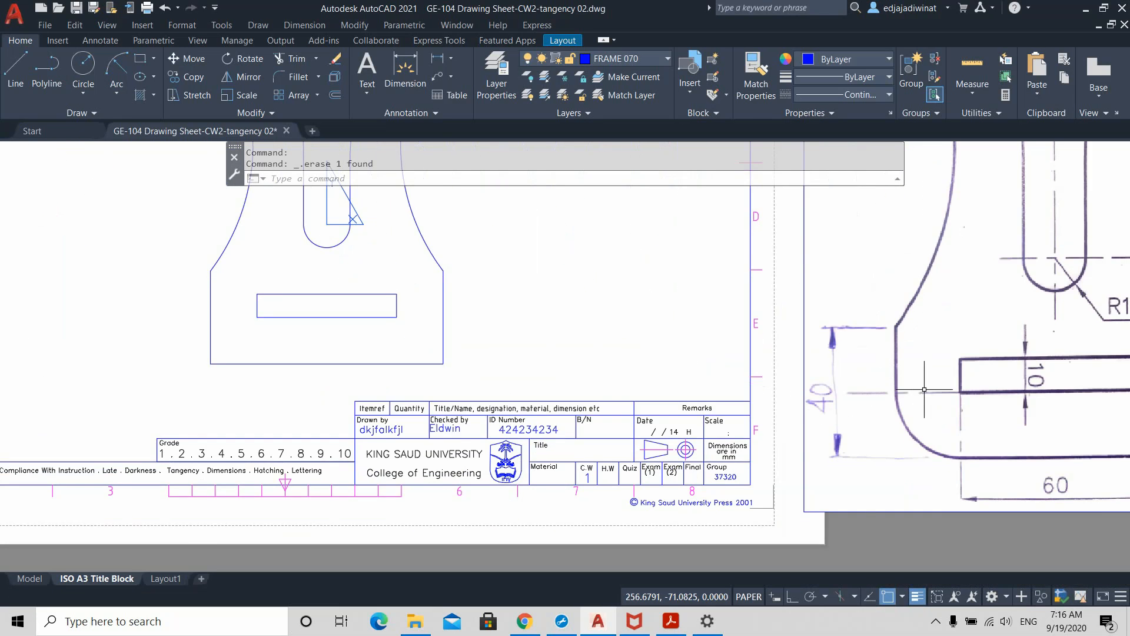
scroll(959, 413, "up", 2)
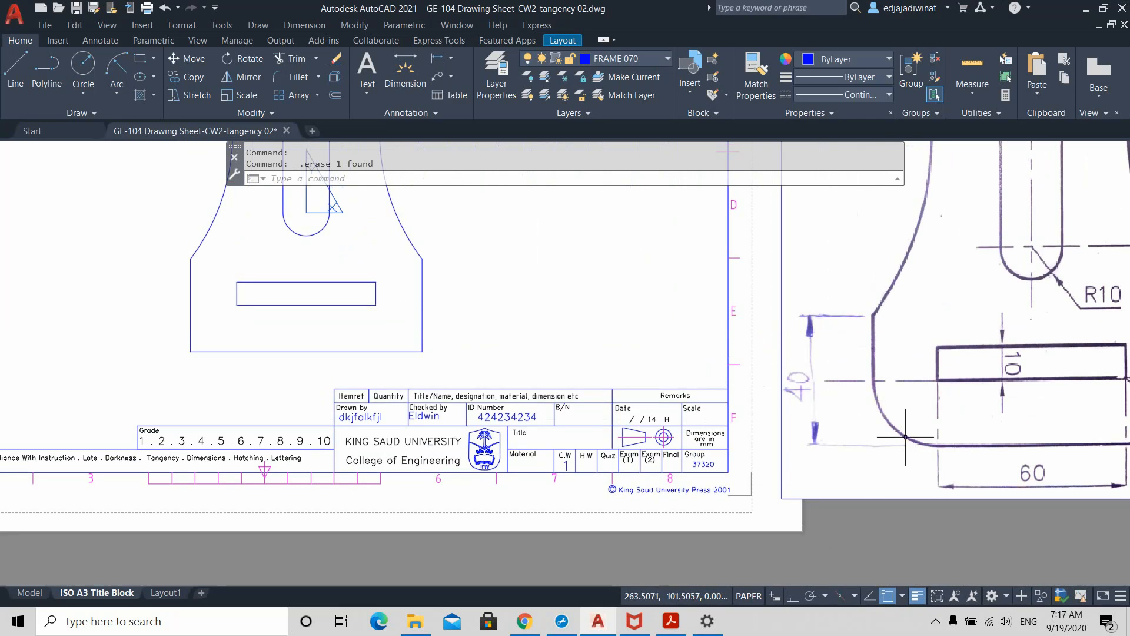
key("ctrl")
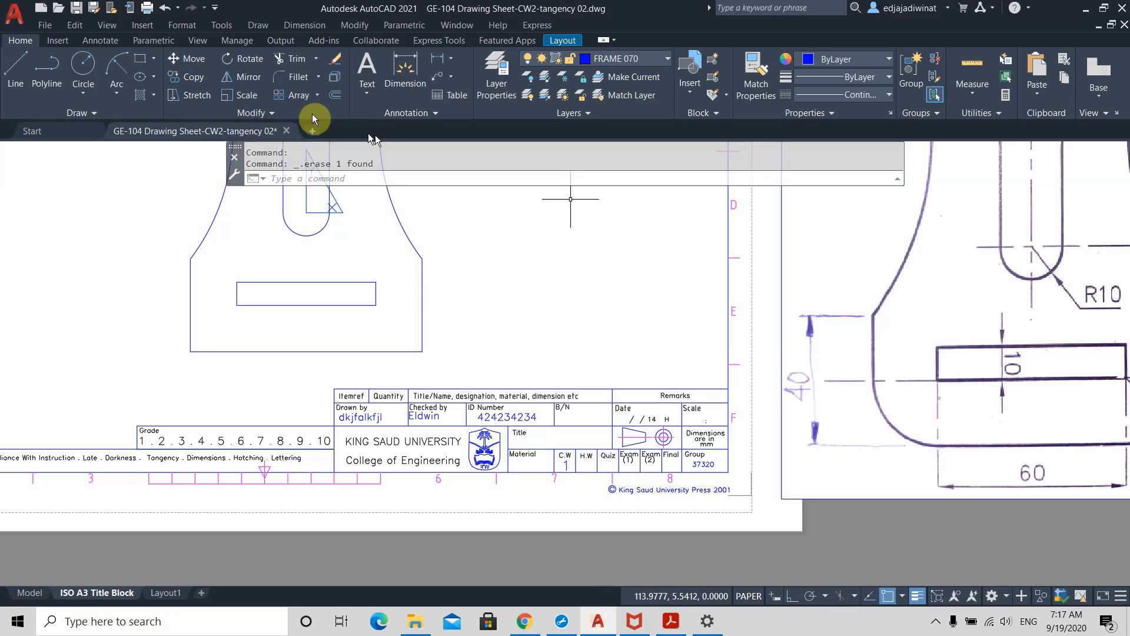
left_click(83, 65)
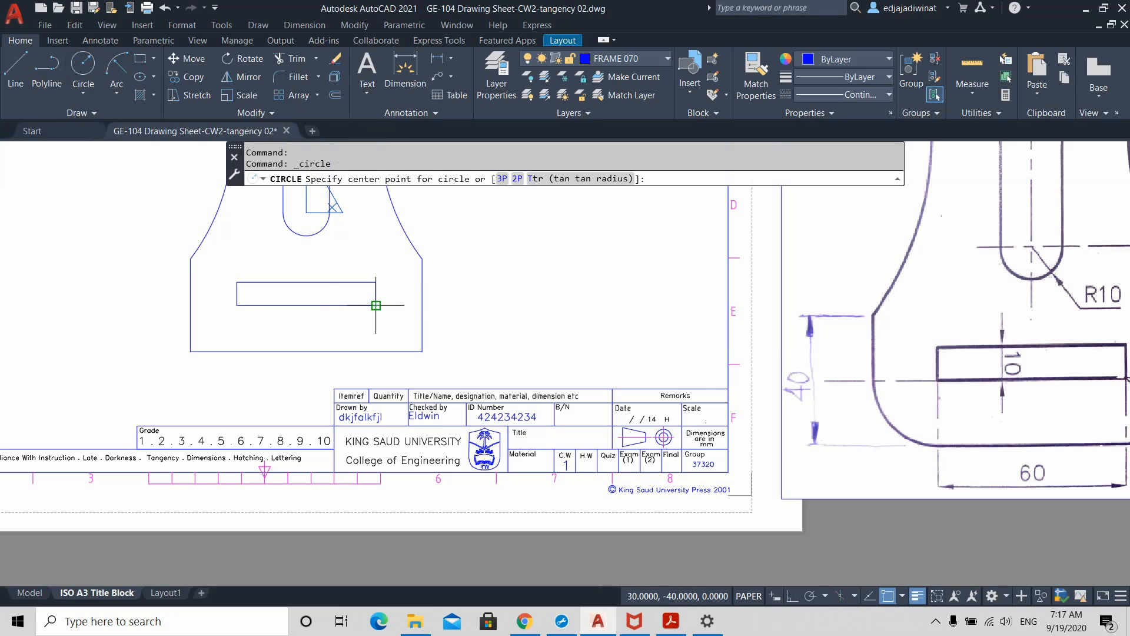
scroll(375, 305, "down", 1)
scroll(374, 305, "up", 1)
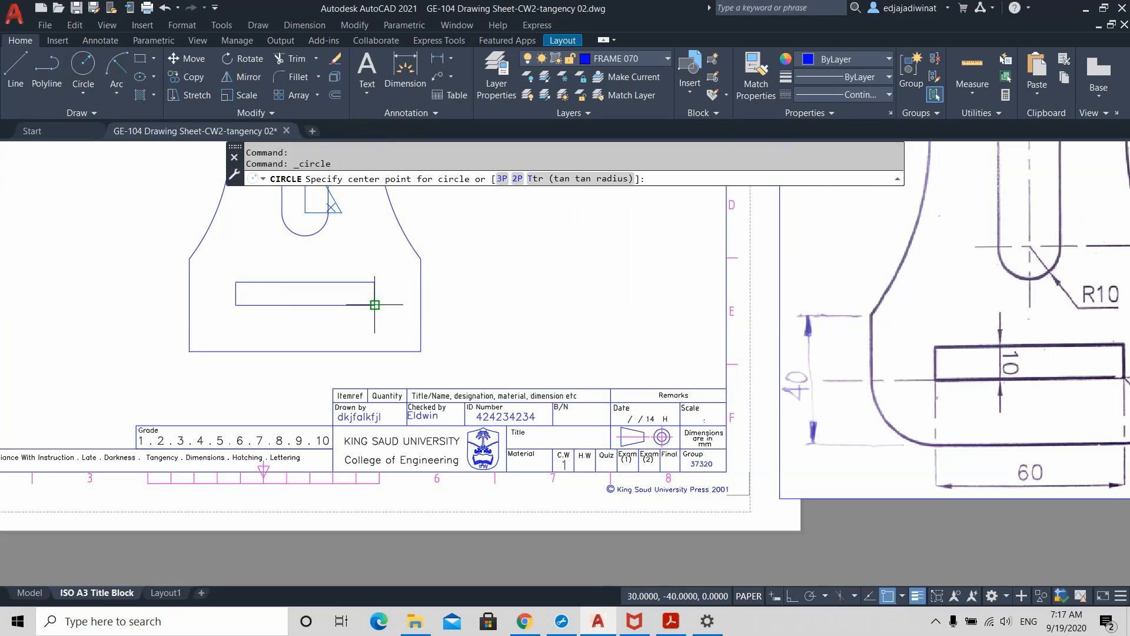
scroll(374, 304, "up", 2)
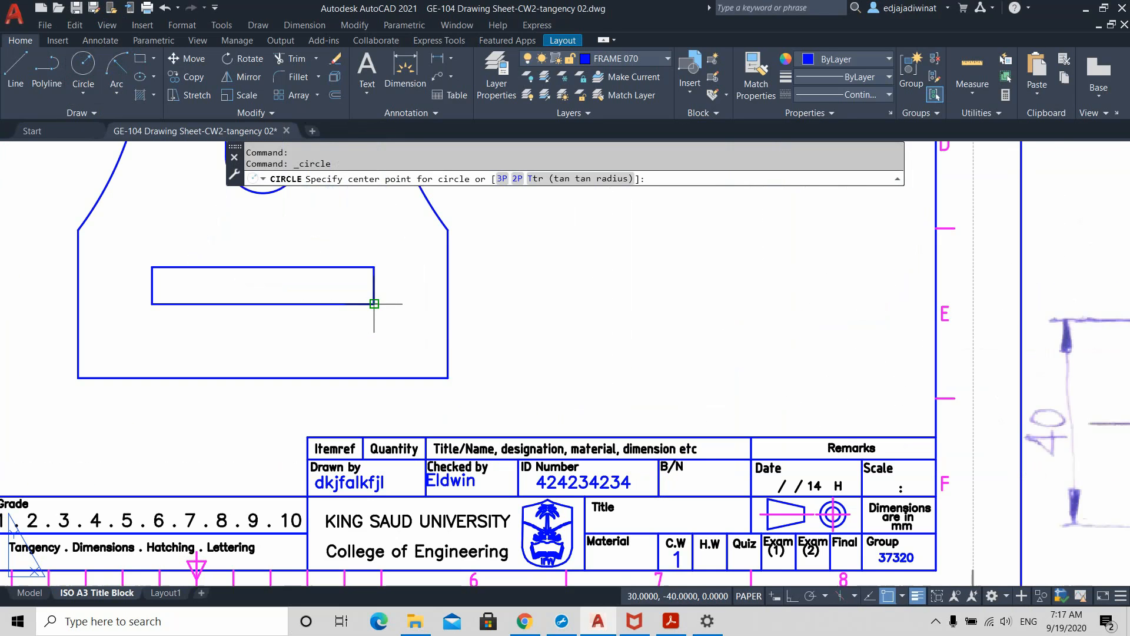
left_click(374, 303)
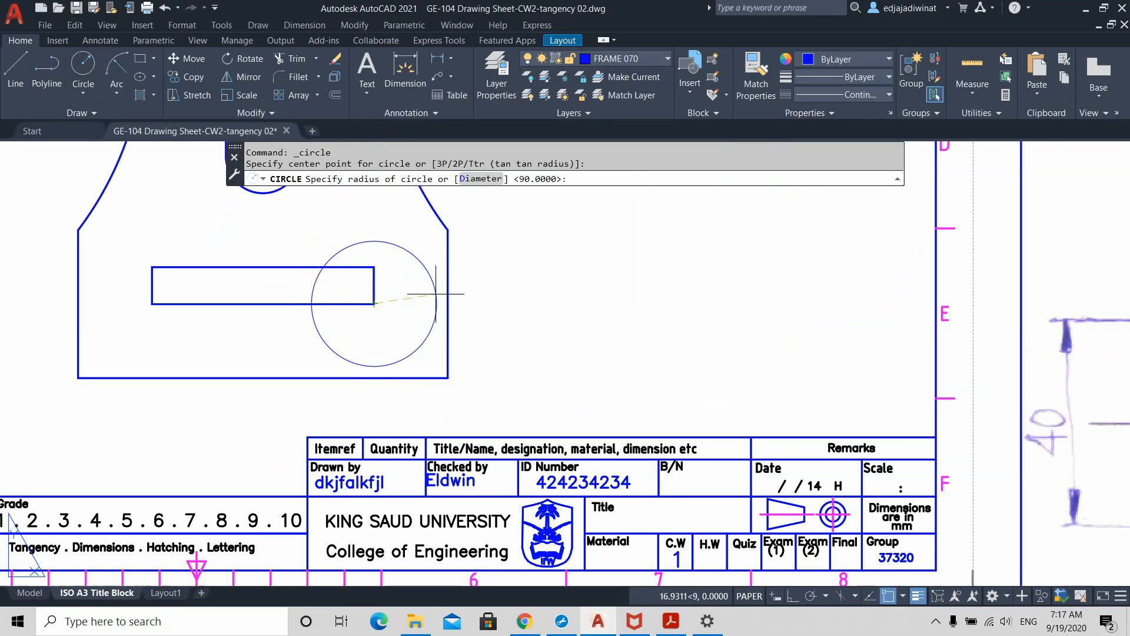
type("20")
key("Return")
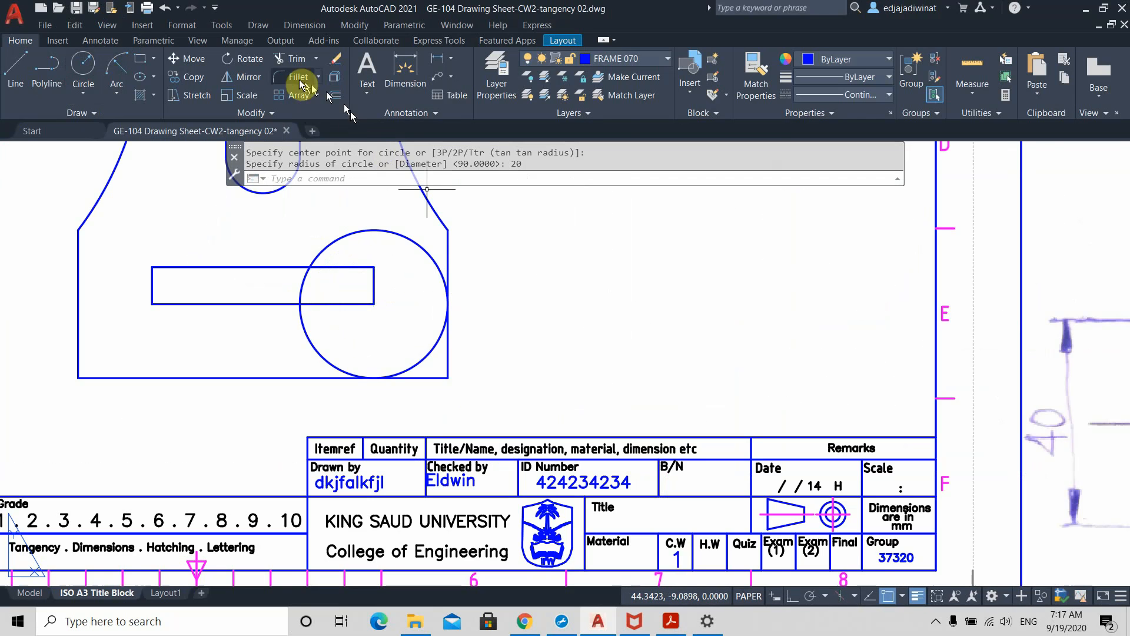
- Trim the base's lower-right corner lines and the excess of the 20 mm radius circle, leaving only the rounded corner arc
left_click(288, 59)
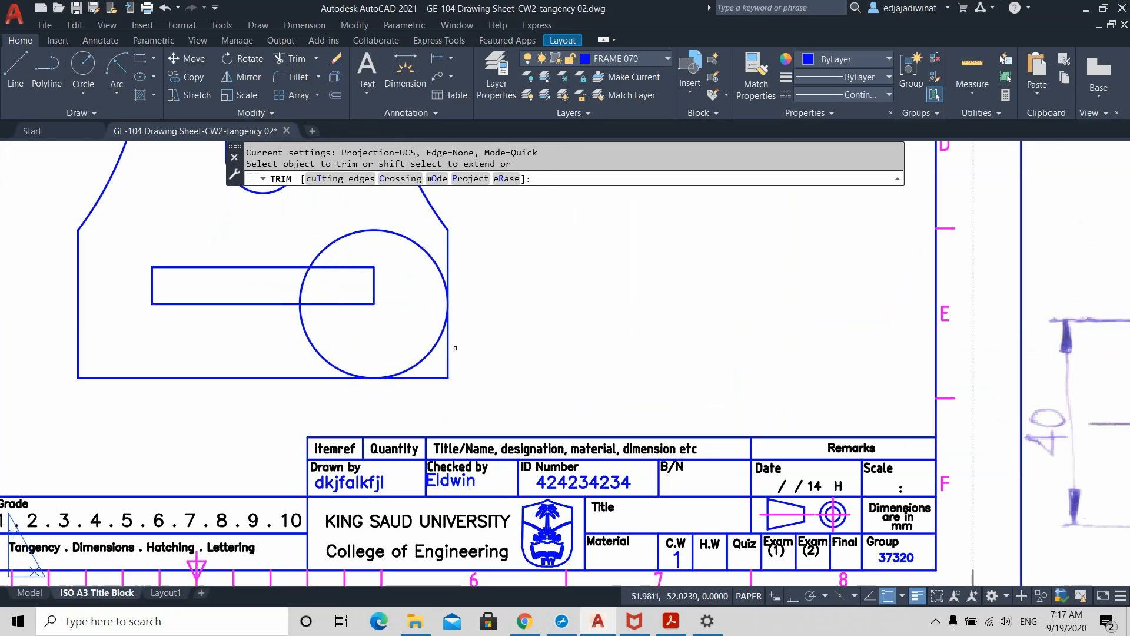
left_click(448, 349)
left_click(439, 378)
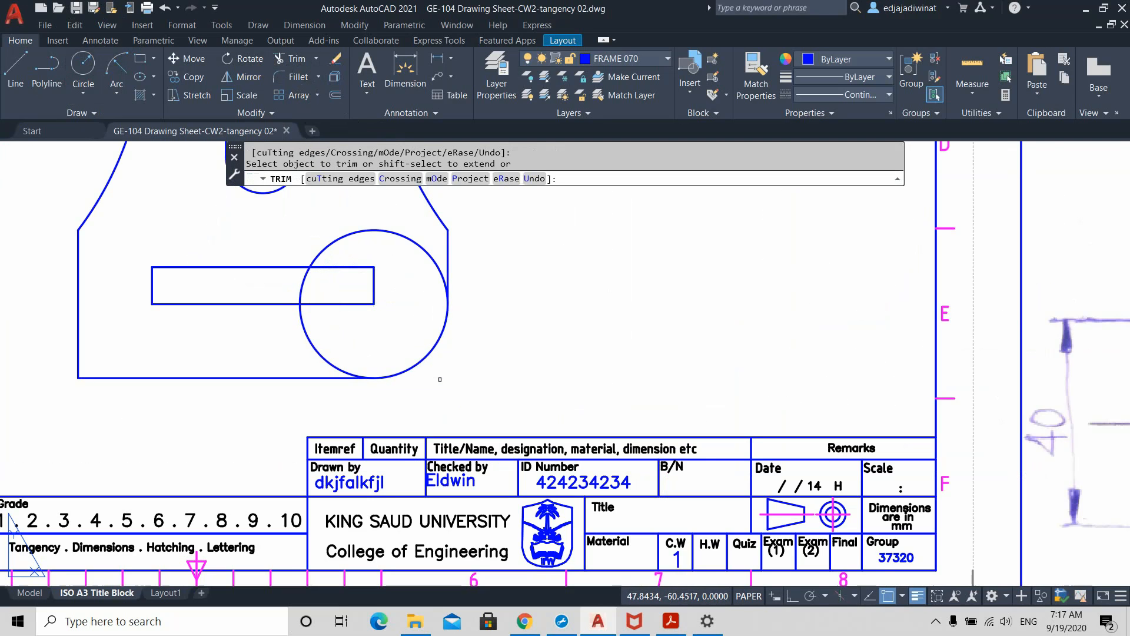
left_click(348, 372)
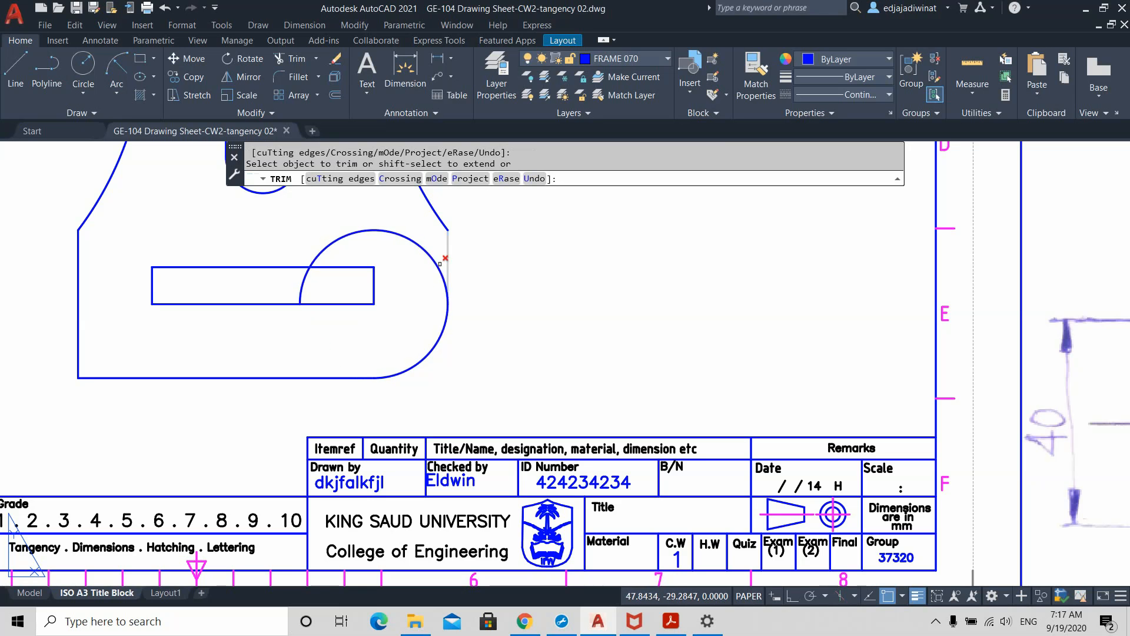
left_click(436, 264)
left_click(303, 279)
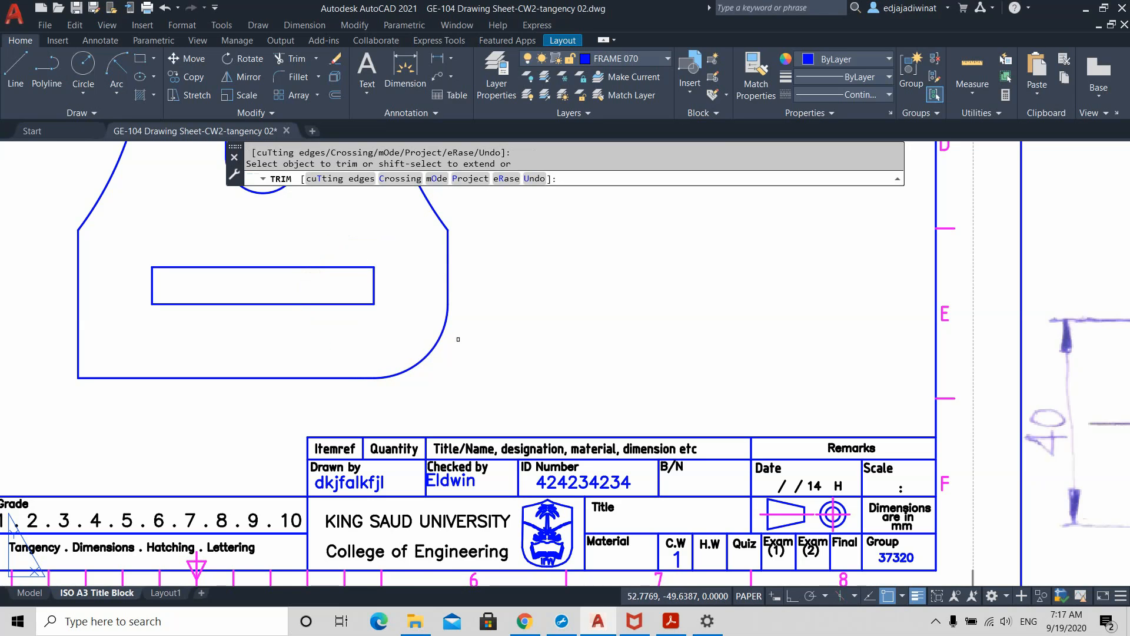
scroll(487, 306, "up", 2)
scroll(488, 306, "down", 5)
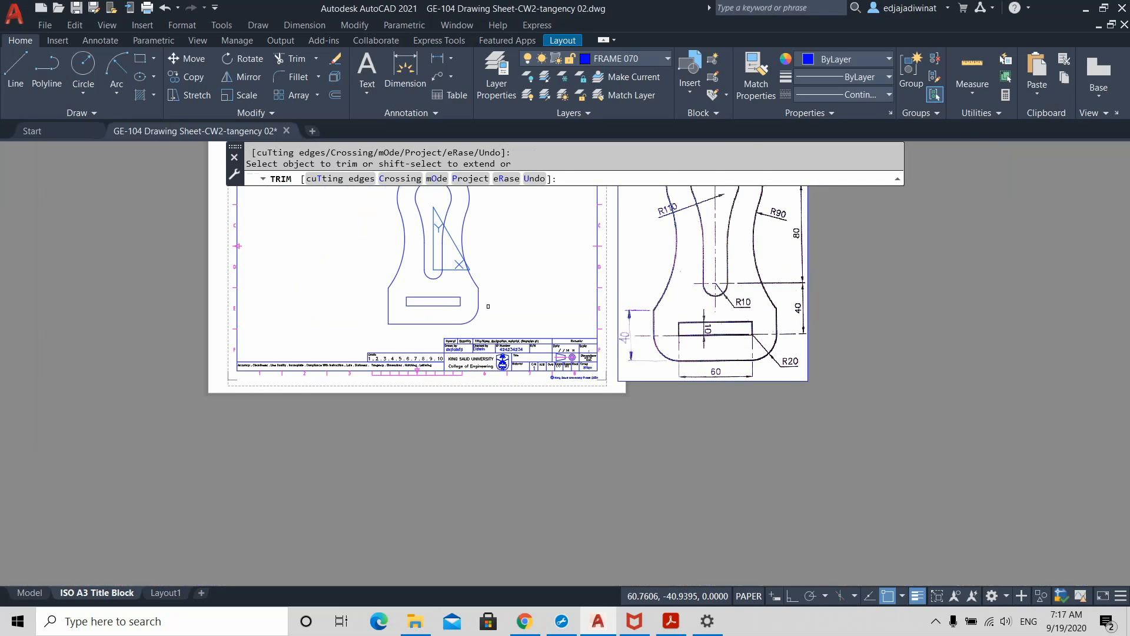
key("Escape")
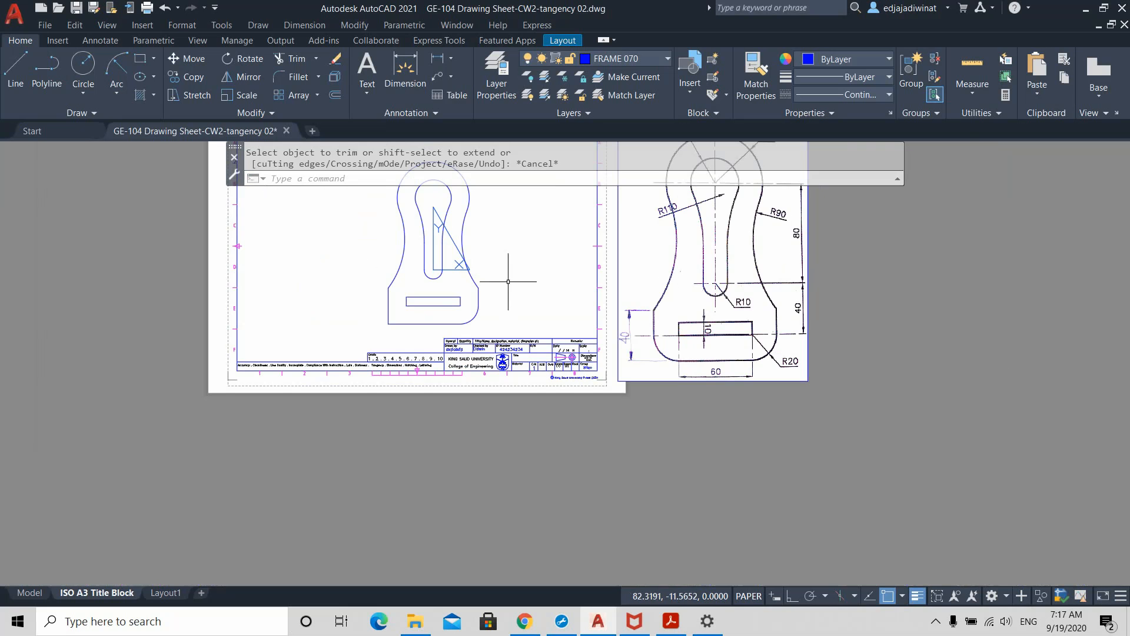
- Fillet the base's lower-left corner with a 20 mm radius between its vertical side and the lower edge
middle_click_drag(508, 271, 525, 282)
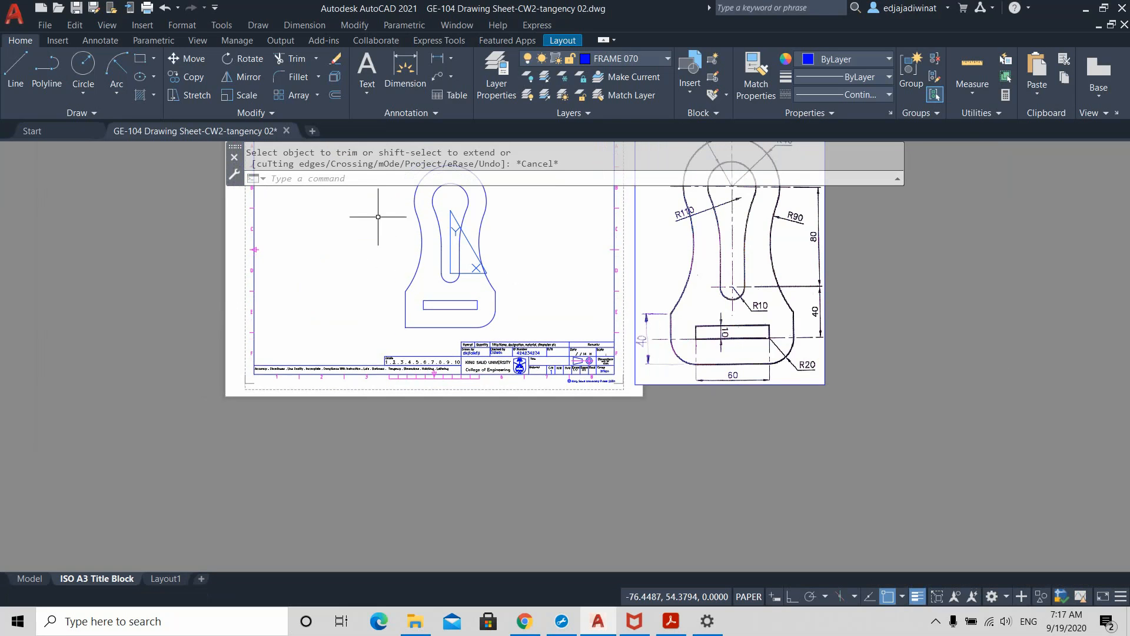
left_click(300, 77)
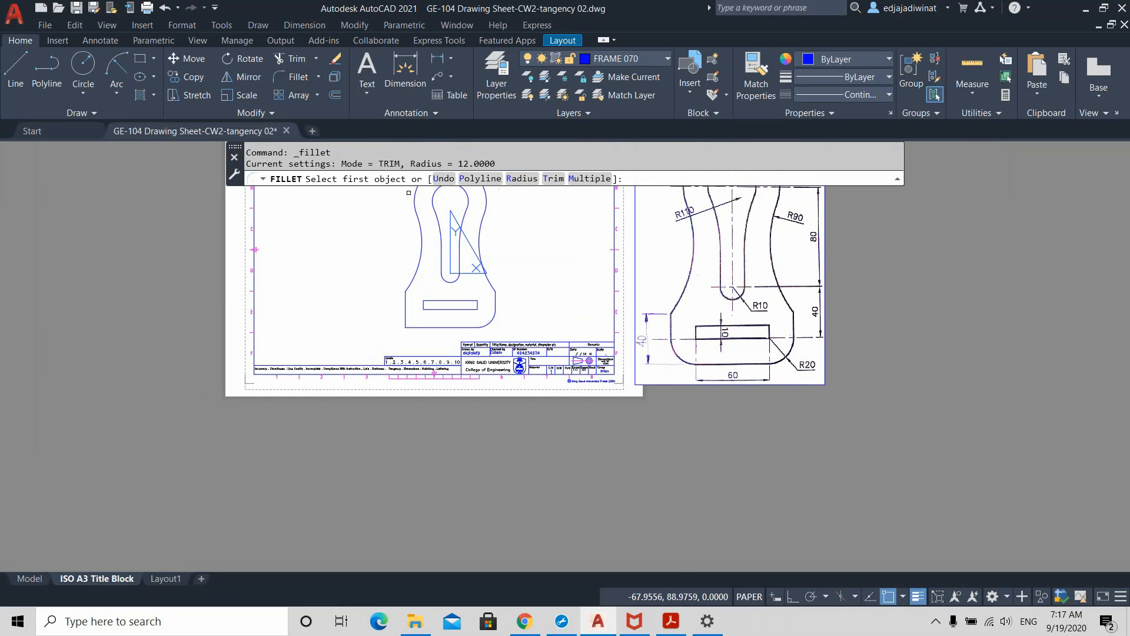
left_click(521, 186)
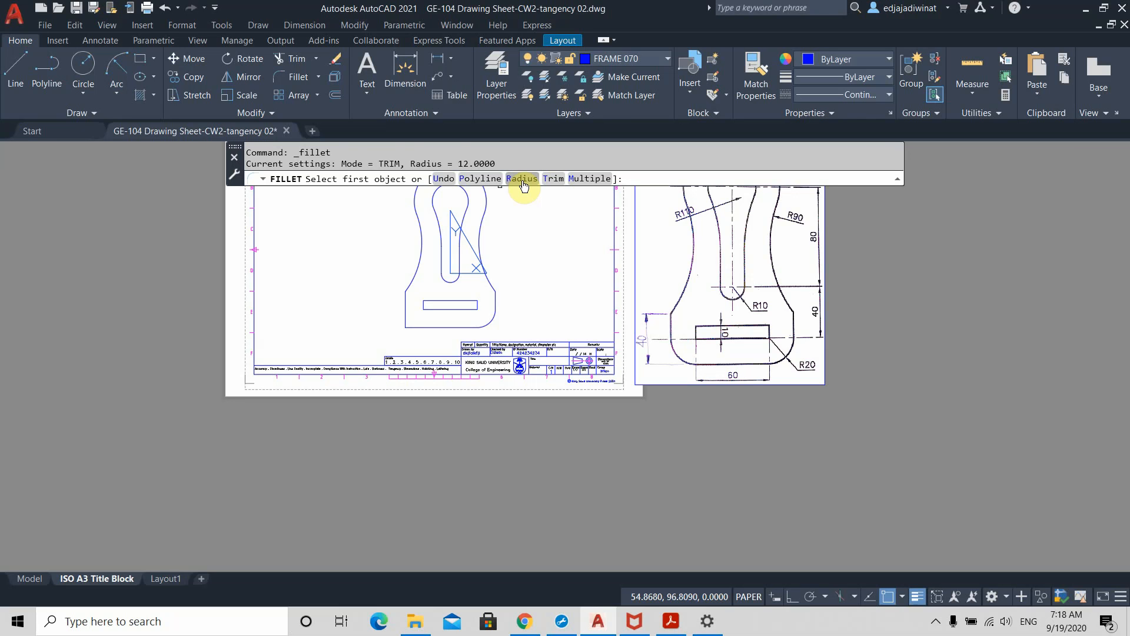
left_click(522, 178)
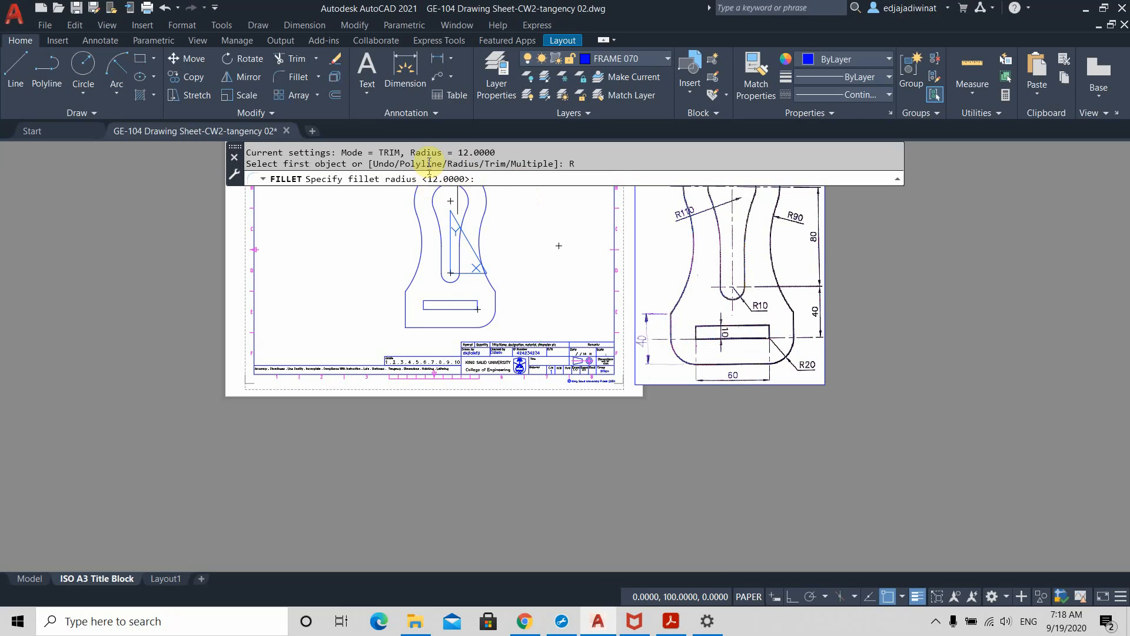
left_click_drag(459, 152, 496, 152)
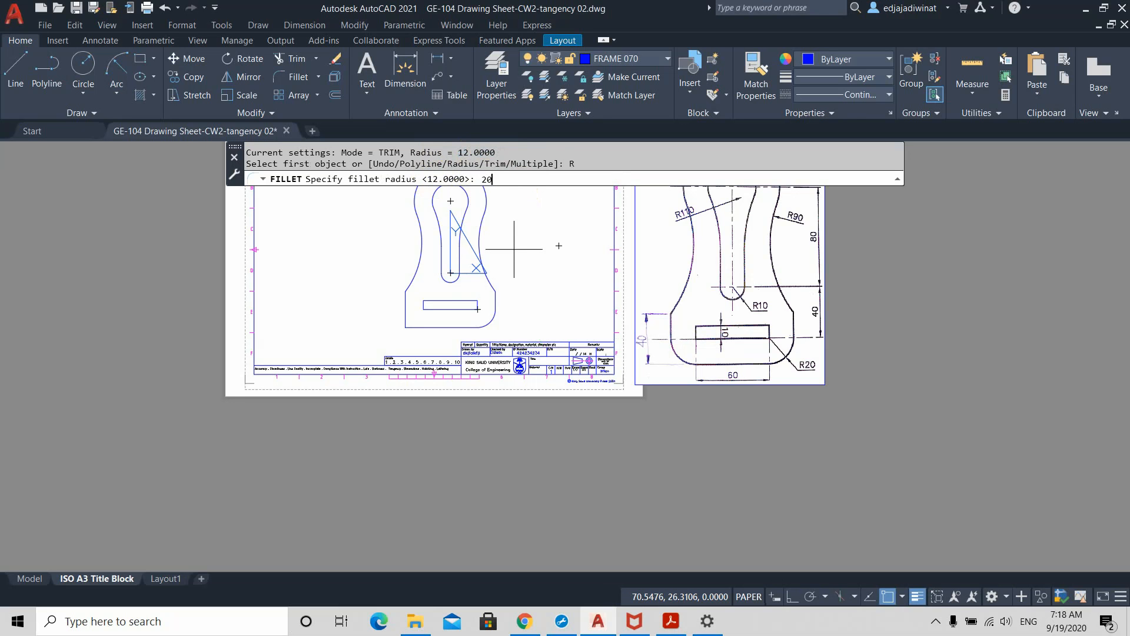
key("Return")
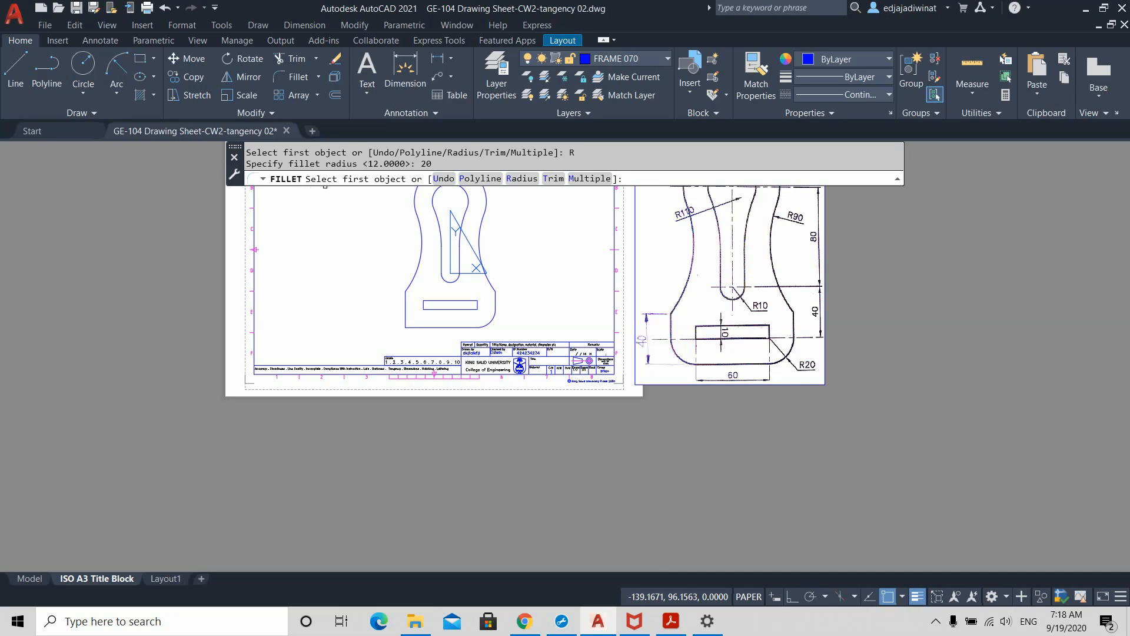
scroll(405, 320, "up", 4)
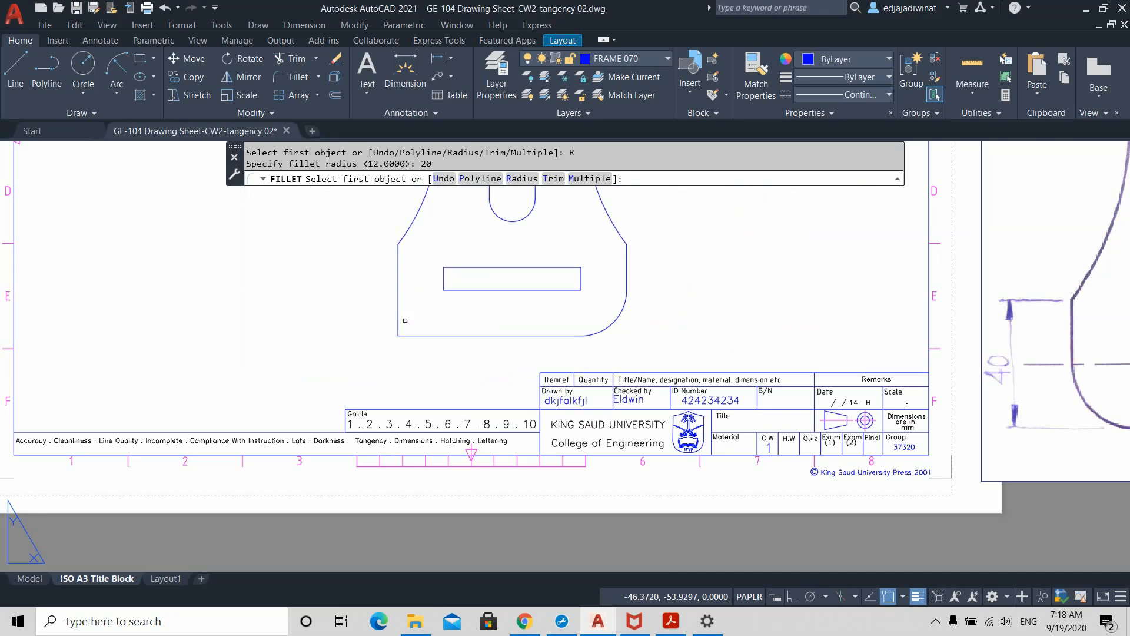
scroll(398, 316, "up", 2)
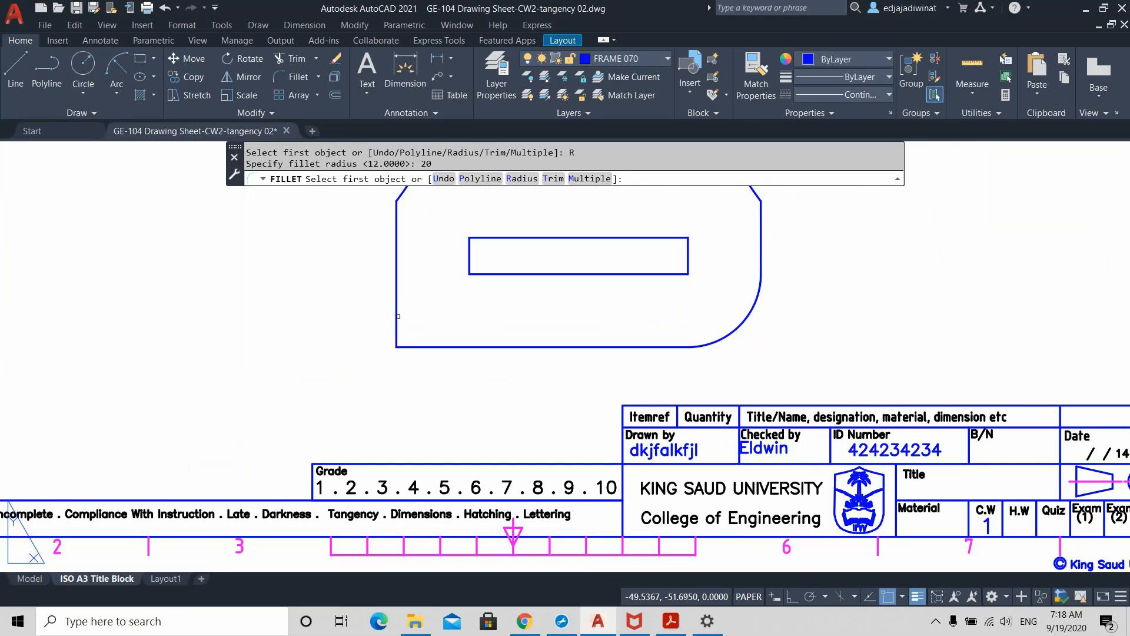
left_click(398, 316)
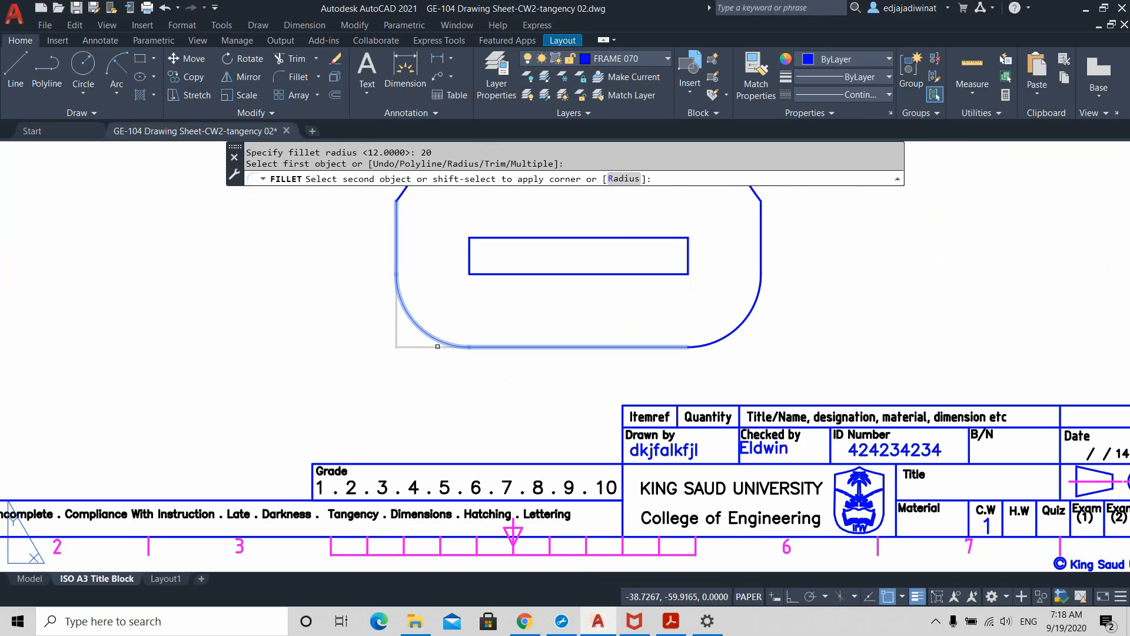
left_click(437, 346)
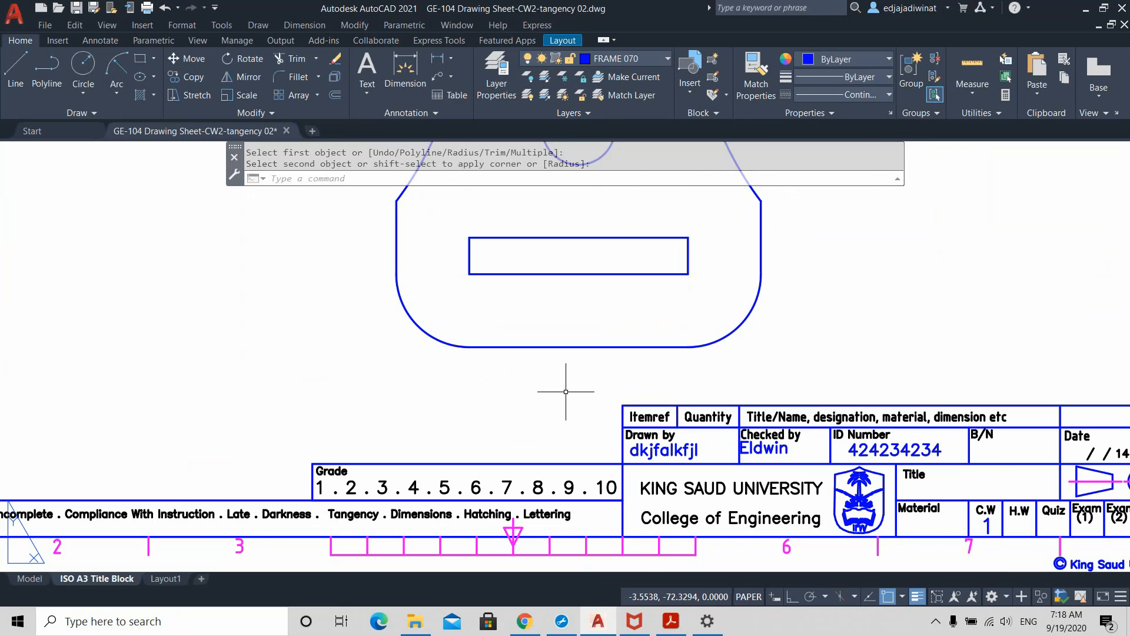
scroll(731, 297, "down", 5)
middle_click_drag(820, 222, 597, 370)
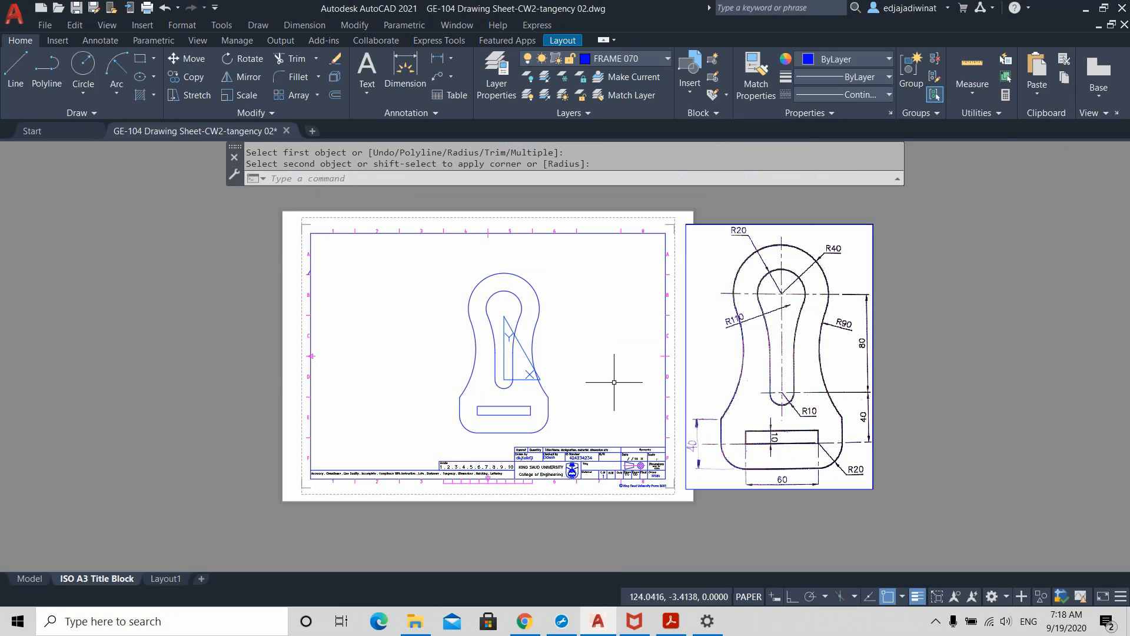
middle_click_drag(615, 372, 535, 360)
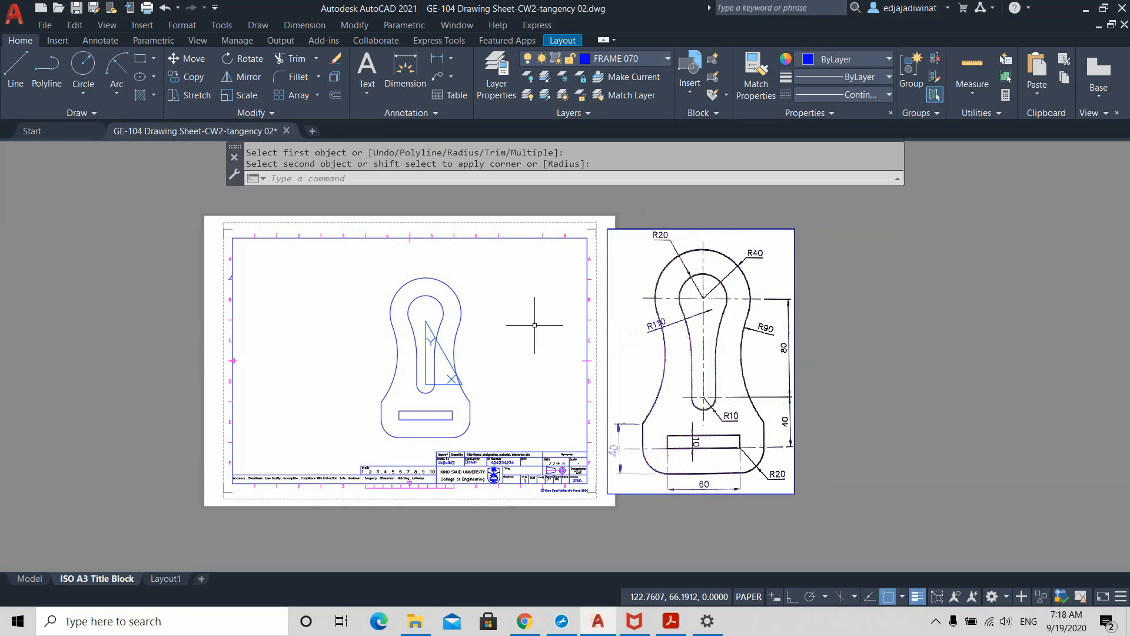
scroll(468, 406, "up", 1)
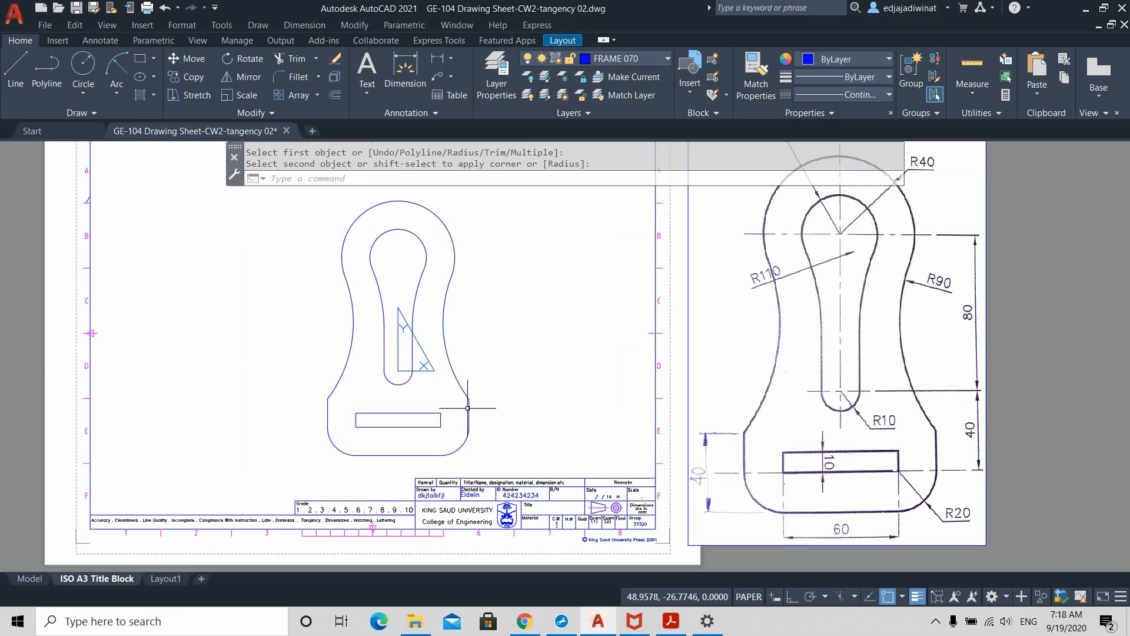
middle_click_drag(479, 260, 522, 297)
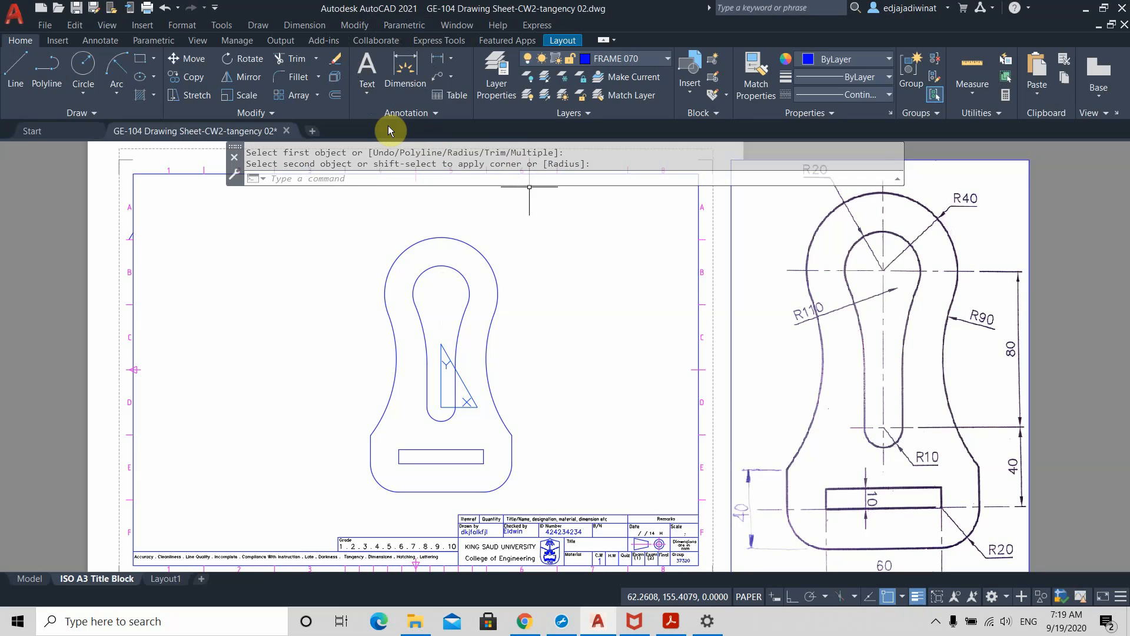
left_click(18, 70)
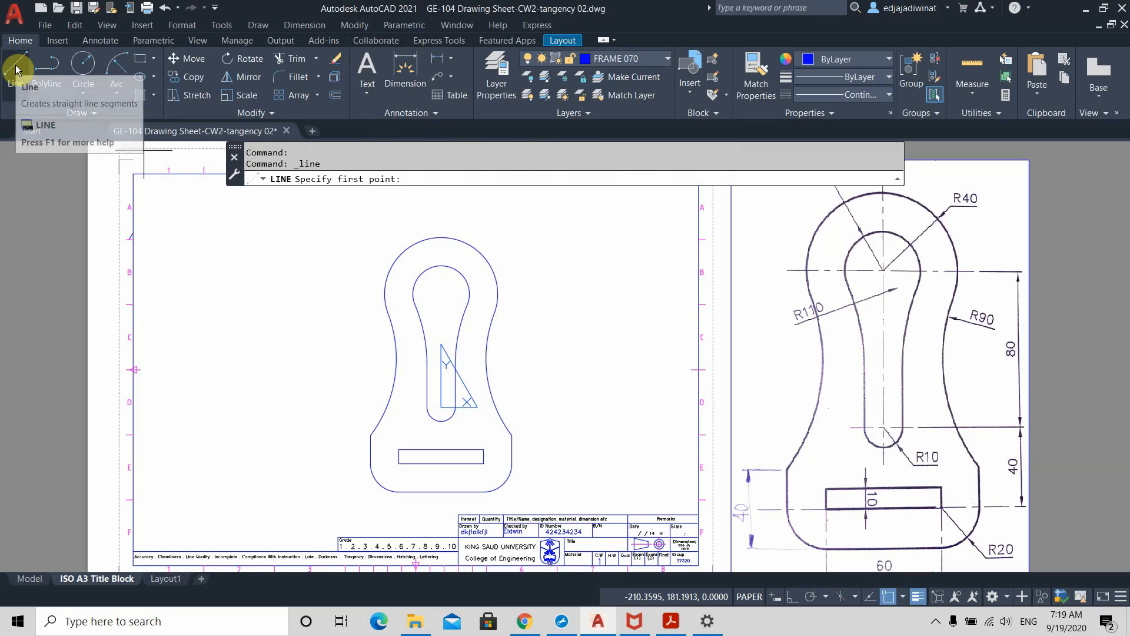
key("Escape")
key("Escape")
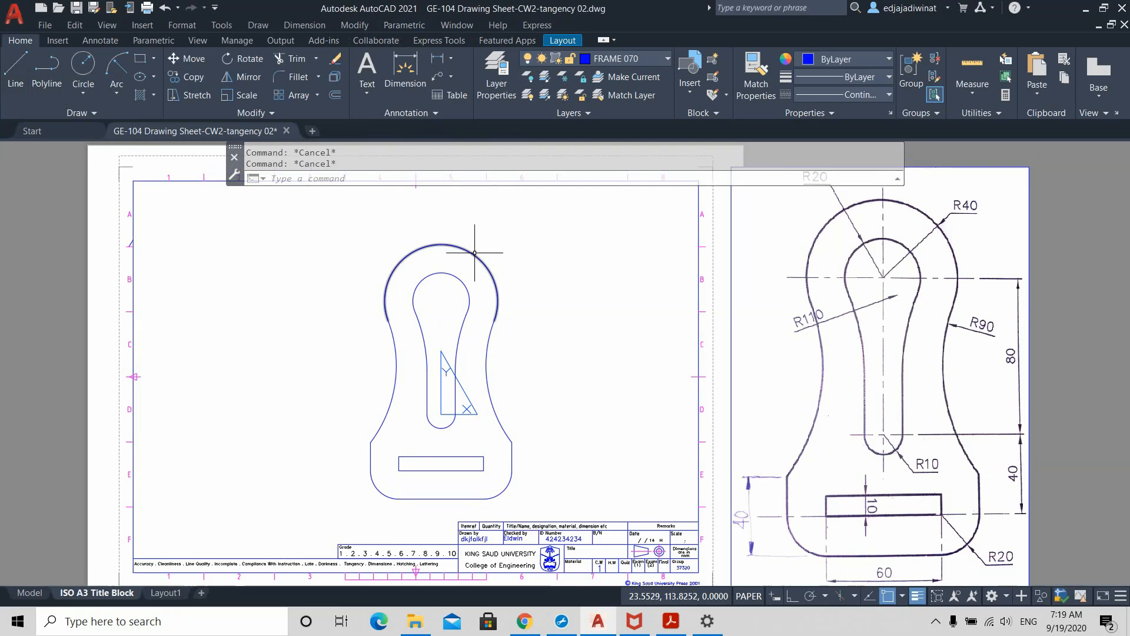
- Draw a horizontal line across the head through its centre, from the outer R40 arc's right quadrant to its left quadrant
left_click(14, 73)
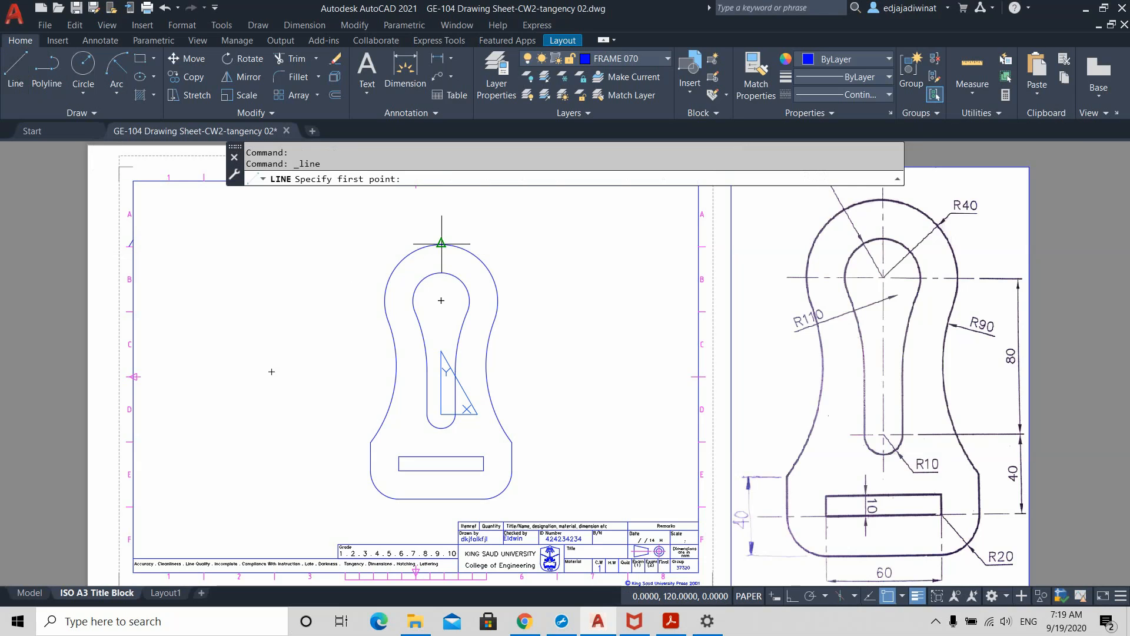
scroll(441, 297, "up", 5)
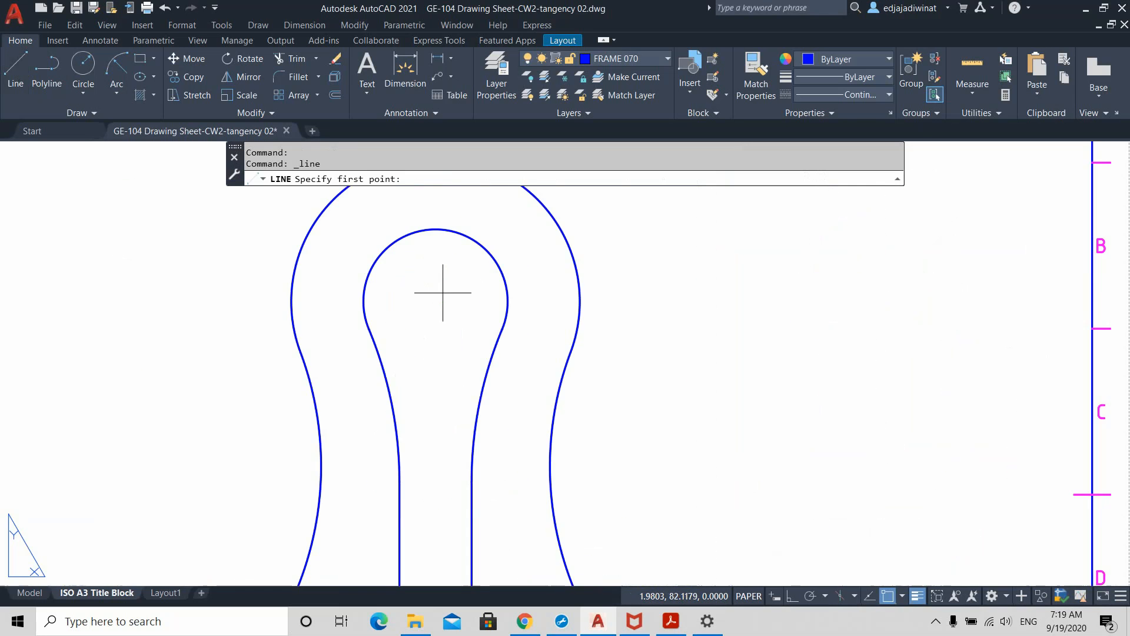
scroll(442, 291, "down", 5)
scroll(441, 292, "up", 4)
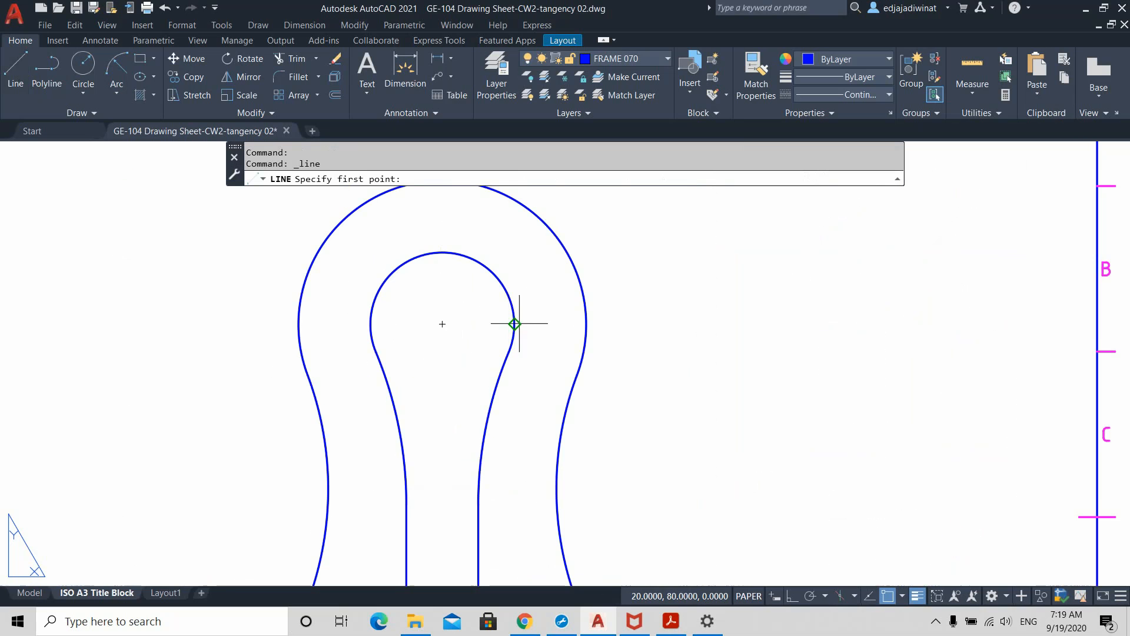
left_click(587, 324)
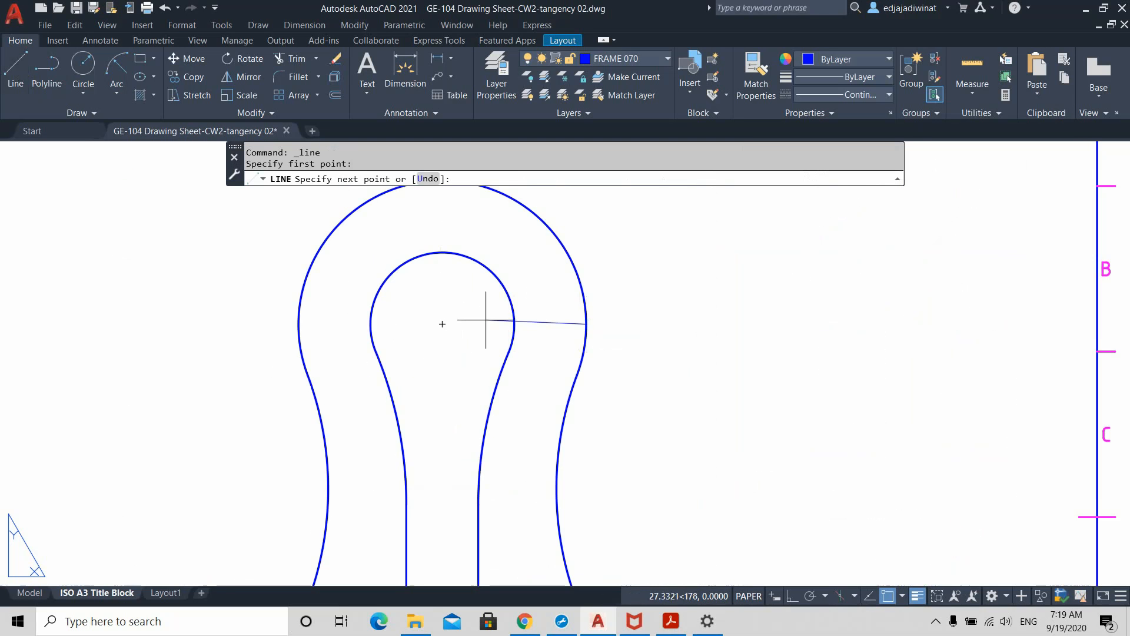
left_click(299, 324)
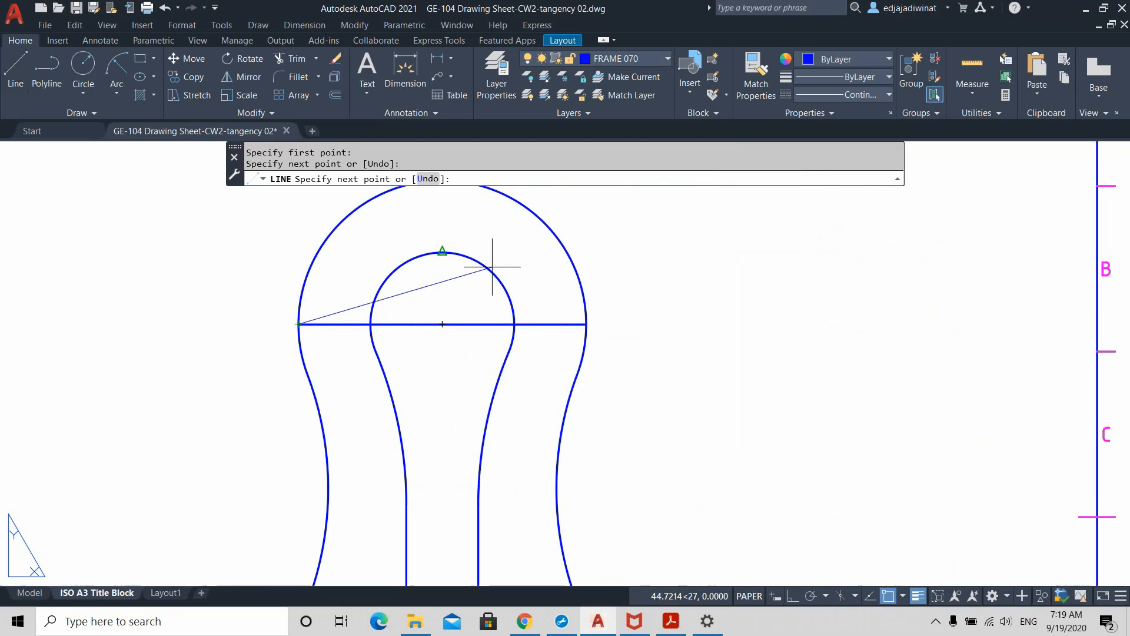
key("Escape")
- Draw a vertical line from the head's centre up to the highest point of the outer R40 arc
scroll(480, 341, "down", 3)
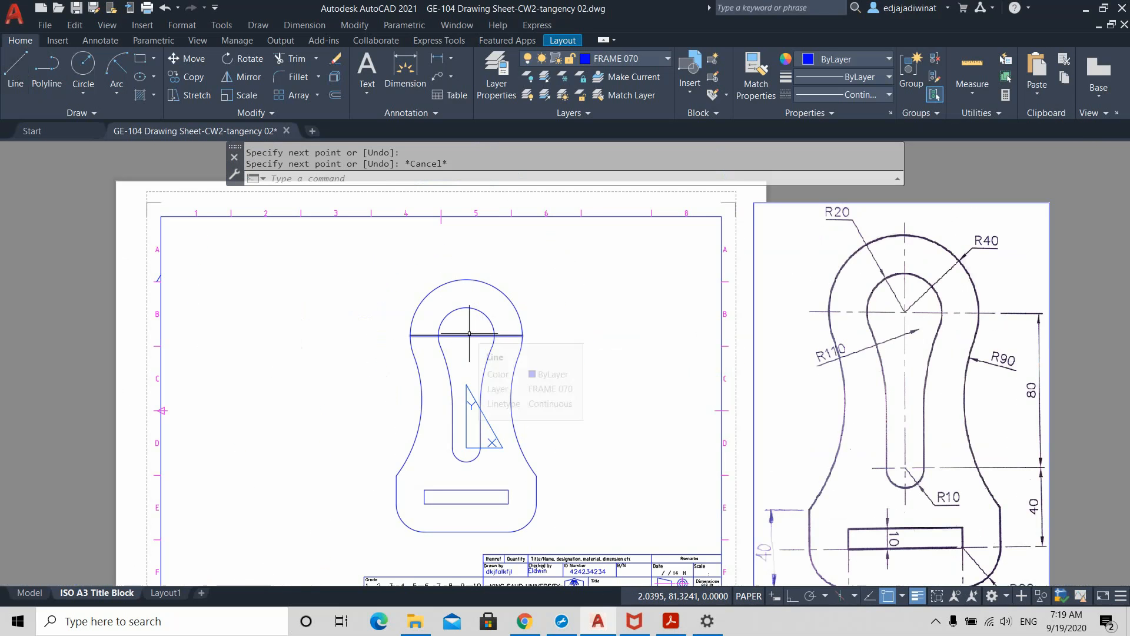
left_click(16, 69)
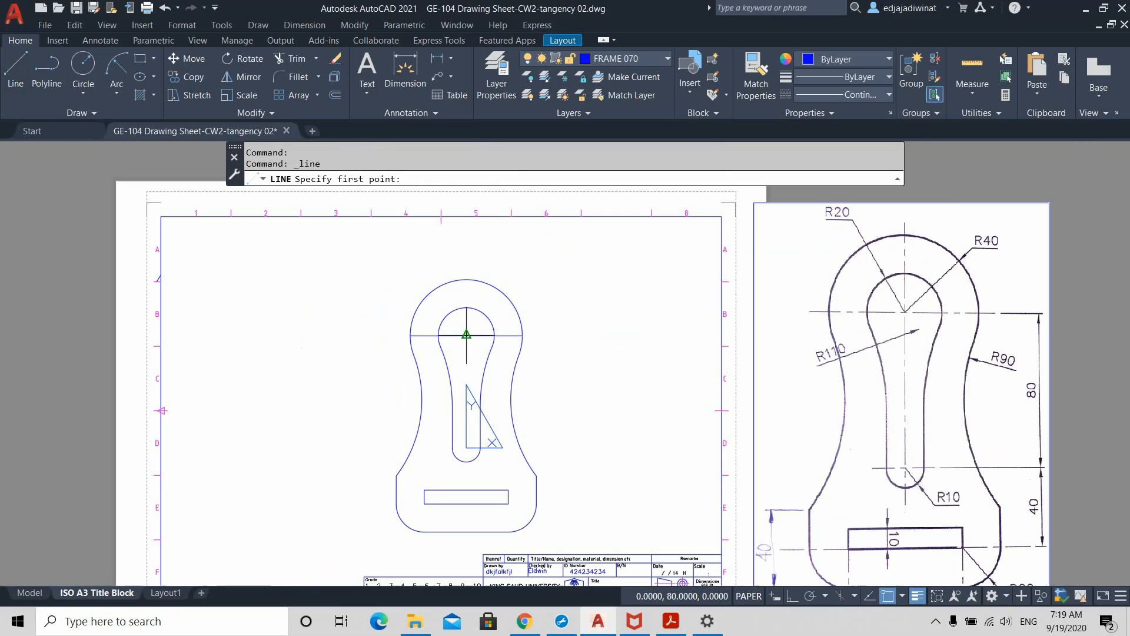
left_click(466, 334)
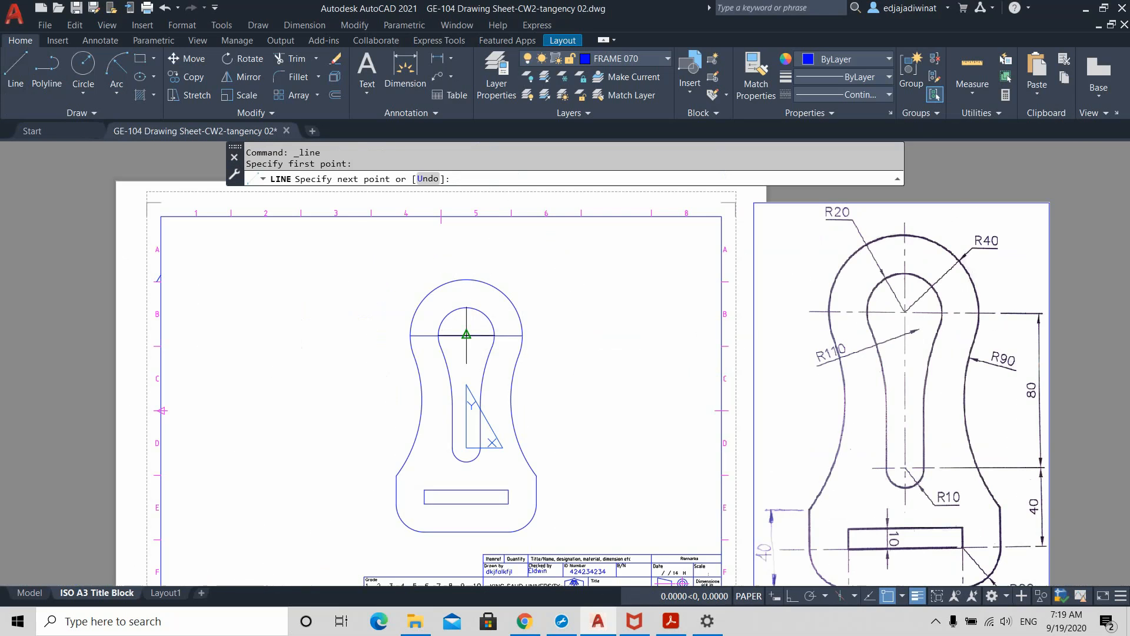
left_click(466, 277)
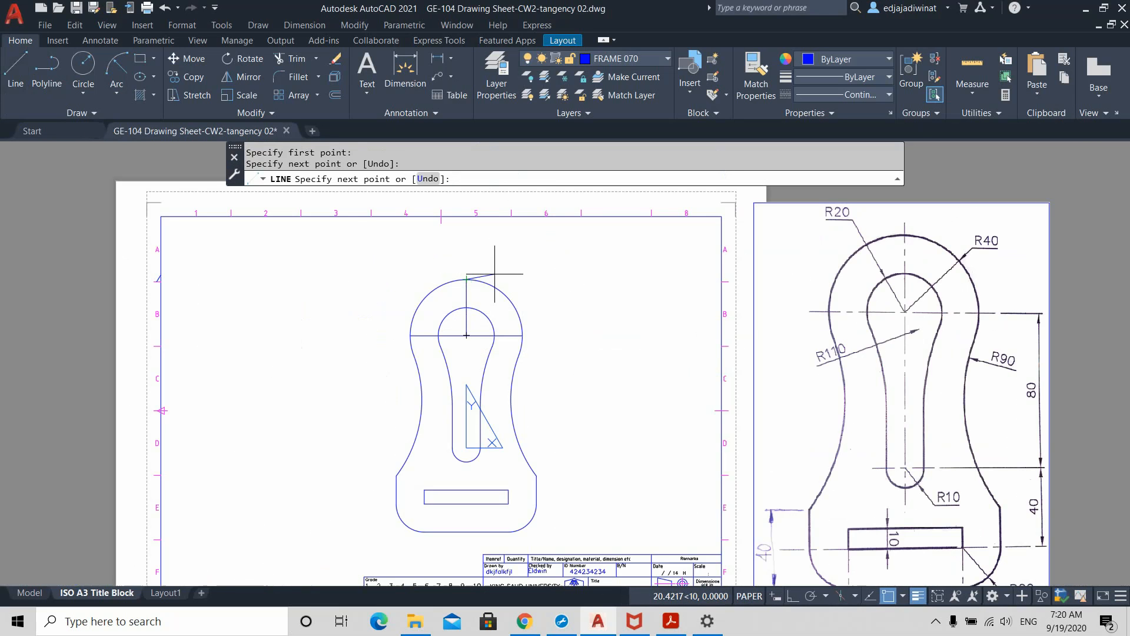
key("Escape")
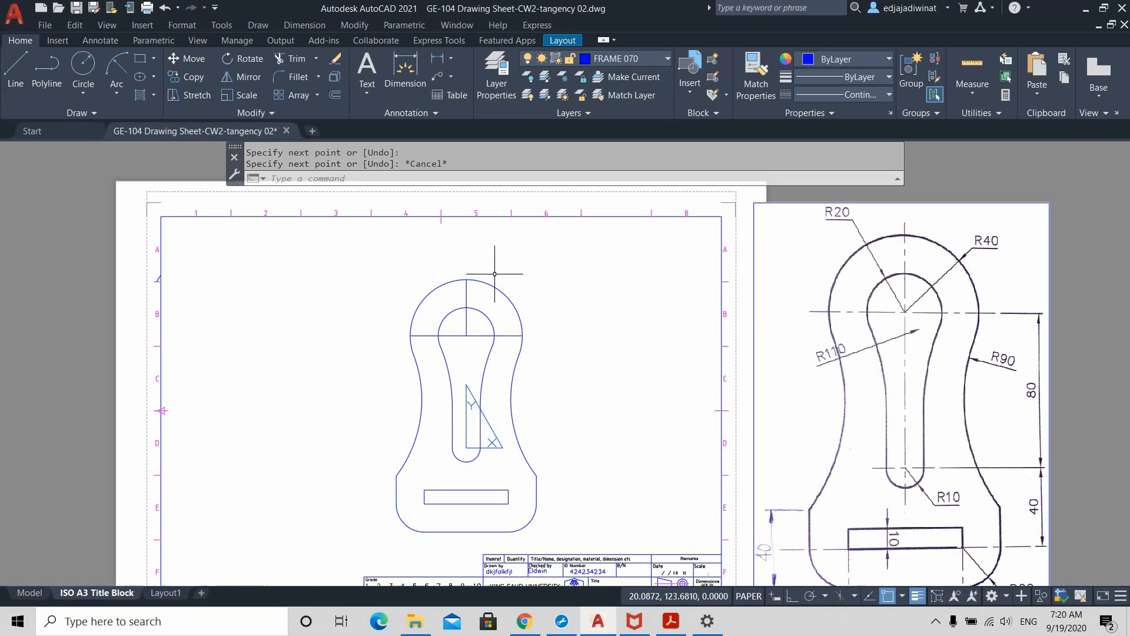
- Draw a horizontal line across the slot between the two ends of its R10 arc
left_click(19, 73)
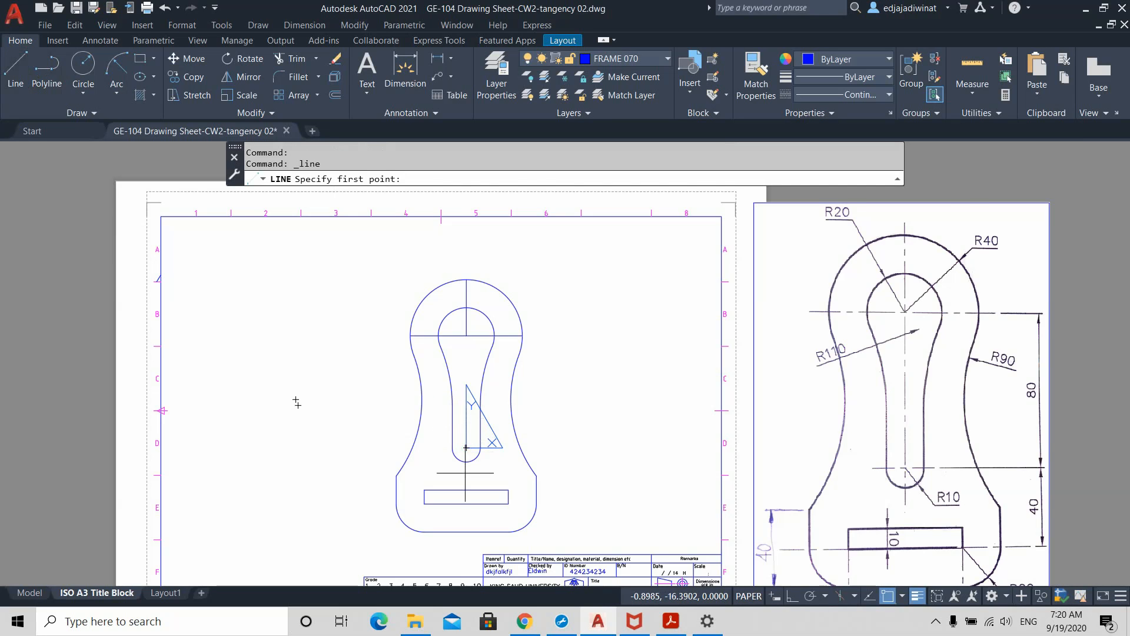
scroll(466, 475, "up", 2)
left_click(443, 430)
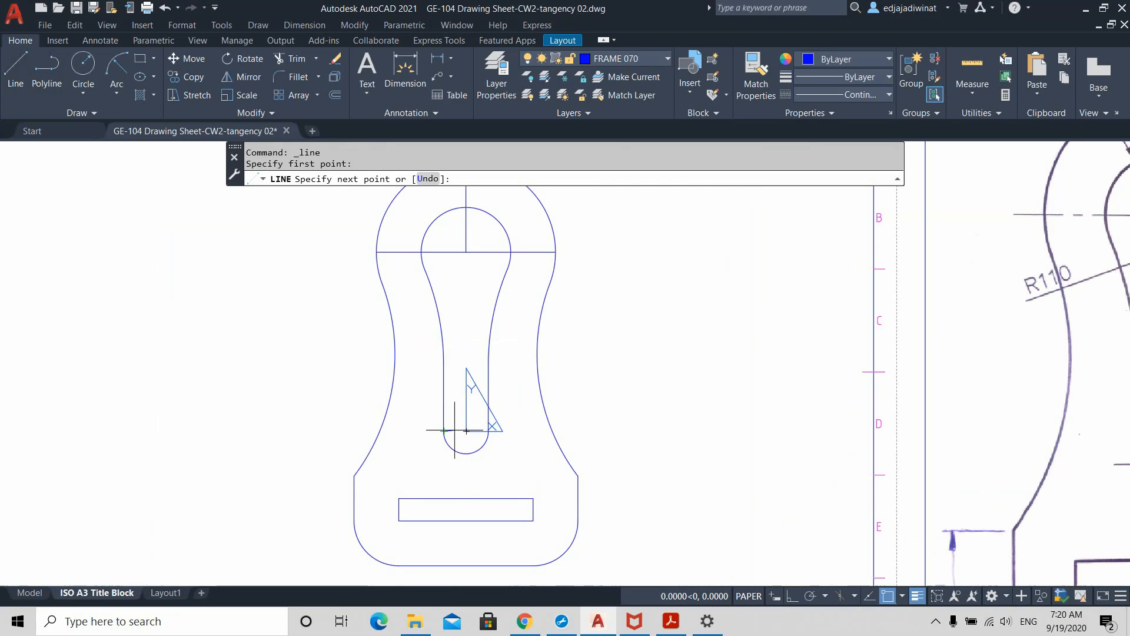
left_click(488, 431)
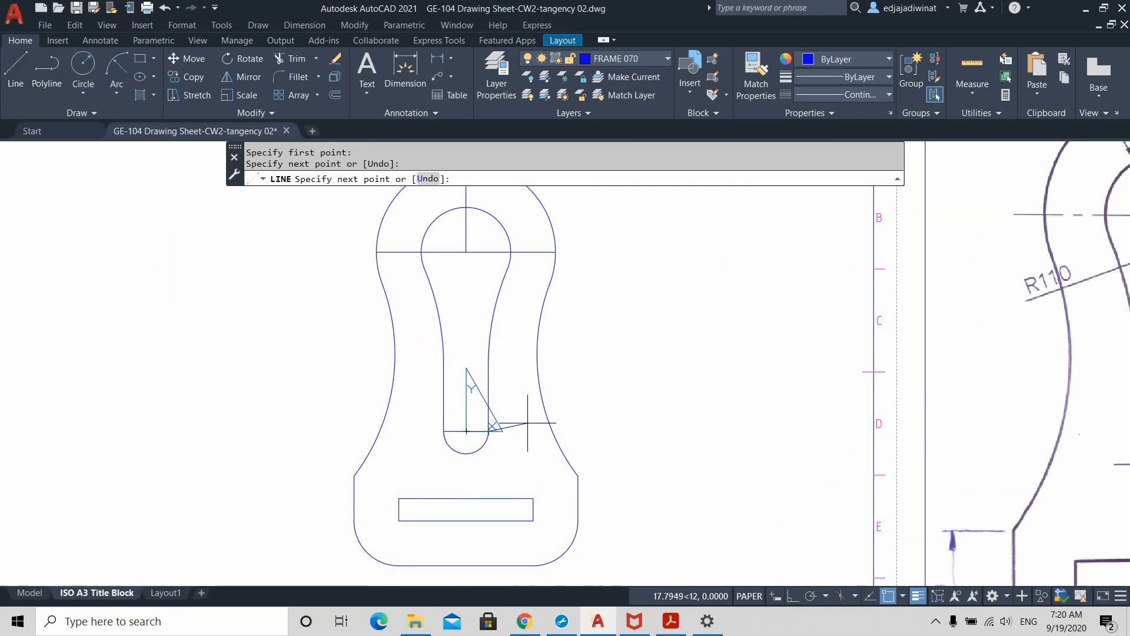
key("Escape")
- Draw a vertical line from the slot's R10 arc centre down to the arc's lowest point
key("Return")
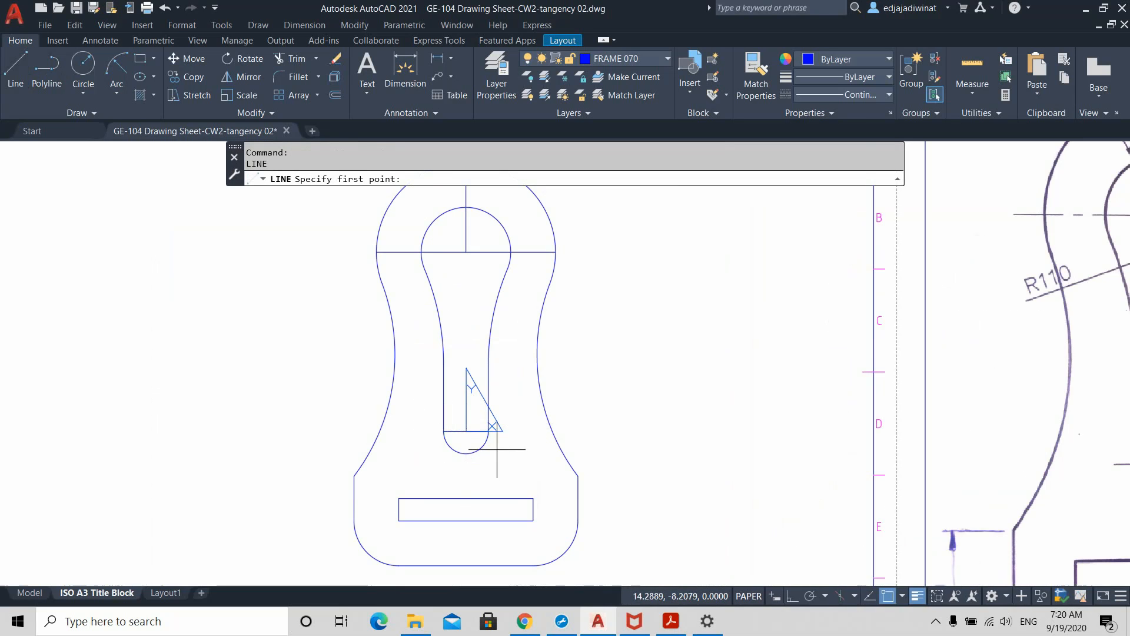
left_click(466, 430)
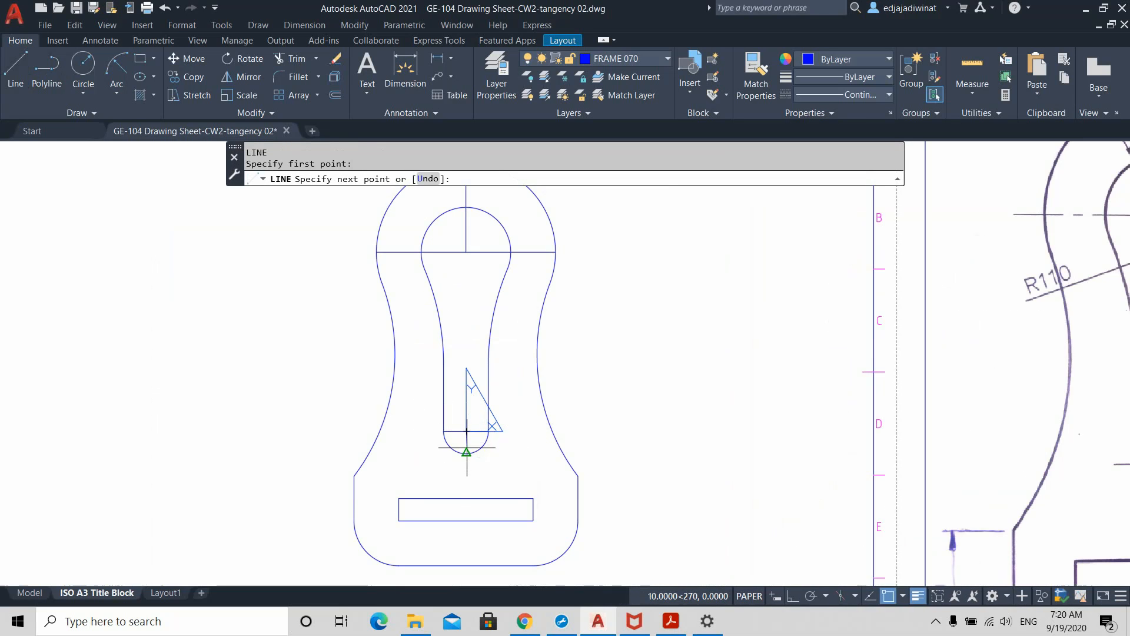
left_click(466, 452)
key("Escape")
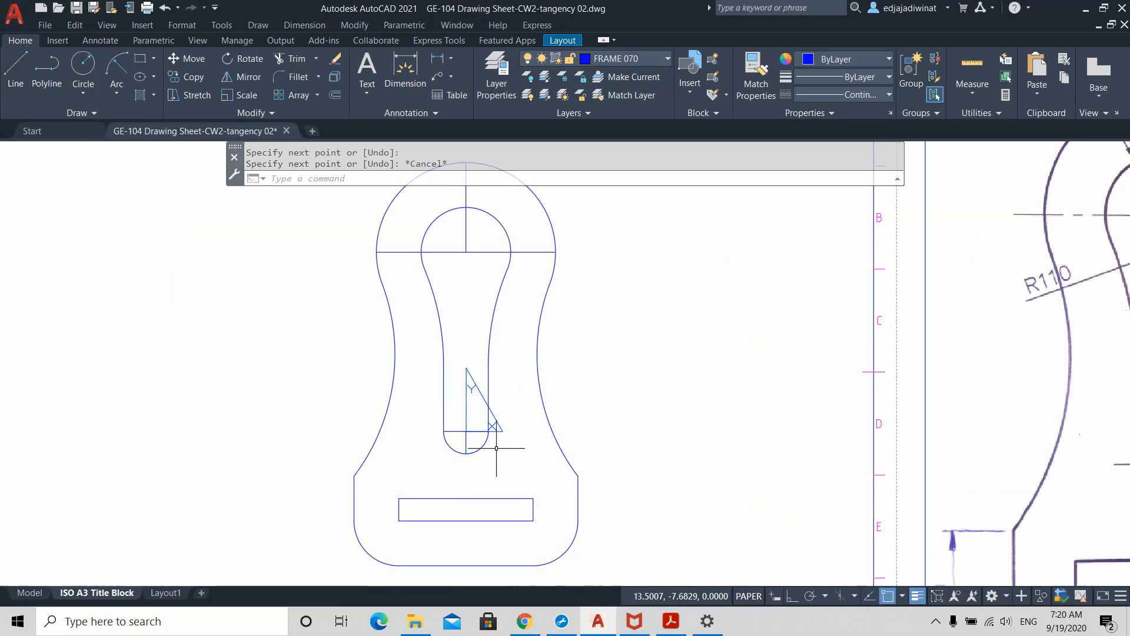
scroll(496, 448, "up", 2)
scroll(500, 433, "down", 5)
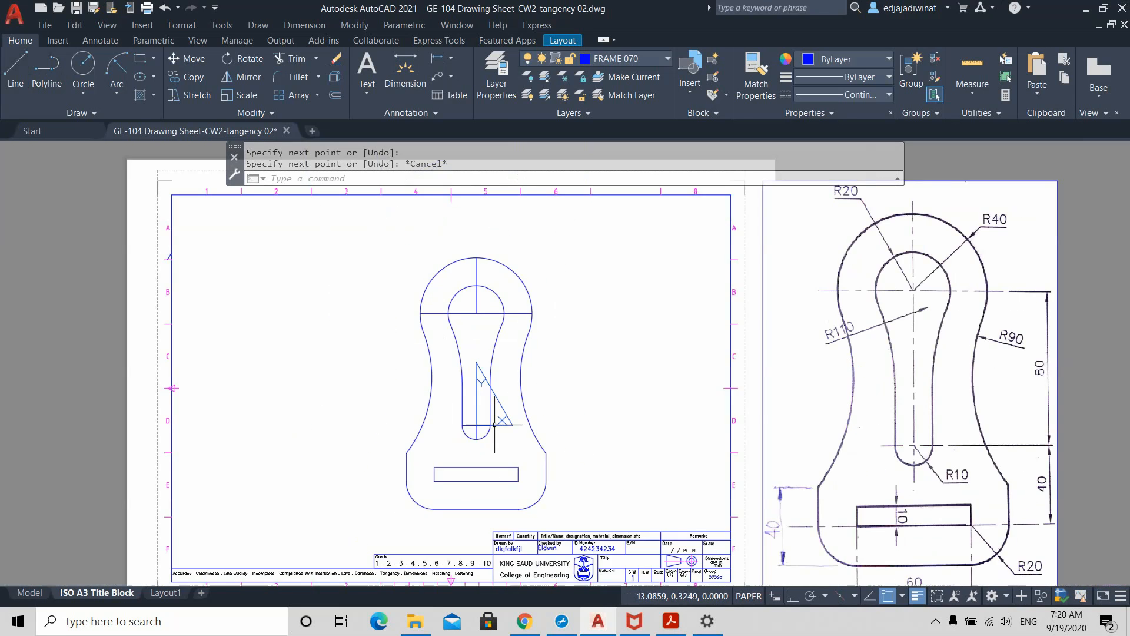
scroll(494, 423, "up", 5)
scroll(495, 423, "down", 5)
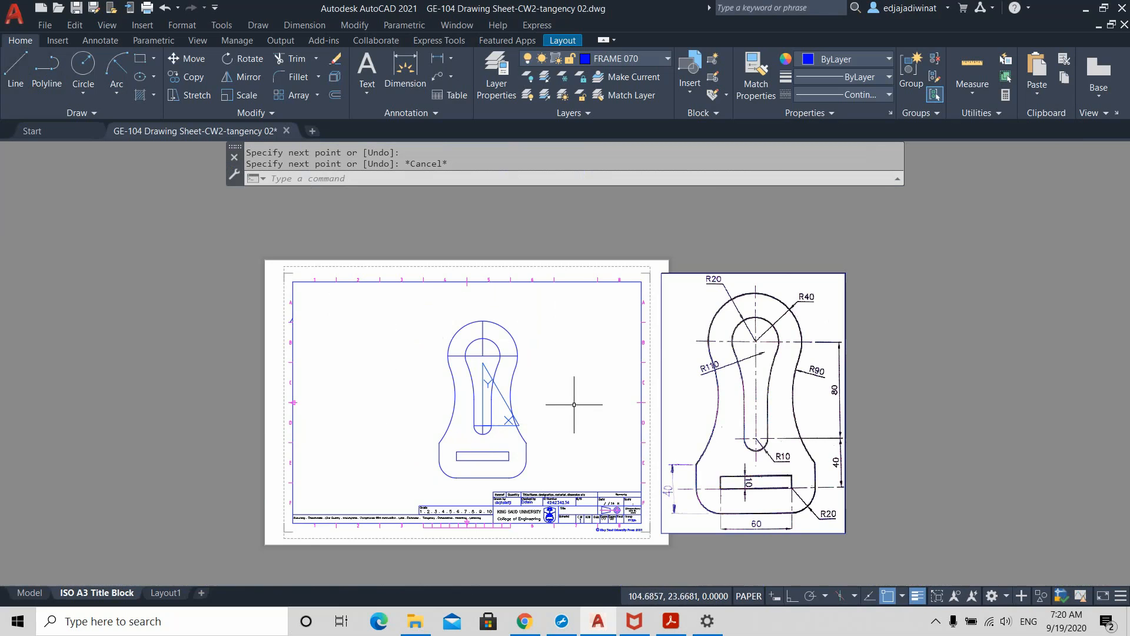
scroll(574, 404, "up", 2)
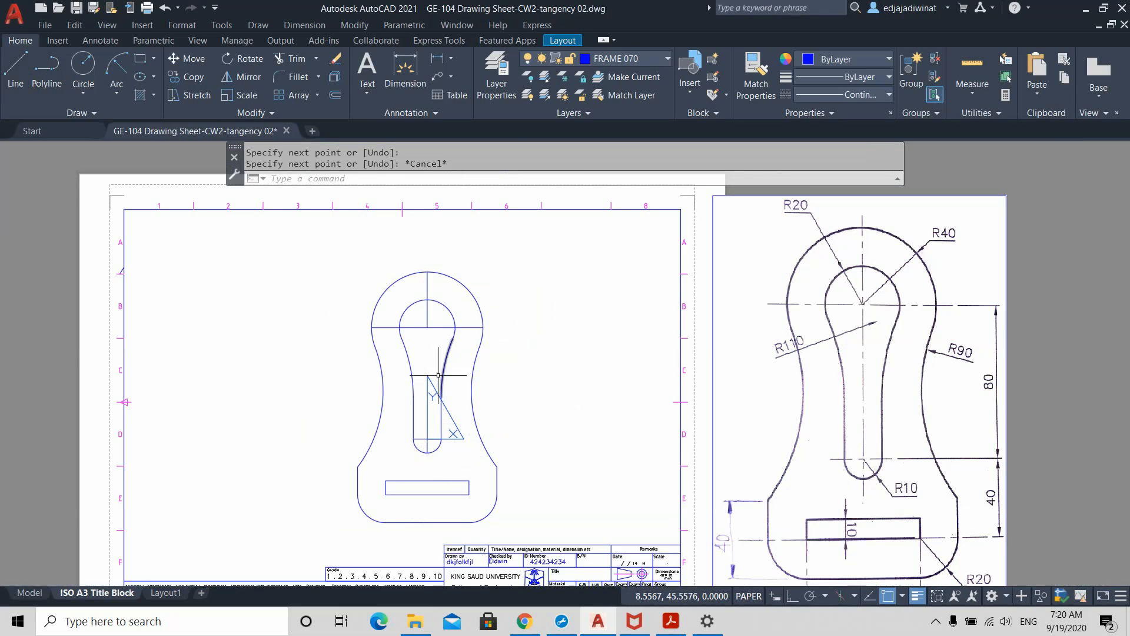
- Turn off the UCS icon display with the UCSICON command
scroll(444, 413, "up", 2)
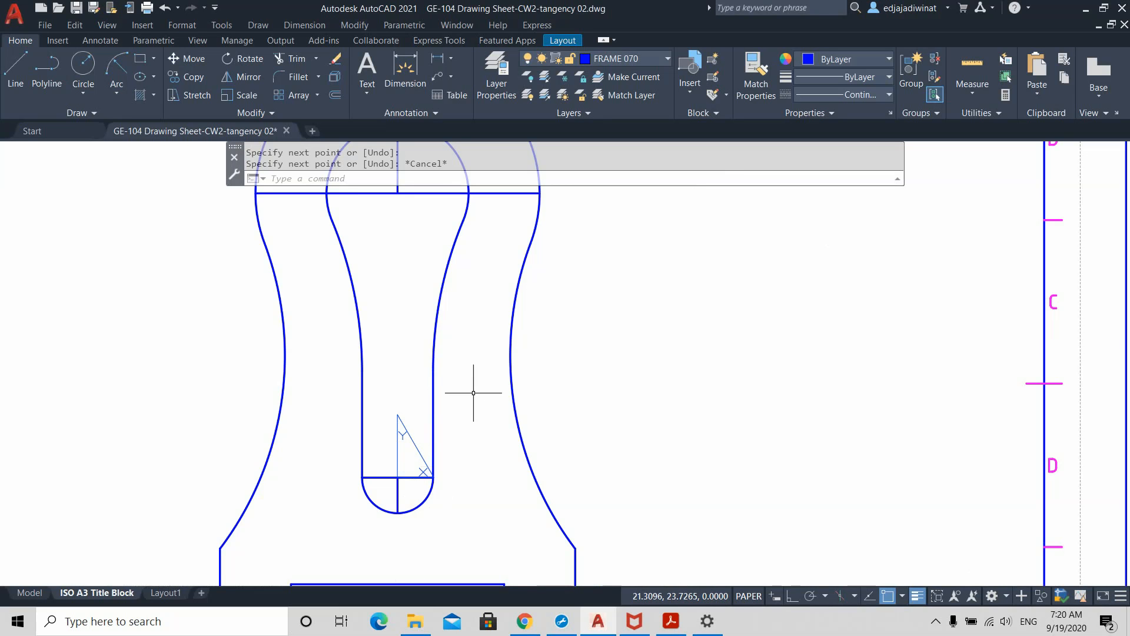
left_click(328, 175)
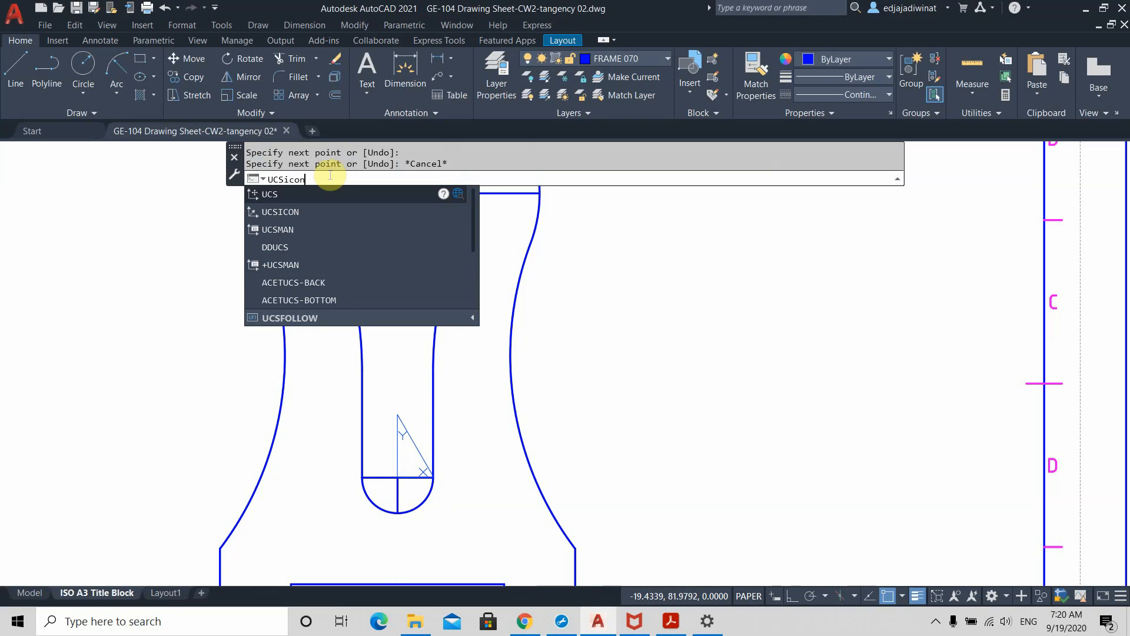
type("UCSicon")
key("Return")
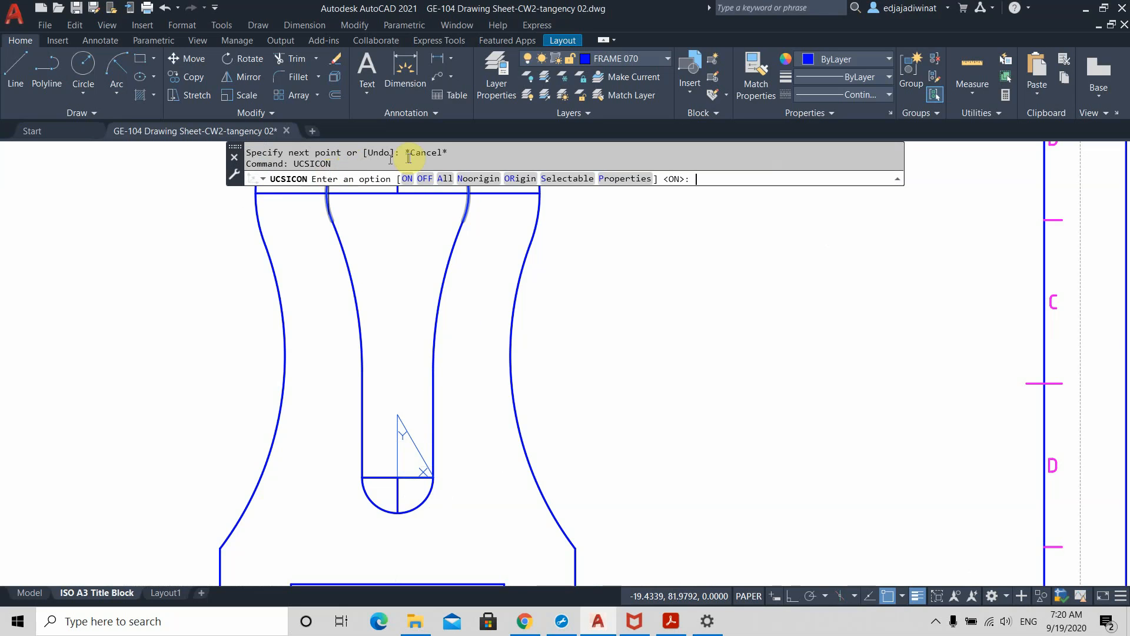
left_click(426, 180)
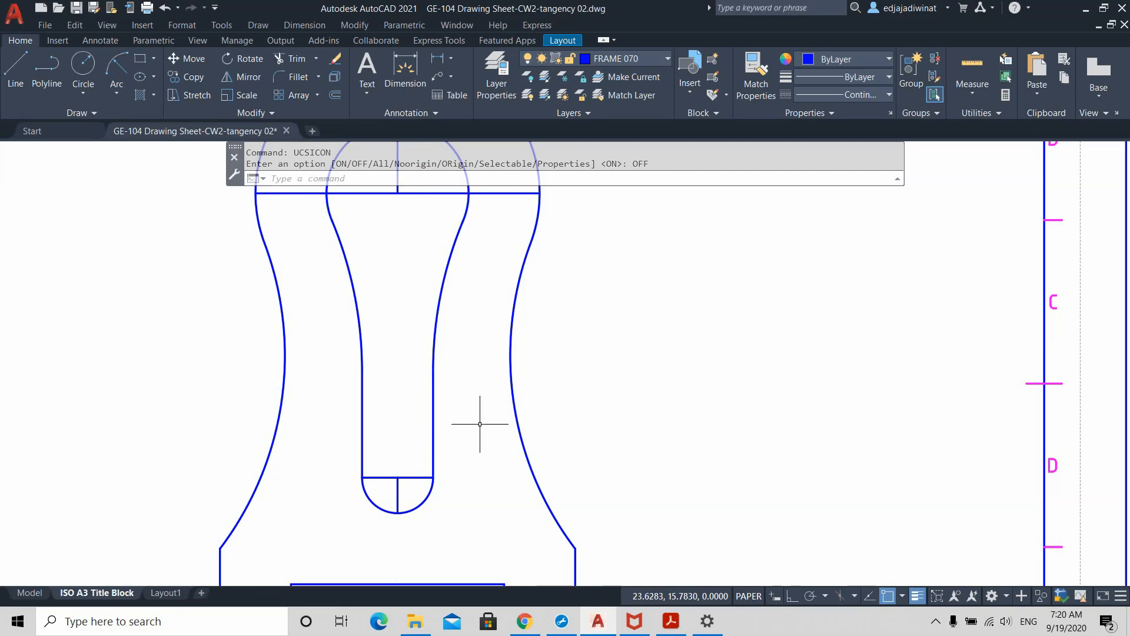
- Try stretching the upper end of the head's vertical centre line 5 units above the outer R40 arc, and undo the stretch
scroll(479, 429, "down", 3)
middle_click_drag(562, 358, 557, 428)
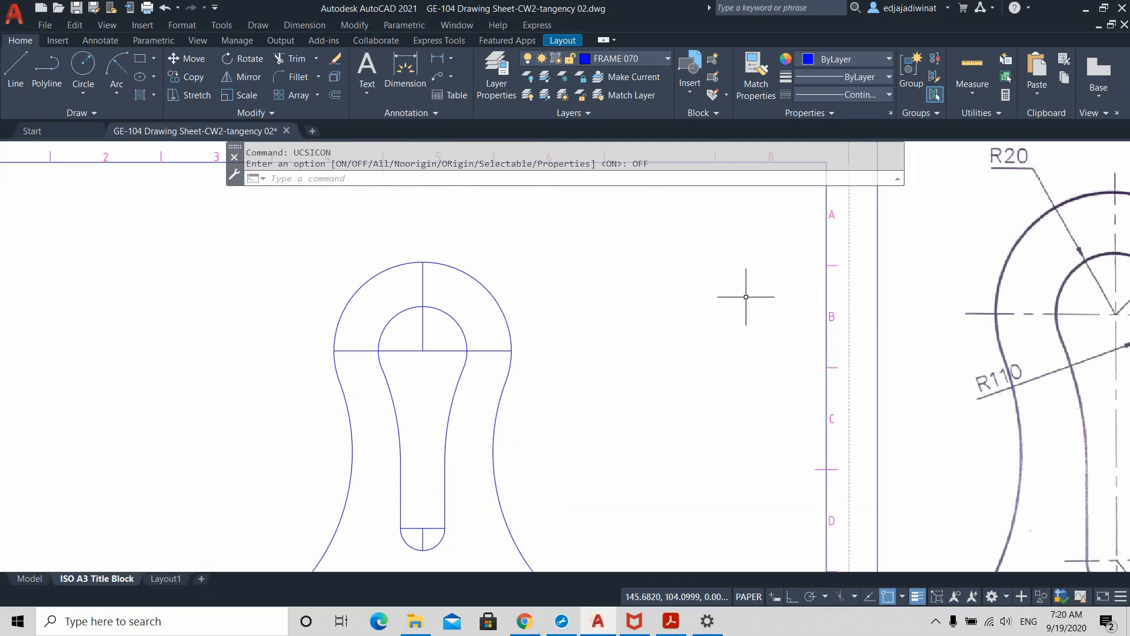
left_click(423, 273)
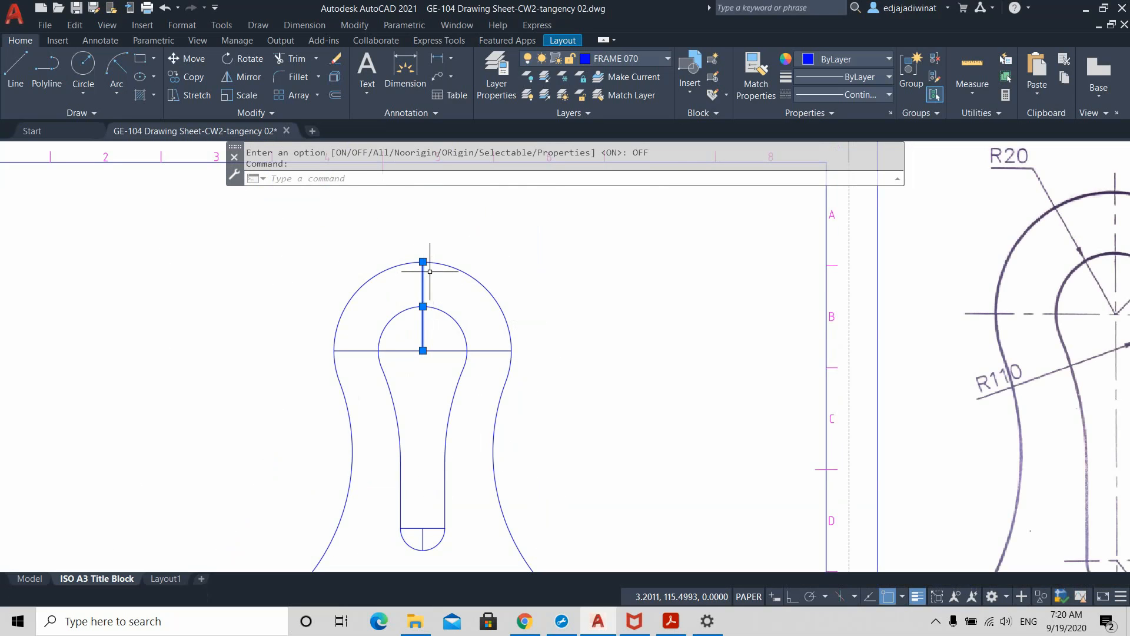
mouse_move(423, 261)
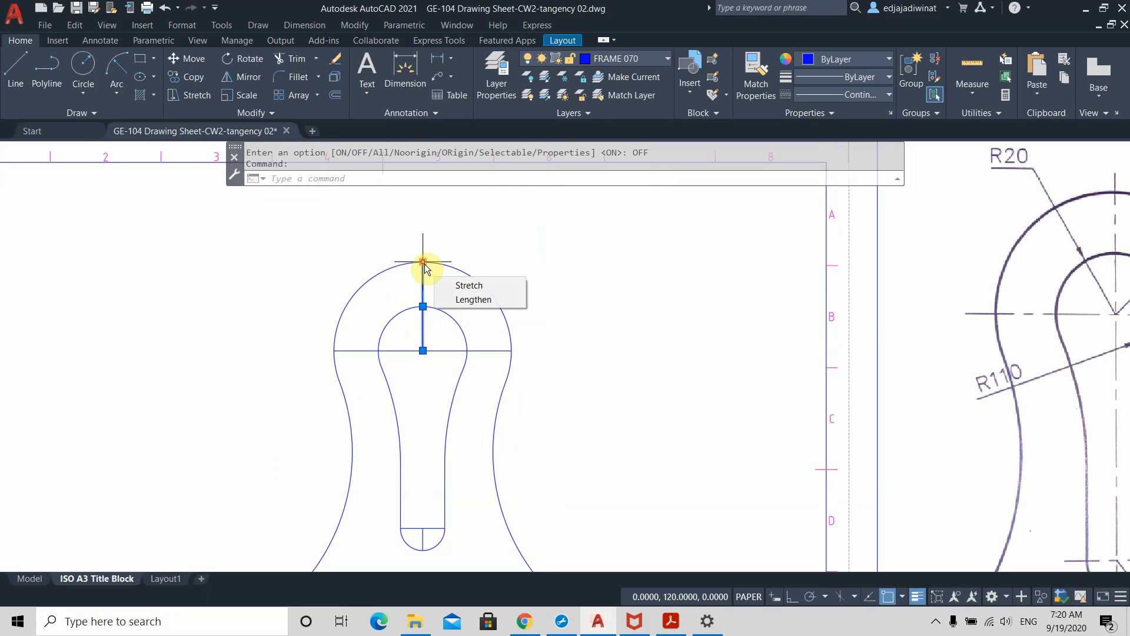
left_click(423, 261)
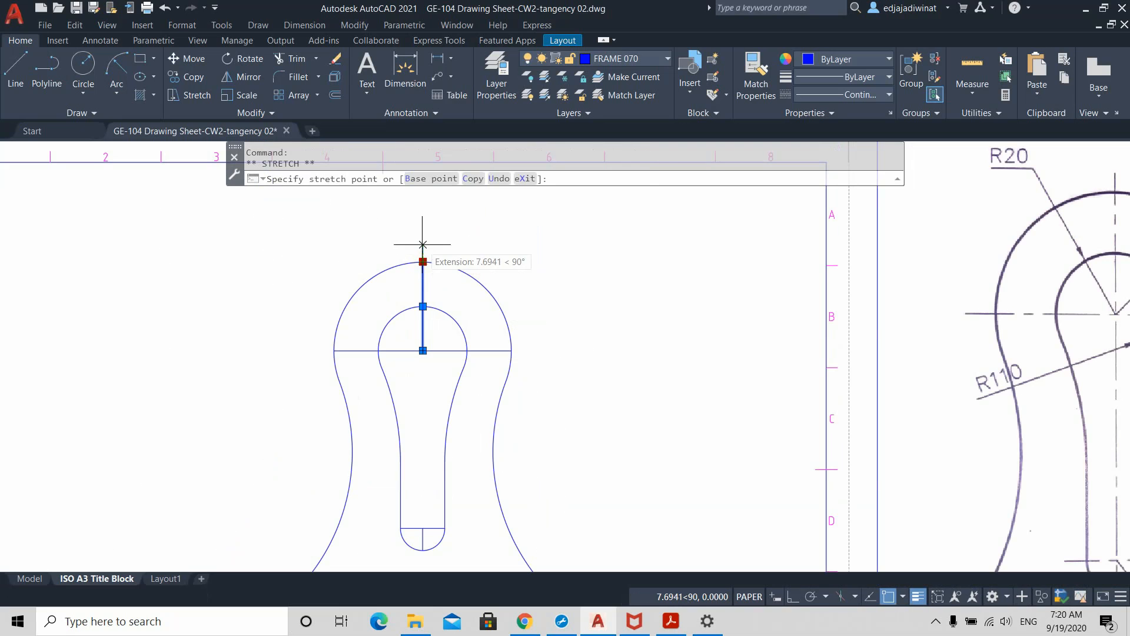
type("5")
key("Return")
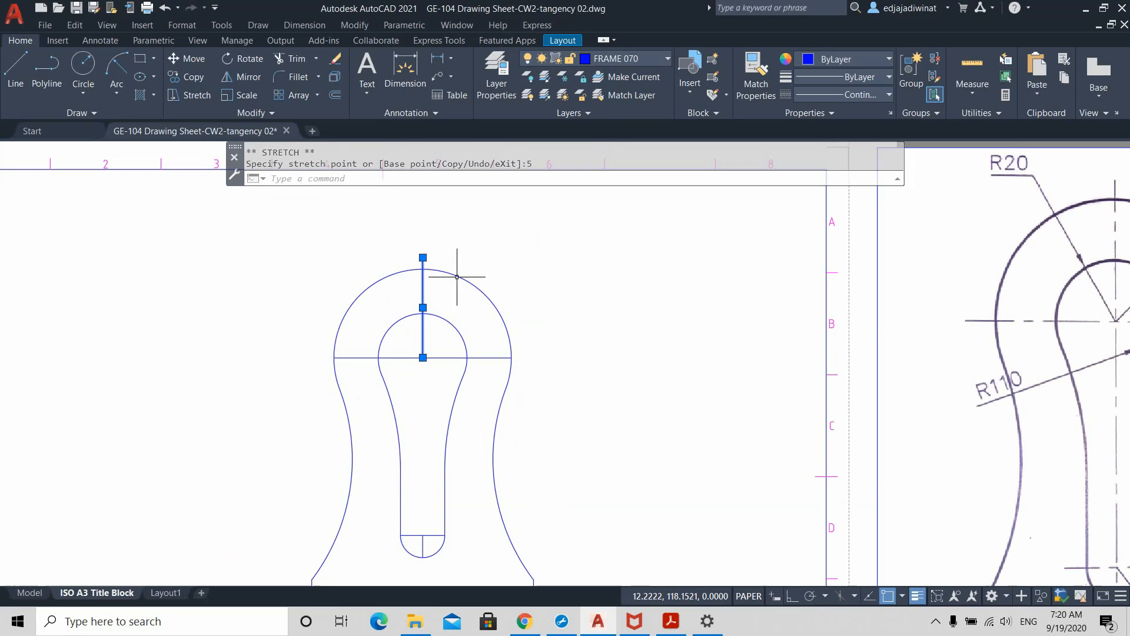
key("Escape")
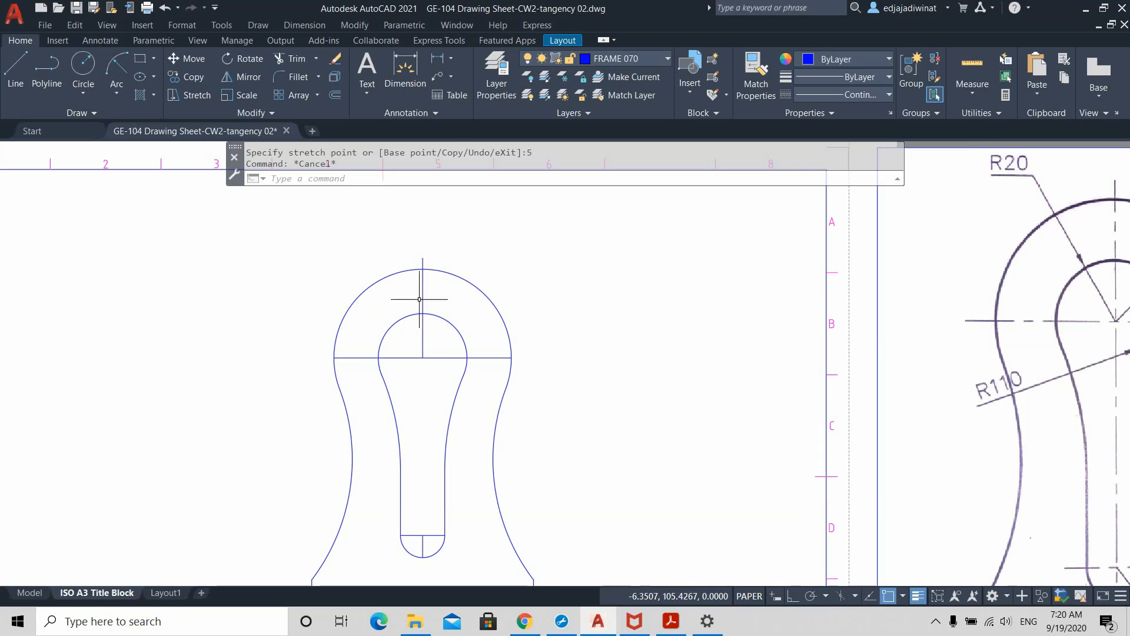
key("ctrl+z")
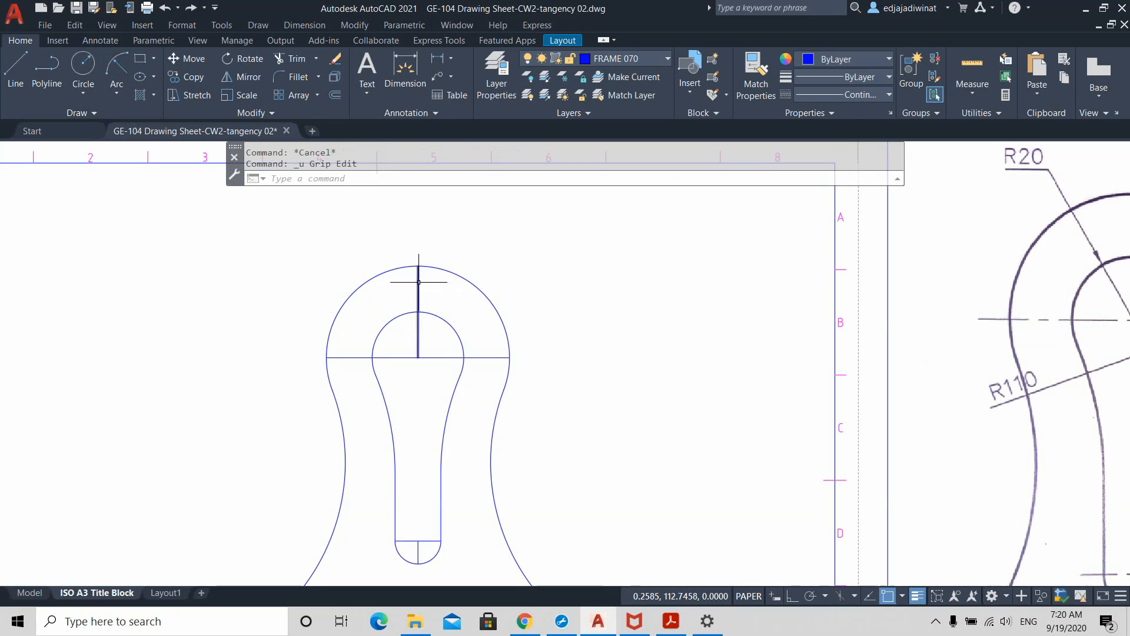
left_click(418, 330)
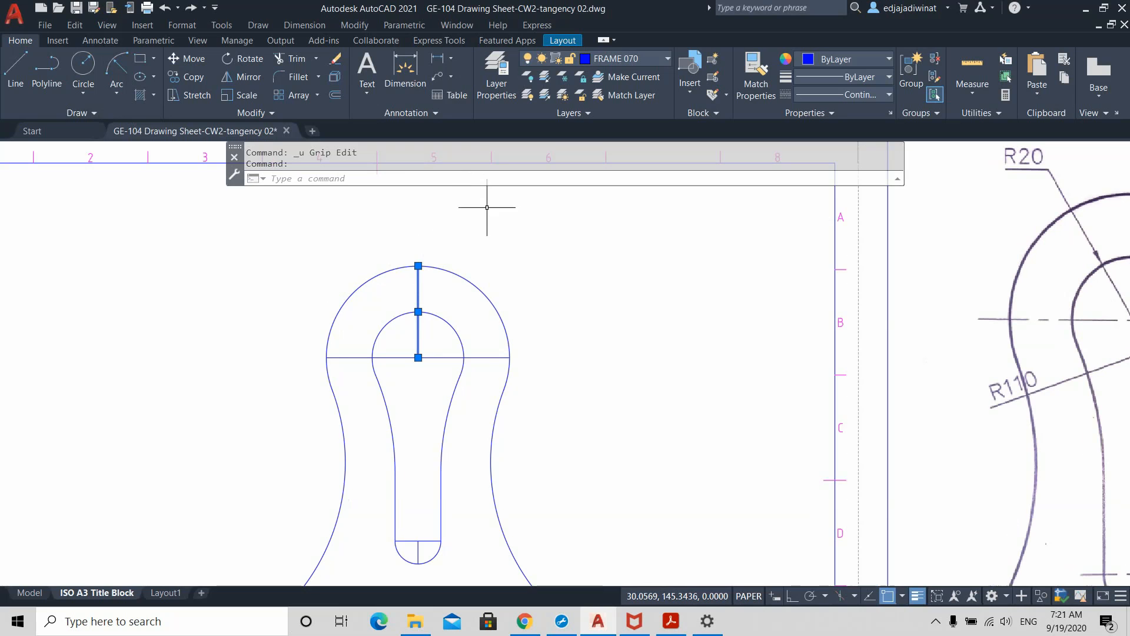
key("Escape")
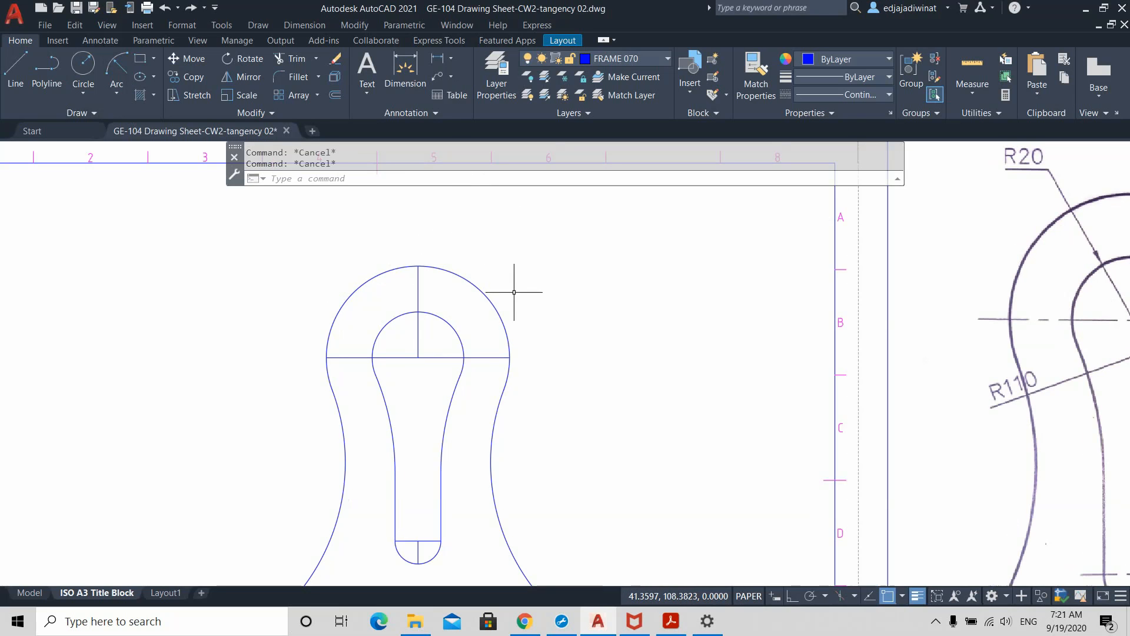
- Stretch the upper end of the head's vertical centre line 5 units straight up beyond the outer R40 arc
left_click(416, 288)
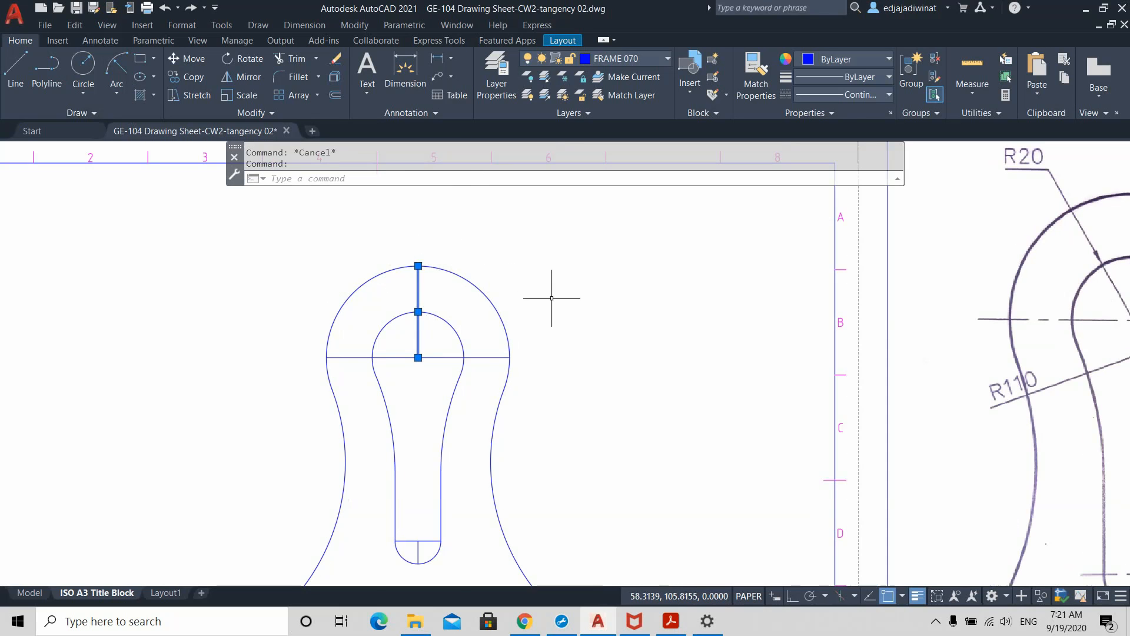
scroll(504, 249, "up", 2)
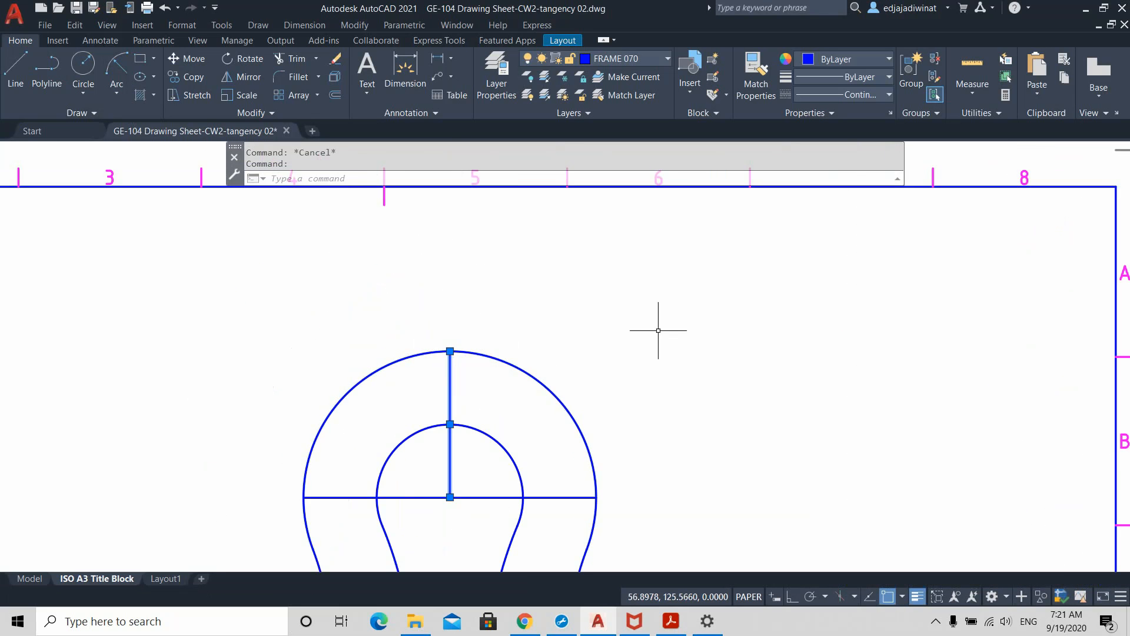
left_click(449, 352)
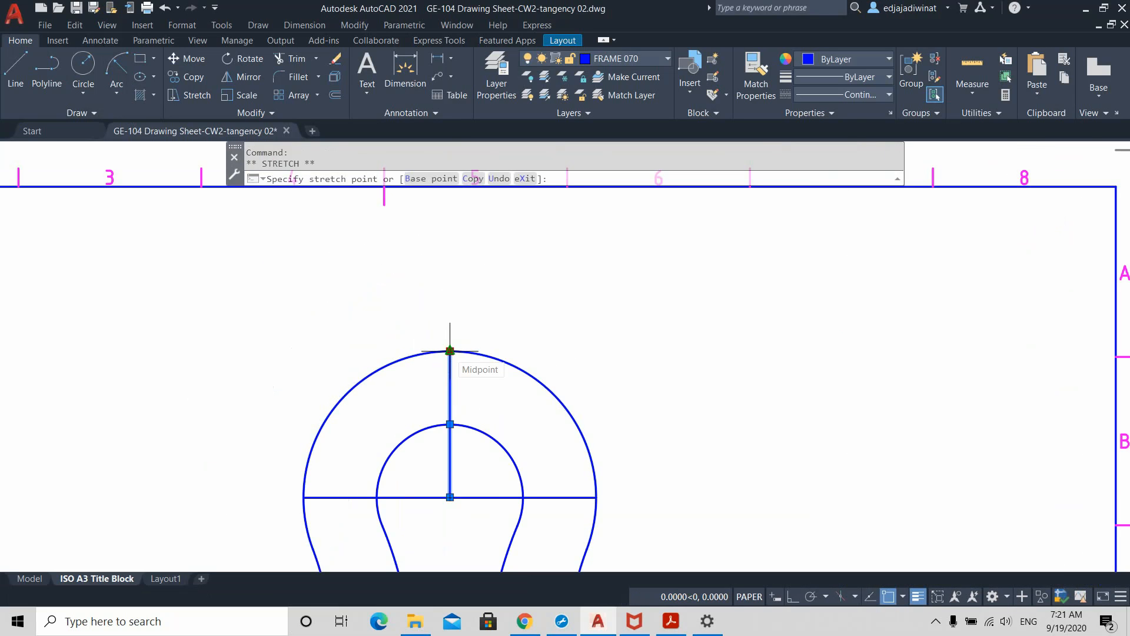
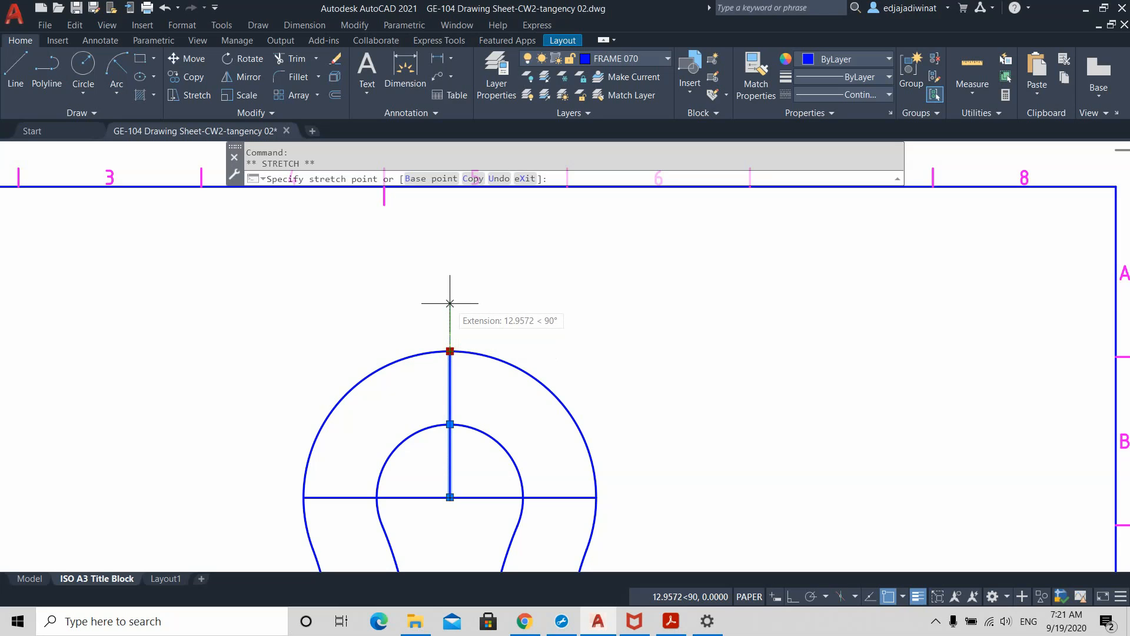
type("5")
key("Return")
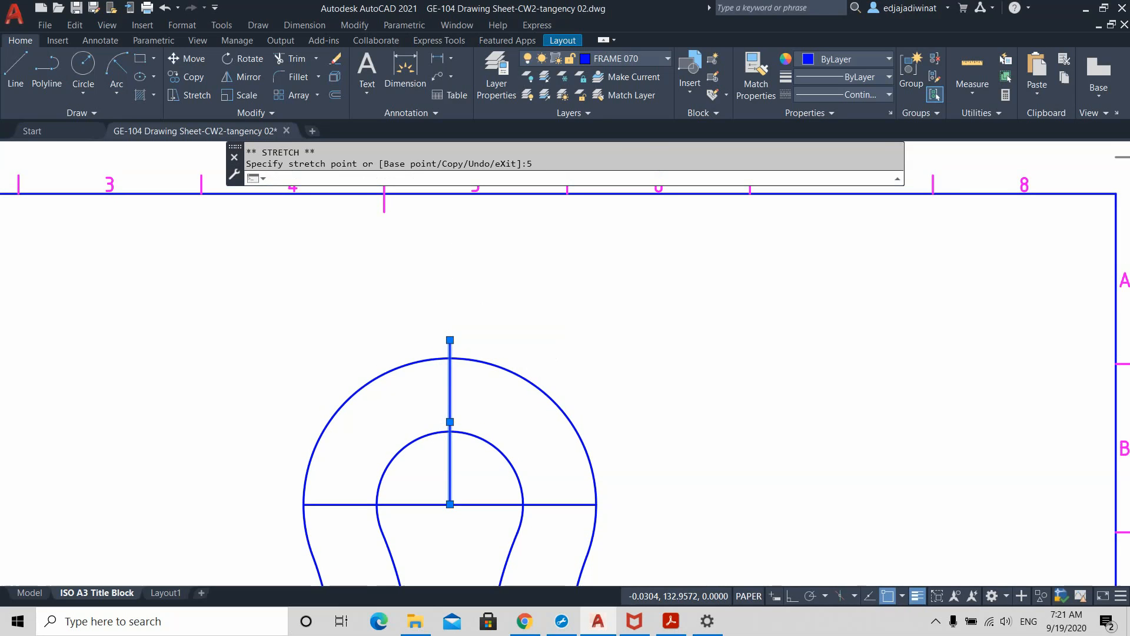
key("Escape")
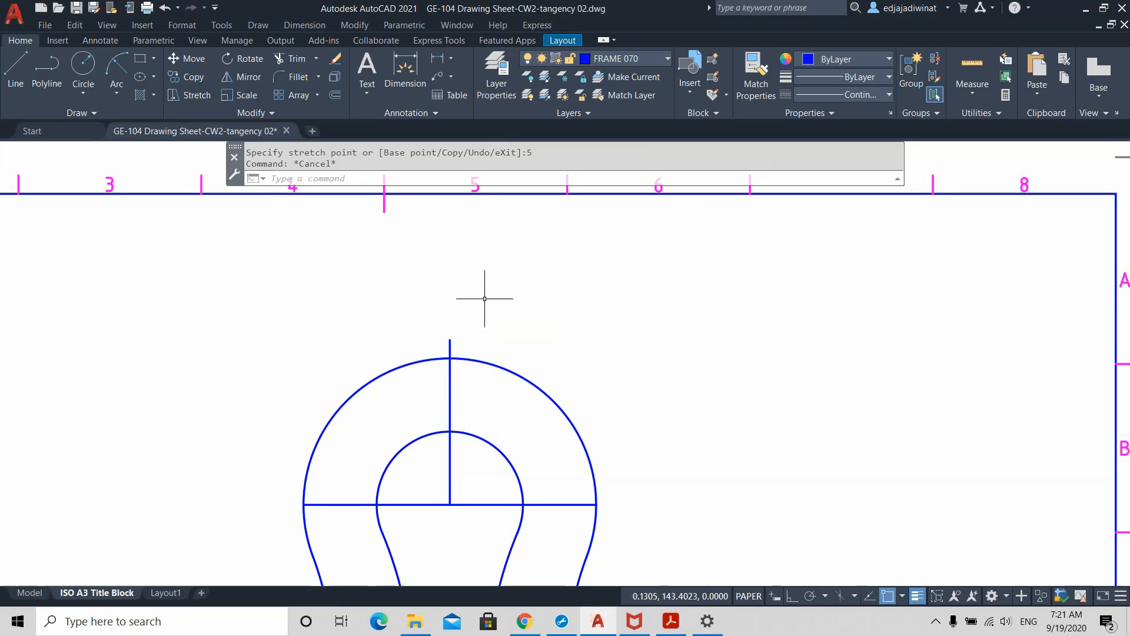
- Stretch both ends of the head's horizontal centre line 5 units outward beyond the outer R40 arc
middle_click_drag(707, 461, 625, 332)
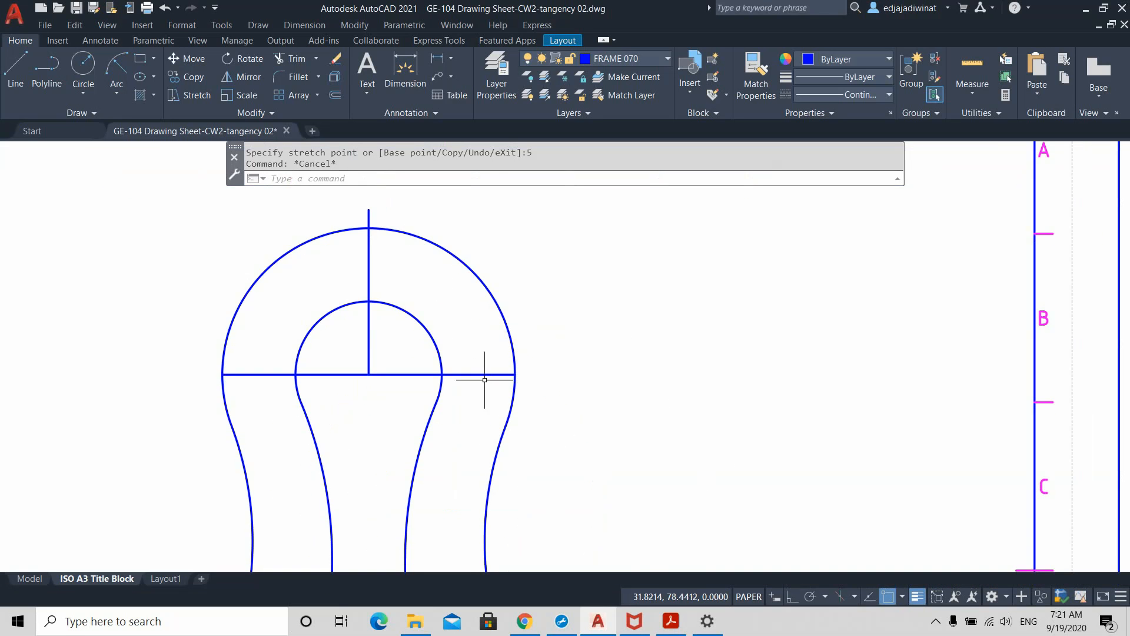
left_click(478, 374)
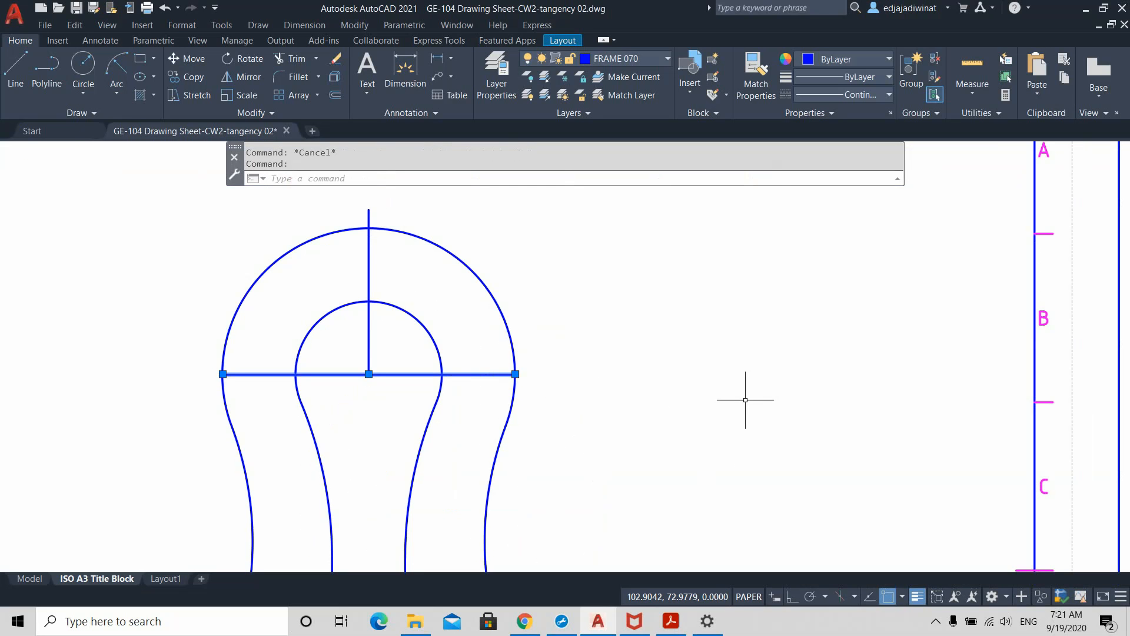
left_click(515, 374)
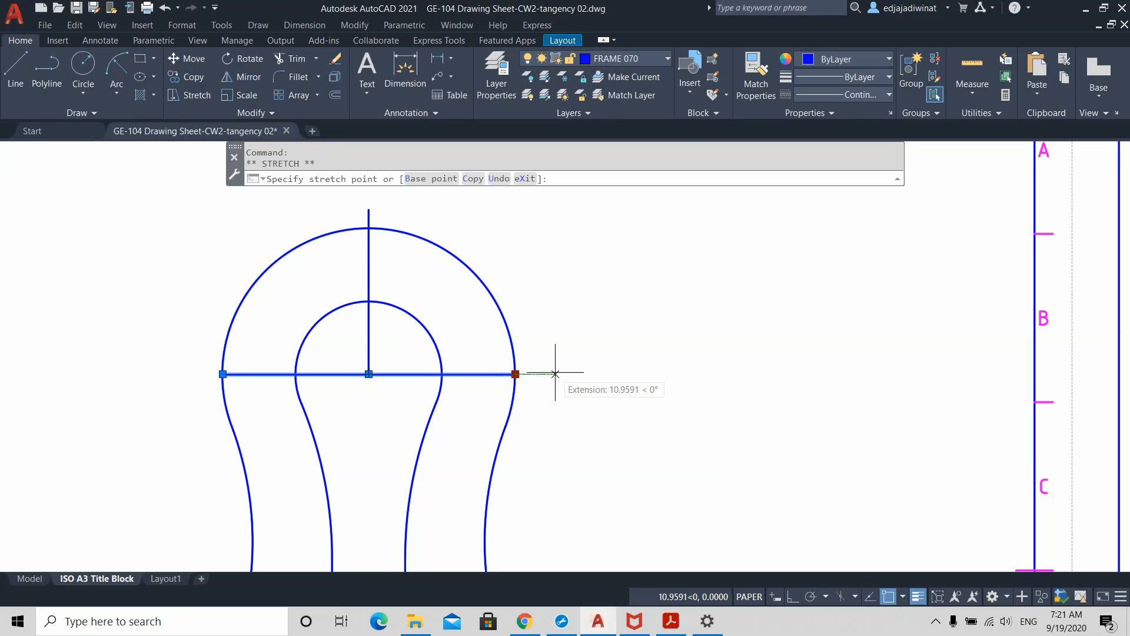
type("5")
key("Return")
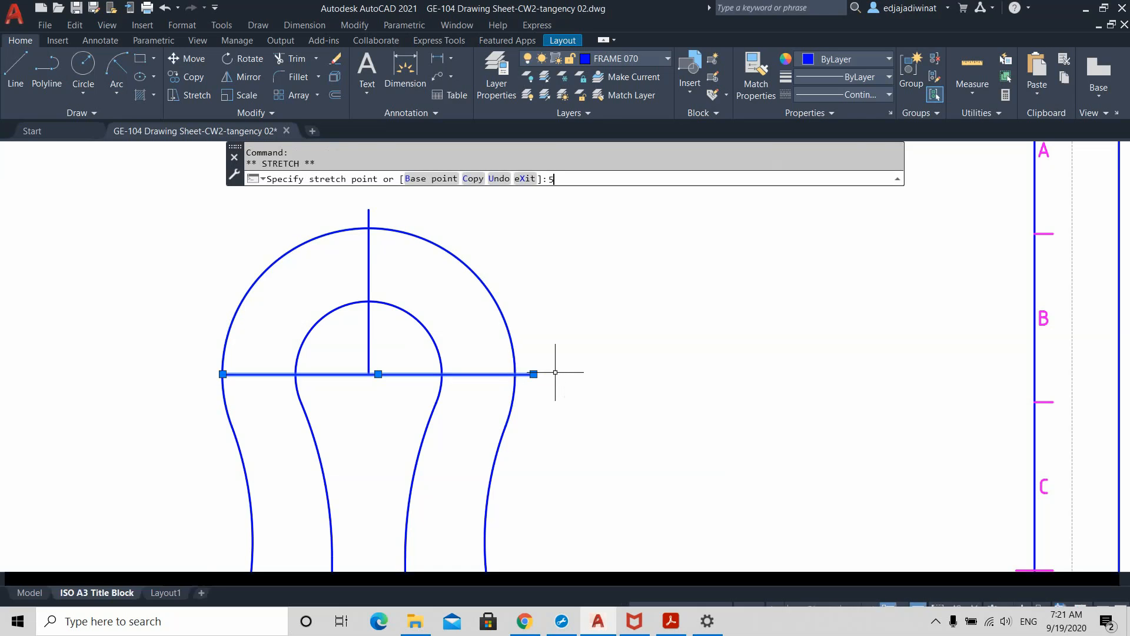
left_click(223, 381)
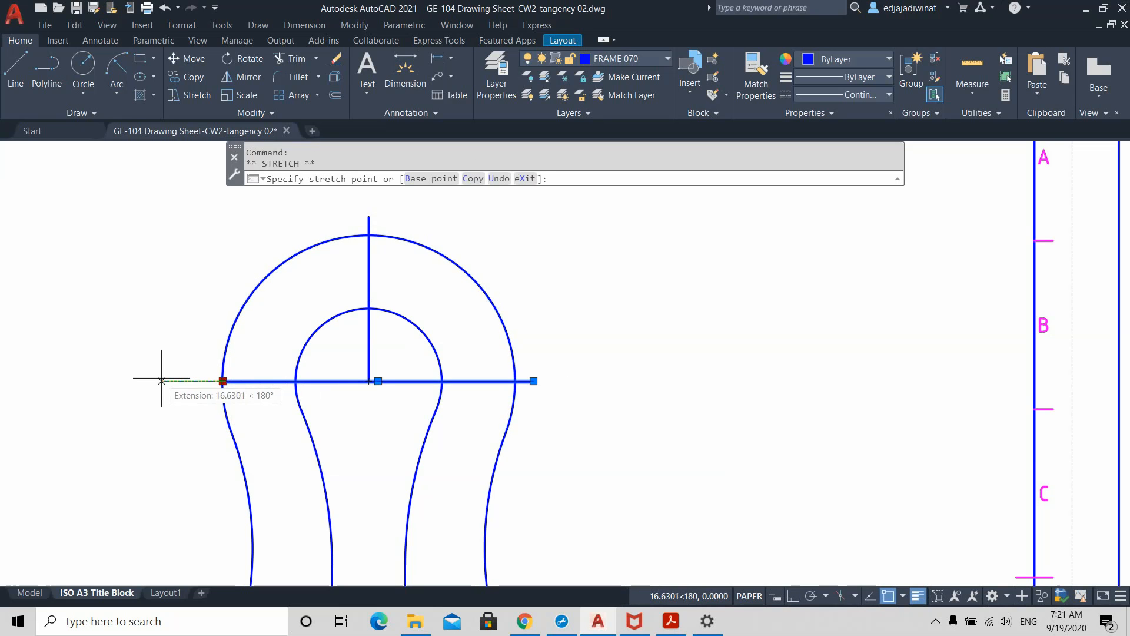
type("5")
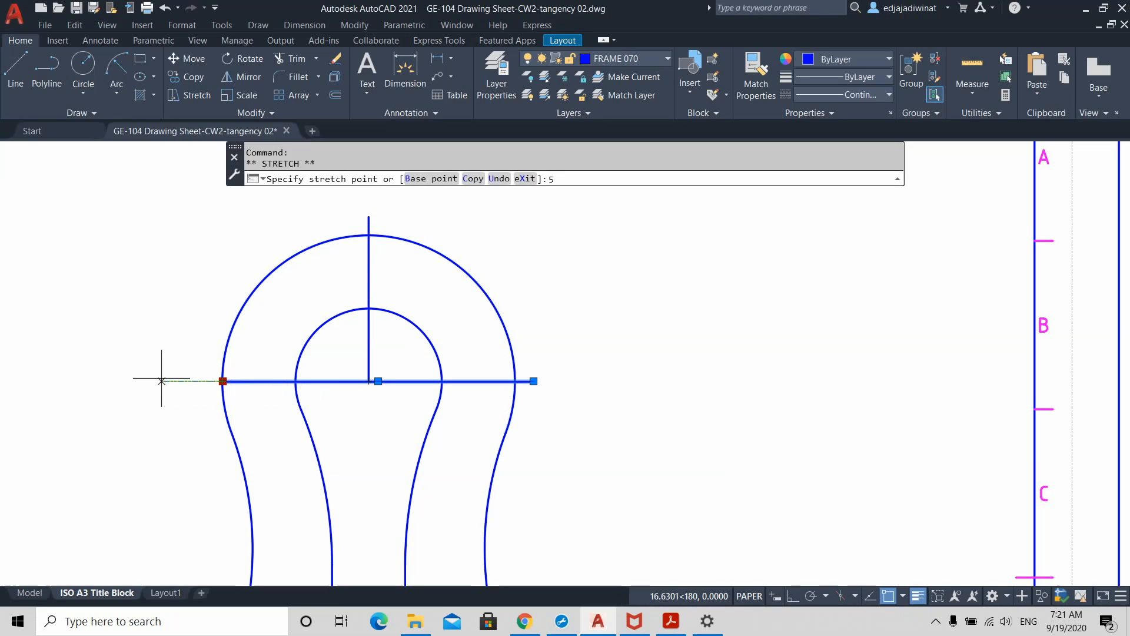
key("Return")
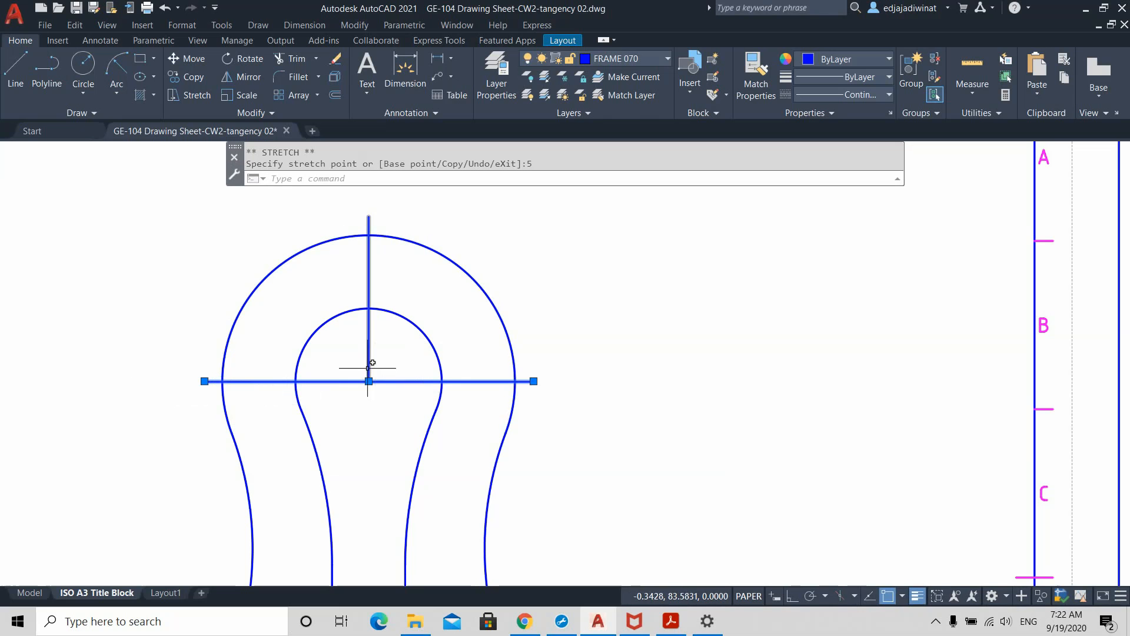
key("Escape")
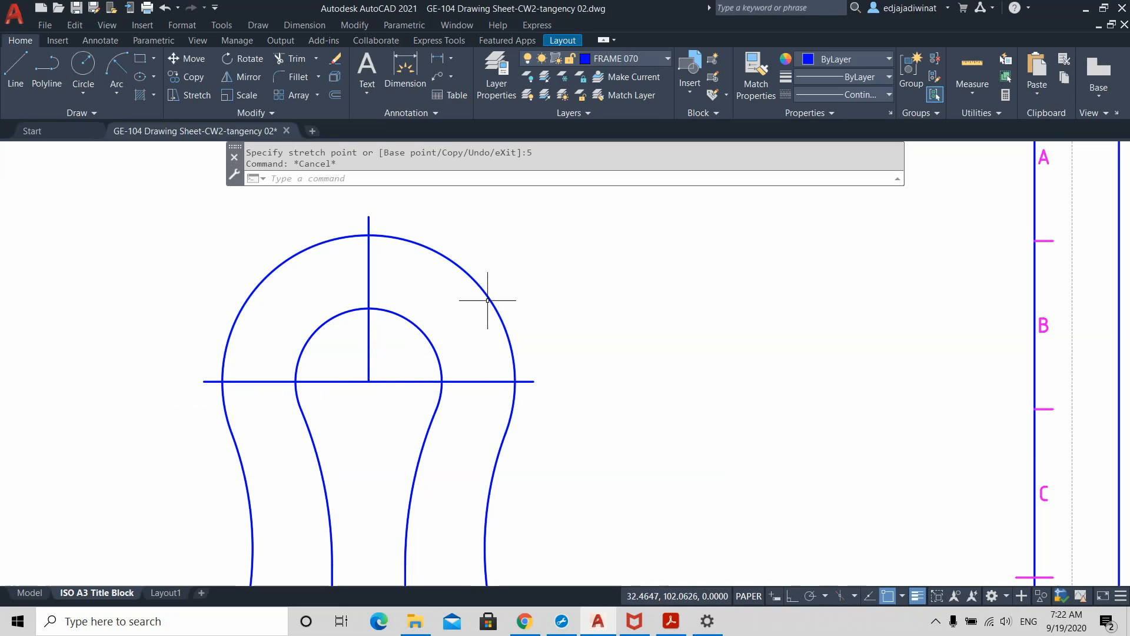
- Delete the short vertical line inside the slot's R10 end arc
scroll(669, 376, "up", 3)
scroll(530, 353, "down", 6)
scroll(494, 355, "up", 3)
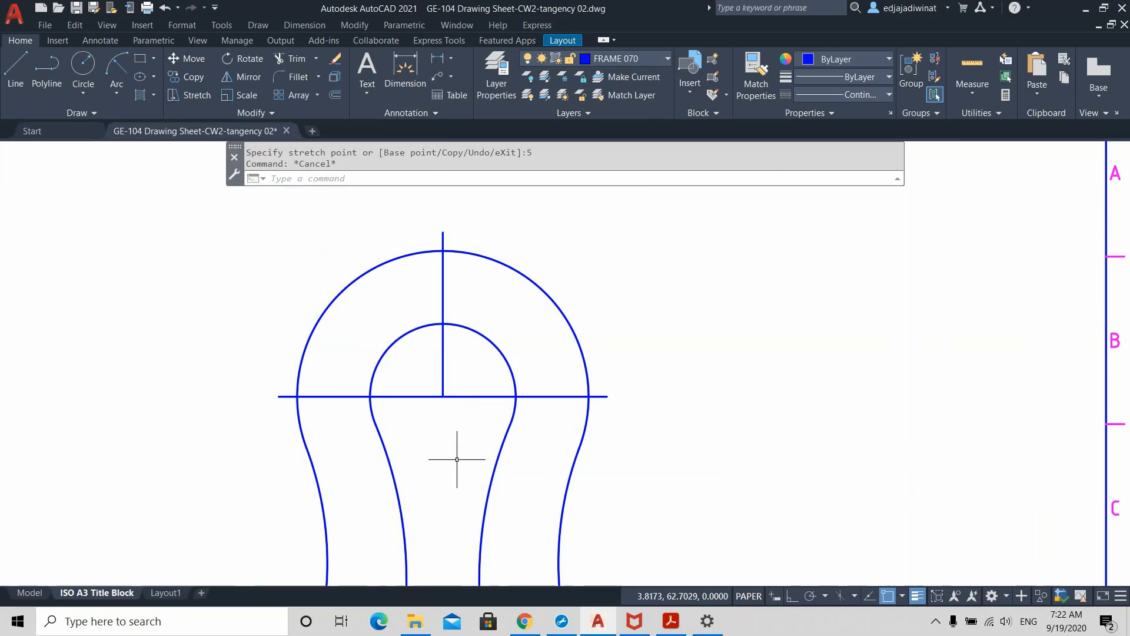
scroll(515, 405, "down", 4)
scroll(514, 405, "up", 2)
scroll(513, 406, "down", 1)
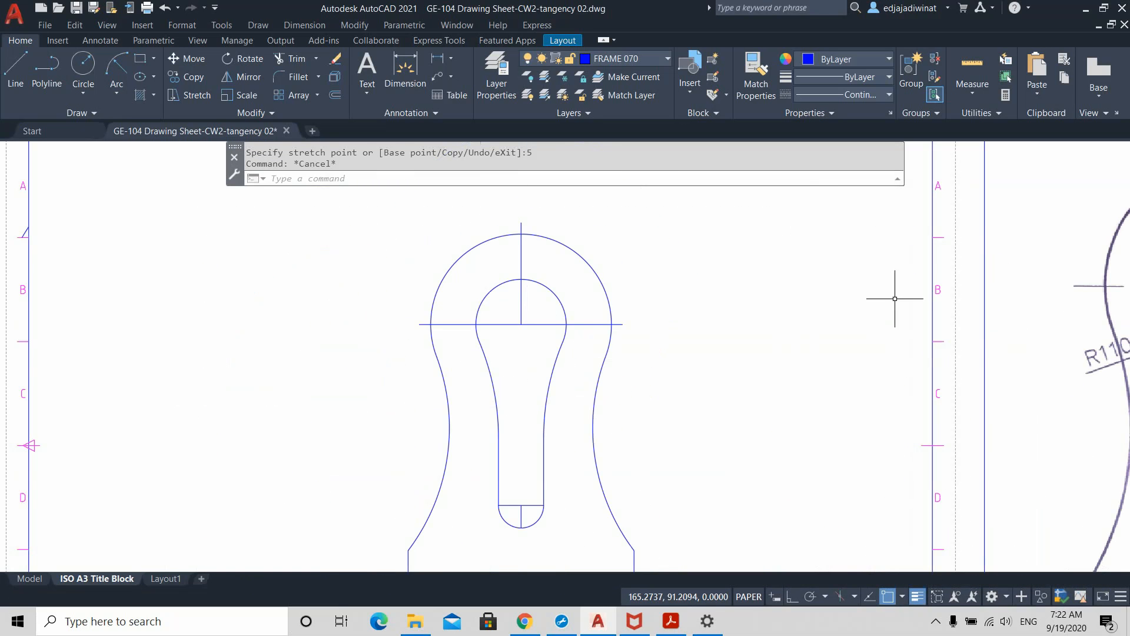
middle_click_drag(894, 297, 830, 326)
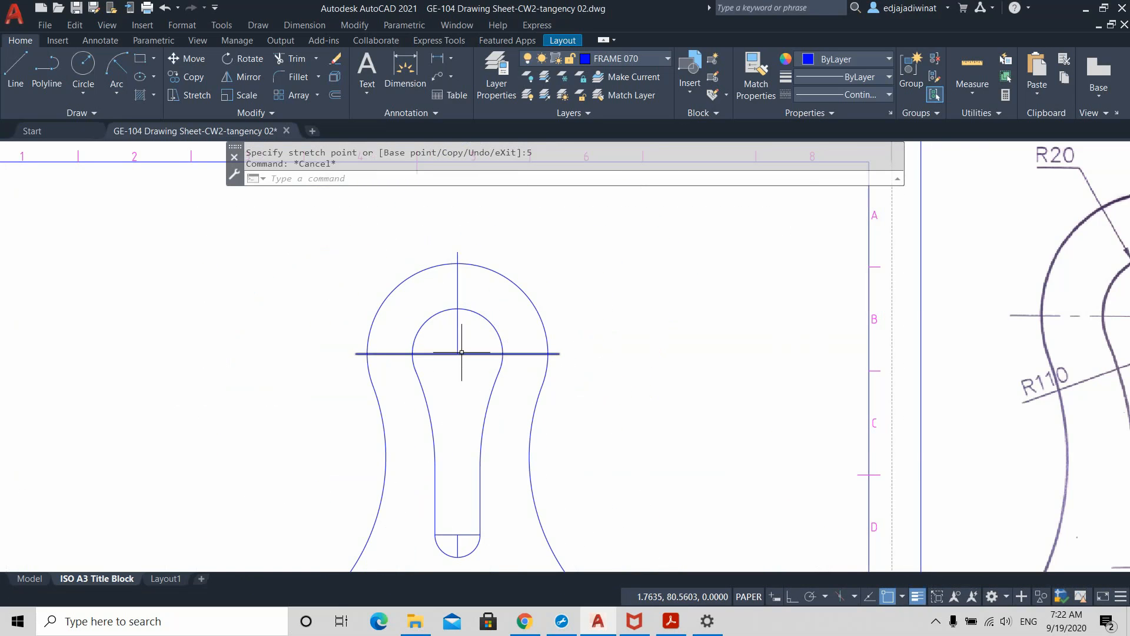
middle_click_drag(789, 389, 546, 404)
scroll(547, 415, "up", 4)
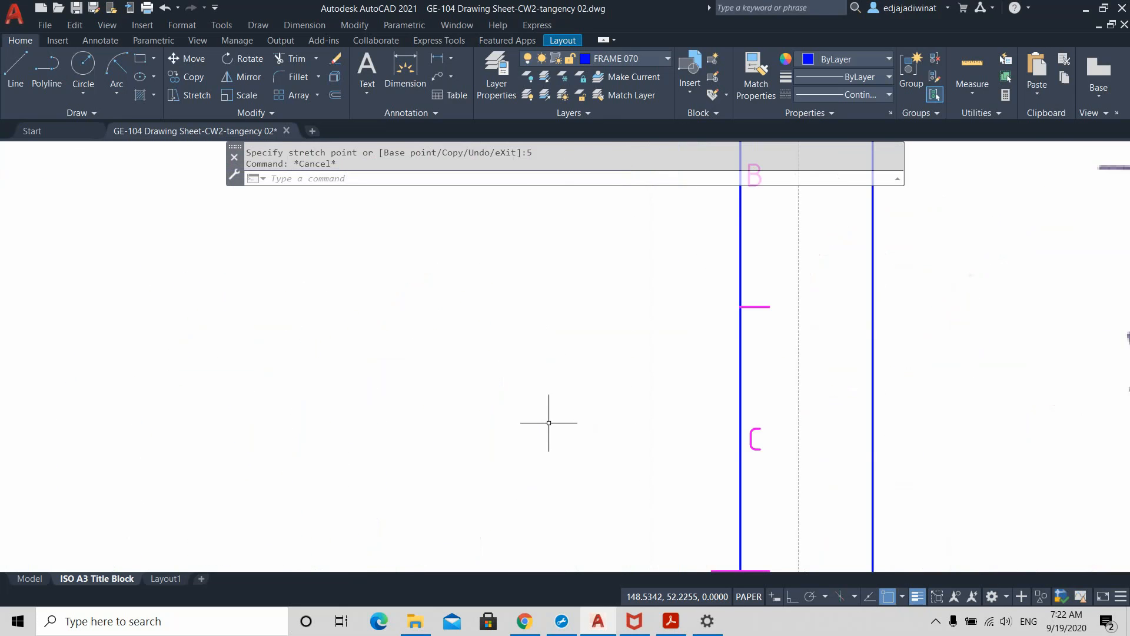
scroll(556, 424, "down", 6)
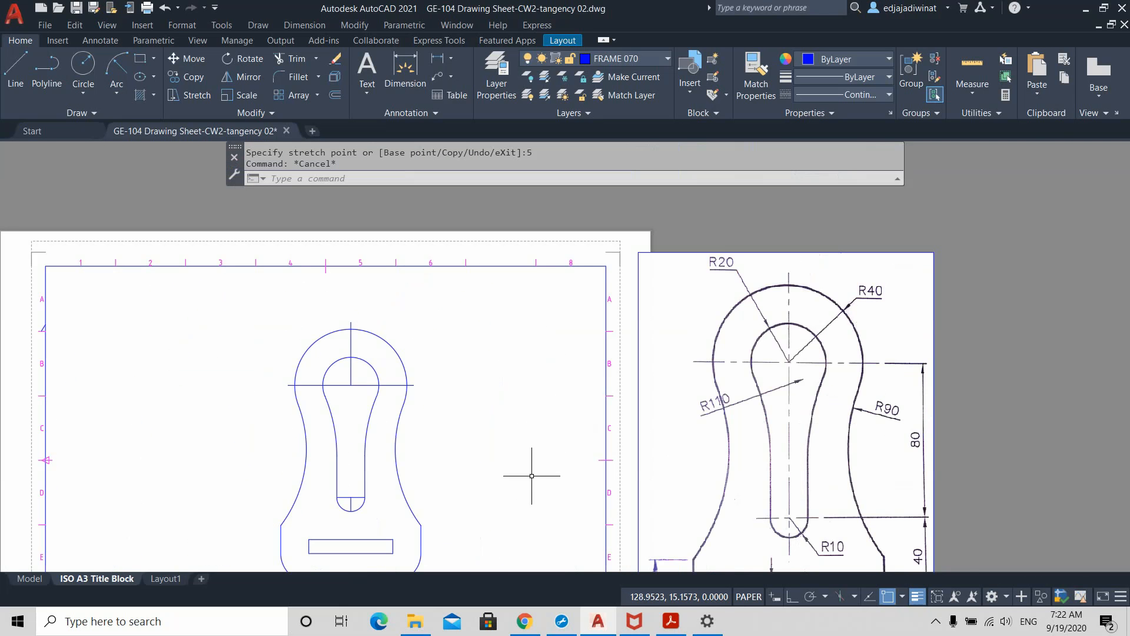
middle_click_drag(531, 476, 579, 437)
left_click(400, 466)
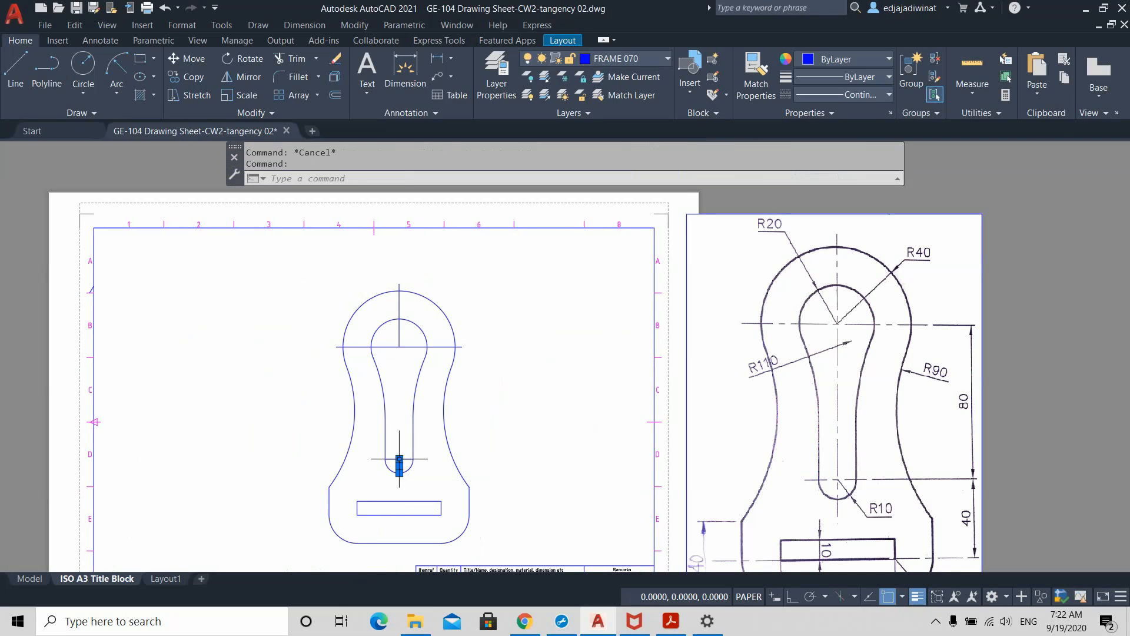
mouse_move(399, 459)
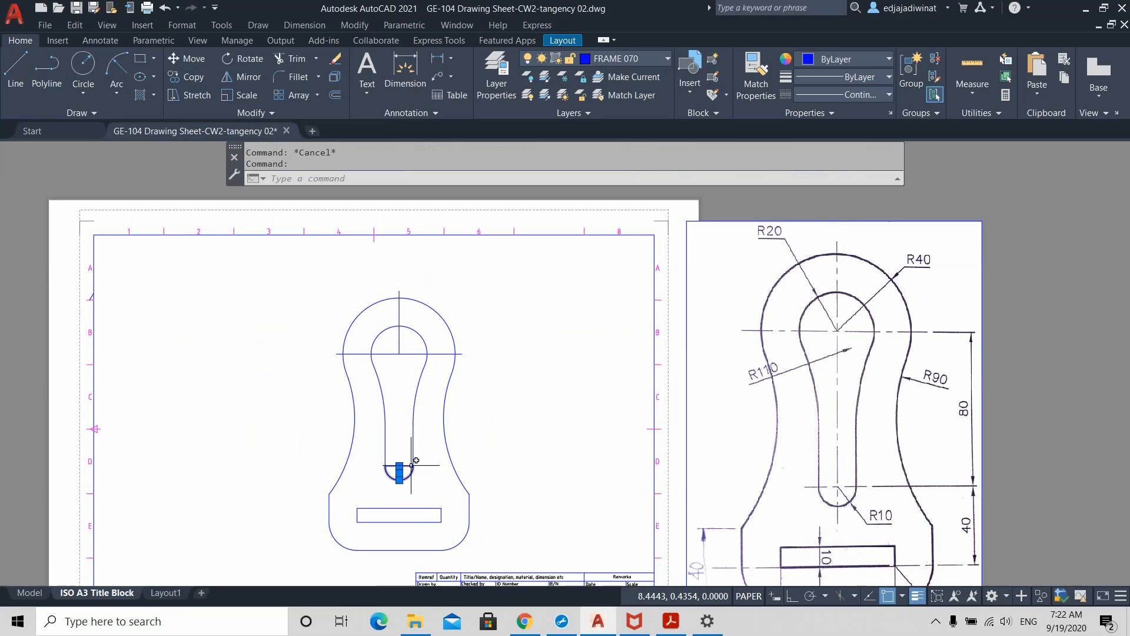
key("Delete")
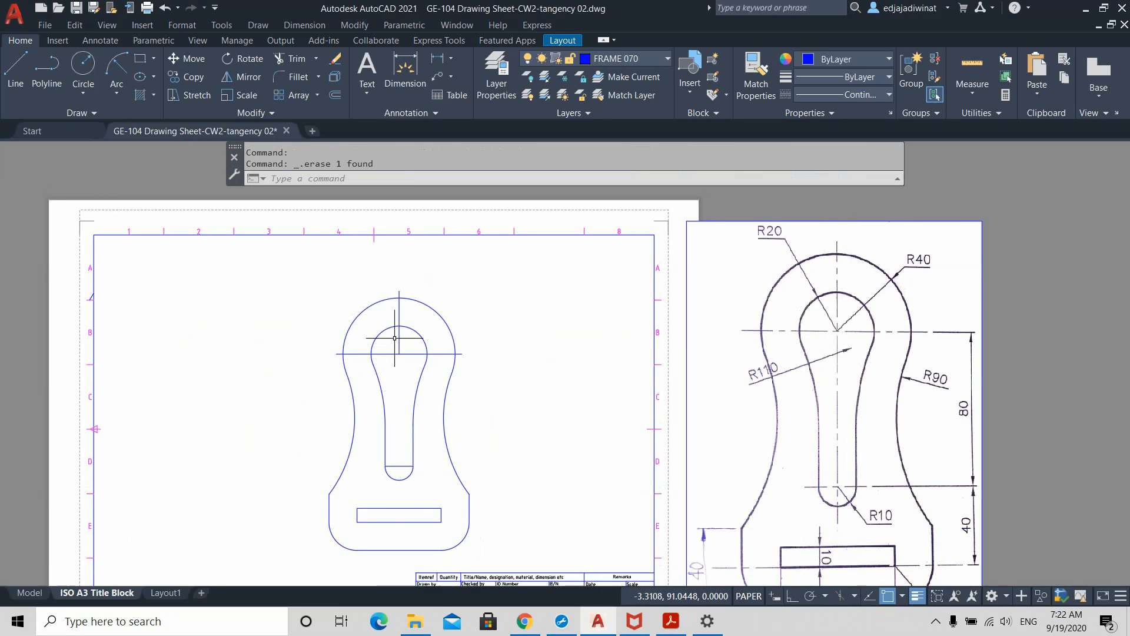
- Stretch the lower end of the head's vertical centre line down to the lowest point of the slot's R10 end arc
left_click(394, 338)
scroll(433, 389, "up", 2)
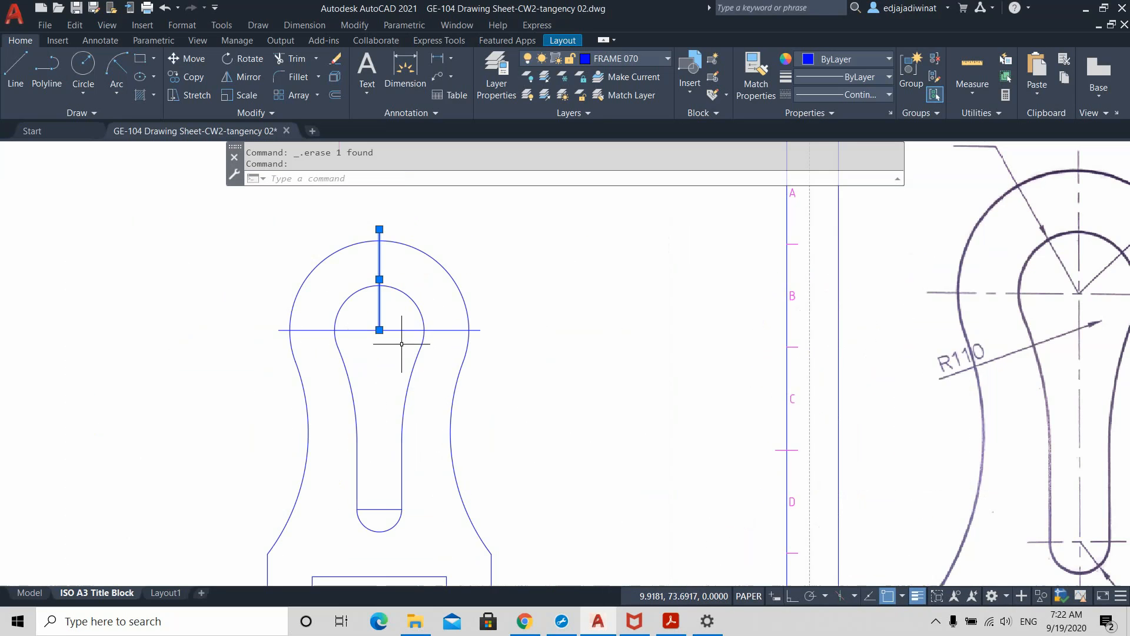
left_click(379, 329)
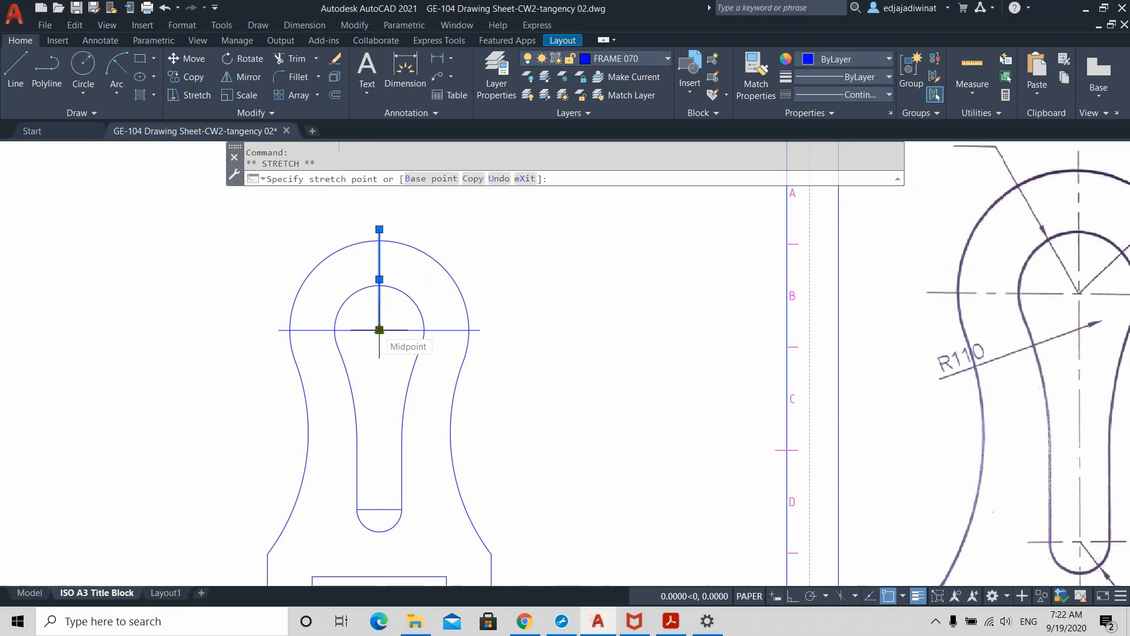
left_click(379, 530)
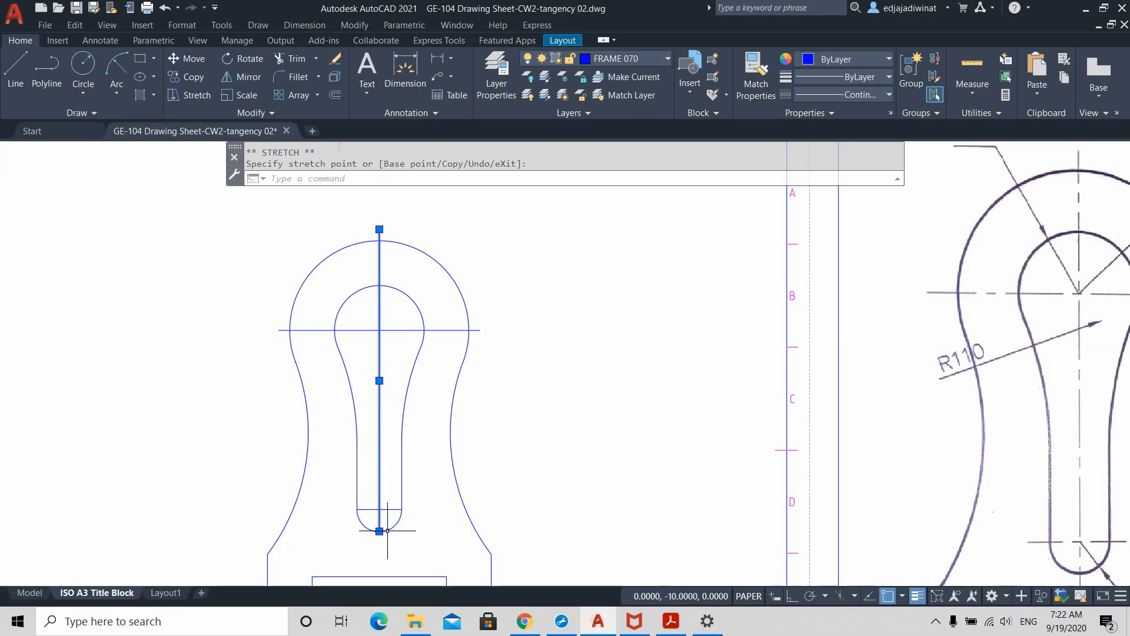
key("Escape")
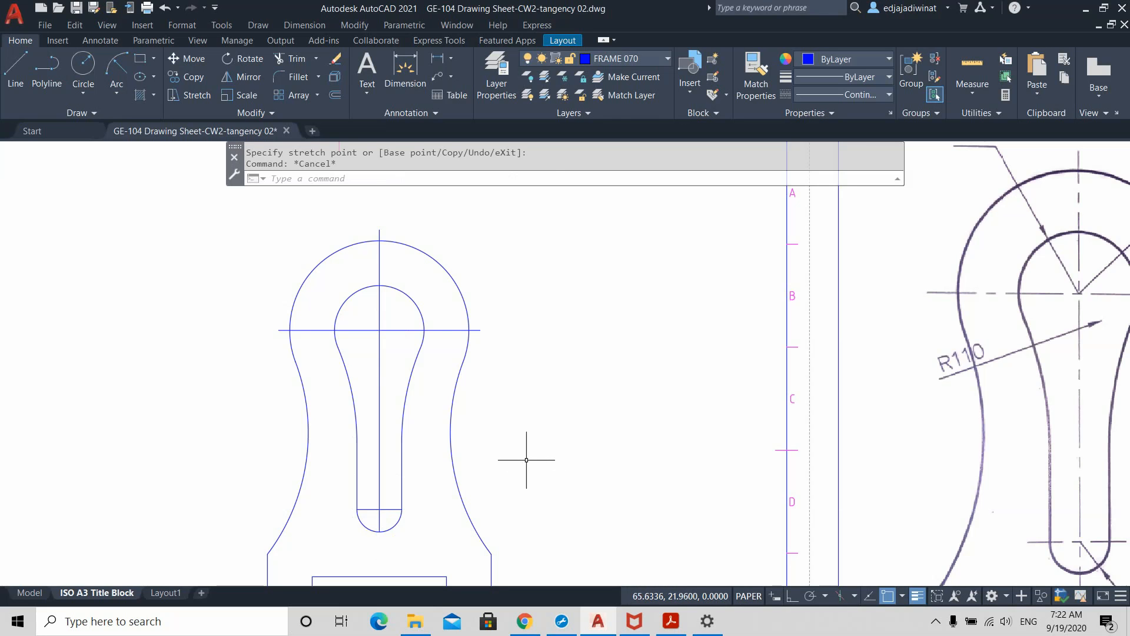
- Stretch the lower end of the vertical centre line 5 units straight down beyond the slot's R10 end arc
scroll(504, 482, "up", 4)
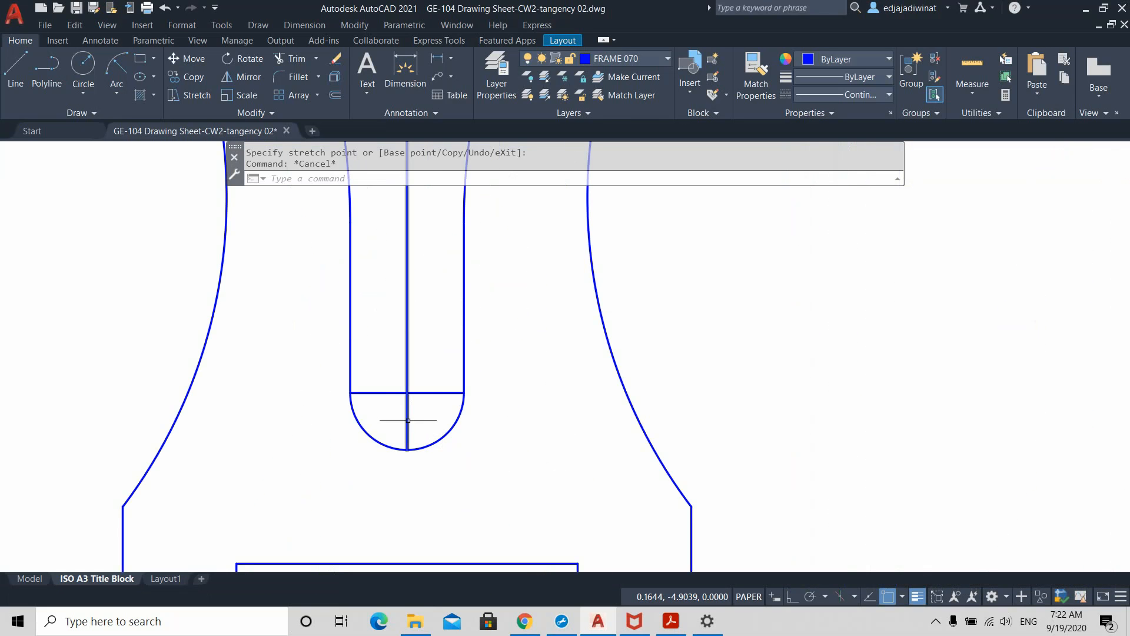
left_click(408, 420)
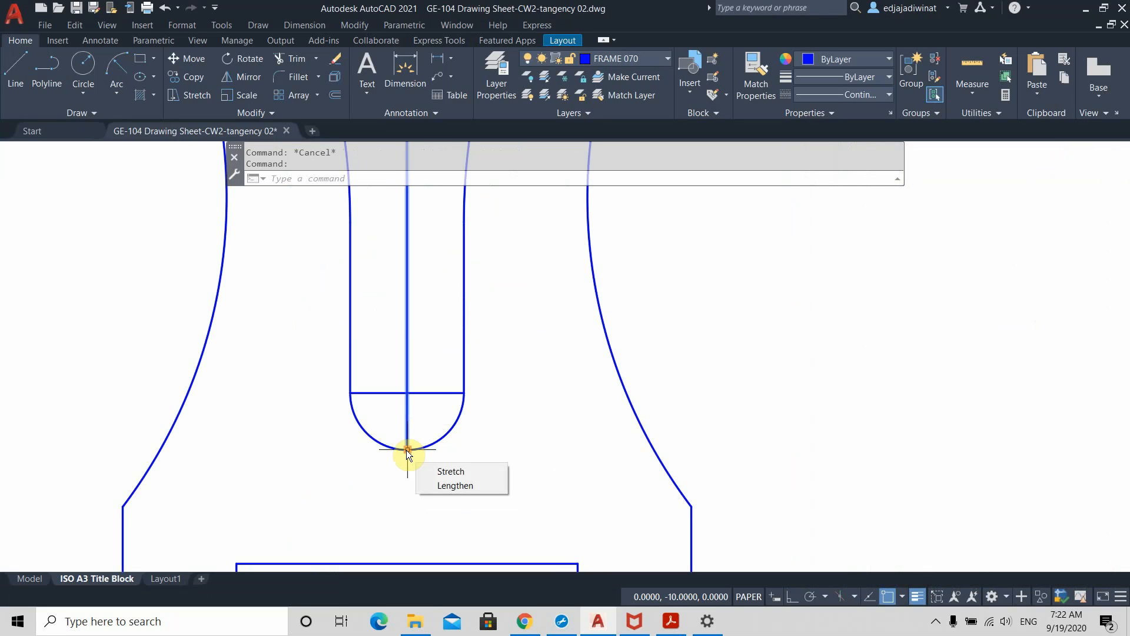
scroll(465, 434, "down", 2)
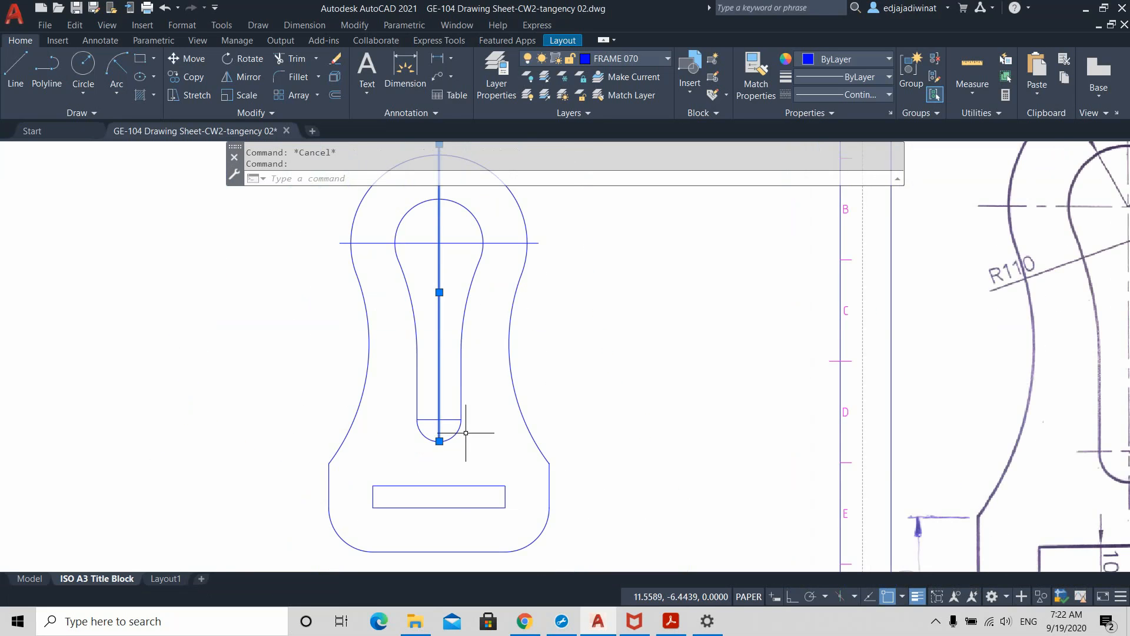
scroll(474, 415, "down", 1)
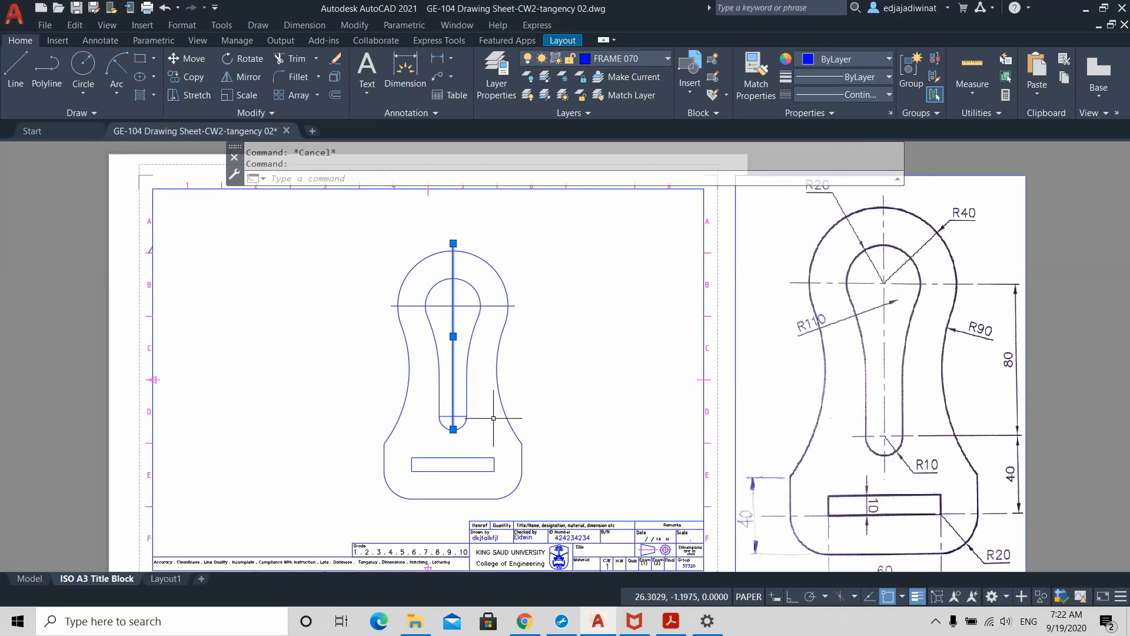
left_click(452, 429)
type("5")
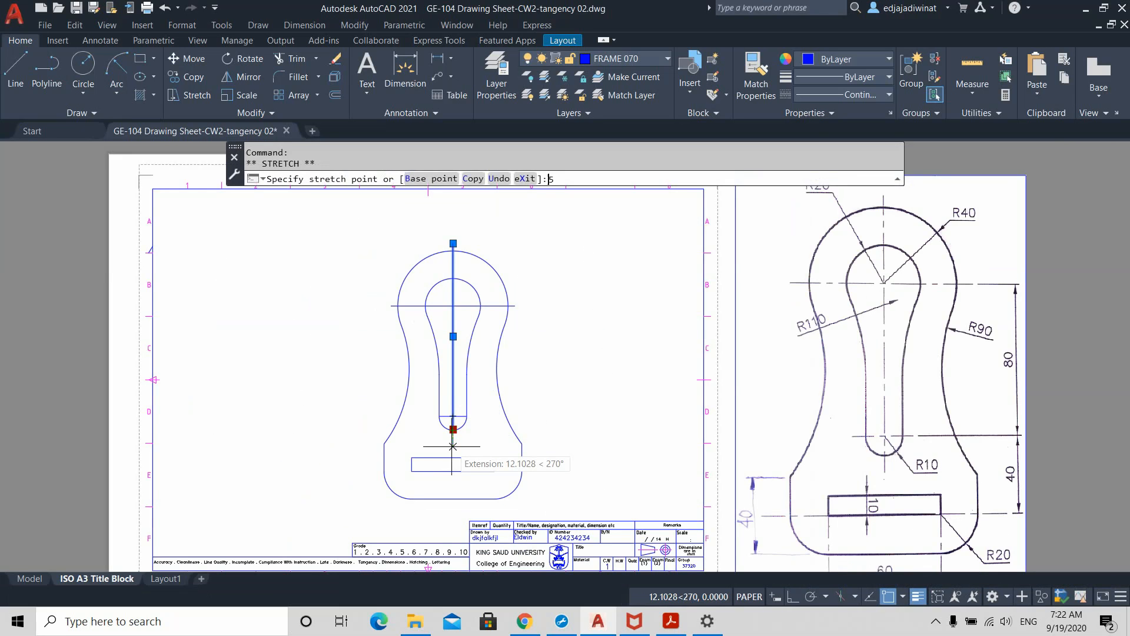
key("Return")
- Stretch both ends of the slot's horizontal centre line 5 units outward beyond the slot's straight sides
scroll(487, 435, "up", 3)
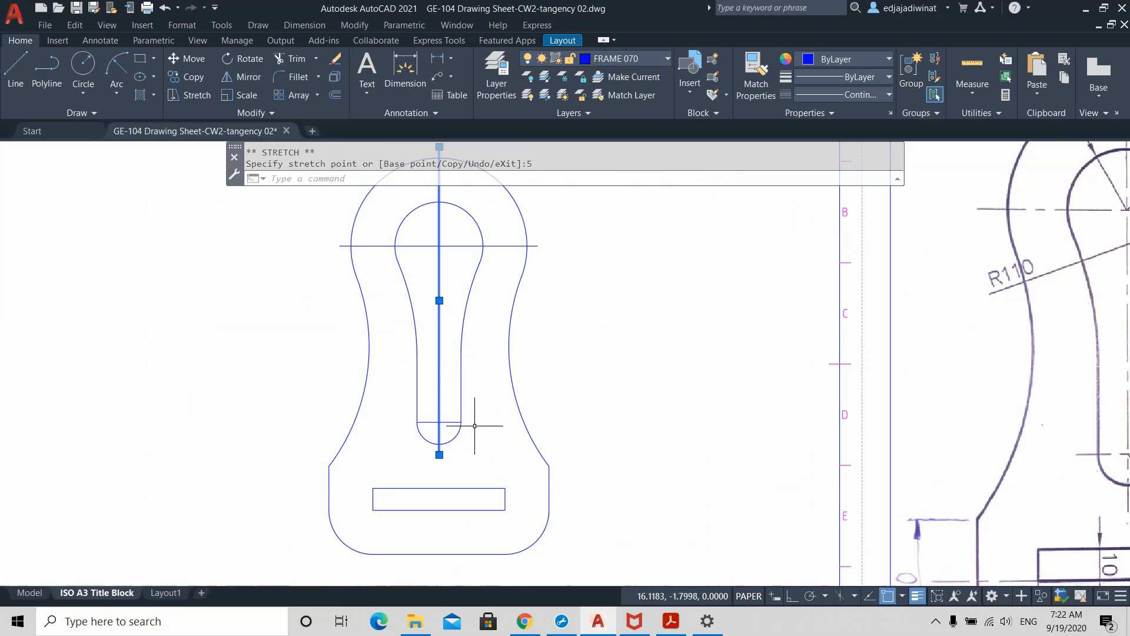
left_click(453, 421)
mouse_move(463, 423)
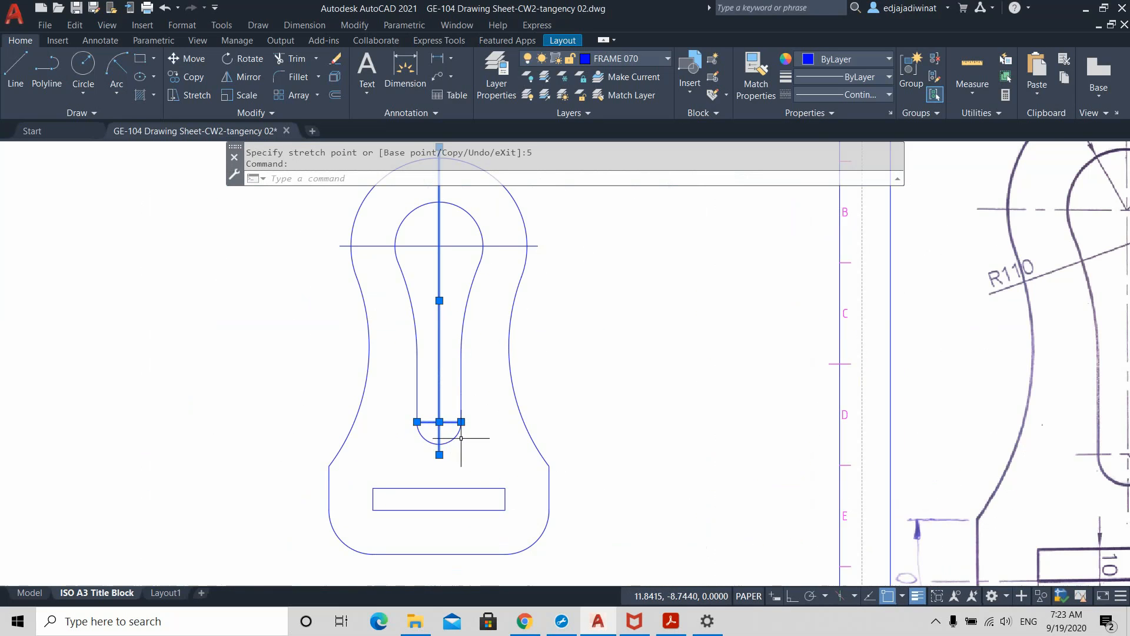
key("Escape")
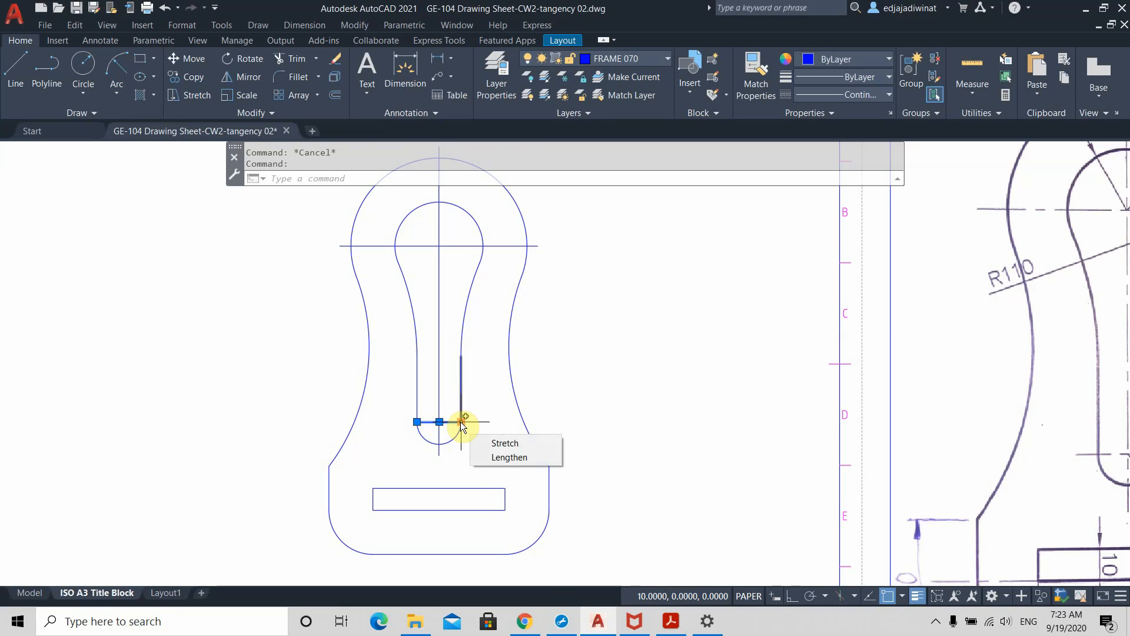
scroll(471, 421, "up", 4)
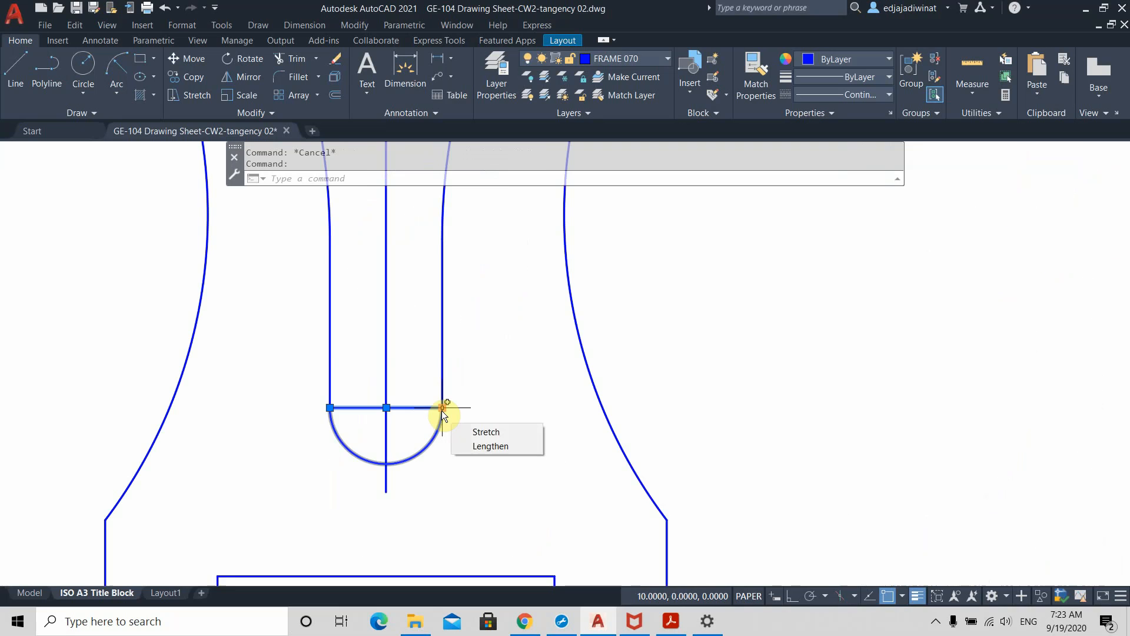
left_click(442, 407)
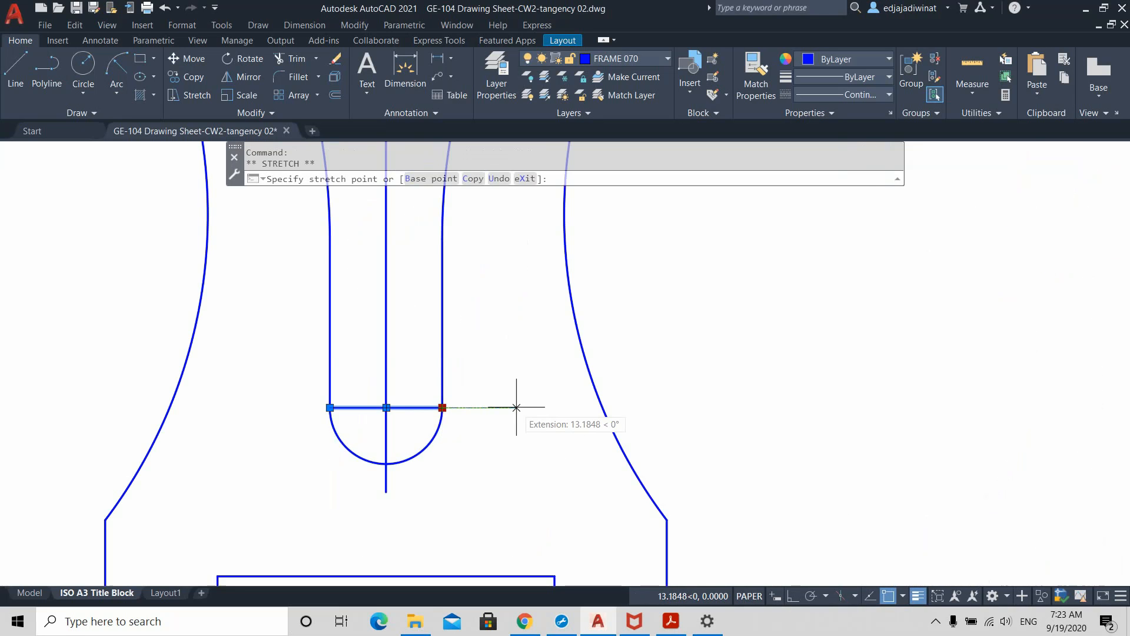
type("5")
key("Return")
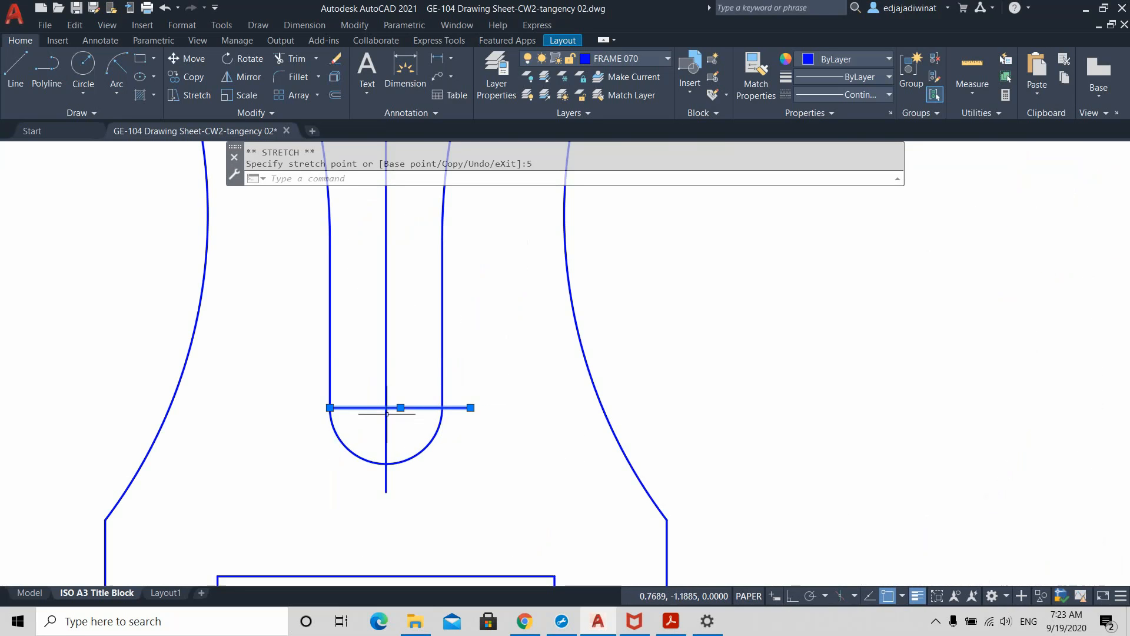
left_click(329, 406)
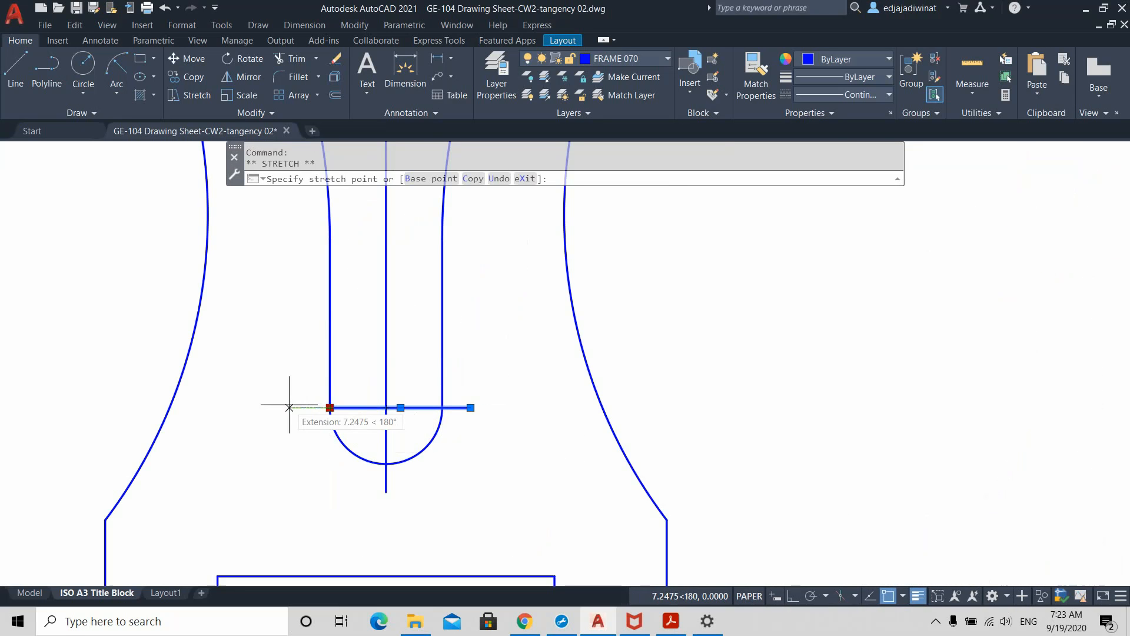
type("5")
key("Return")
key("Escape")
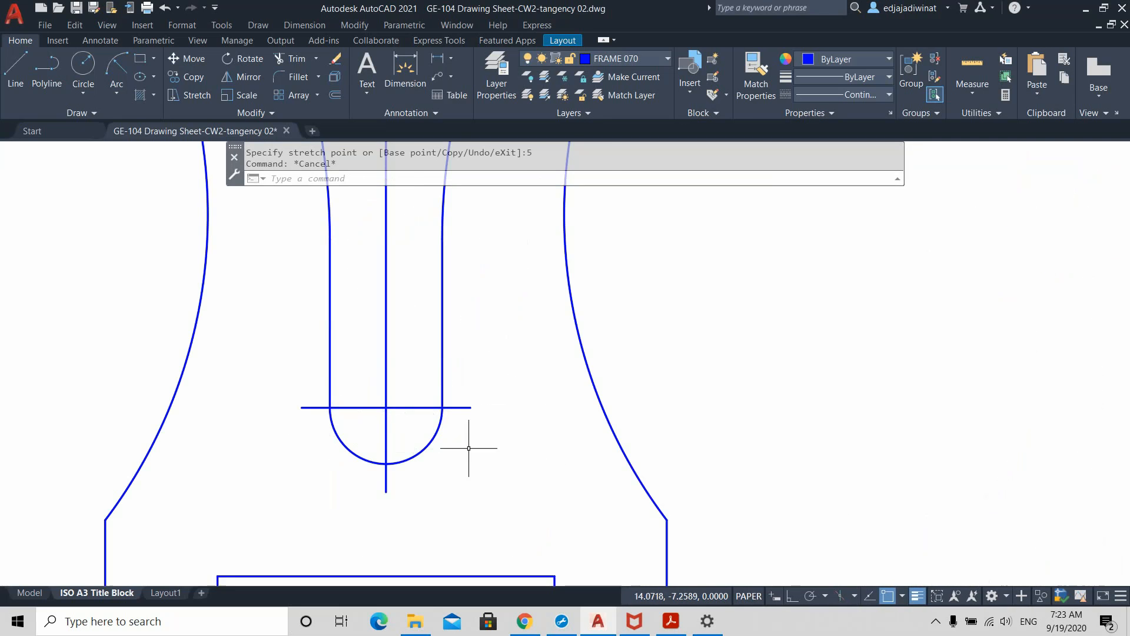
scroll(487, 429, "down", 5)
scroll(533, 368, "up", 2)
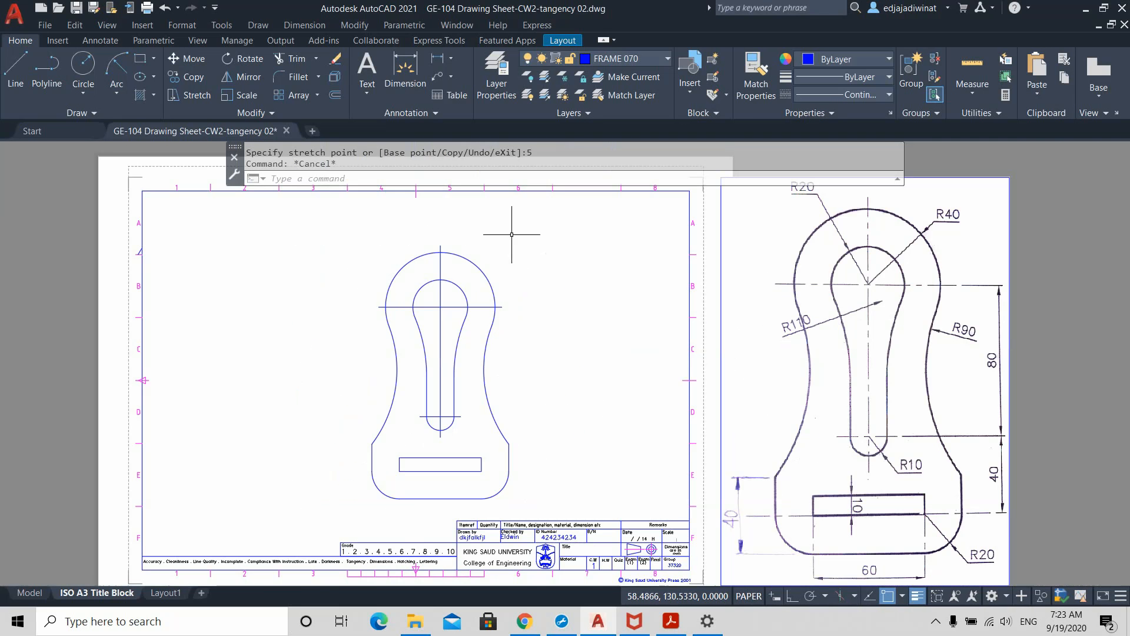
middle_click_drag(573, 313, 565, 316)
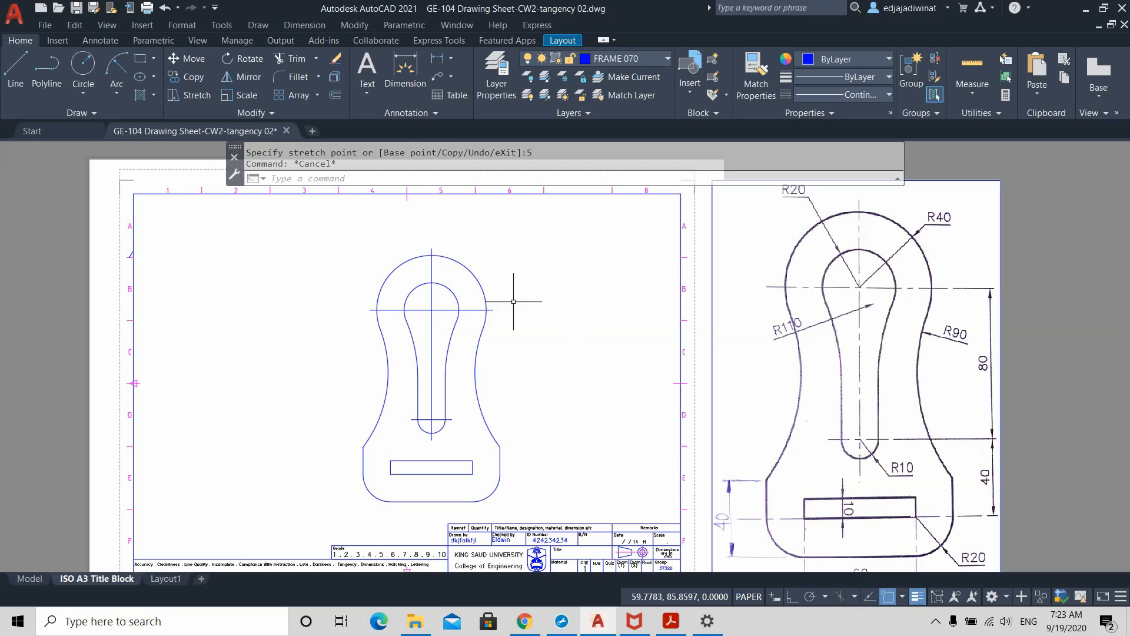
scroll(396, 307, "up", 4)
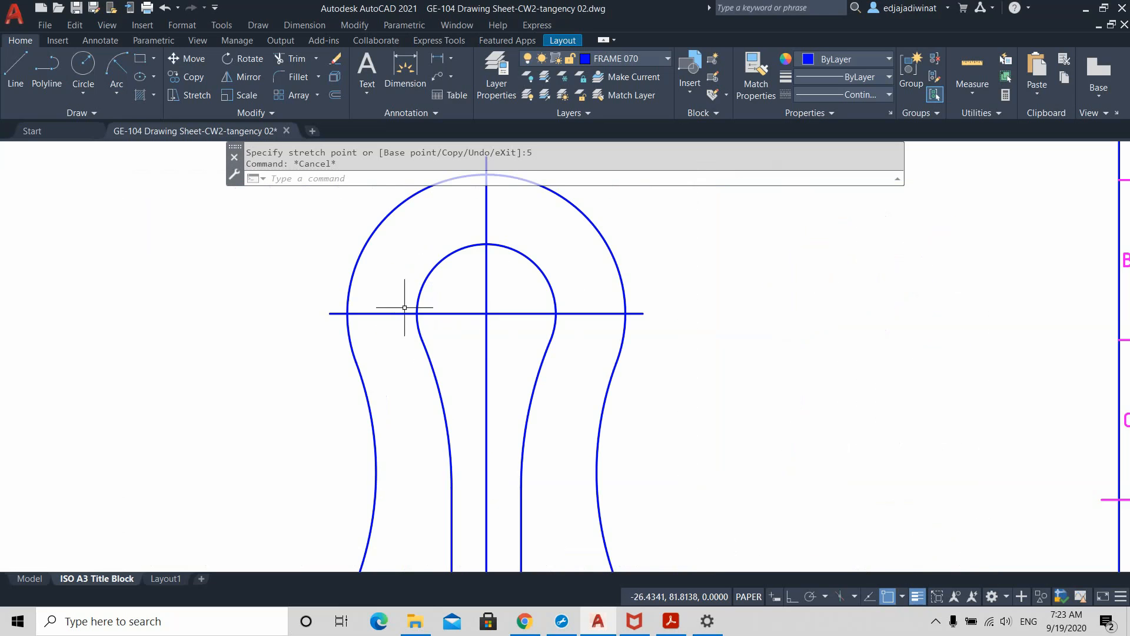
left_click(441, 312)
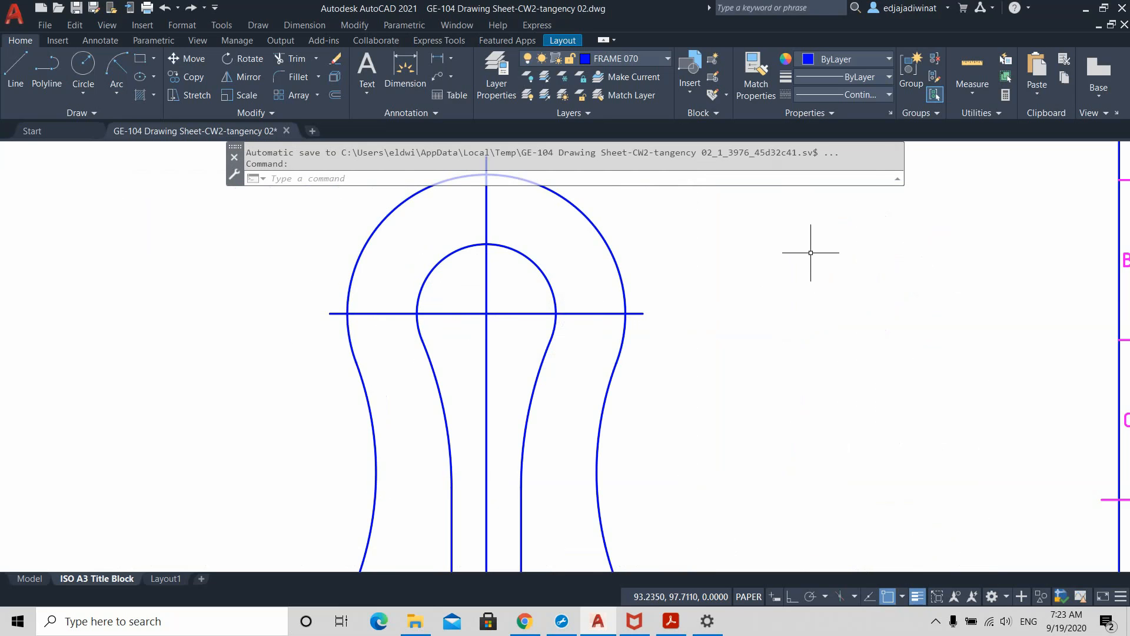
- Review the center linetypes loadable from acadiso.lin in the Linetype Manager, and close it without loading any
left_click(888, 95)
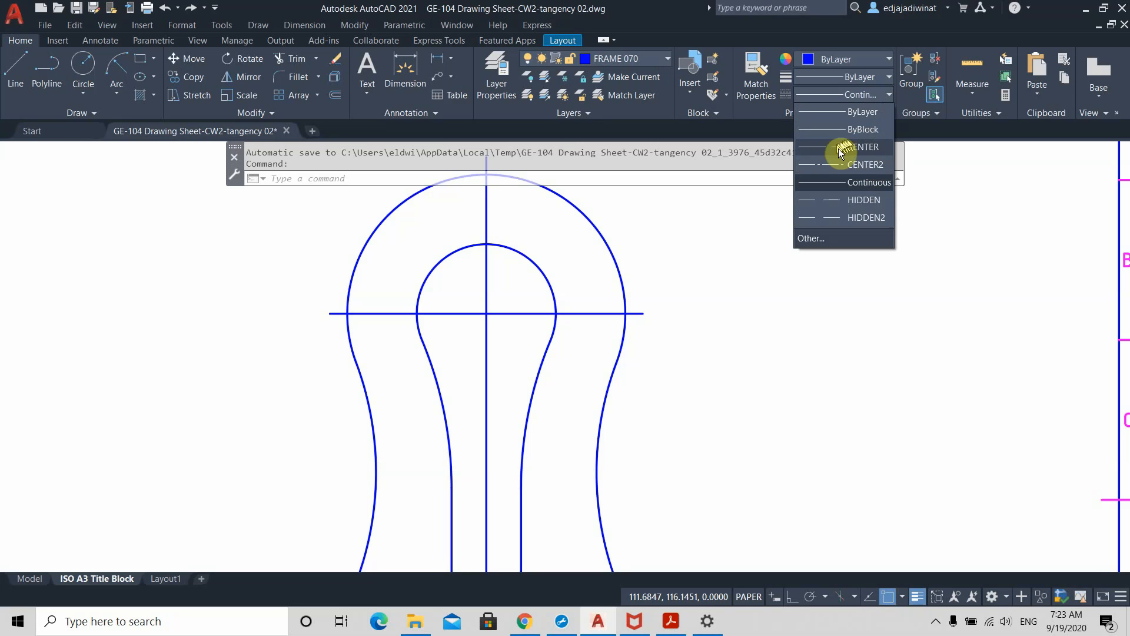
left_click(822, 241)
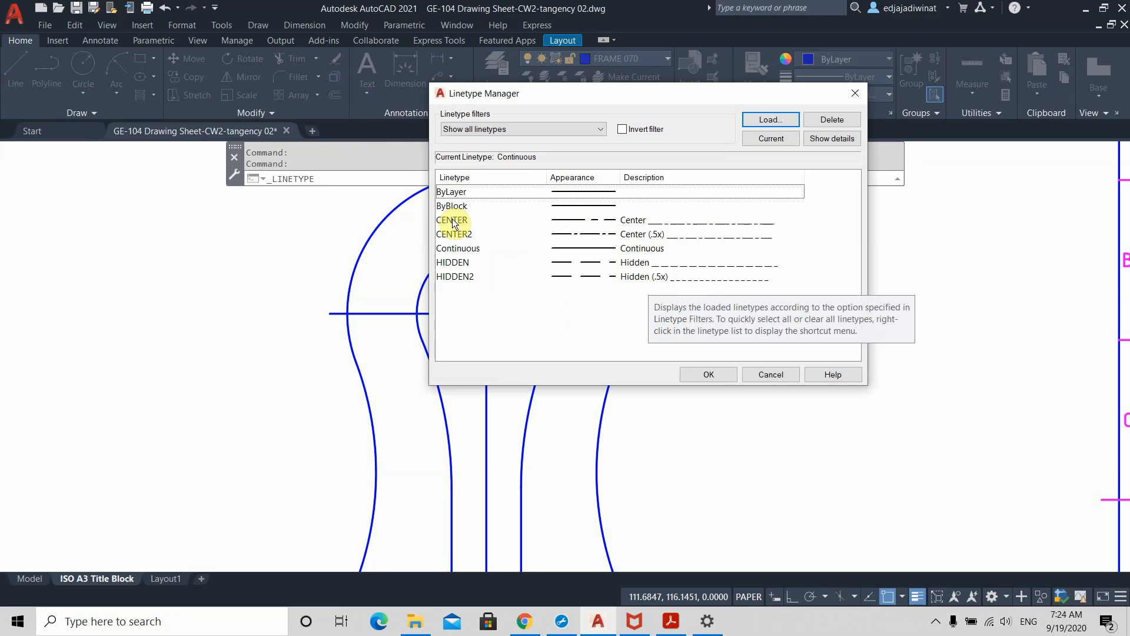
left_click(773, 120)
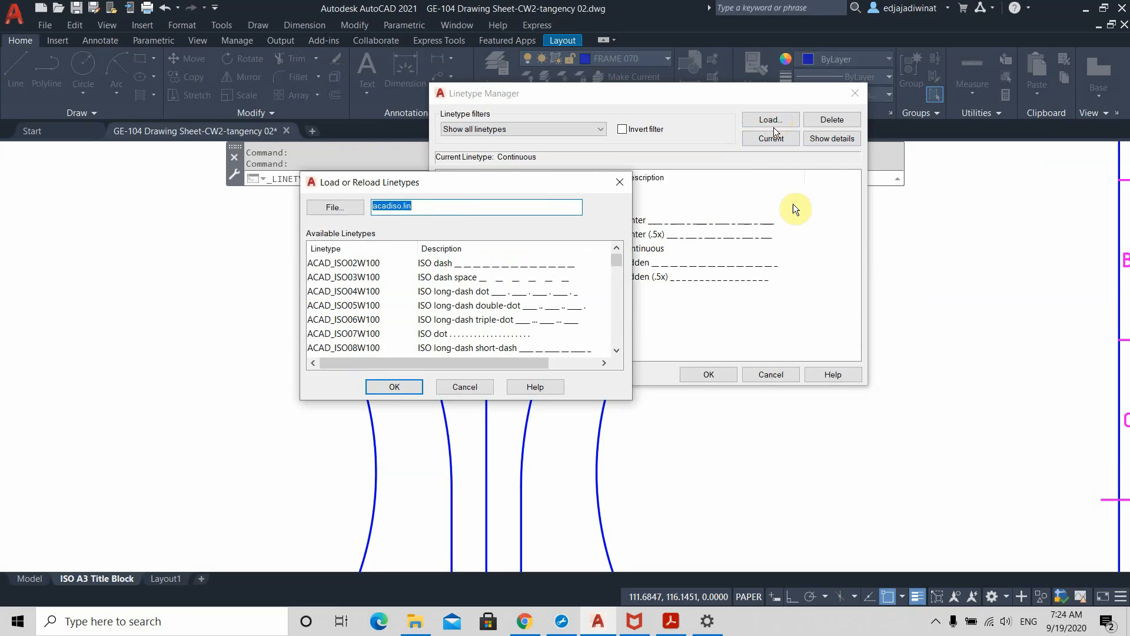
left_click_drag(614, 262, 617, 288)
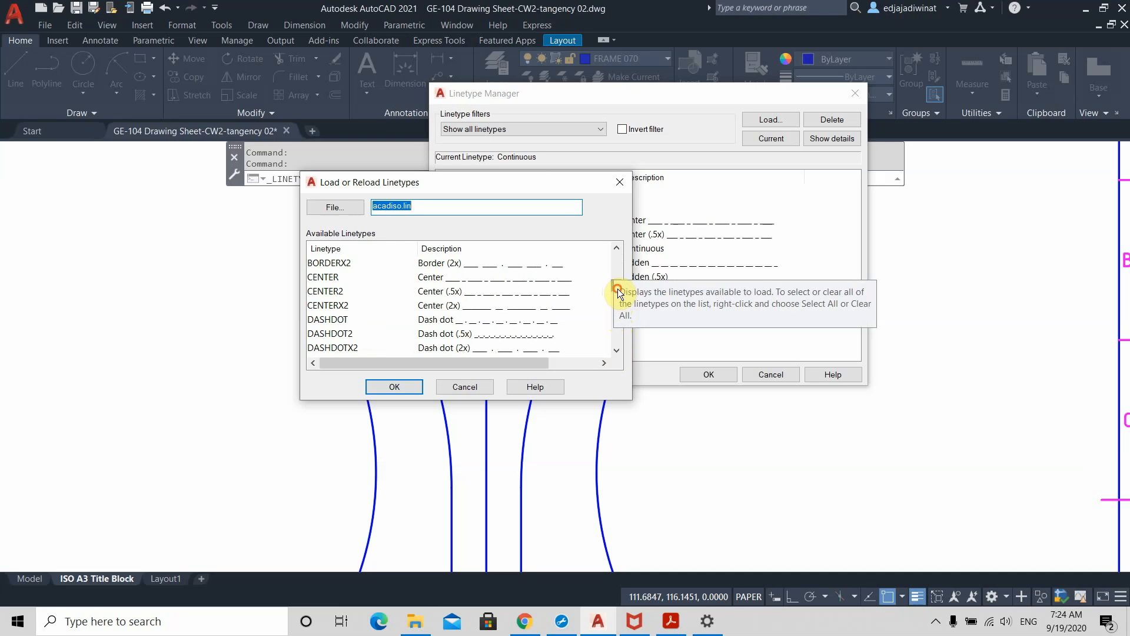
left_click(320, 305)
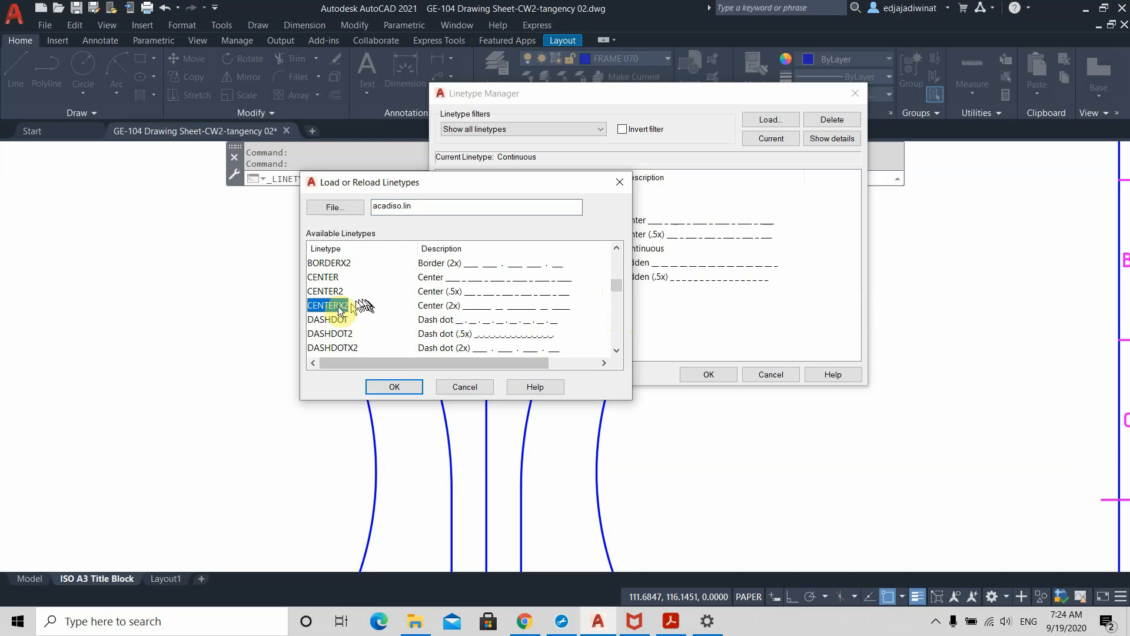
left_click(329, 292)
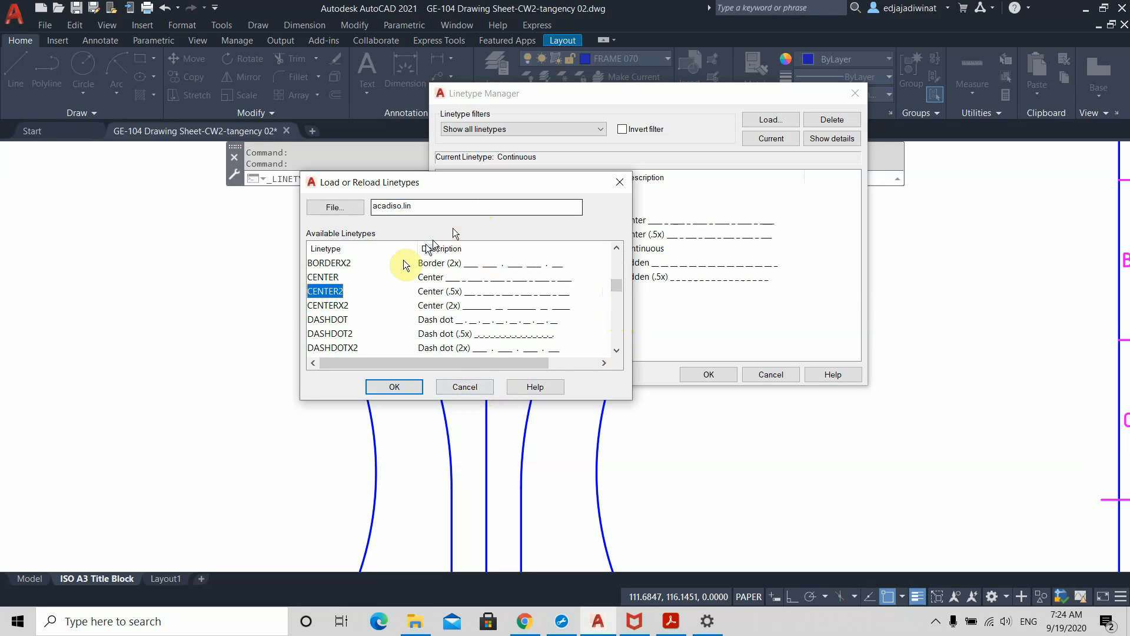
left_click(465, 386)
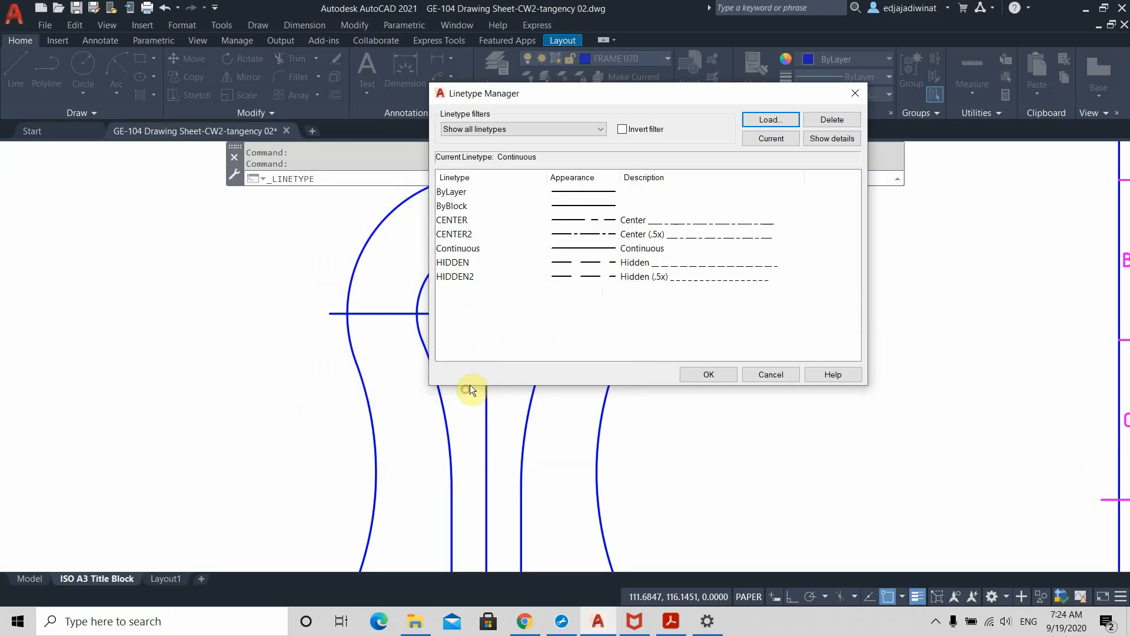
left_click(767, 374)
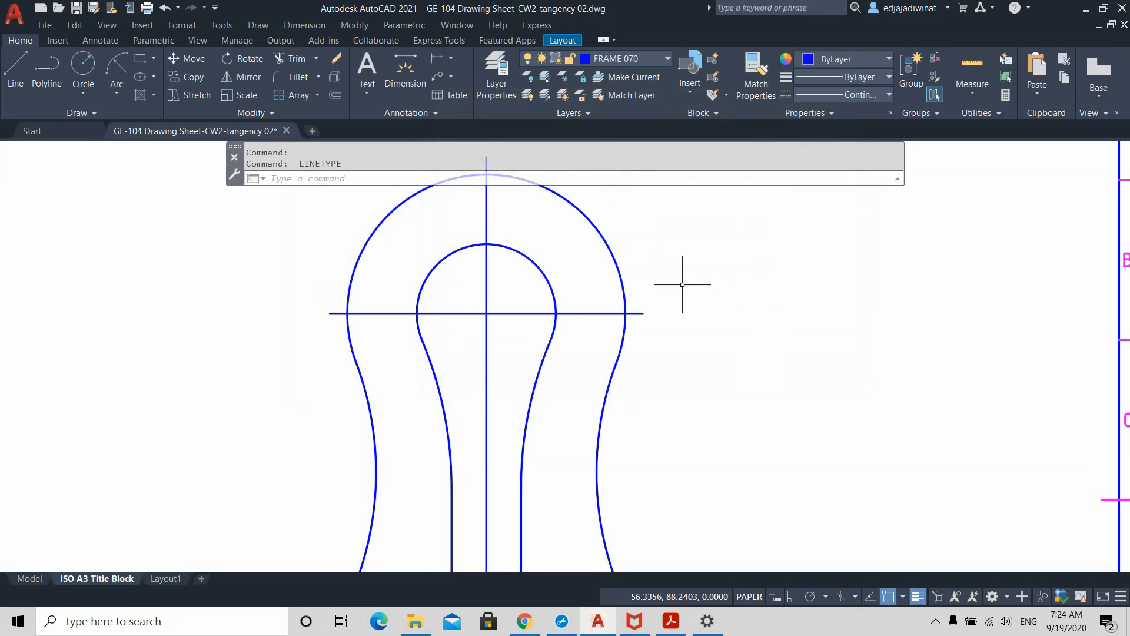
- Change the linetype of the head's horizontal and vertical centre lines and the slot's horizontal centre line to CENTER2
scroll(491, 240, "down", 1)
scroll(480, 240, "up", 3)
scroll(504, 253, "down", 5)
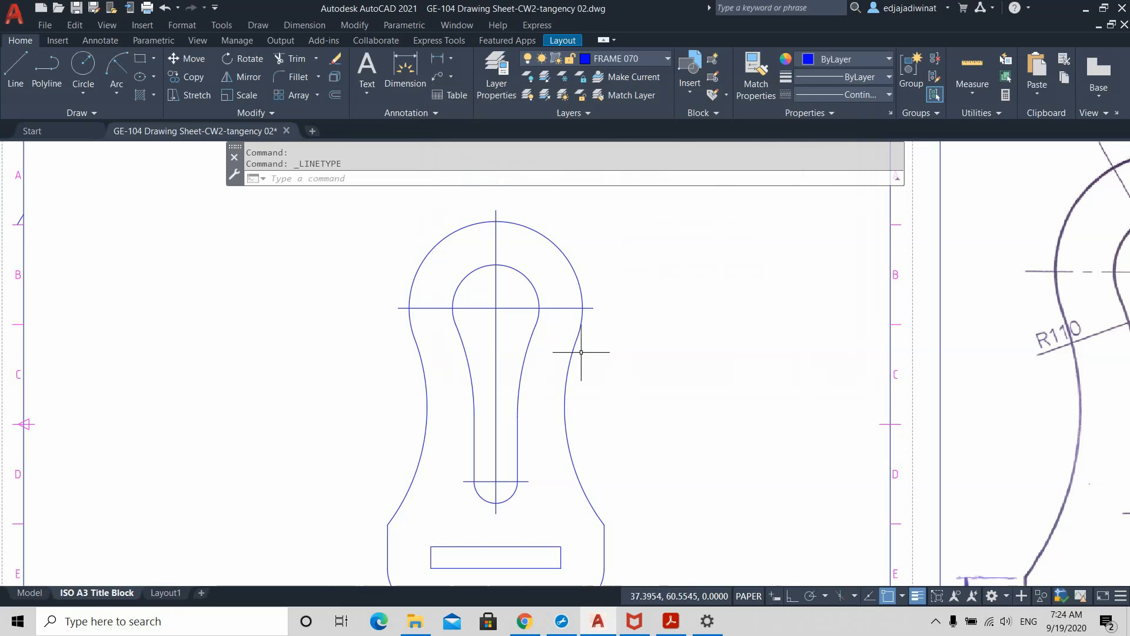
left_click(493, 481)
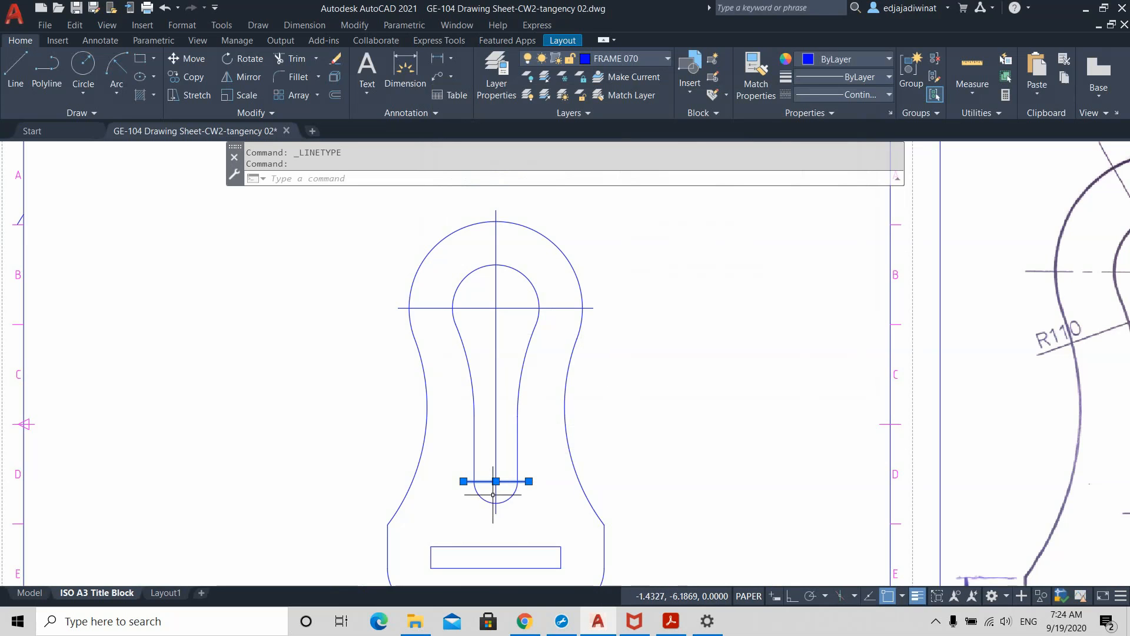
left_click(496, 459)
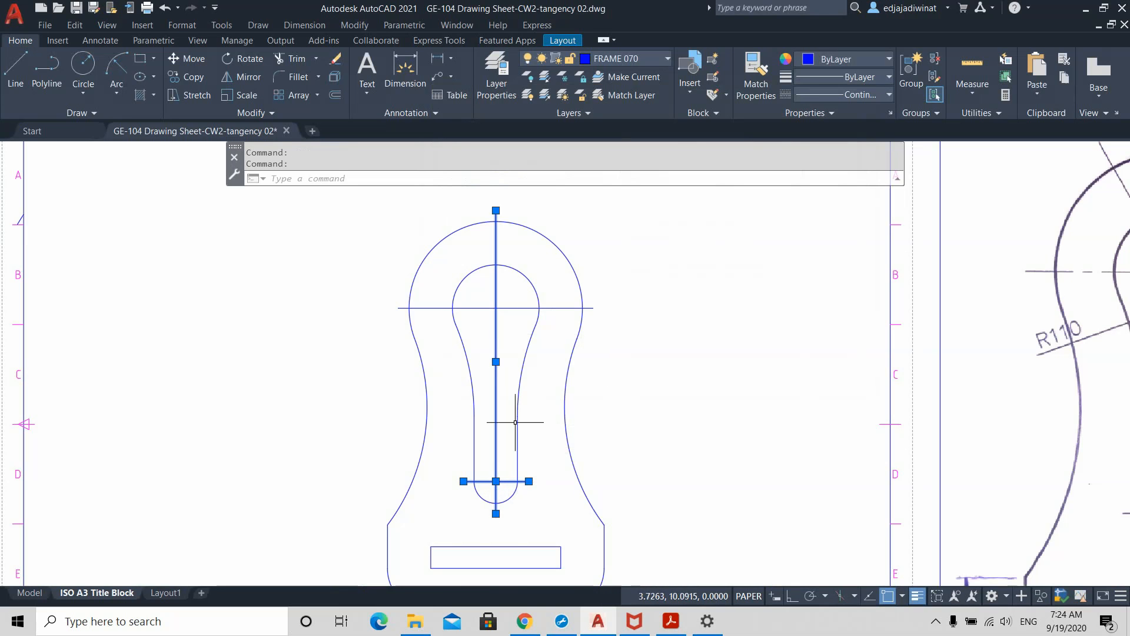
left_click(513, 307)
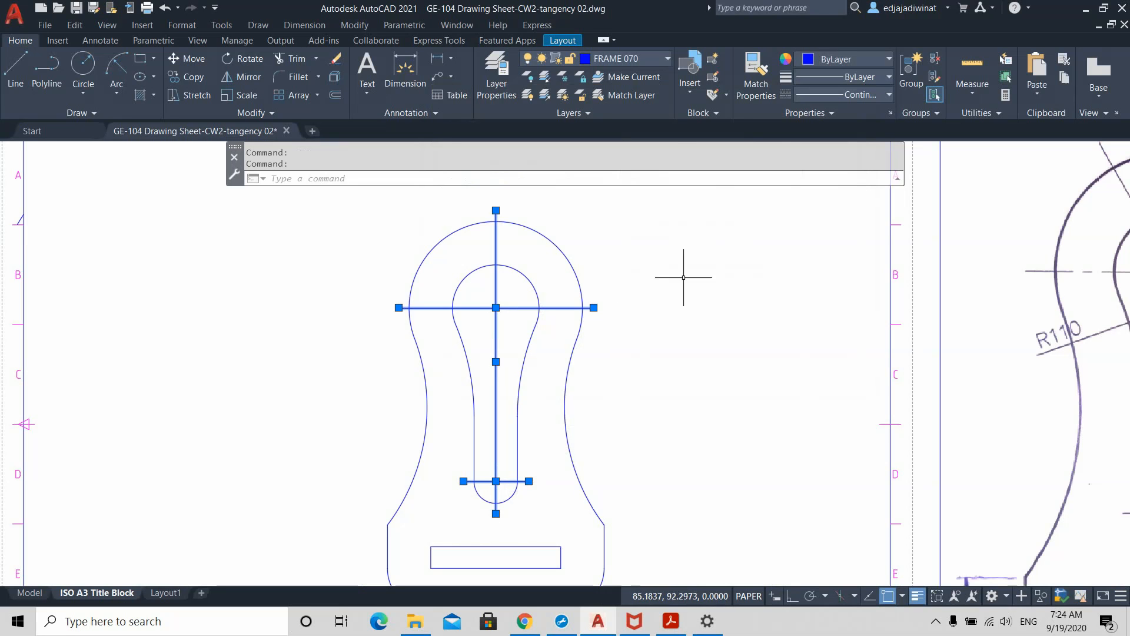
left_click(885, 77)
left_click(885, 77)
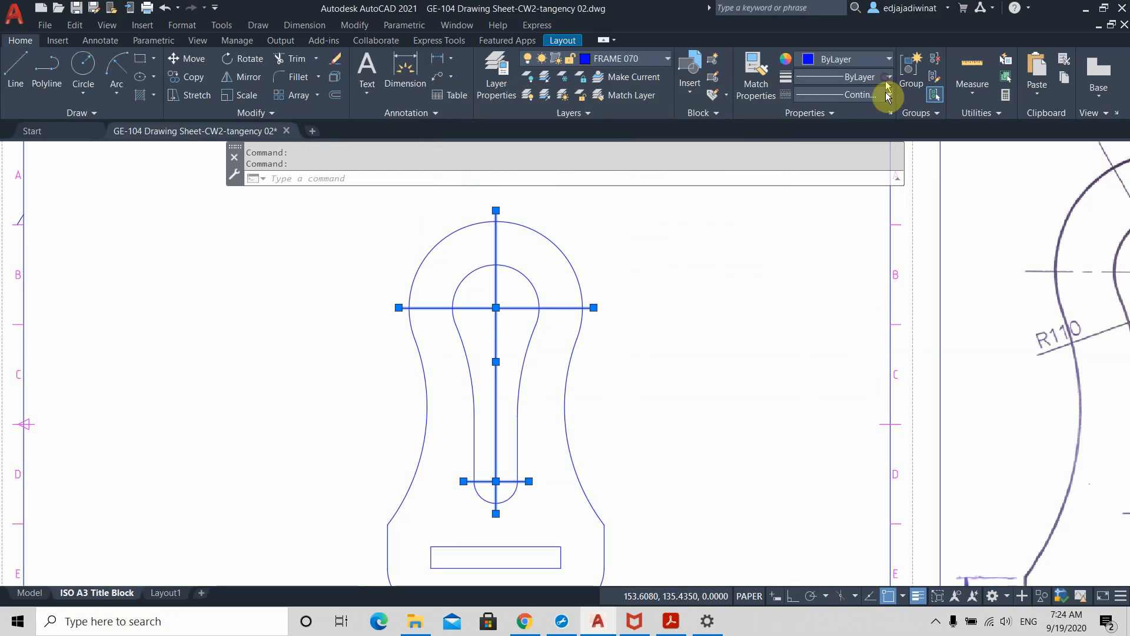
left_click(887, 95)
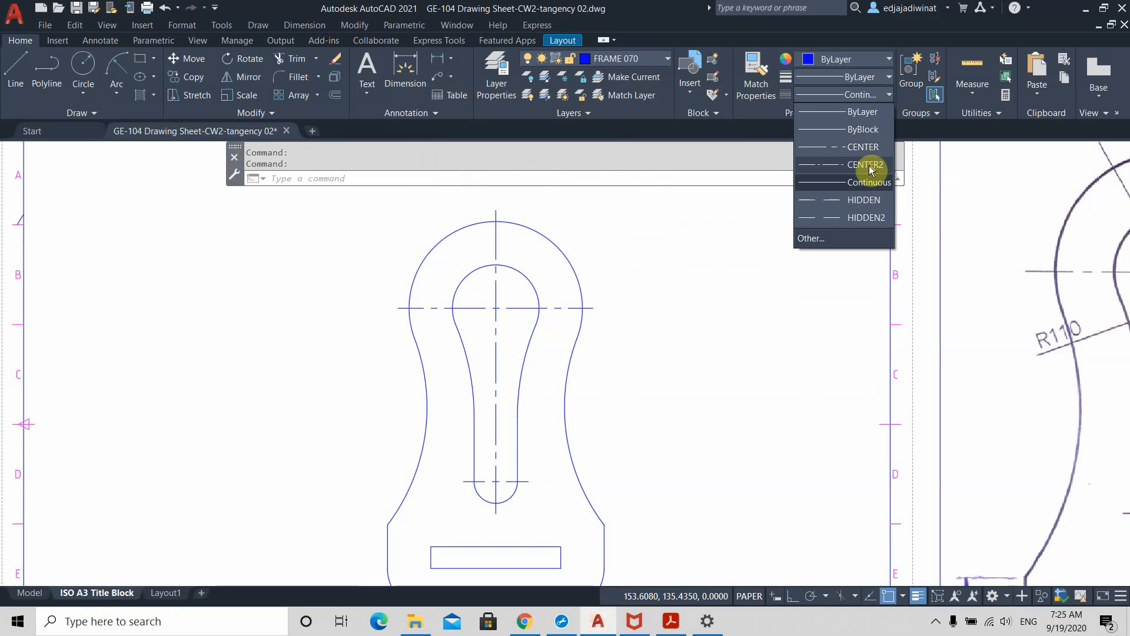
left_click(871, 170)
key("Escape")
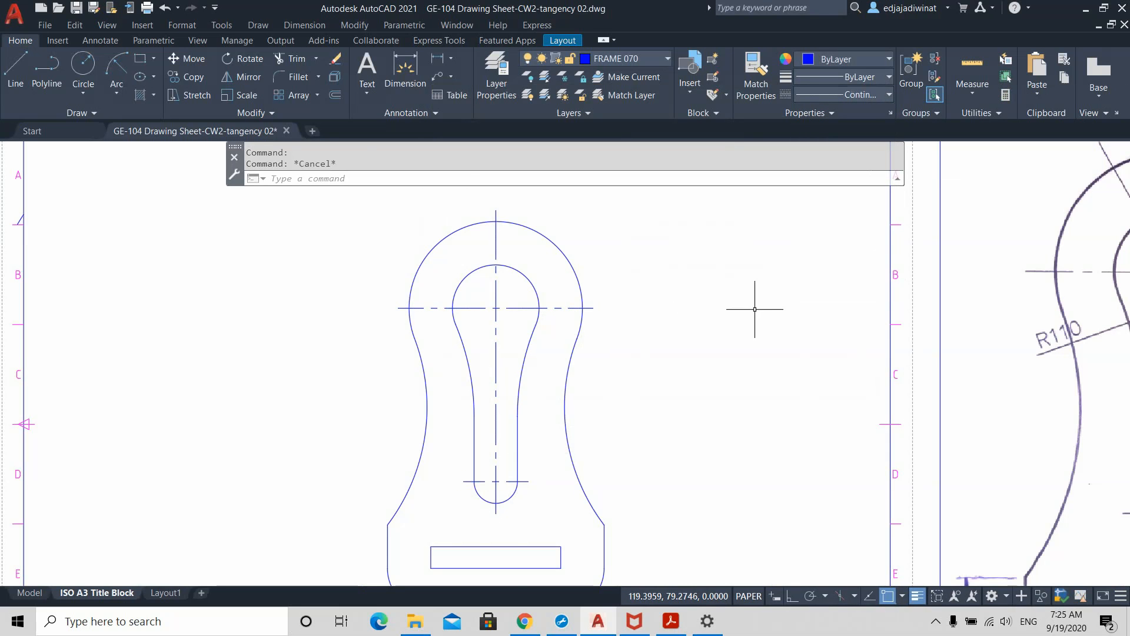
- Compare the drawn part with the reference image and examine the title block's Drawn by, Checked by, ID Number, Group and C.W entries
scroll(714, 374, "up", 1)
scroll(715, 374, "down", 3)
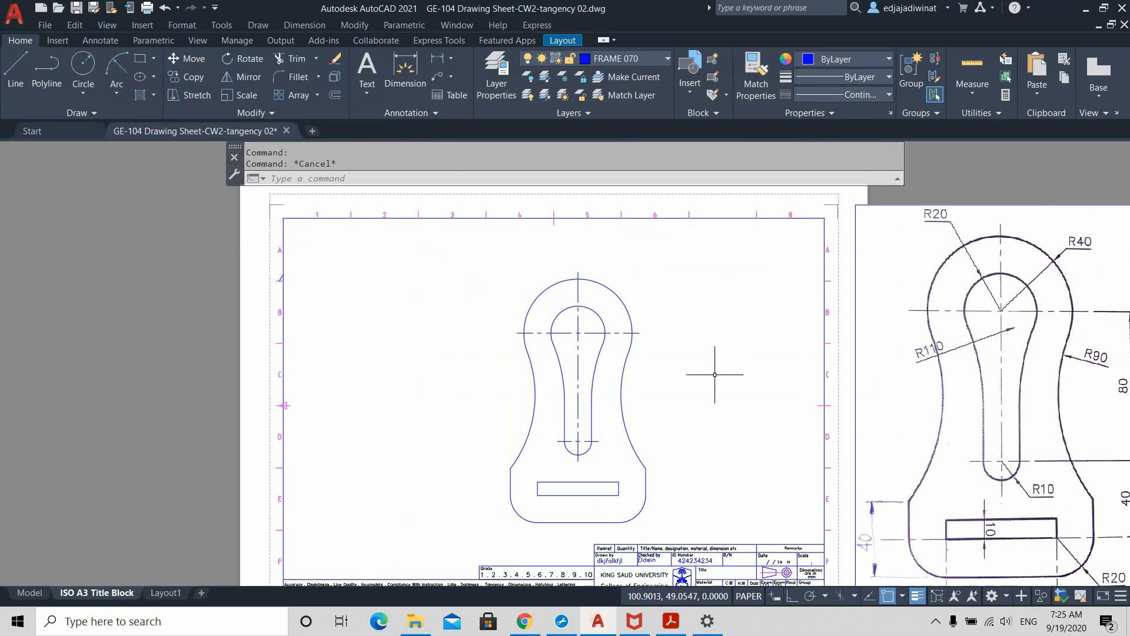
middle_click_drag(730, 406, 582, 407)
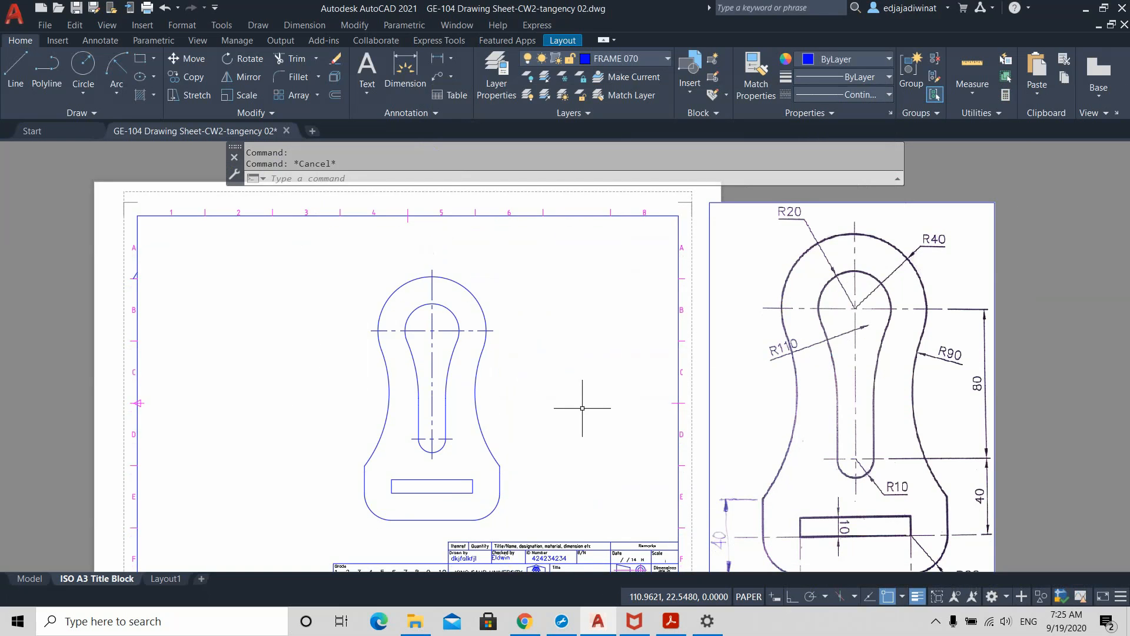
middle_click_drag(547, 404, 502, 338)
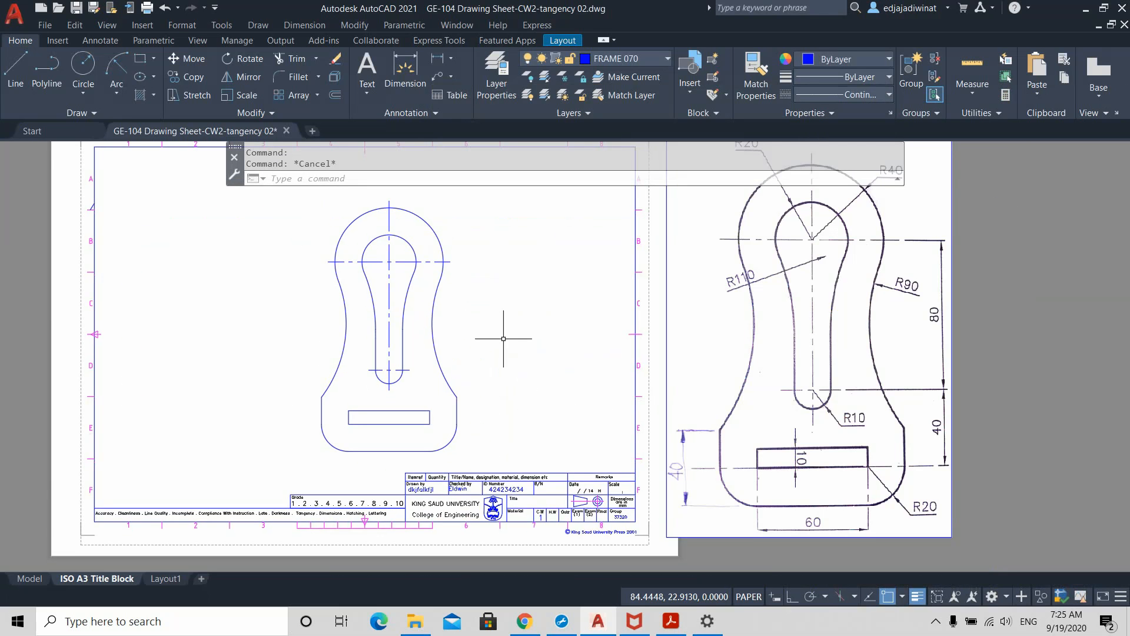
scroll(444, 500, "up", 2)
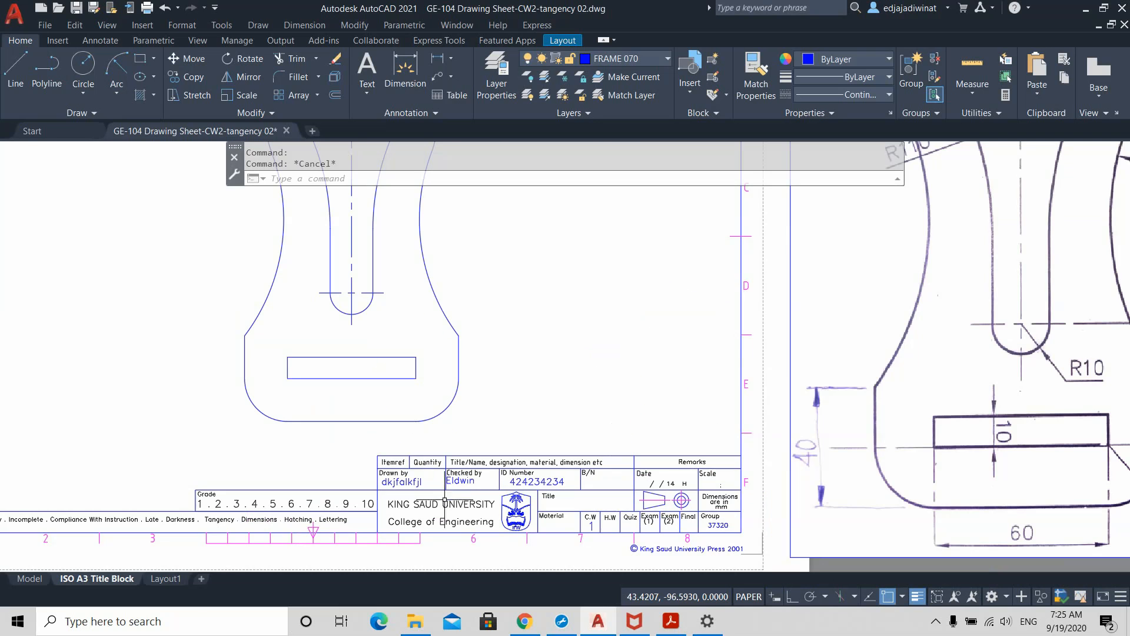
left_click(461, 481)
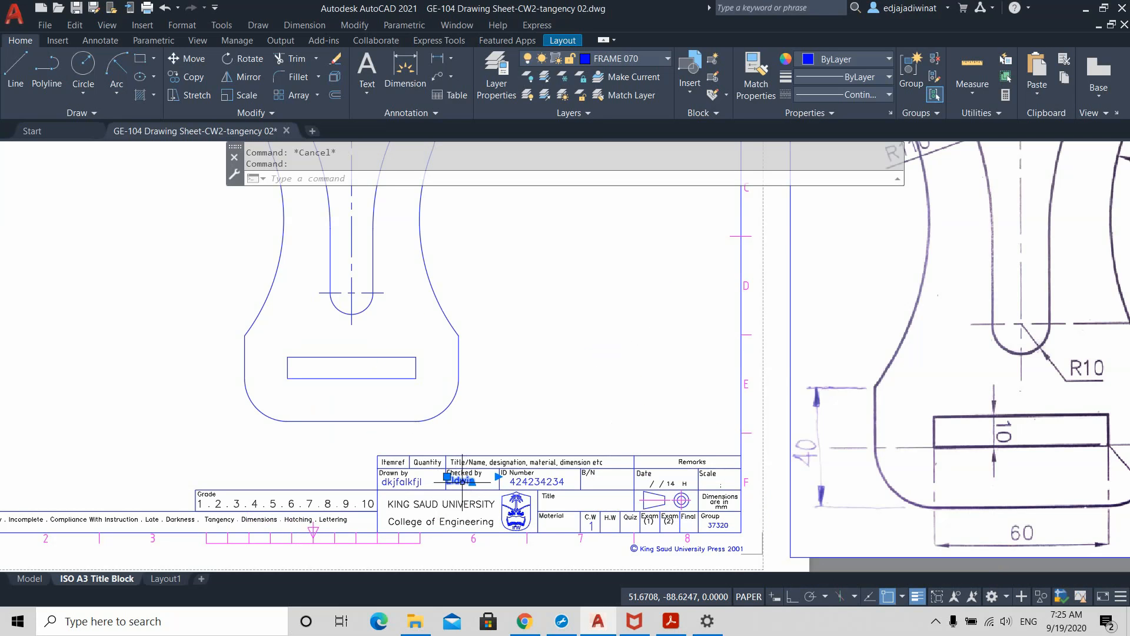
key("Escape")
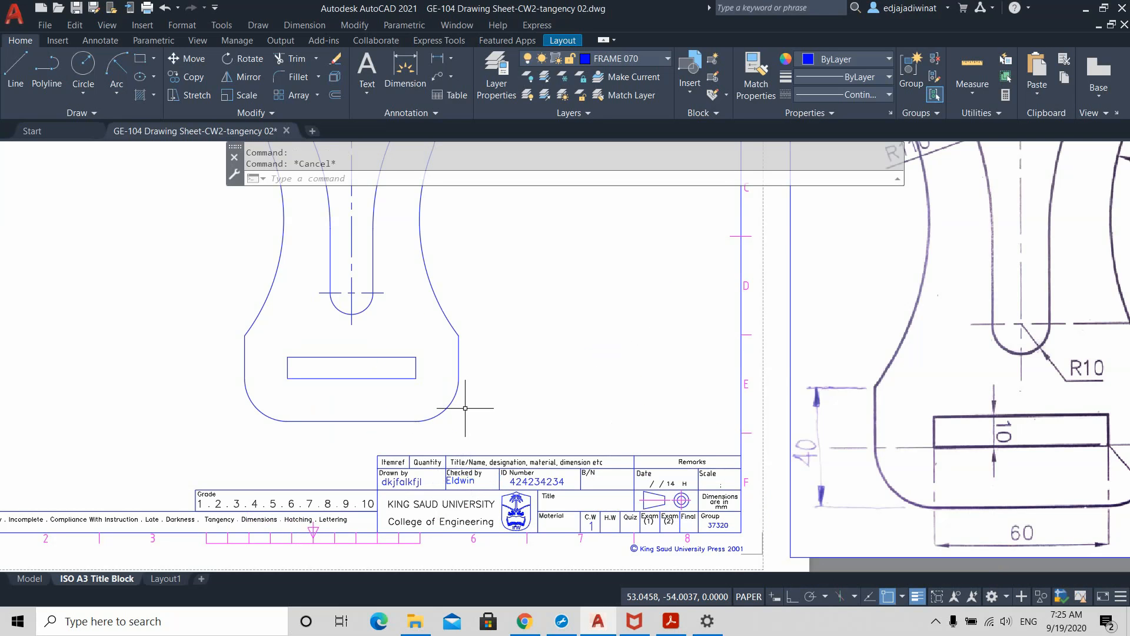
left_click(413, 483)
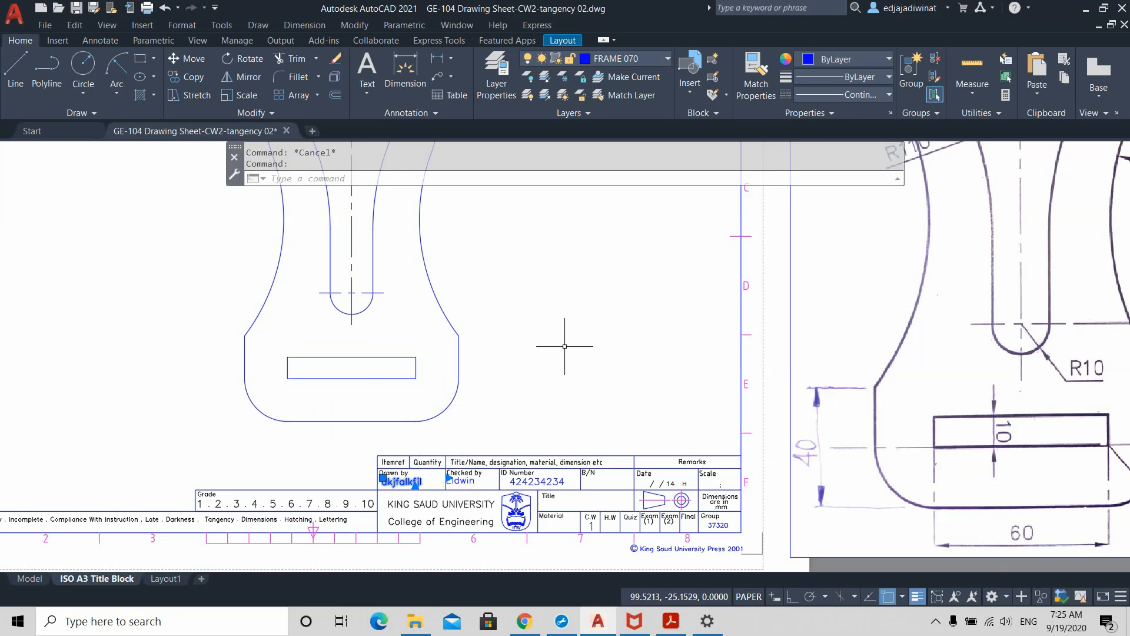
key("Escape")
left_click(535, 480)
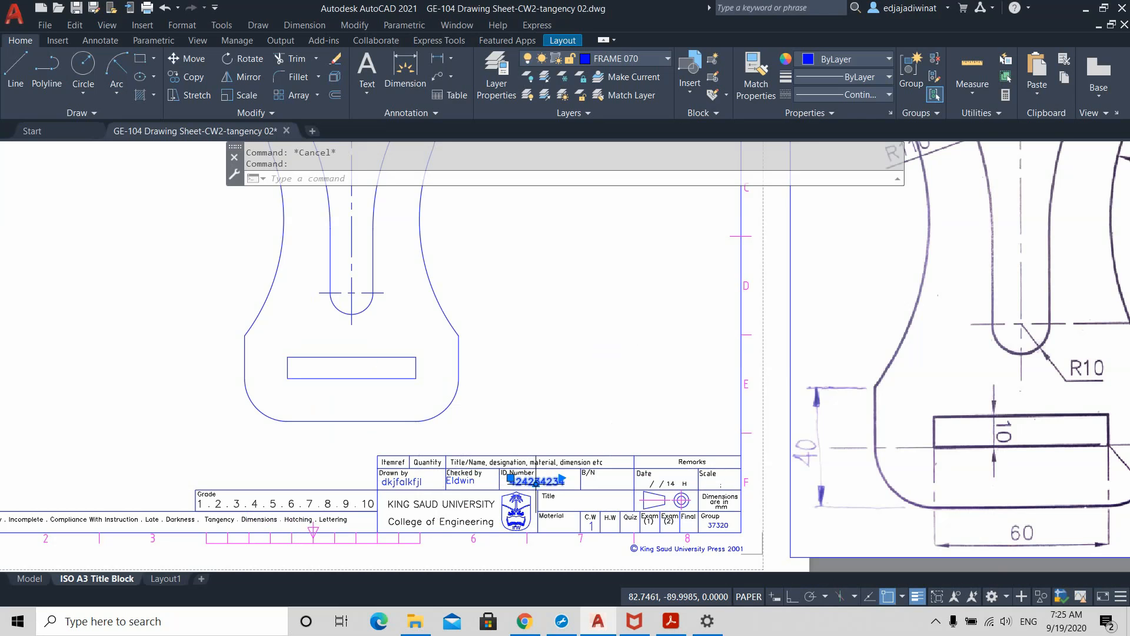
key("Escape")
left_click(404, 482)
key("Escape")
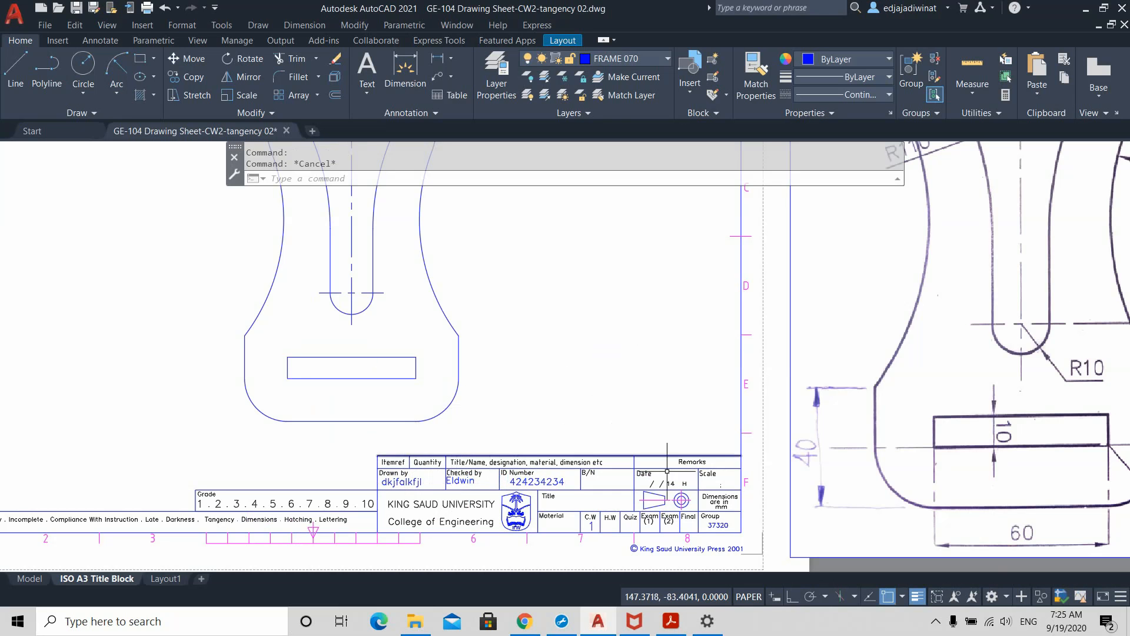
left_click(720, 525)
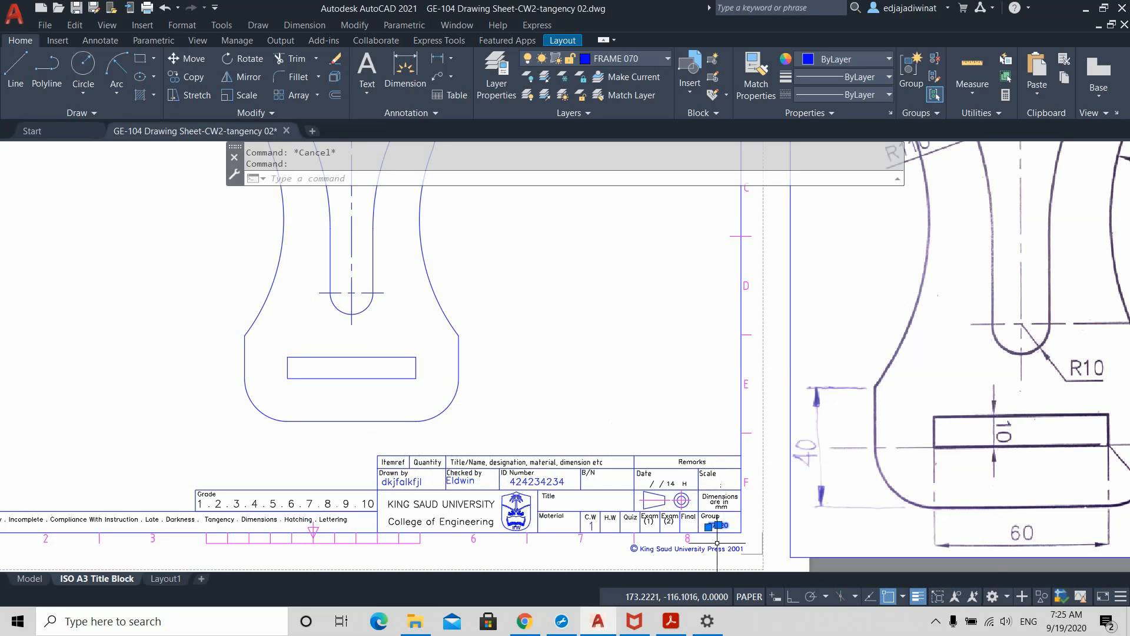
left_click(590, 522)
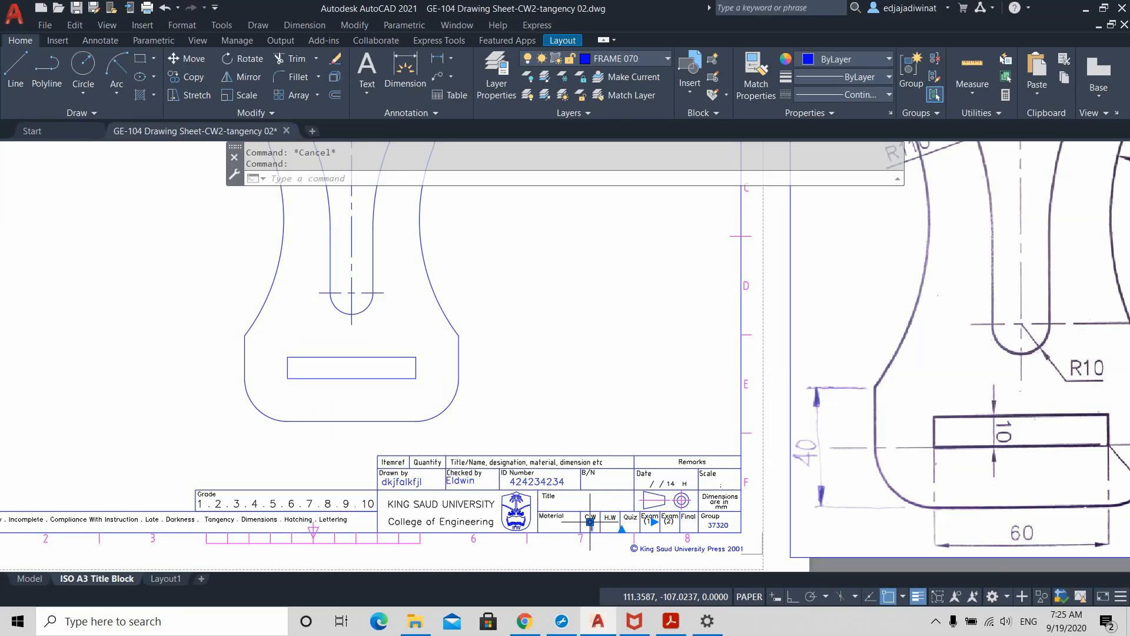
key("Escape")
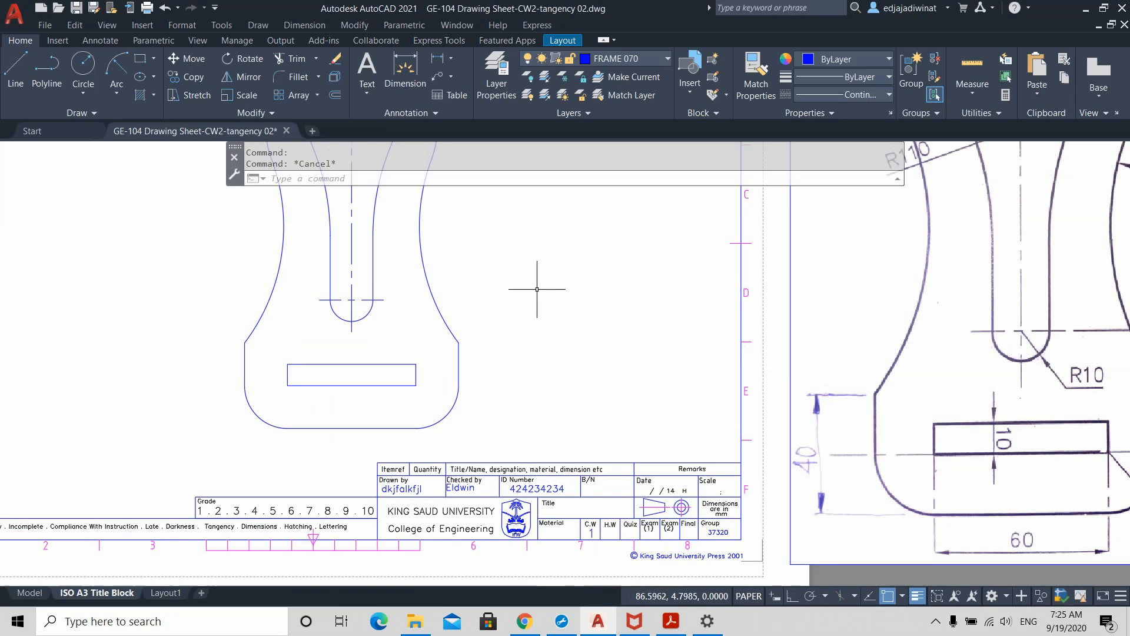
scroll(517, 308, "down", 2)
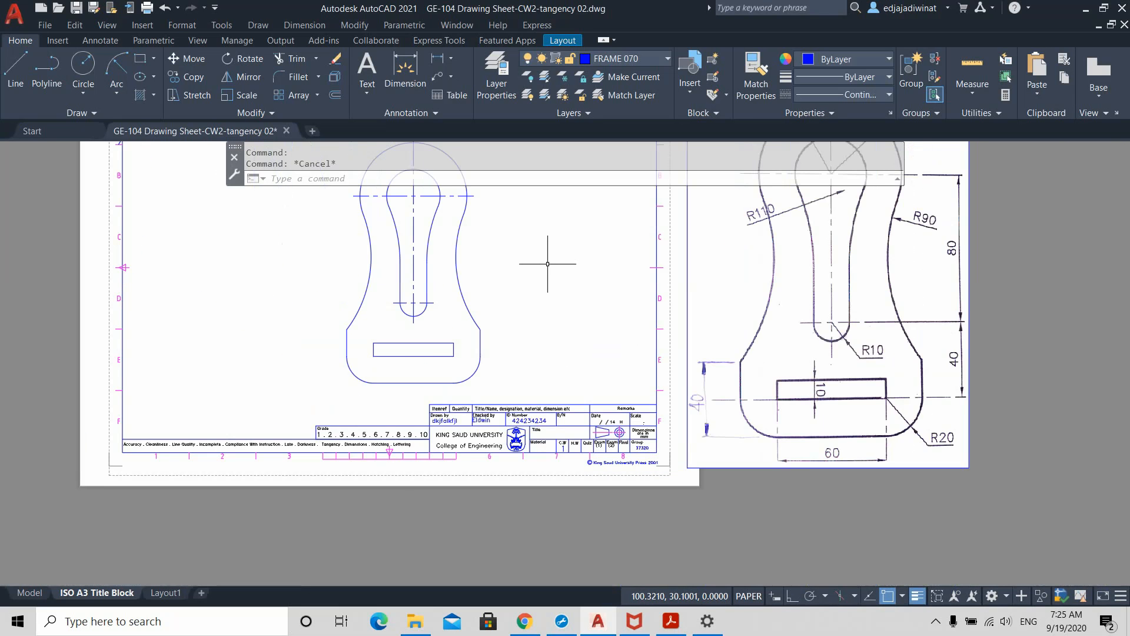